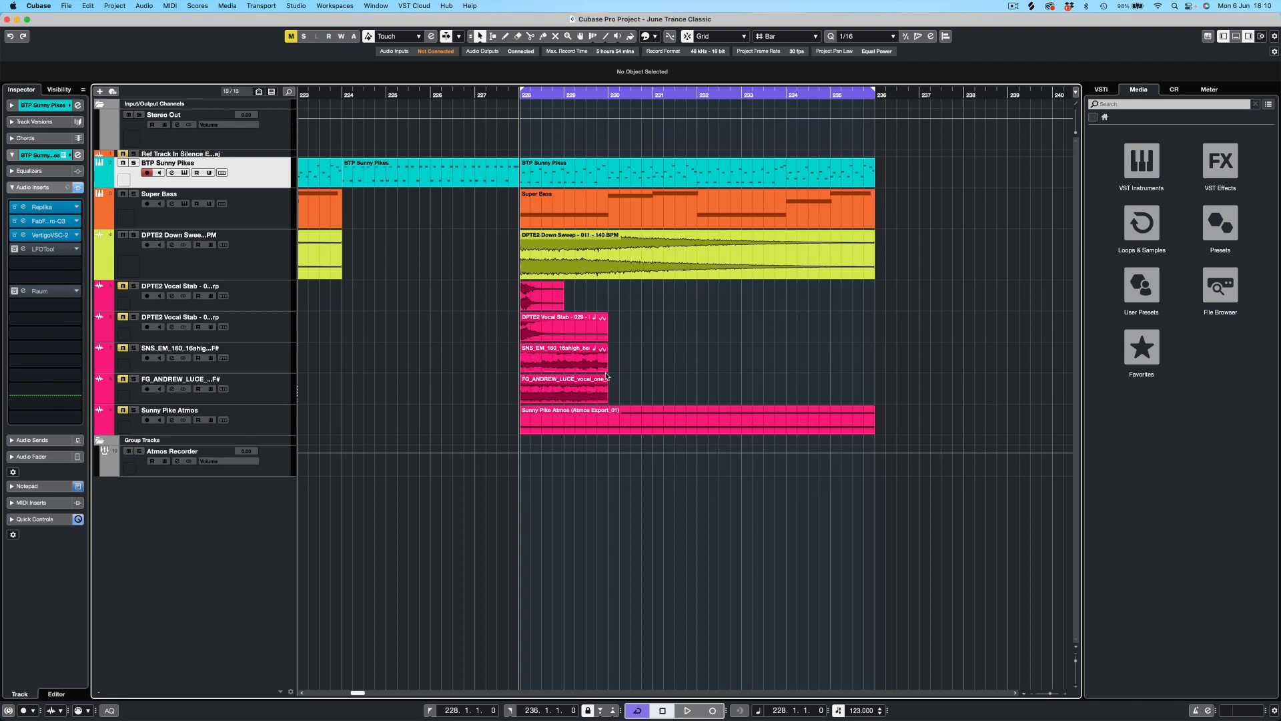
pyautogui.moveTo(606, 370)
pyautogui.mouseDown()
pyautogui.moveTo(817, 371)
pyautogui.moveTo(607, 369)
pyautogui.mouseUp()
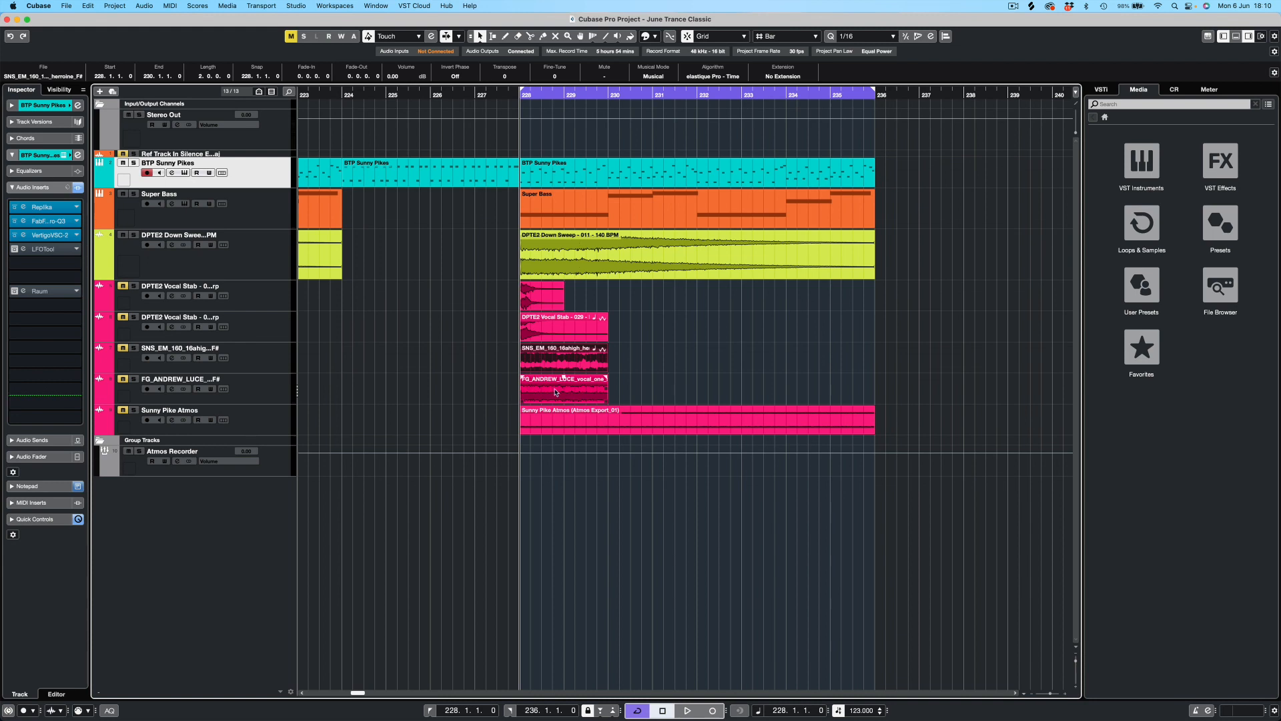
pyautogui.click(578, 424)
pyautogui.click(713, 365)
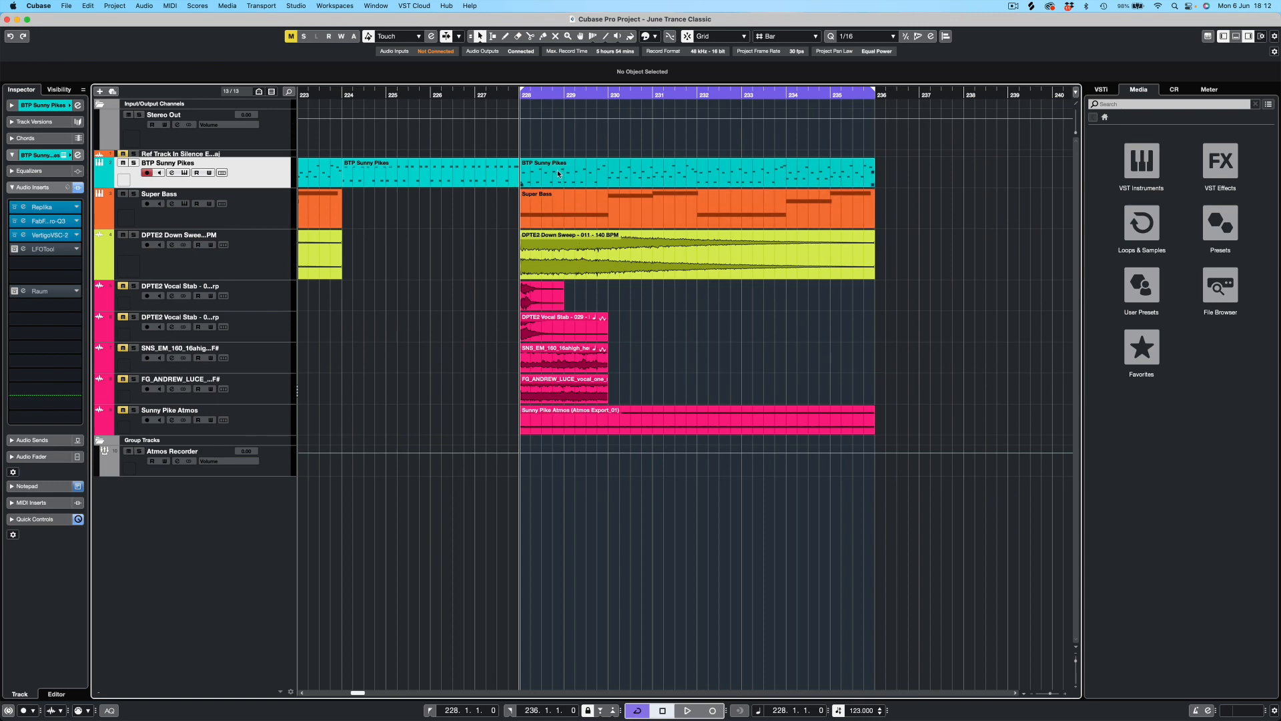
# - During playback, draw modulation automation for BTP Sunny Pikes, rising from 0 at bar 228 to 127 at bar 232 and falling to 0 at bar 236
pyautogui.press('space')
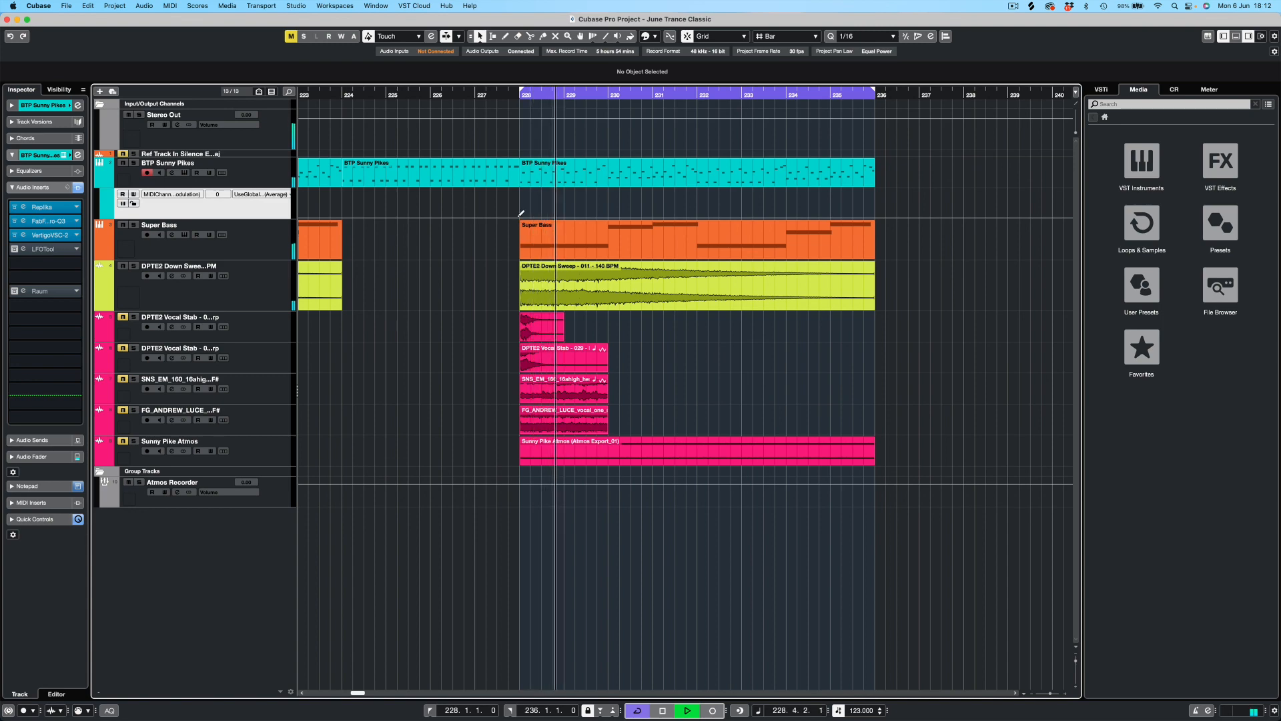
pyautogui.moveTo(521, 214)
pyautogui.mouseDown()
pyautogui.moveTo(787, 184)
pyautogui.moveTo(864, 222)
pyautogui.mouseUp()
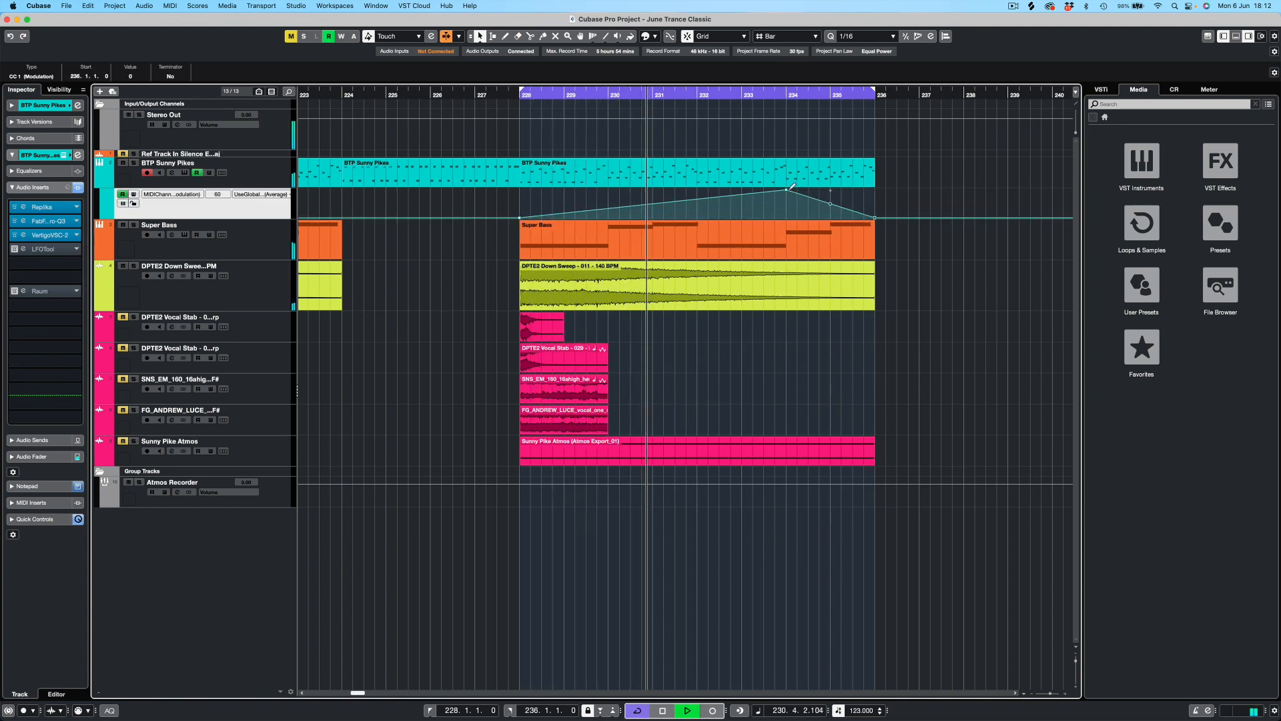
pyautogui.moveTo(788, 190); pyautogui.dragTo(698, 188)
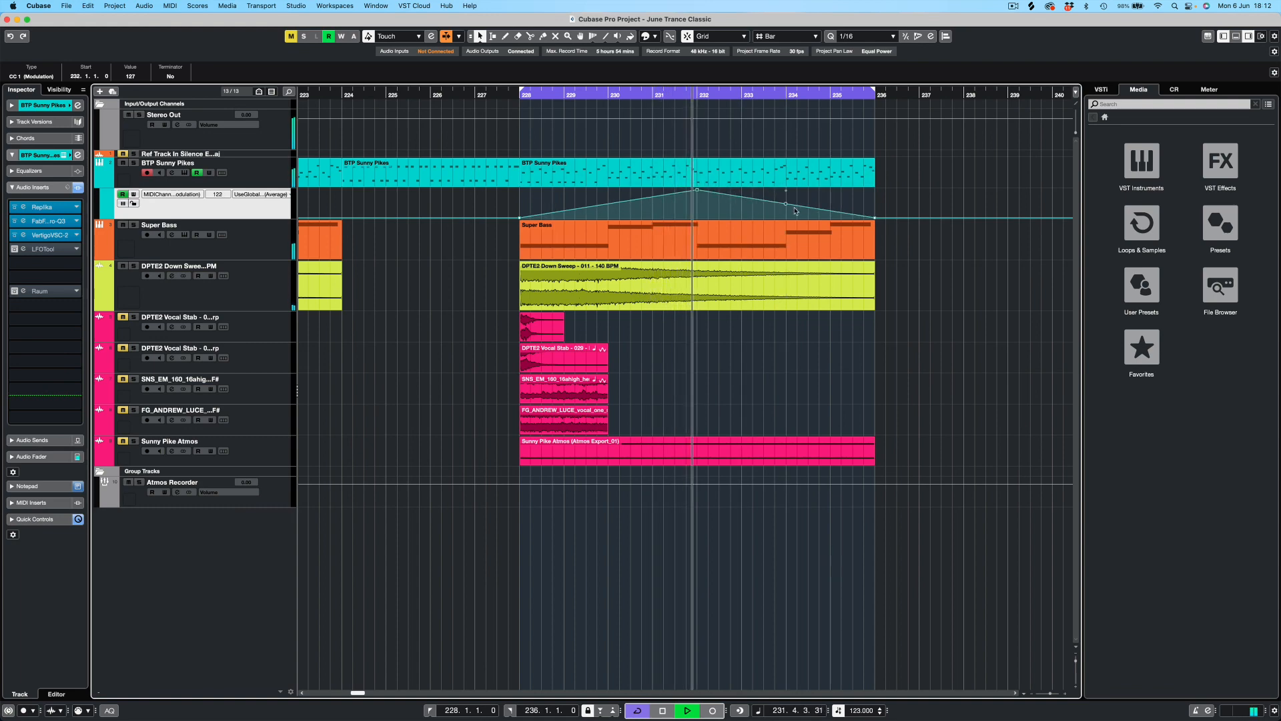
pyautogui.click(915, 189)
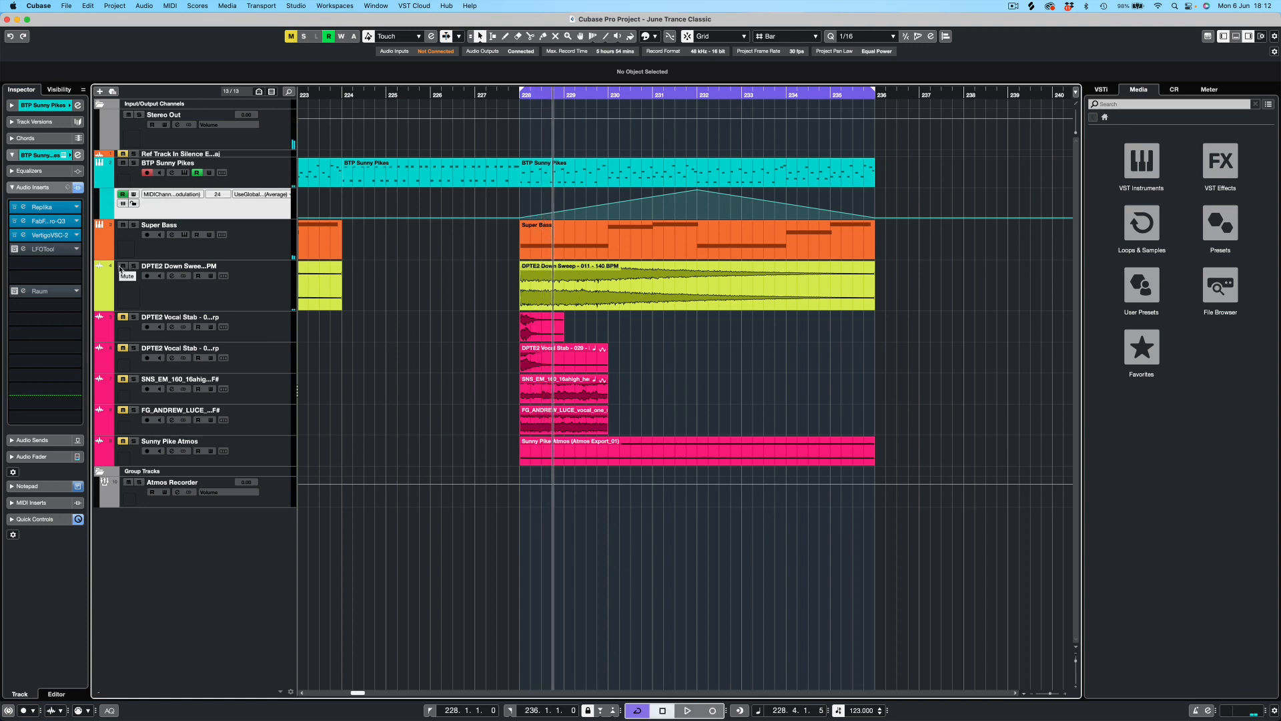
# - Delete the modulation points at bars 228 and 236 and lower the bar 232 point to 79 for a constant level
pyautogui.moveTo(615, 286)
pyautogui.click(521, 218)
pyautogui.press('Delete')
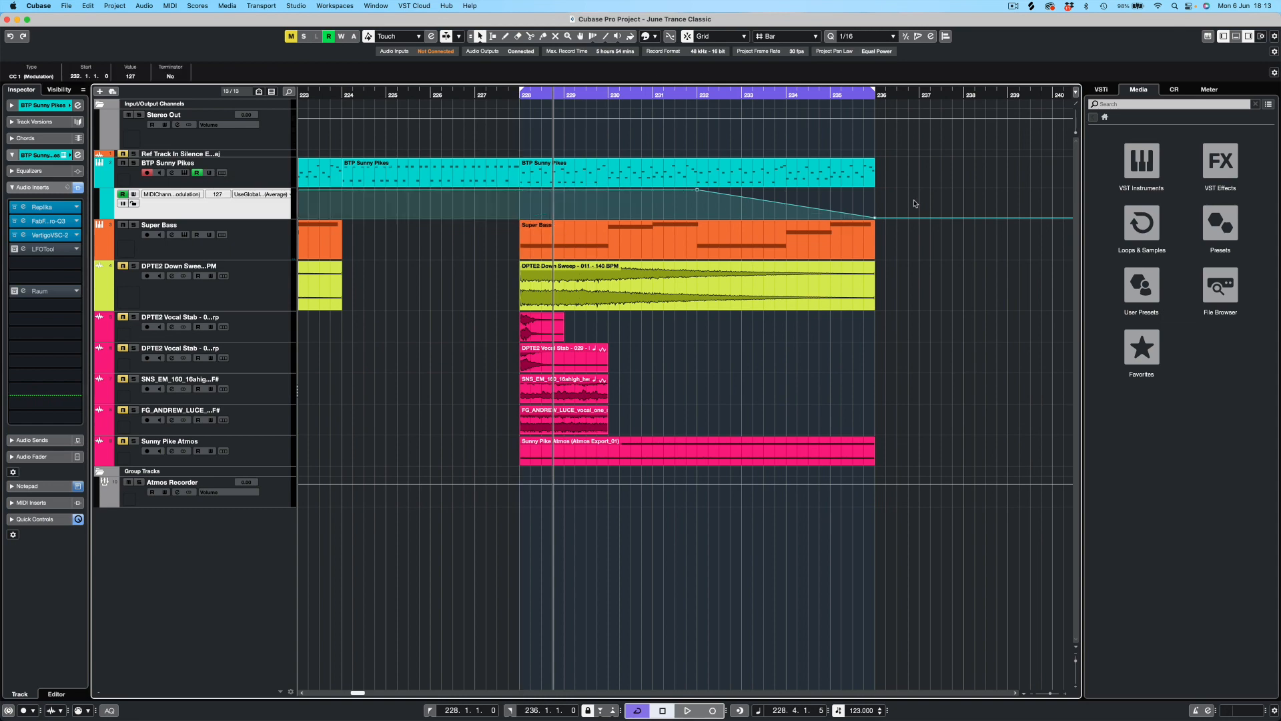
pyautogui.moveTo(897, 206); pyautogui.dragTo(865, 225)
pyautogui.press('Delete')
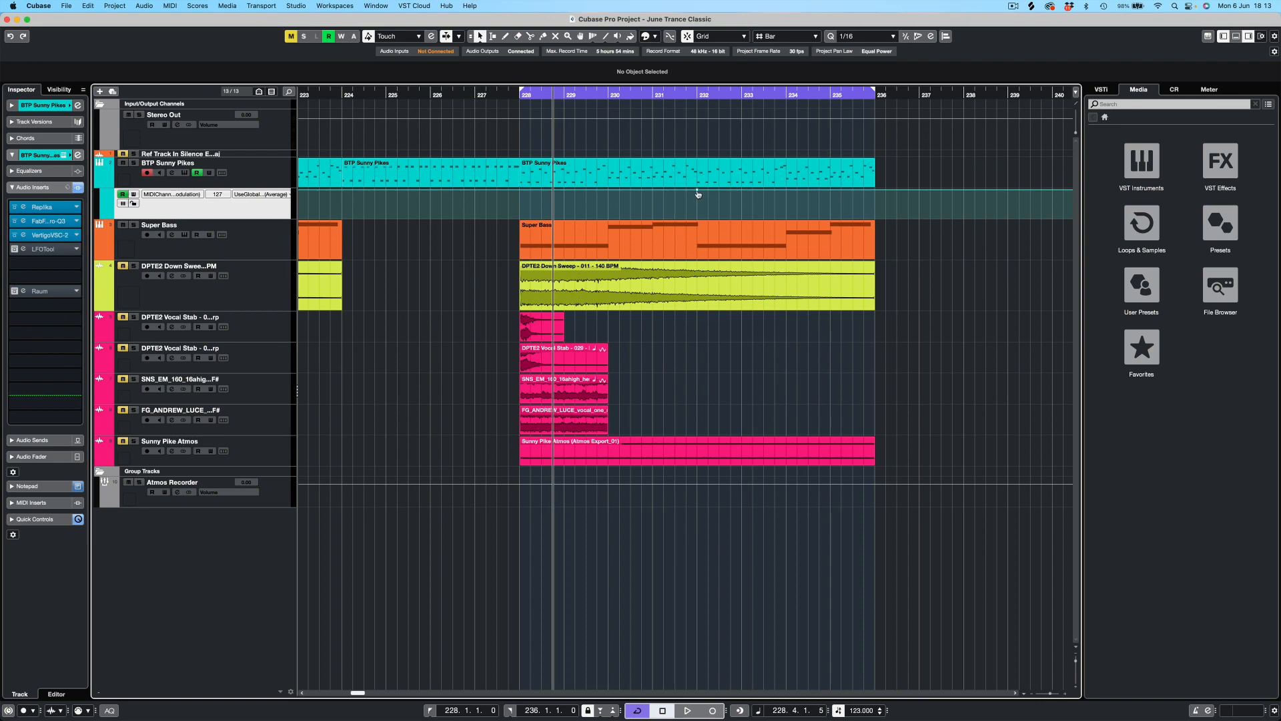
pyautogui.moveTo(698, 193); pyautogui.dragTo(697, 200)
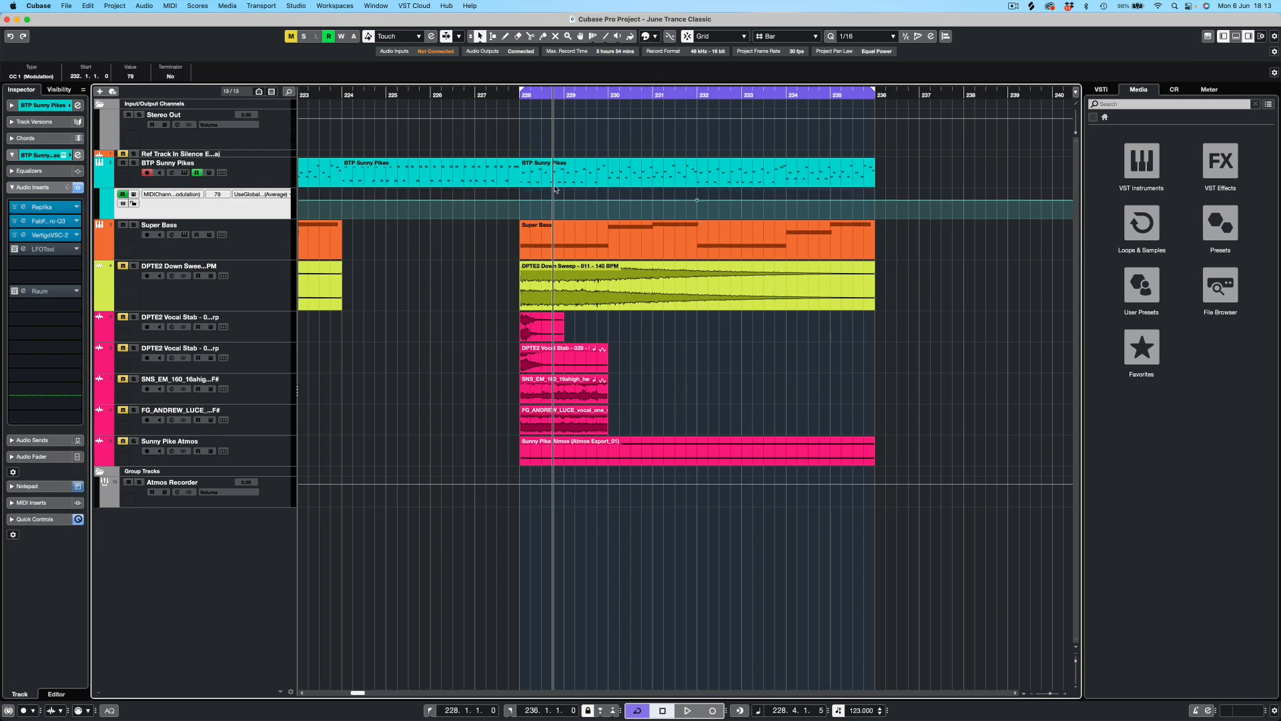
# - Play the arrangement from bar 228 to hear the constant modulation level
pyautogui.click(519, 208)
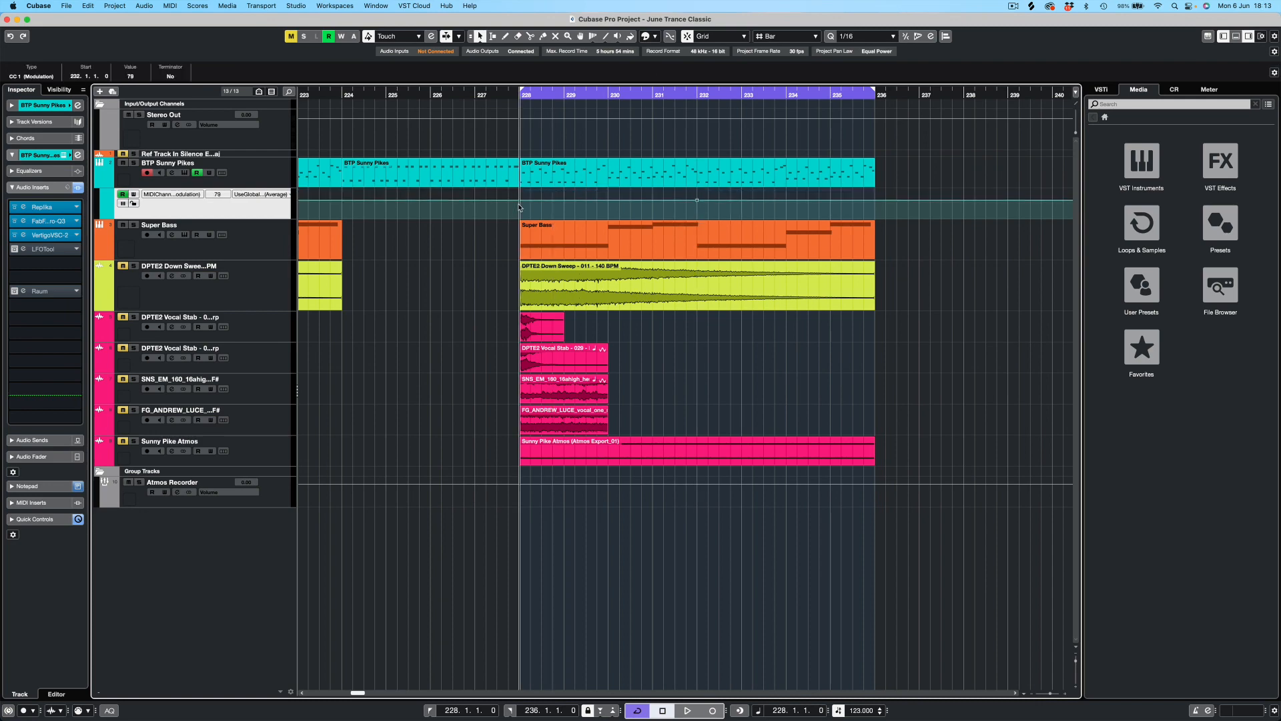
pyautogui.press('space')
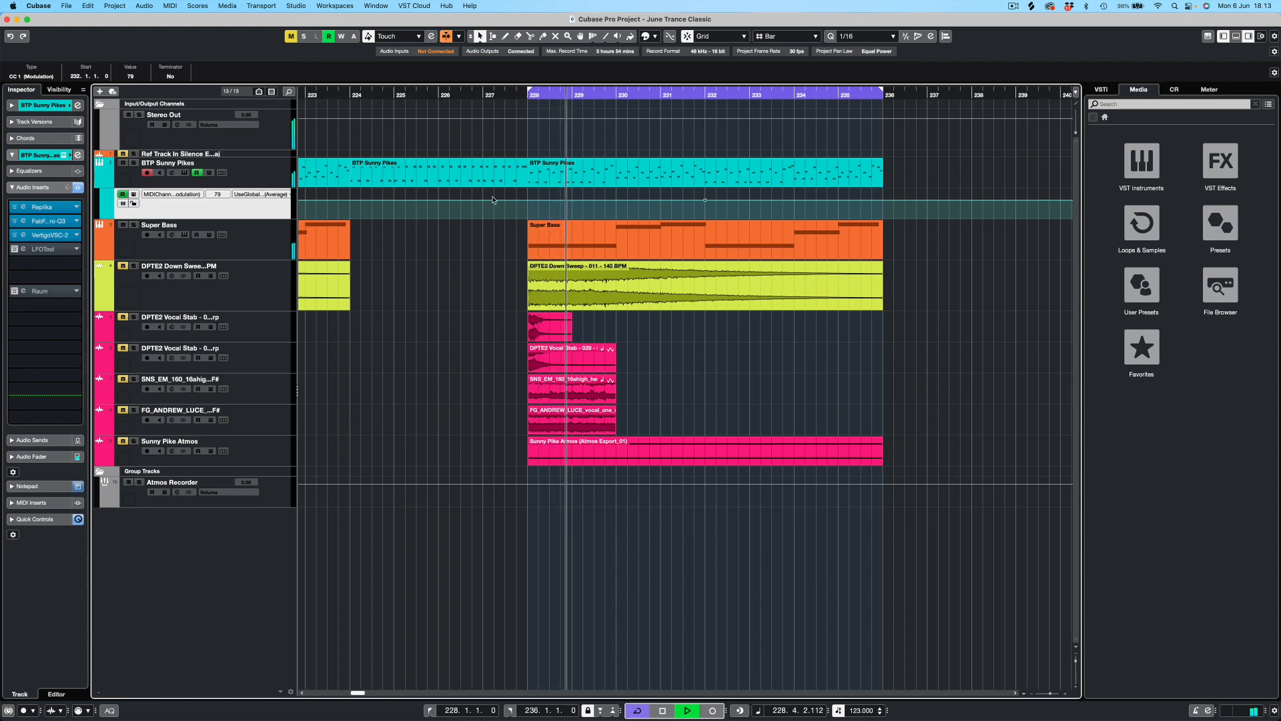
pyautogui.press('space')
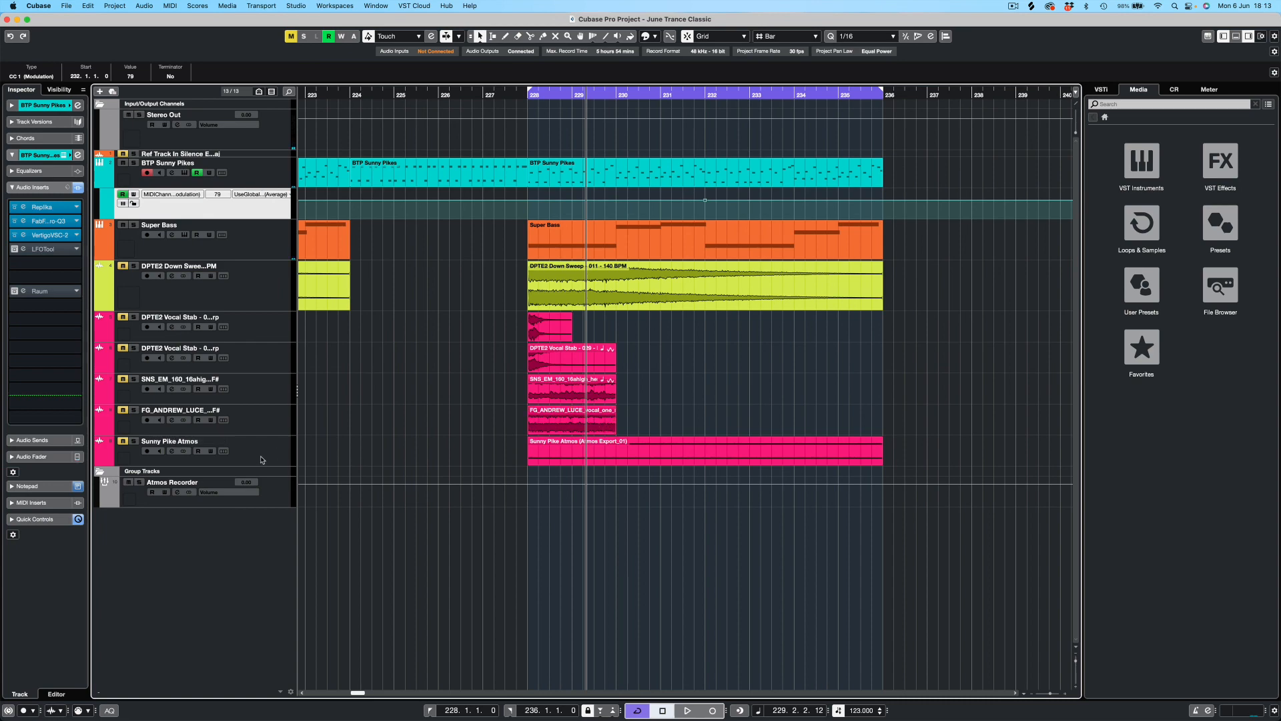
# - Move the Sunny Pike Atmos track above the vocal stab tracks and solo it
pyautogui.moveTo(262, 459); pyautogui.dragTo(292, 326)
pyautogui.click(568, 331)
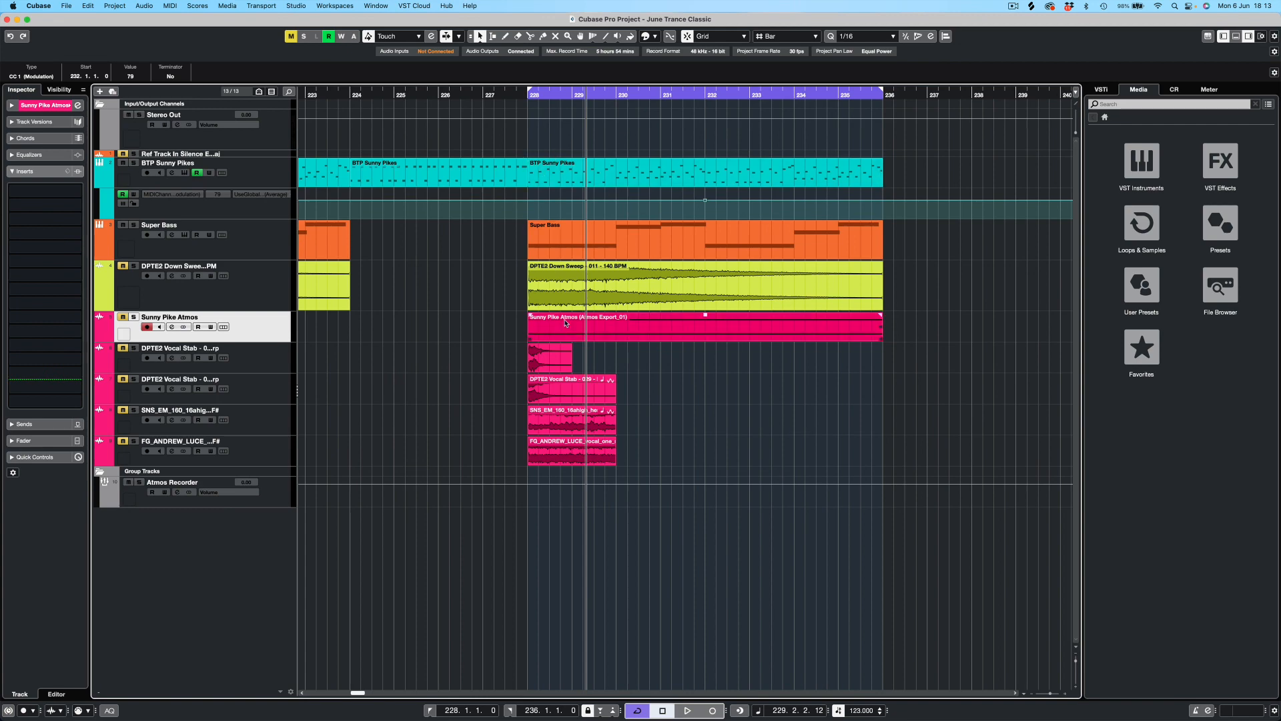
pyautogui.click(133, 317)
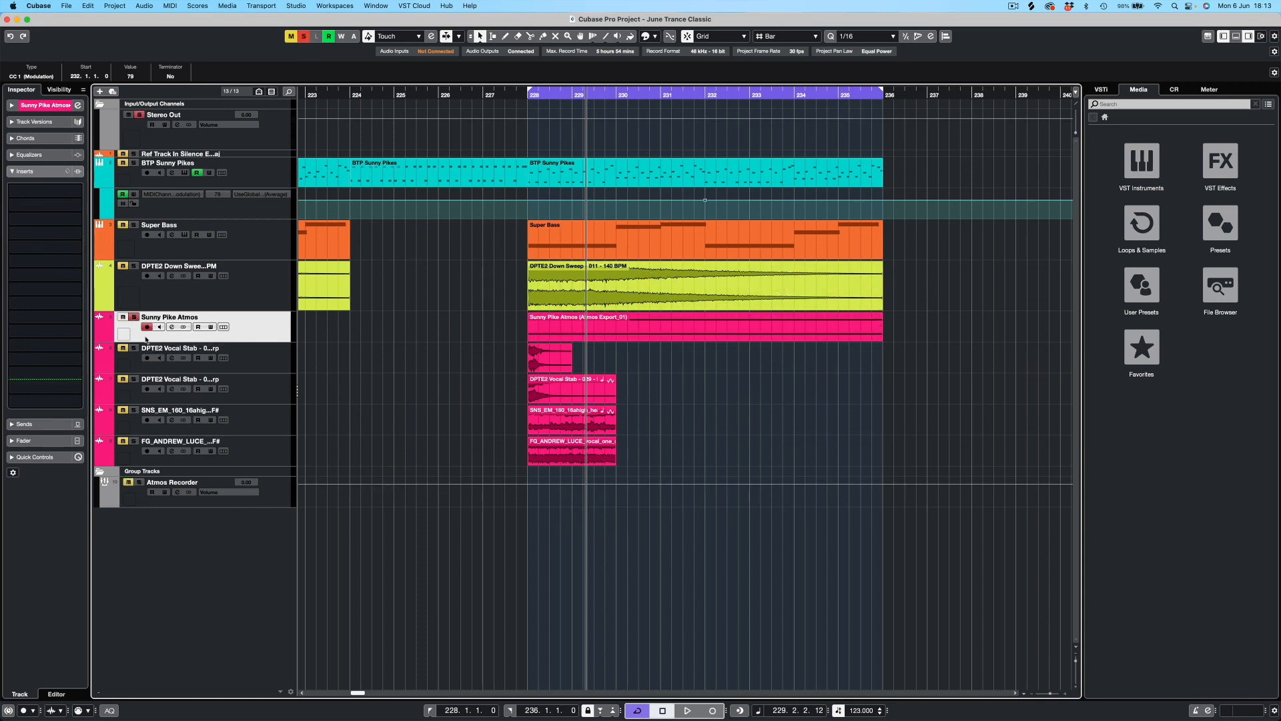
# - Play Sunny Pike Atmos together with BTP Sunny Pikes and Super Bass, and lower the Sunny Pike Atmos channel fader in the MixConsole
pyautogui.press('space')
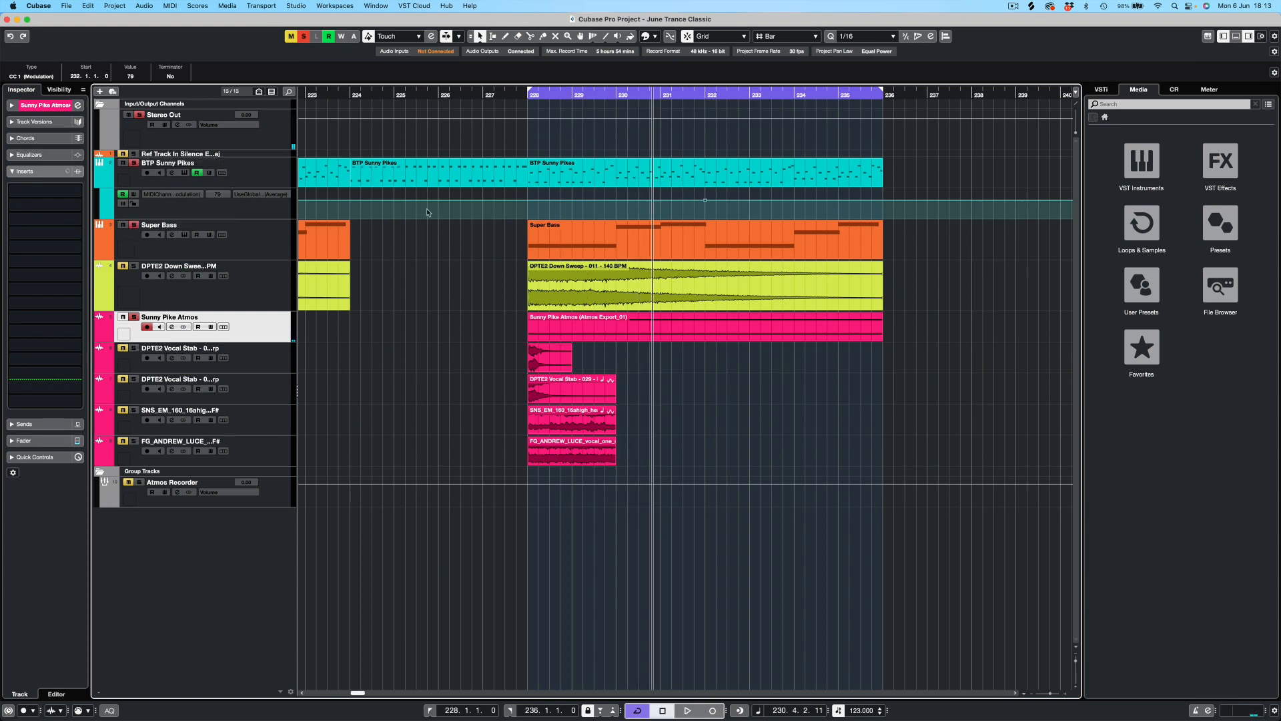
pyautogui.press('space')
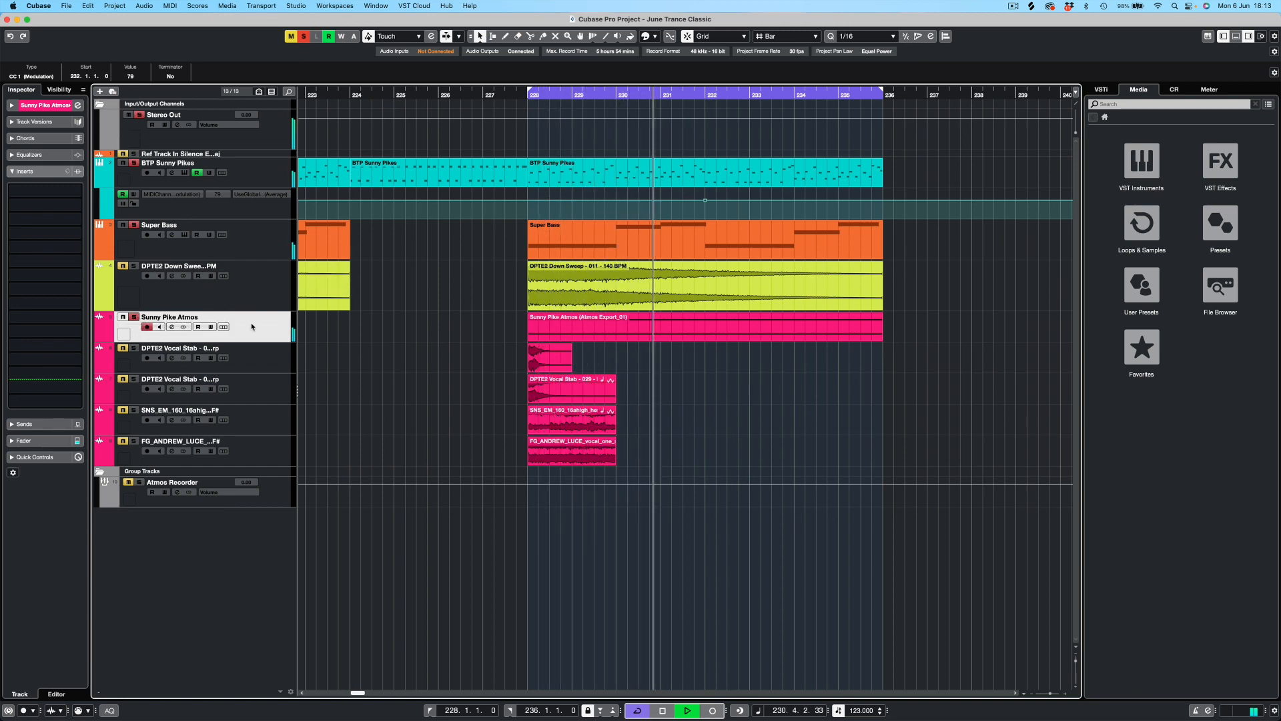
pyautogui.press('F3')
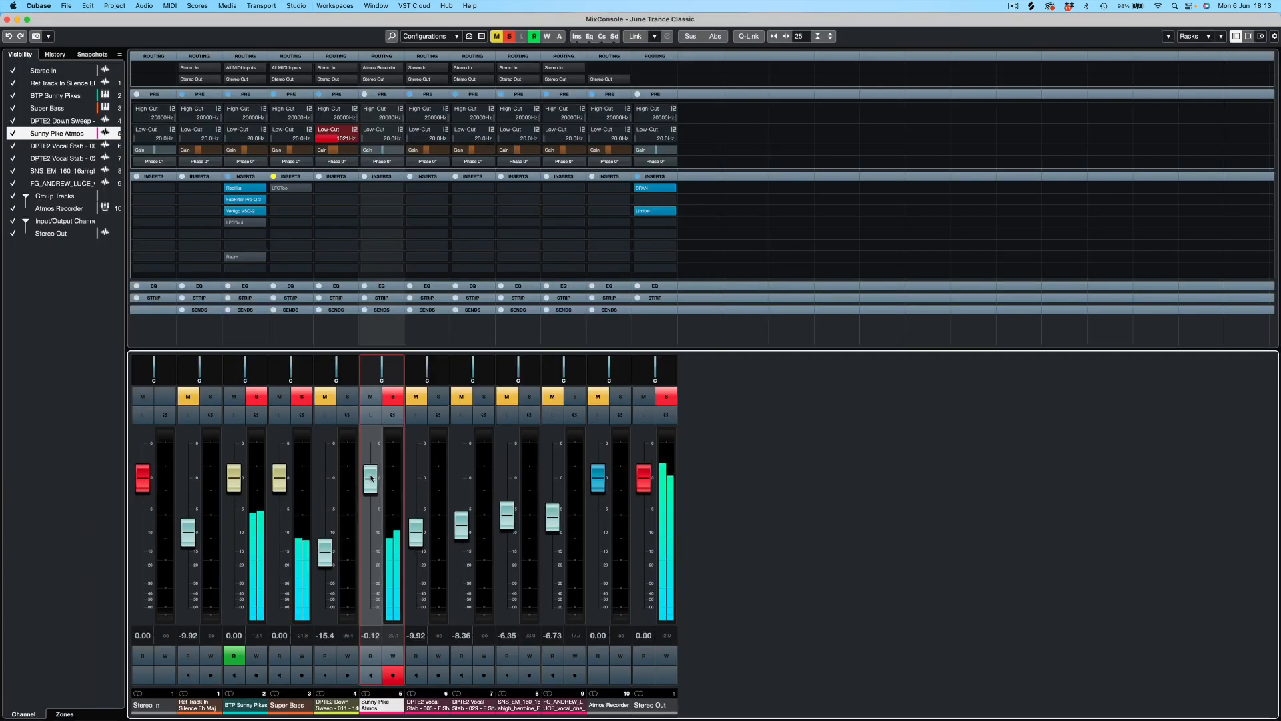
pyautogui.moveTo(363, 467); pyautogui.dragTo(369, 512)
pyautogui.press('F3')
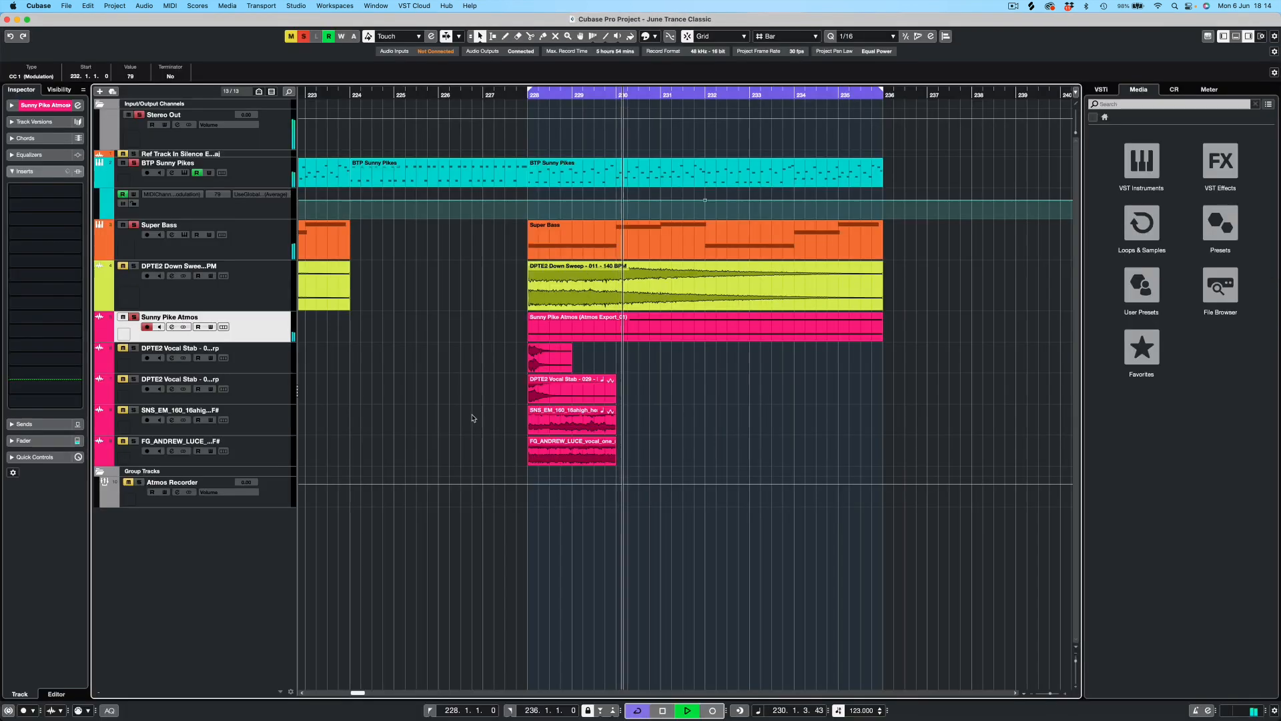
# - Insert the FabFilter Pro-Q 3 equalizer in the first insert slot of the Sunny Pike Atmos track
pyautogui.click(67, 194)
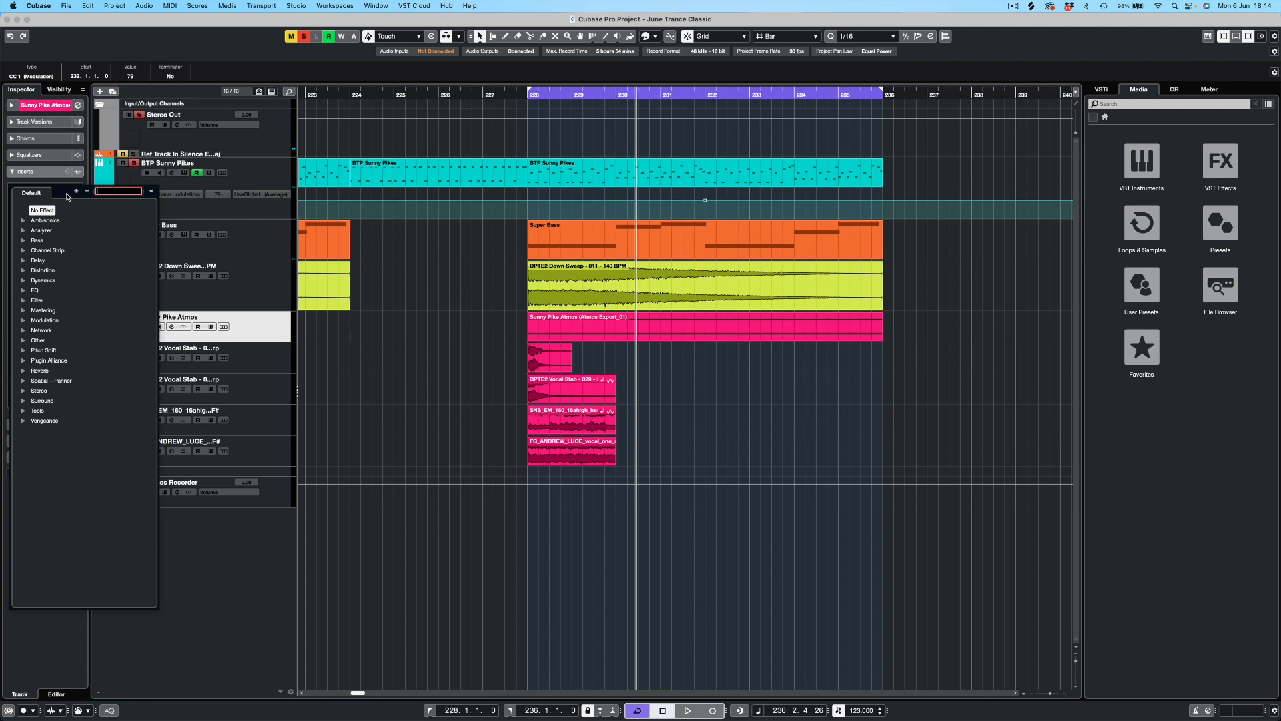
pyautogui.write('pro')
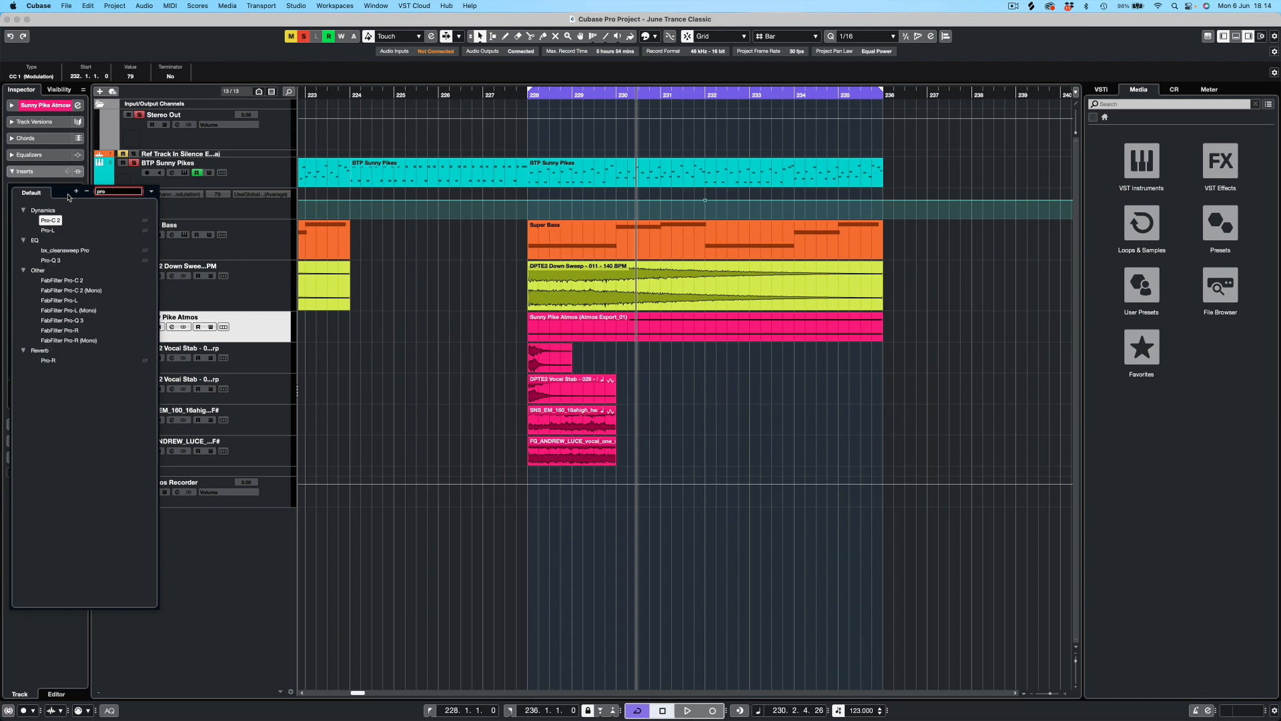
pyautogui.click(68, 261)
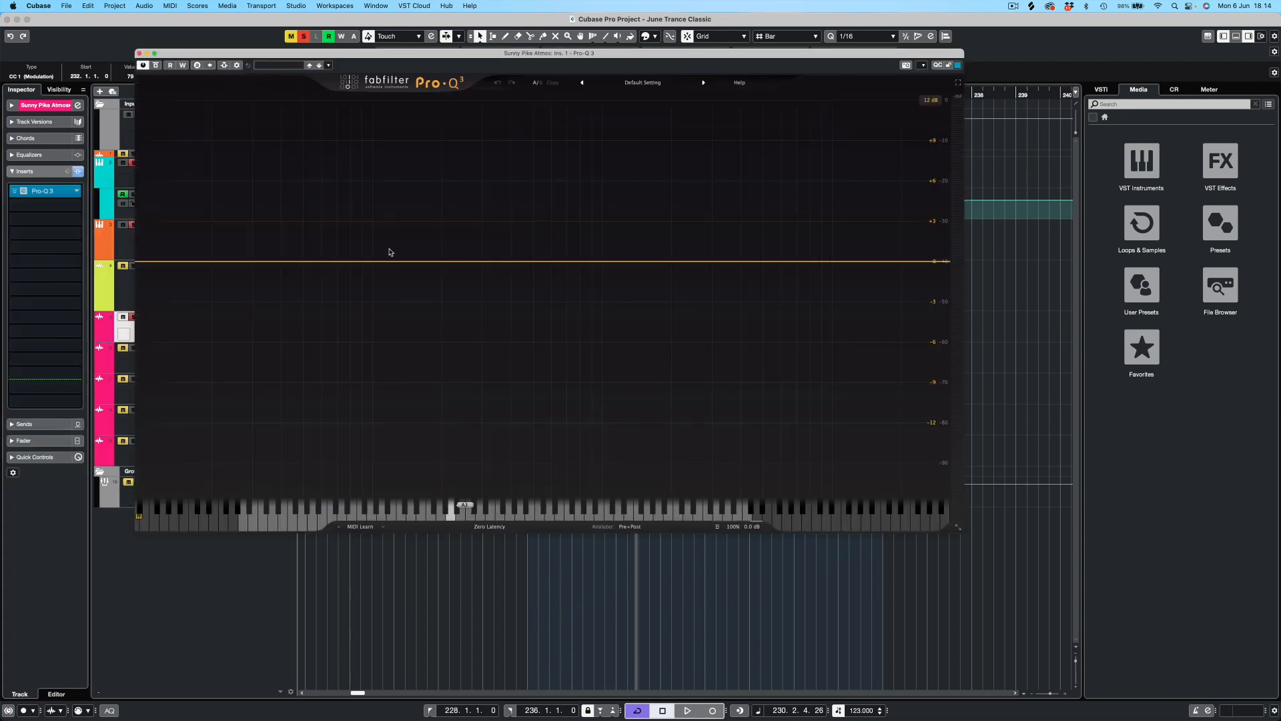
# - Set the Pro-Q 3 display range to 6 dB and add a 12 dB/oct low cut at about 351 Hz during playback
pyautogui.click(155, 262)
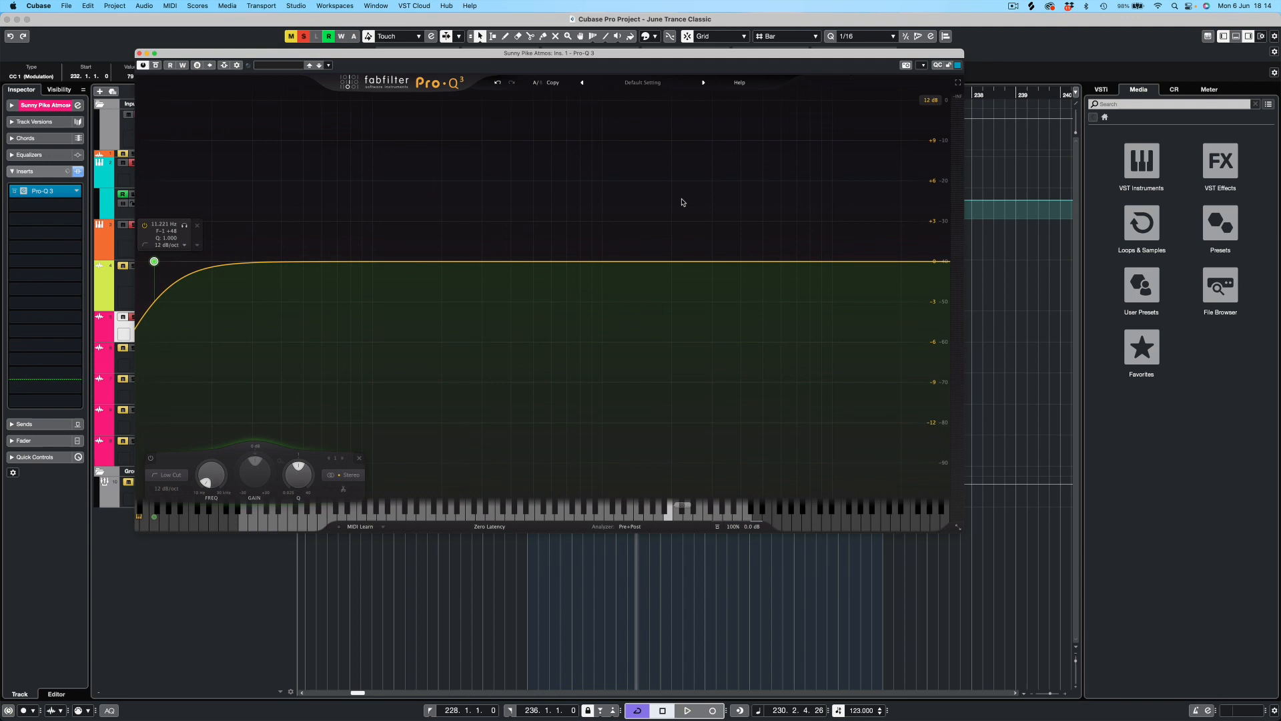
pyautogui.click(931, 100)
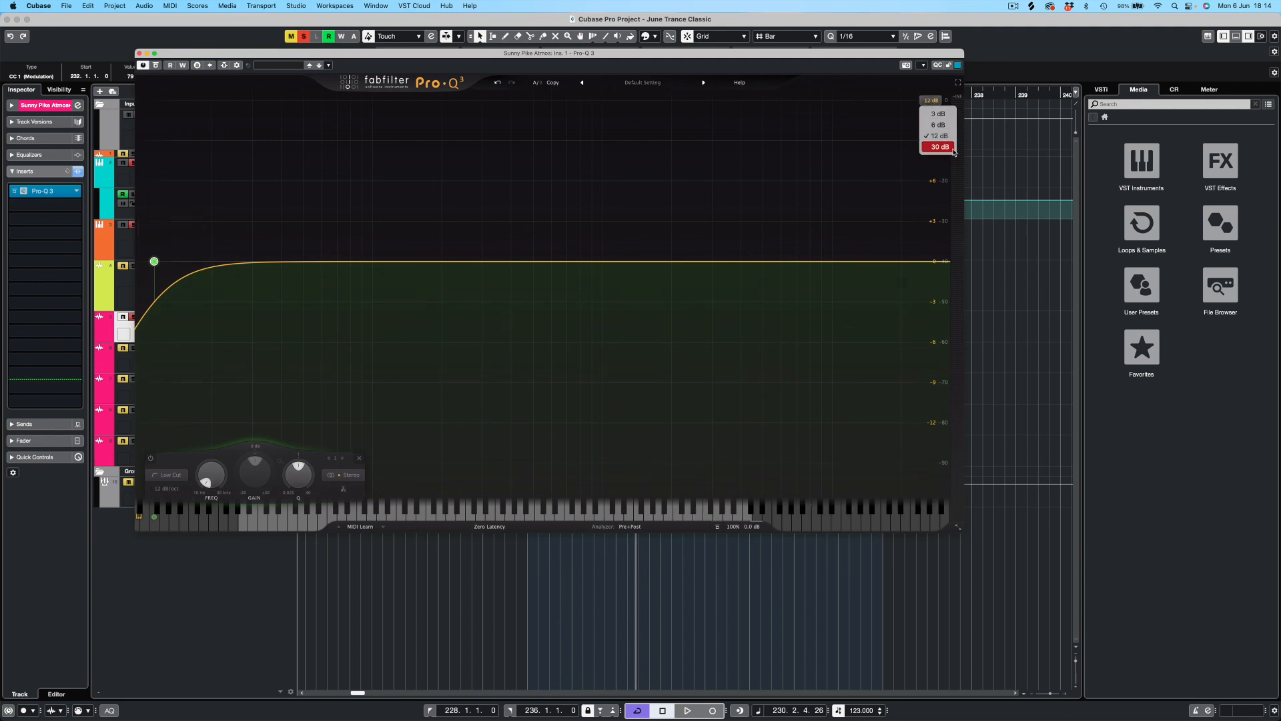
pyautogui.click(942, 126)
pyautogui.press('space')
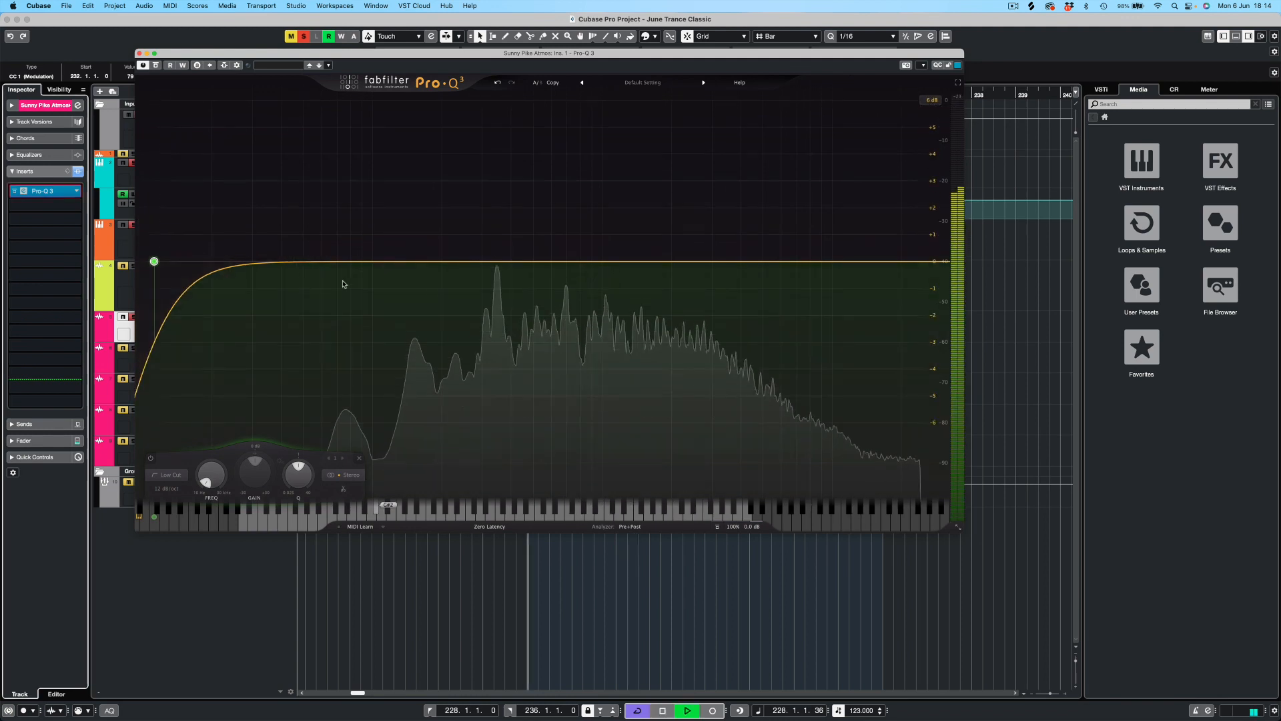
pyautogui.moveTo(154, 261); pyautogui.dragTo(497, 326)
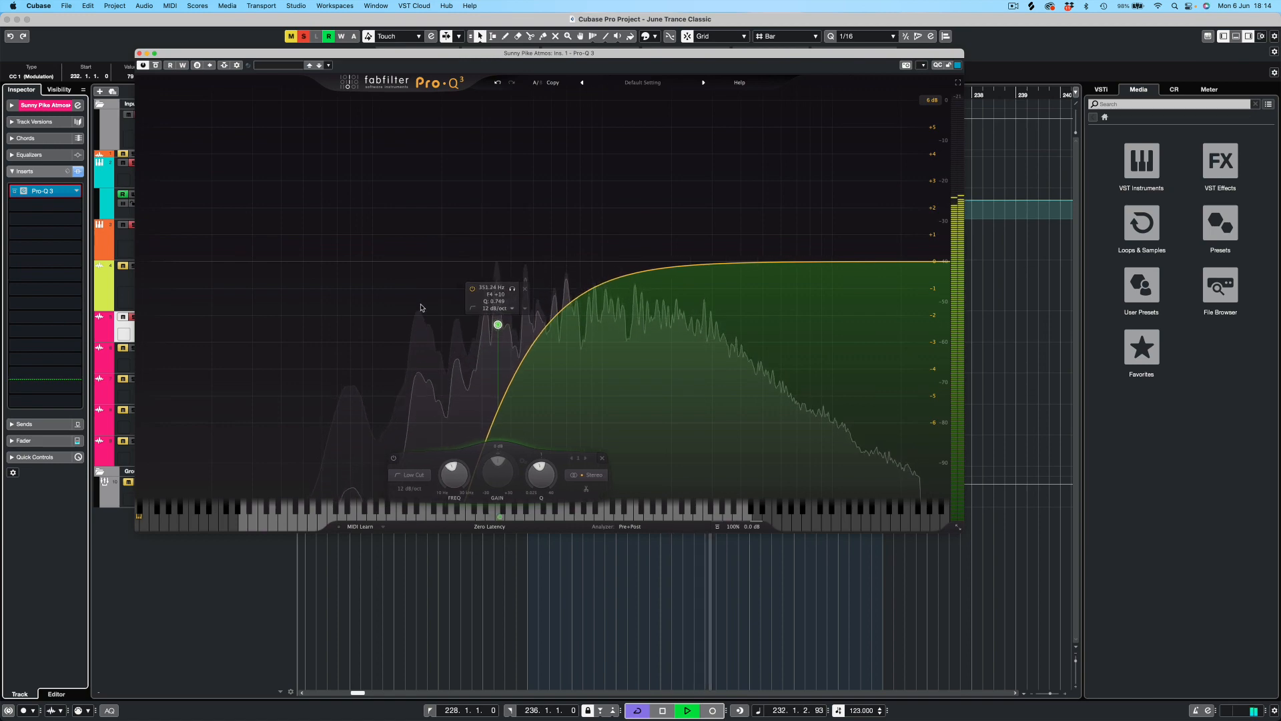
# - Toggle the solo of BTP Sunny Pikes to check the filtered atmos, and close the Pro-Q 3 window
pyautogui.moveTo(287, 53); pyautogui.dragTo(412, 53)
pyautogui.click(134, 163)
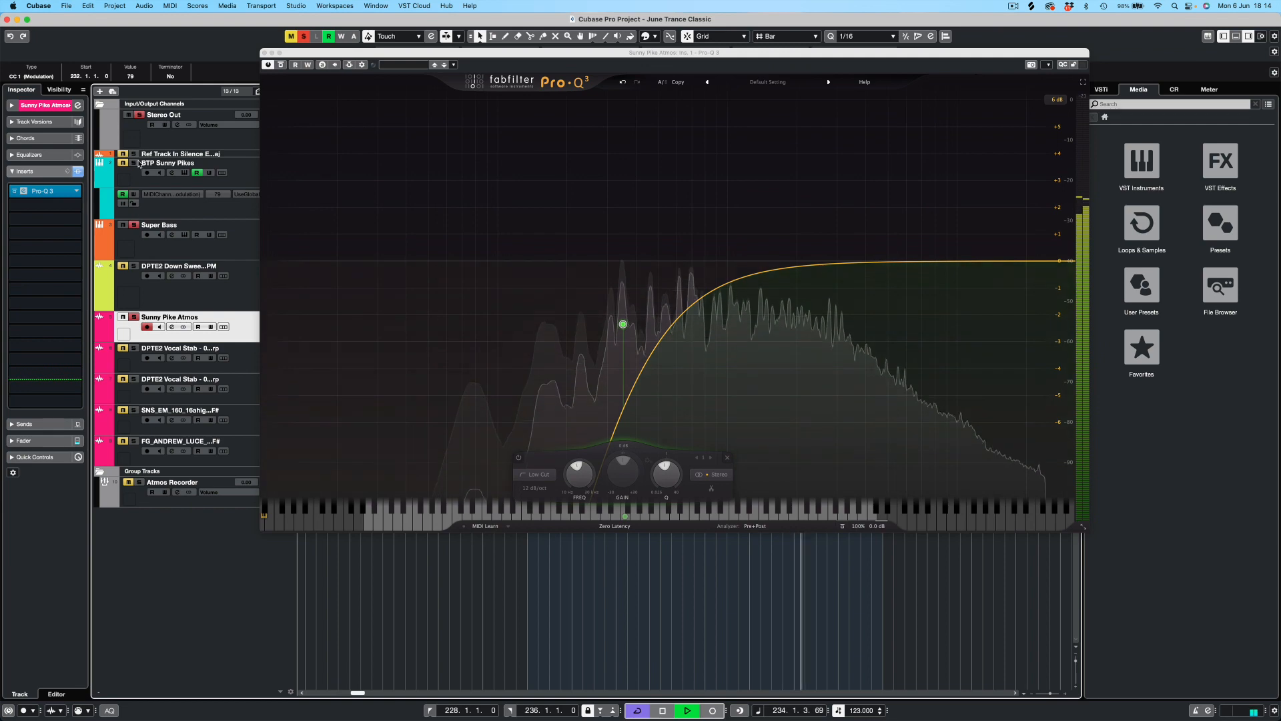
pyautogui.moveTo(655, 54); pyautogui.dragTo(549, 54)
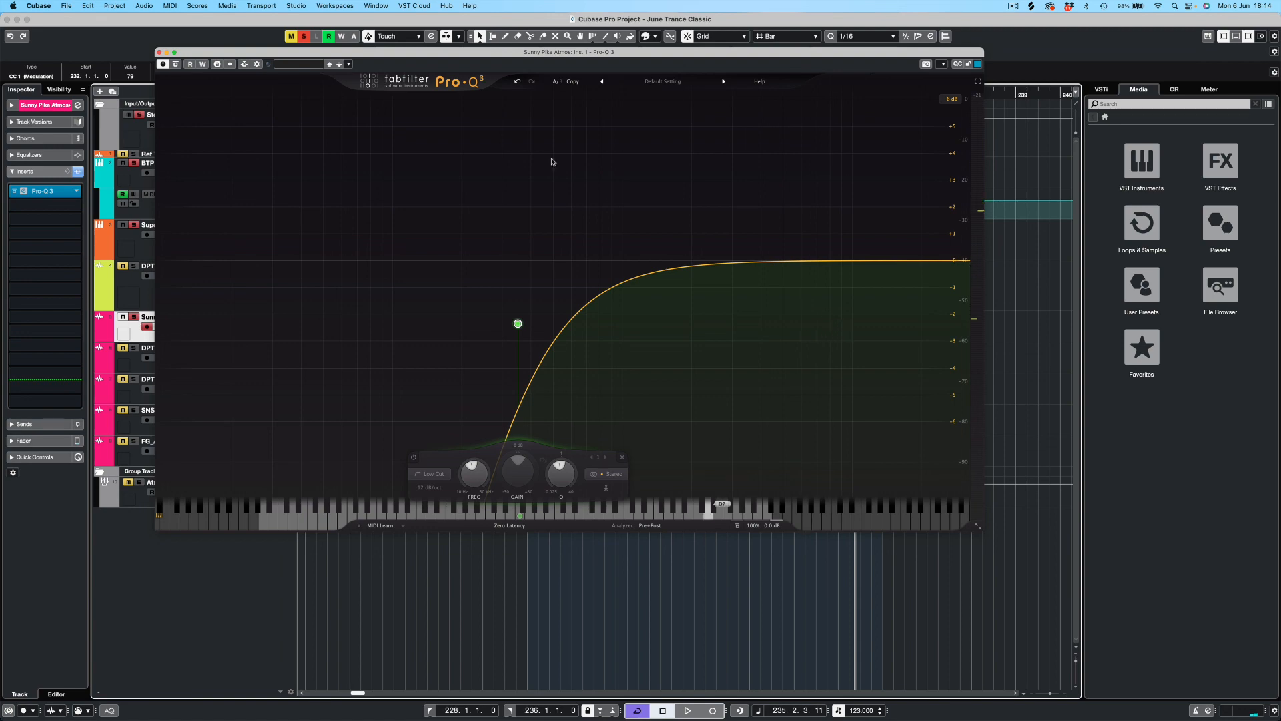
pyautogui.click(158, 52)
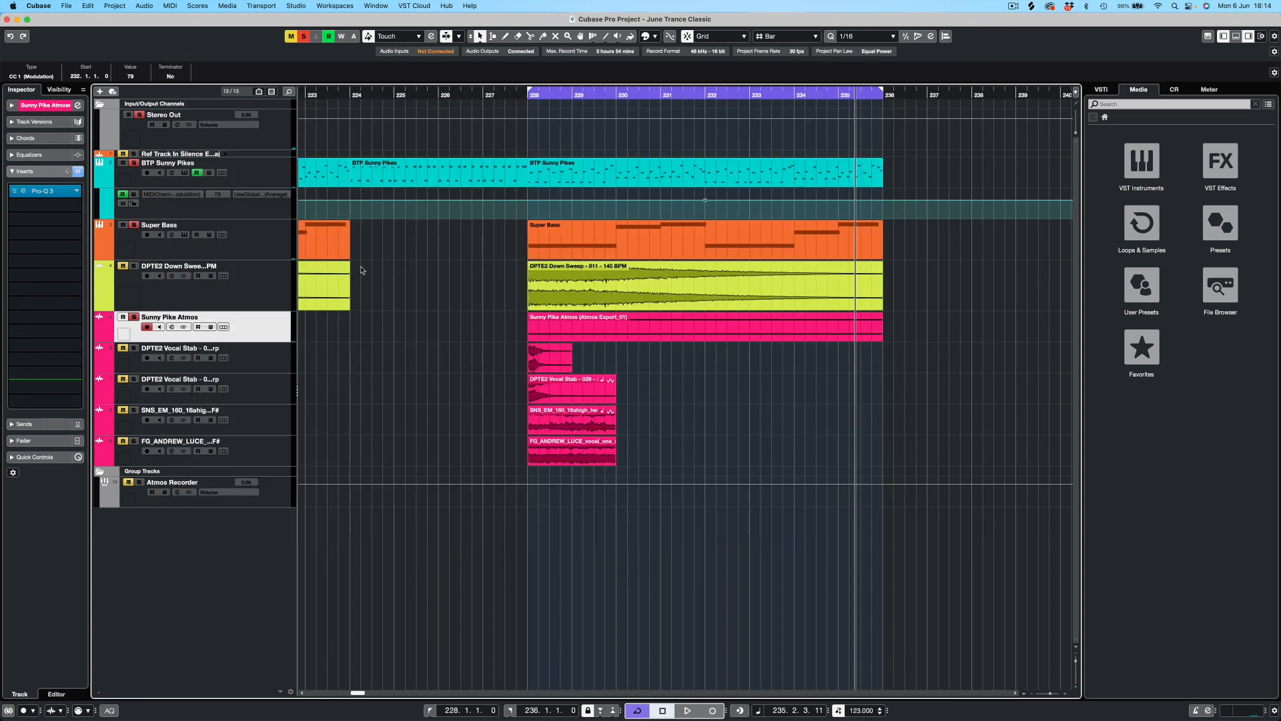
# - Insert ValhallaSupermassive after Pro-Q 3 on the Sunny Pike Atmos track and set its low EQ to 770 Hz
pyautogui.click(46, 203)
pyautogui.write('val')
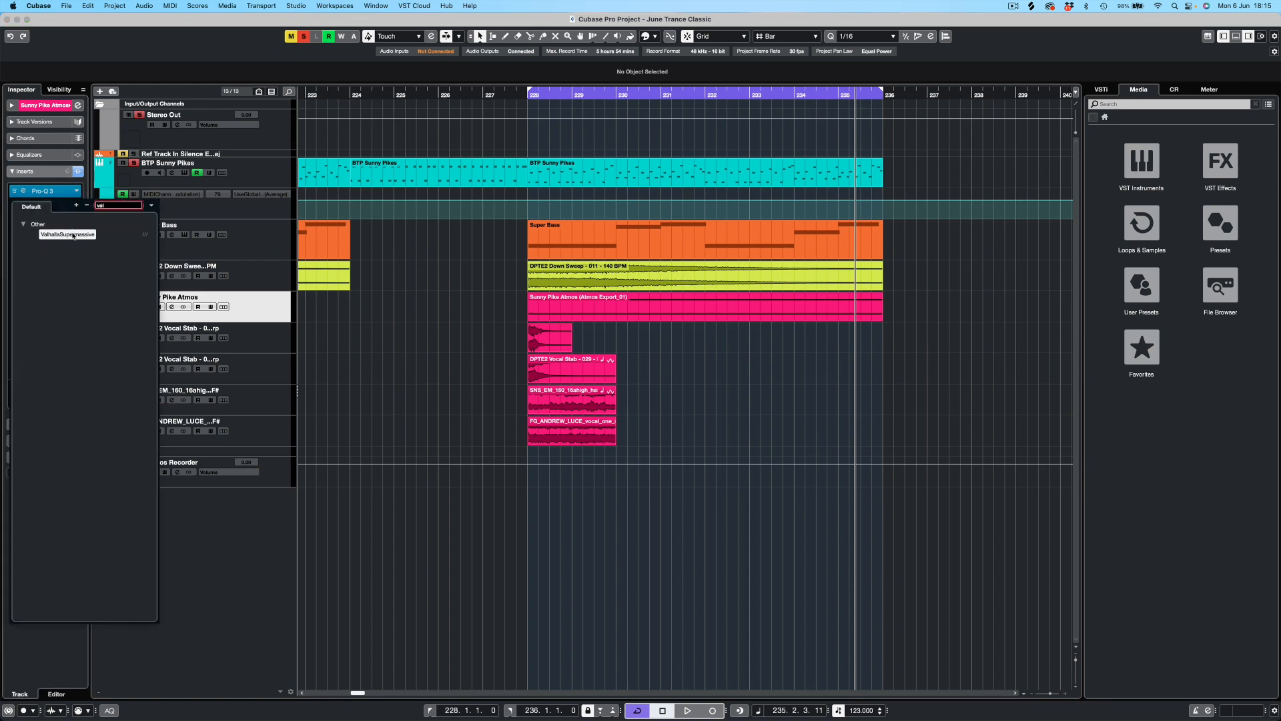
pyautogui.doubleClick(67, 254)
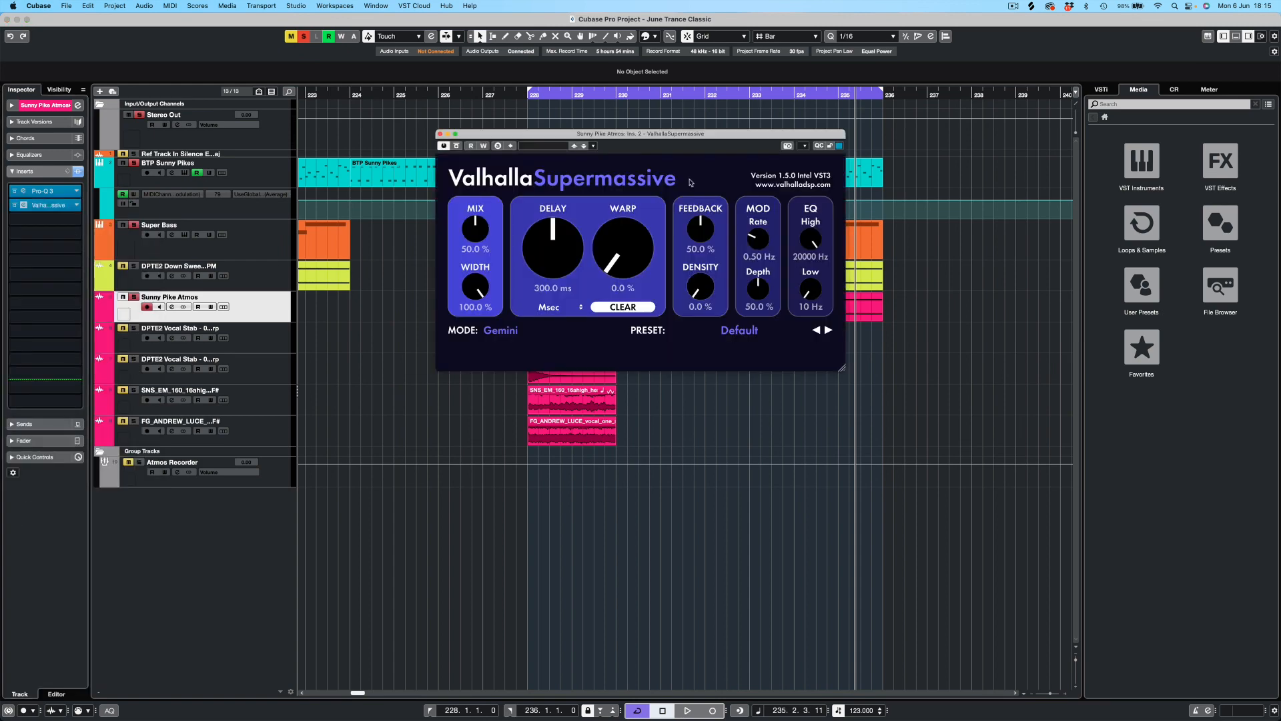
pyautogui.moveTo(687, 128); pyautogui.dragTo(557, 176)
pyautogui.moveTo(682, 339); pyautogui.dragTo(678, 294)
# - Load the Splashy Synth preset from ValhallaSupermassive's large reverbs
pyautogui.click(609, 378)
pyautogui.moveTo(611, 502)
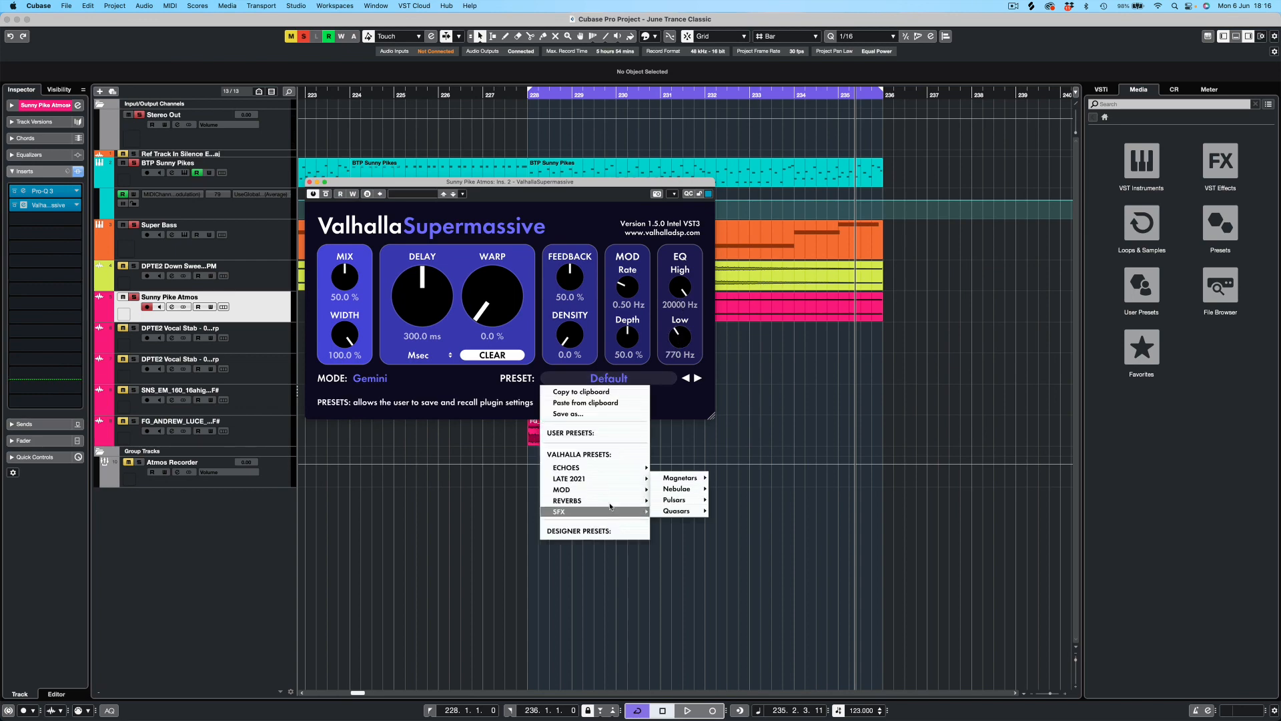
pyautogui.moveTo(676, 489)
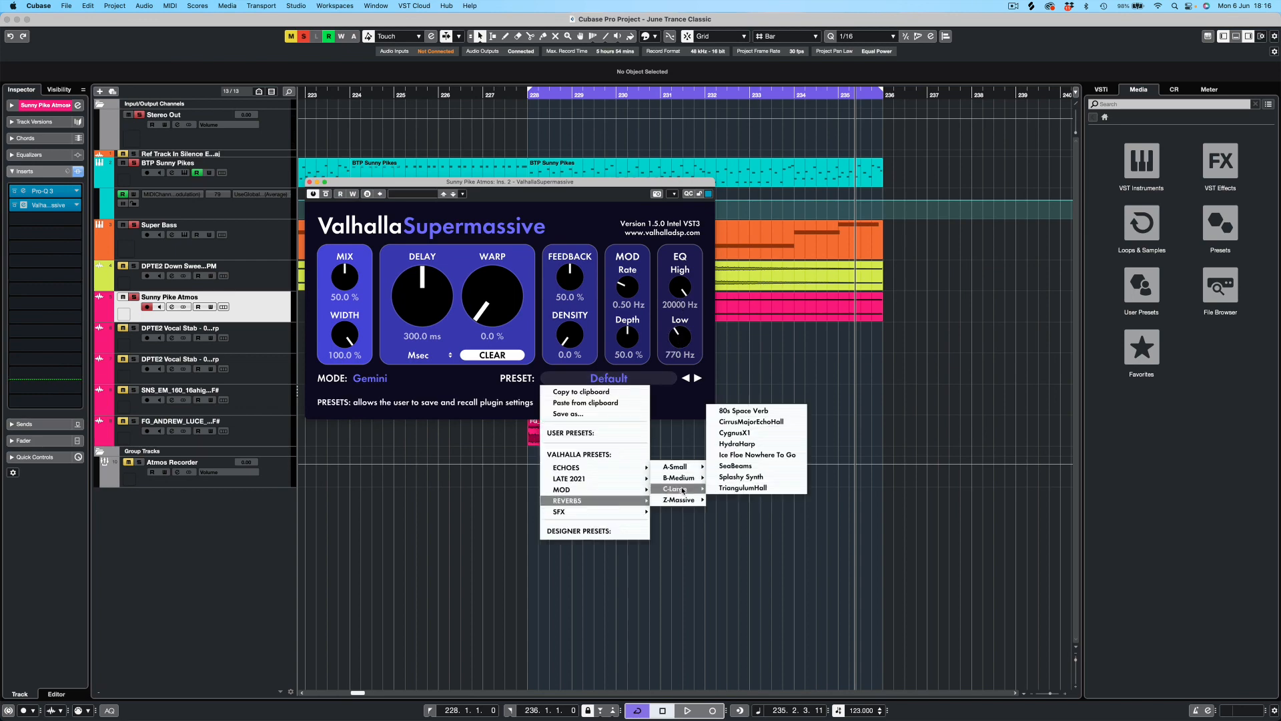
pyautogui.click(741, 477)
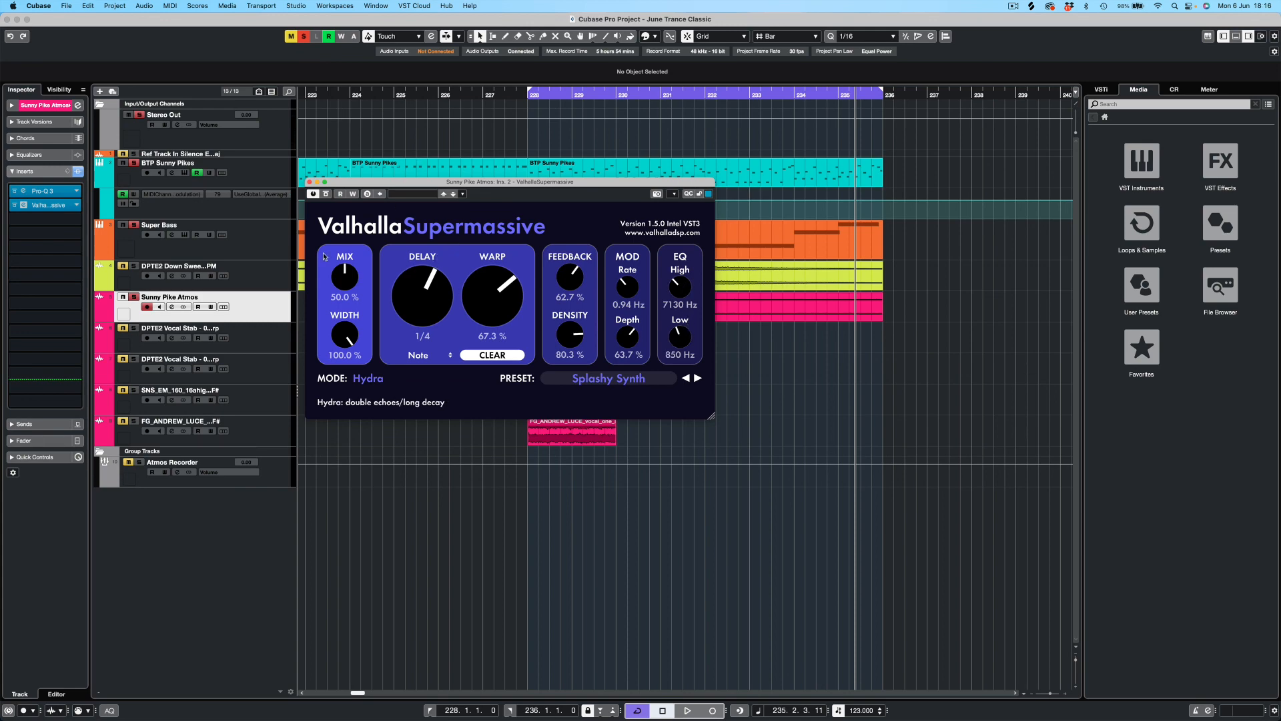
# - Reduce the ValhallaSupermassive mix to about 40.9 % and clear the event selection in the arrangement
pyautogui.moveTo(354, 273); pyautogui.dragTo(353, 273)
pyautogui.moveTo(354, 274); pyautogui.dragTo(353, 294)
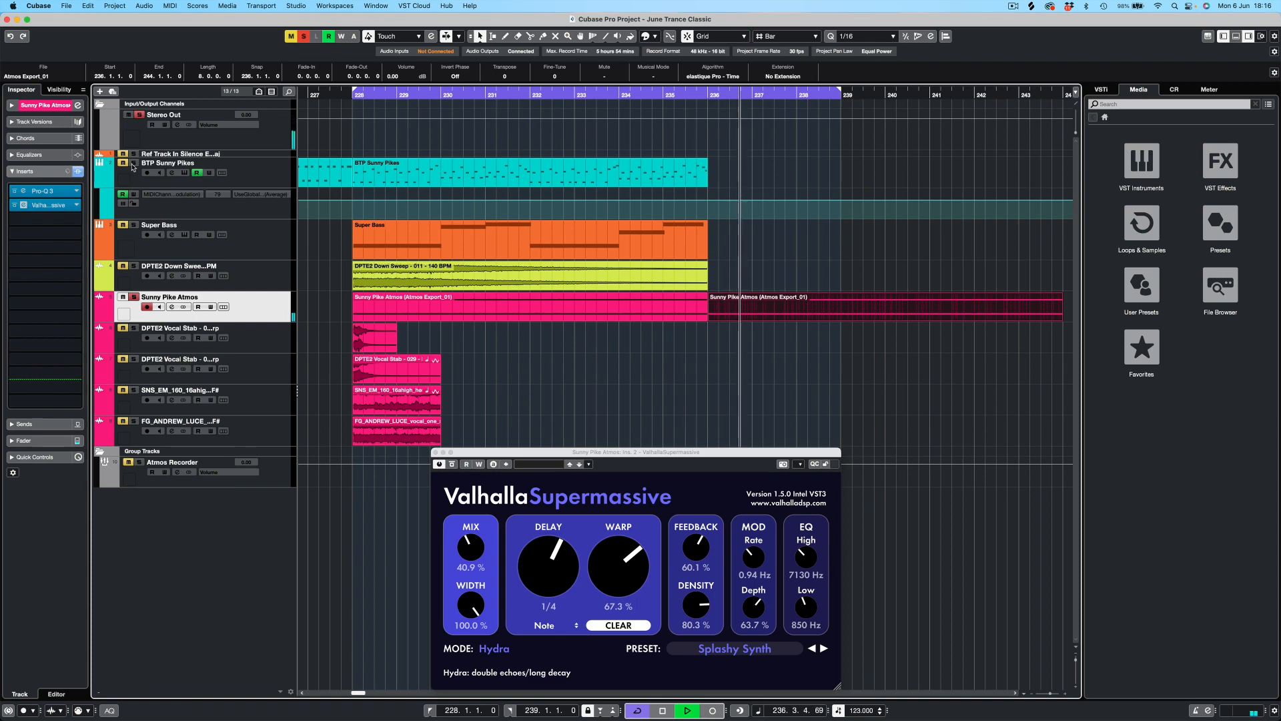
pyautogui.click(727, 354)
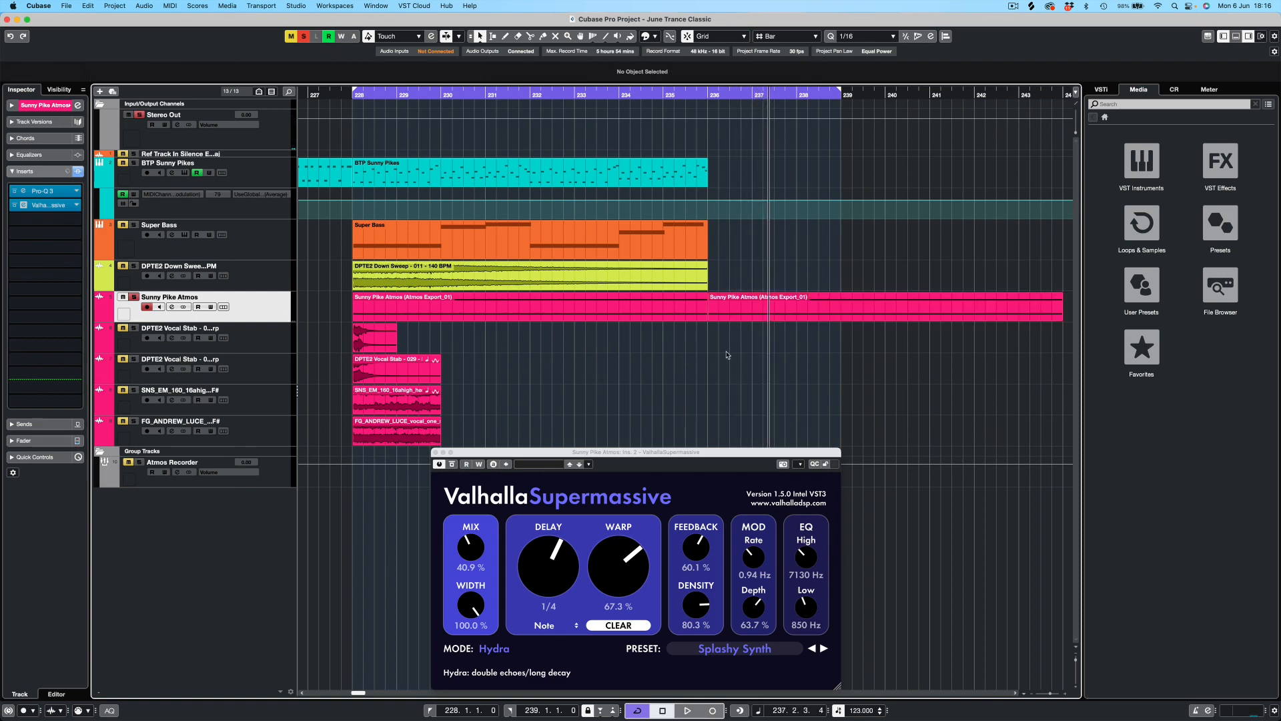
# - Extend the start of the second Sunny Pike Atmos event over the end of the first one and crossfade the two near bar 236
pyautogui.moveTo(727, 354); pyautogui.dragTo(699, 304)
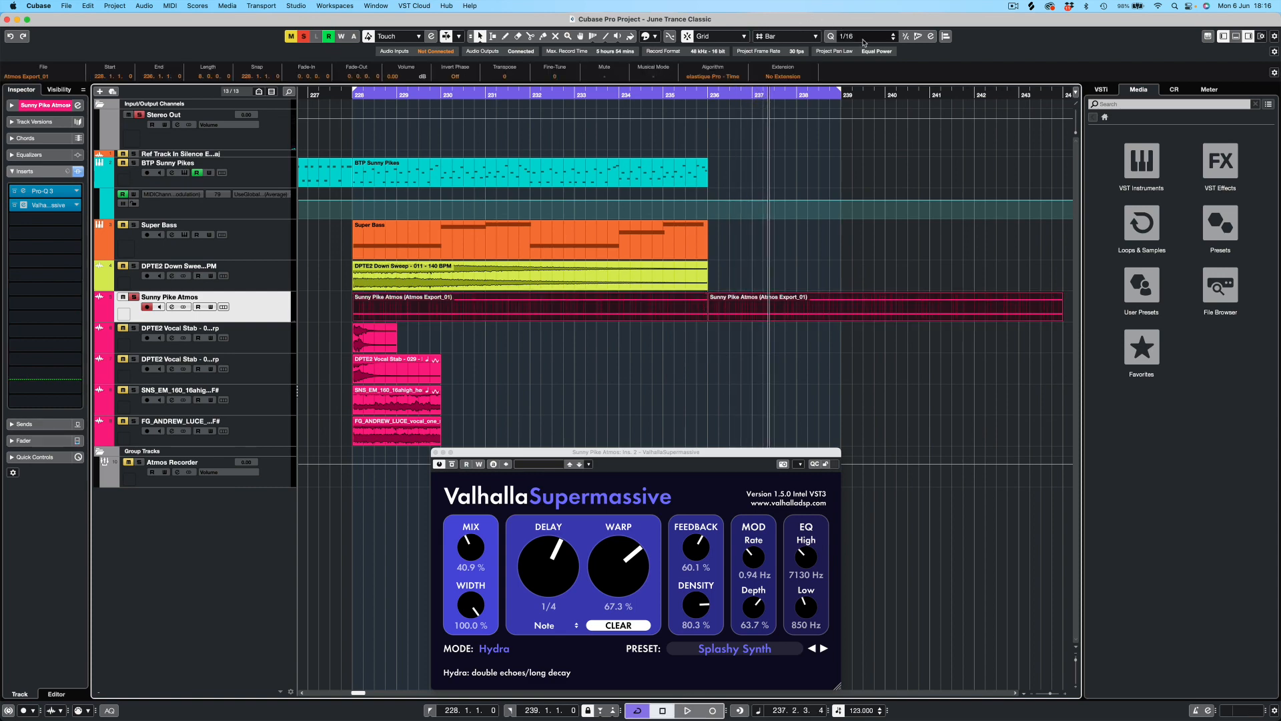
pyautogui.click(724, 319)
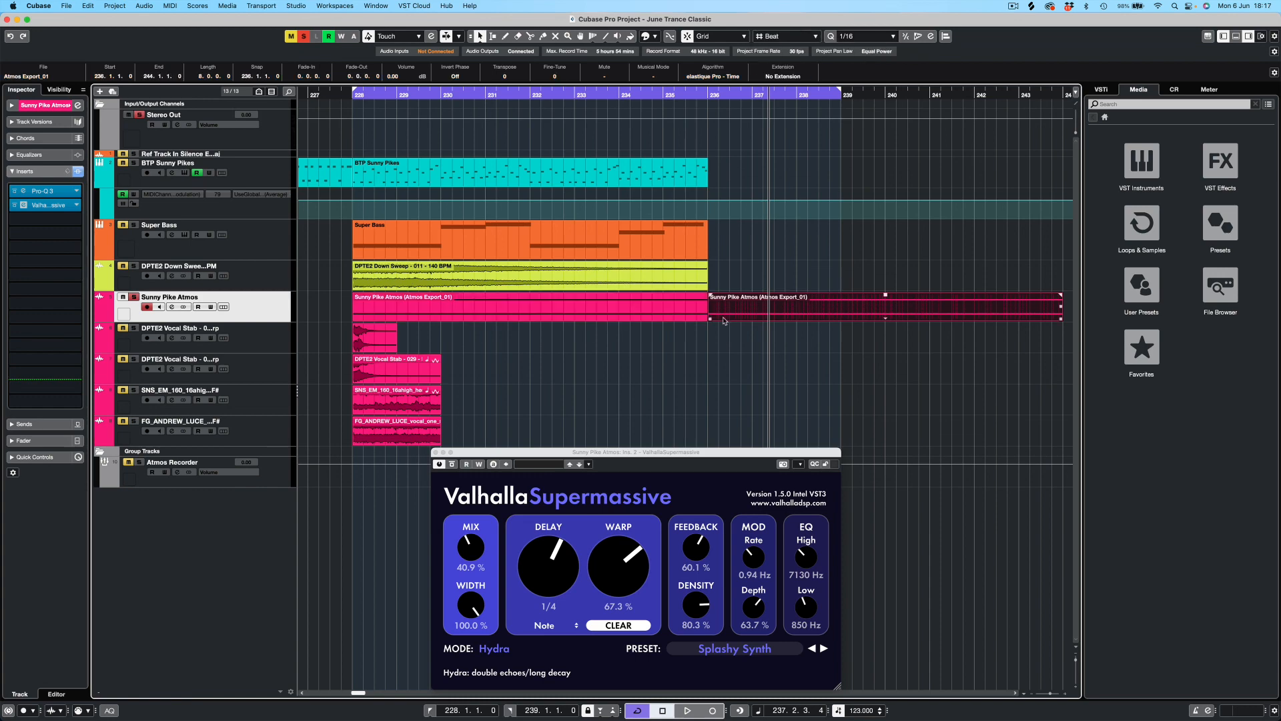
pyautogui.moveTo(709, 319); pyautogui.dragTo(704, 327)
pyautogui.click(662, 309)
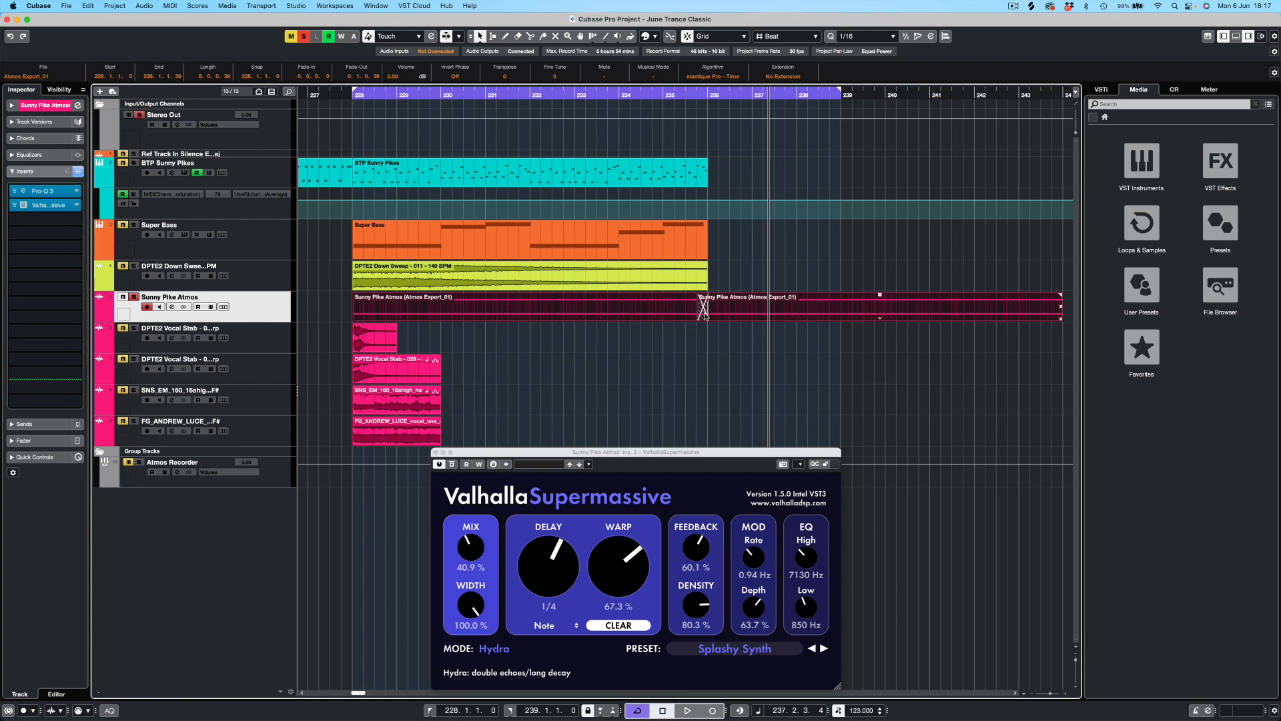
pyautogui.click(755, 346)
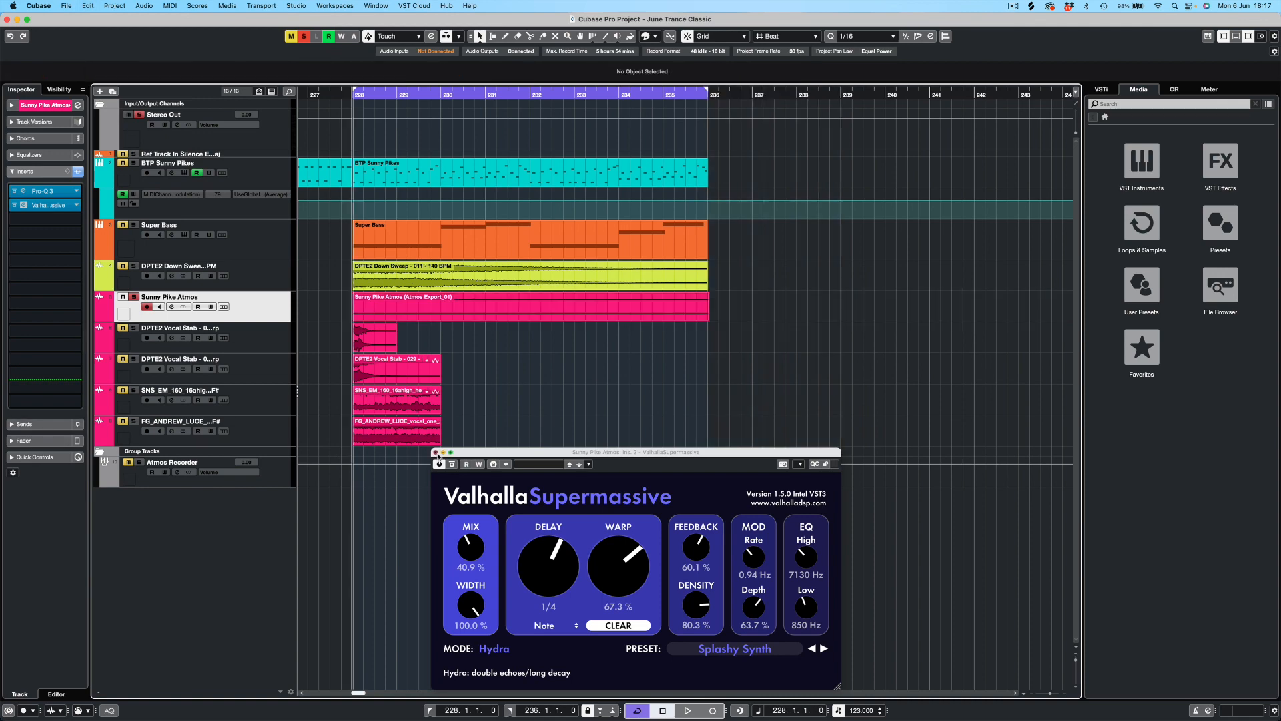
# - Close the open reverb window and insert ValhallaSupermassive on the first DPTE2 Vocal Stab track, directly below Sunny Pike Atmos
pyautogui.click(436, 453)
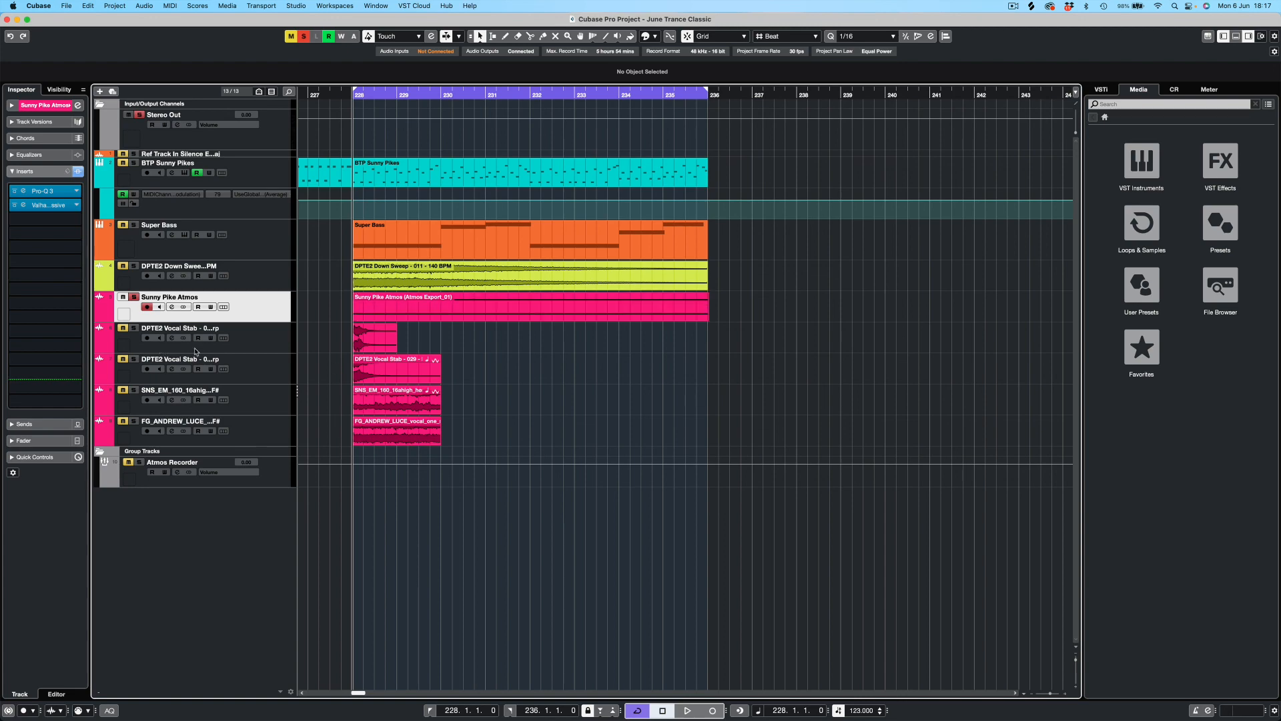
pyautogui.click(273, 347)
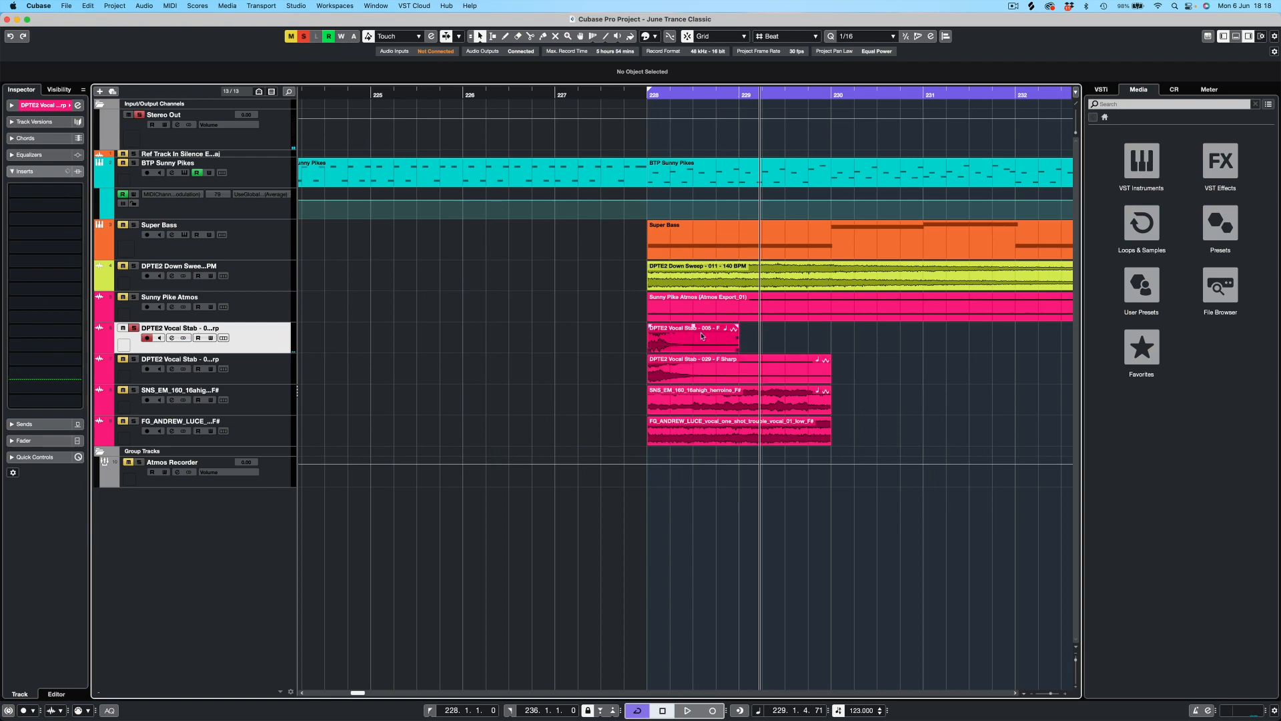
pyautogui.click(42, 187)
pyautogui.write('val')
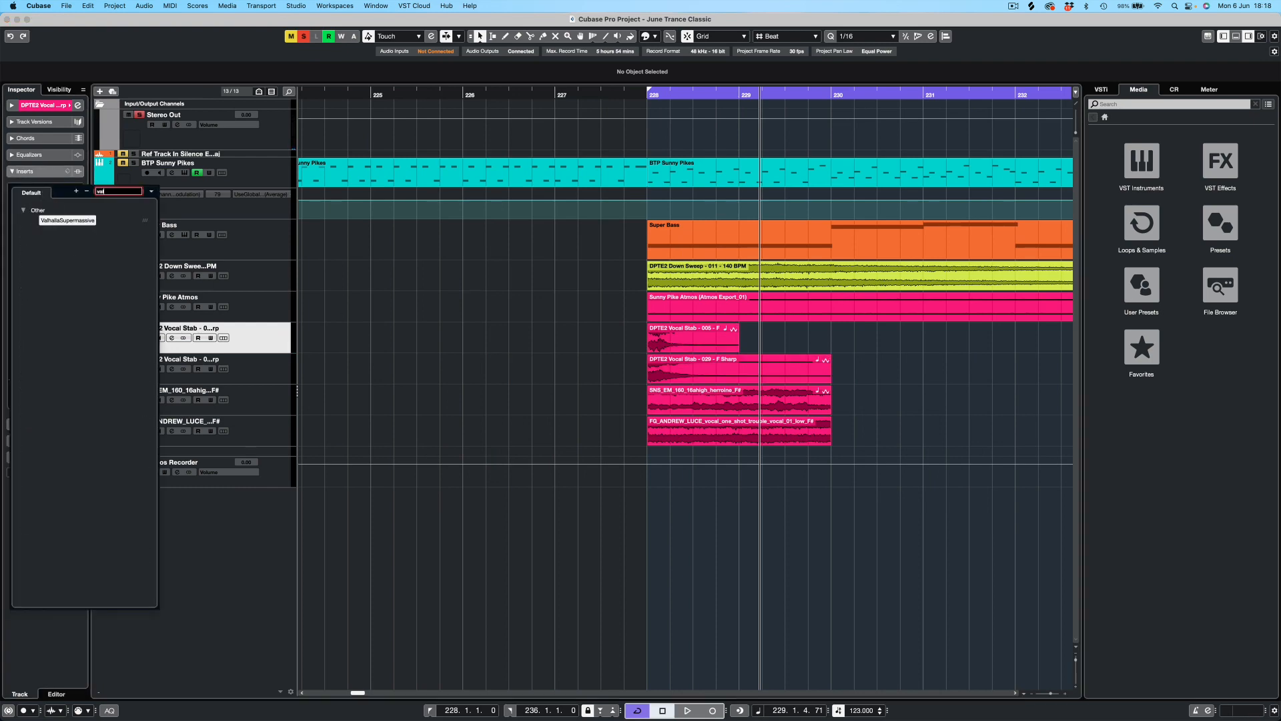
pyautogui.click(72, 220)
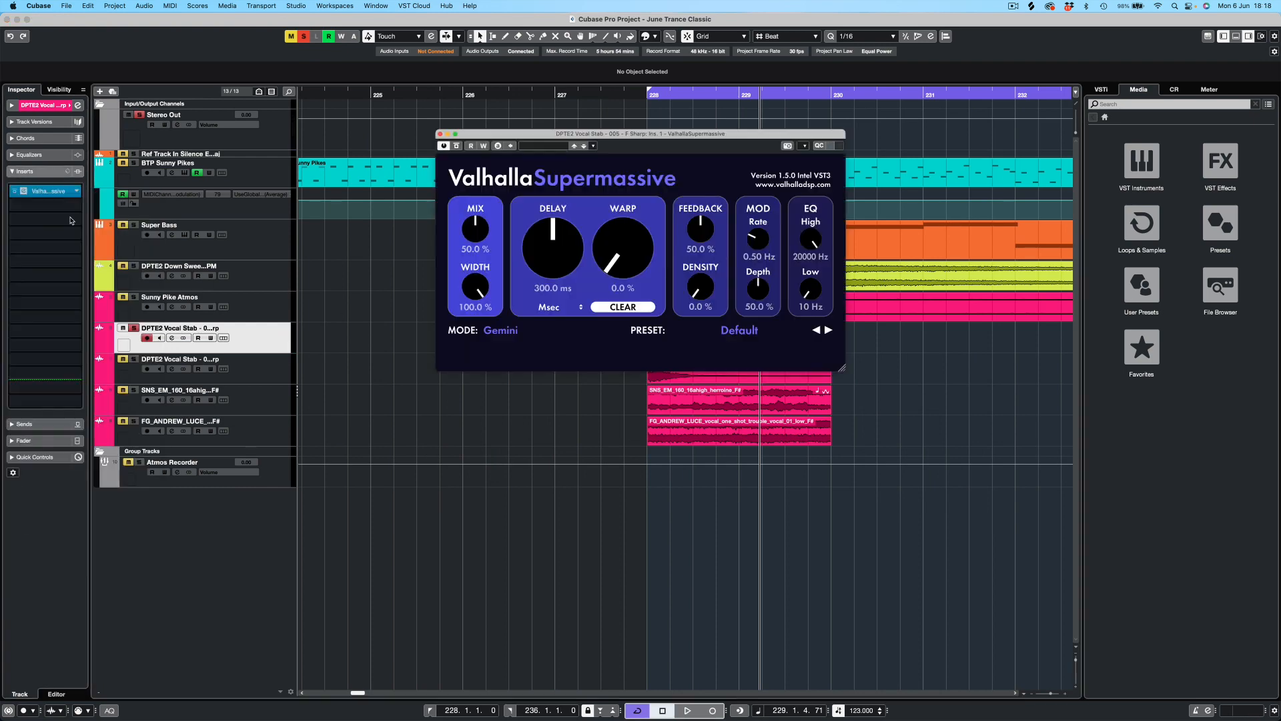
# - Load the Splashy Synth preset from ValhallaSupermassive's reverbs and set its low EQ to 700 Hz
pyautogui.click(740, 329)
pyautogui.moveTo(731, 452)
pyautogui.moveTo(814, 453)
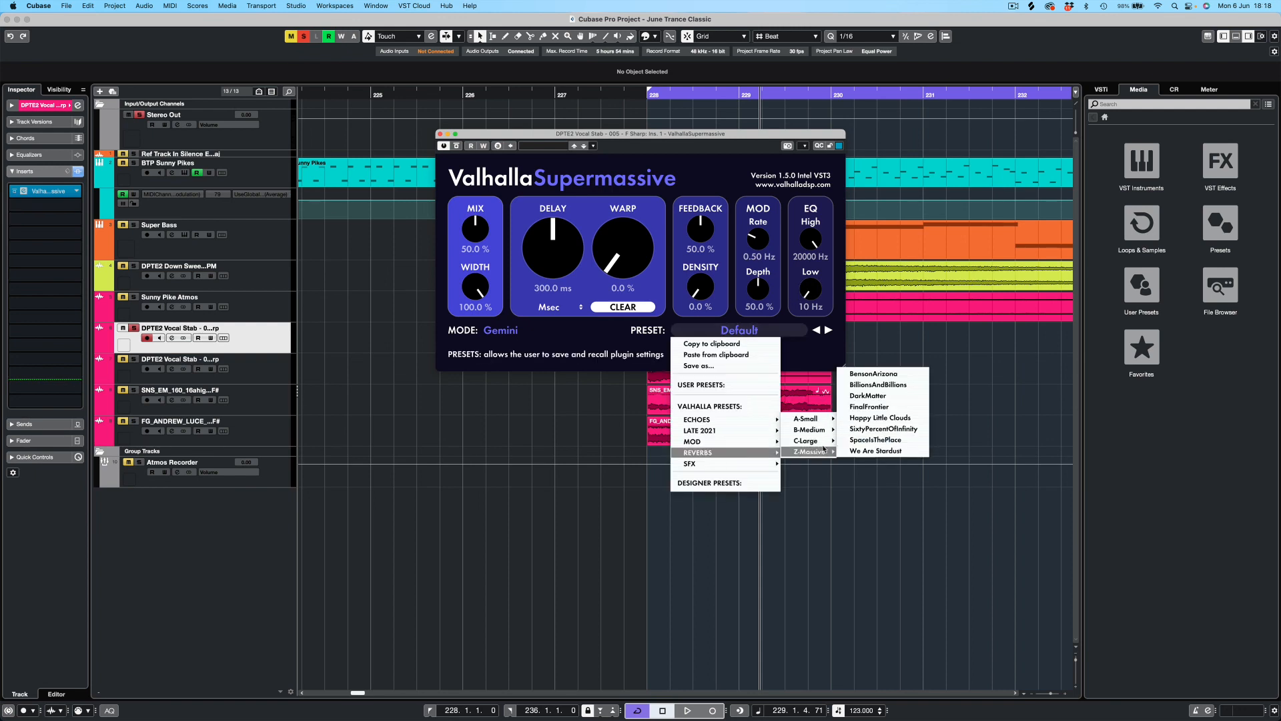
pyautogui.click(866, 430)
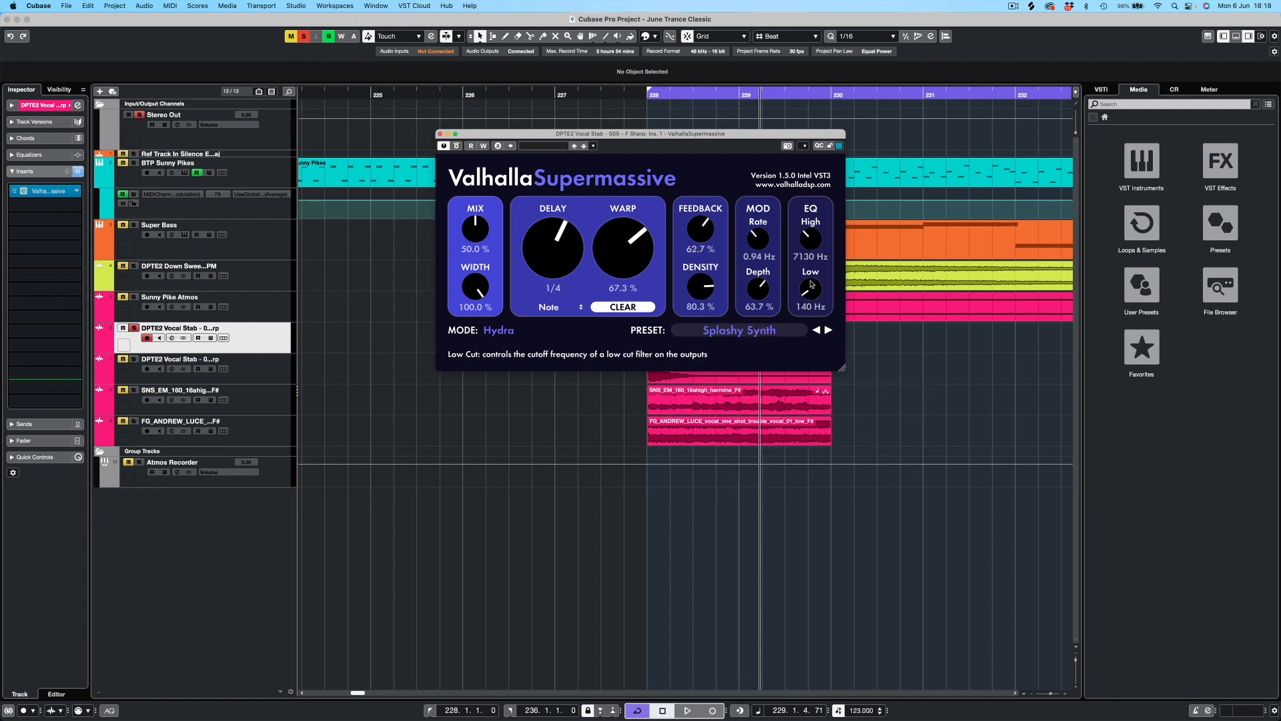
pyautogui.moveTo(810, 288); pyautogui.dragTo(812, 229)
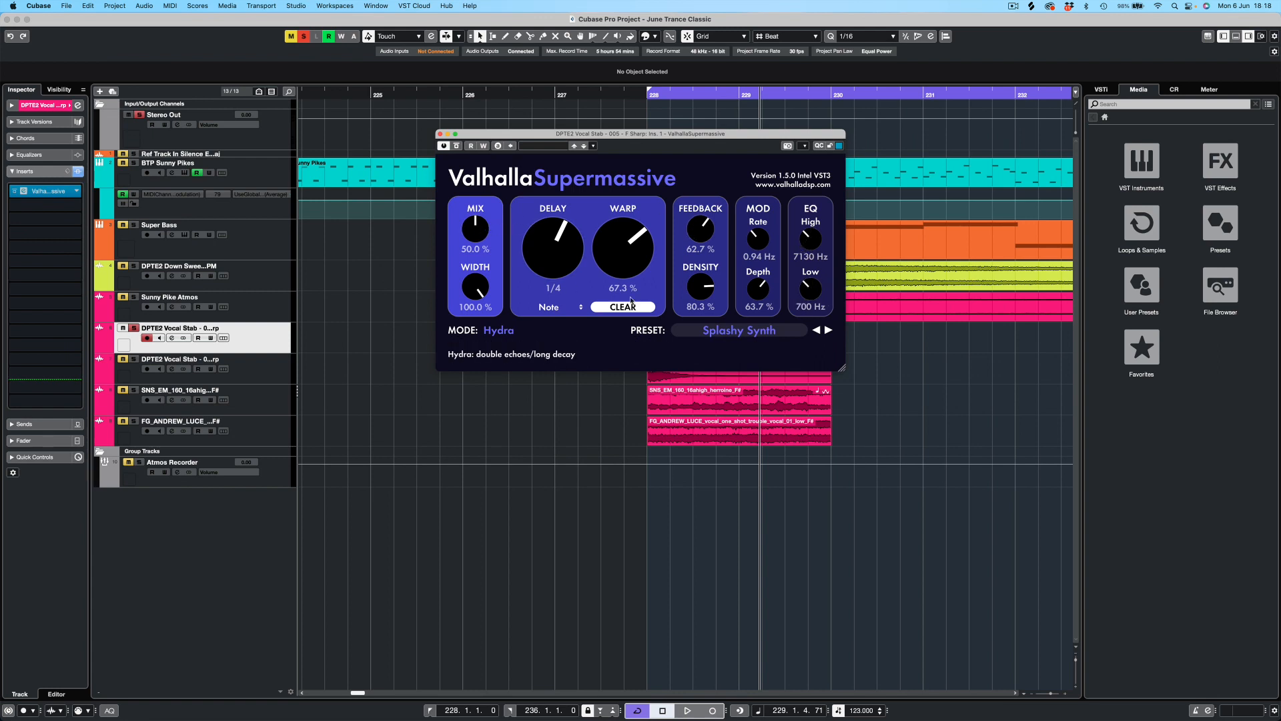
# - Play back the DPTE2 Vocal Stab with its new reverb and close the plug-in window
pyautogui.moveTo(656, 137); pyautogui.dragTo(865, 73)
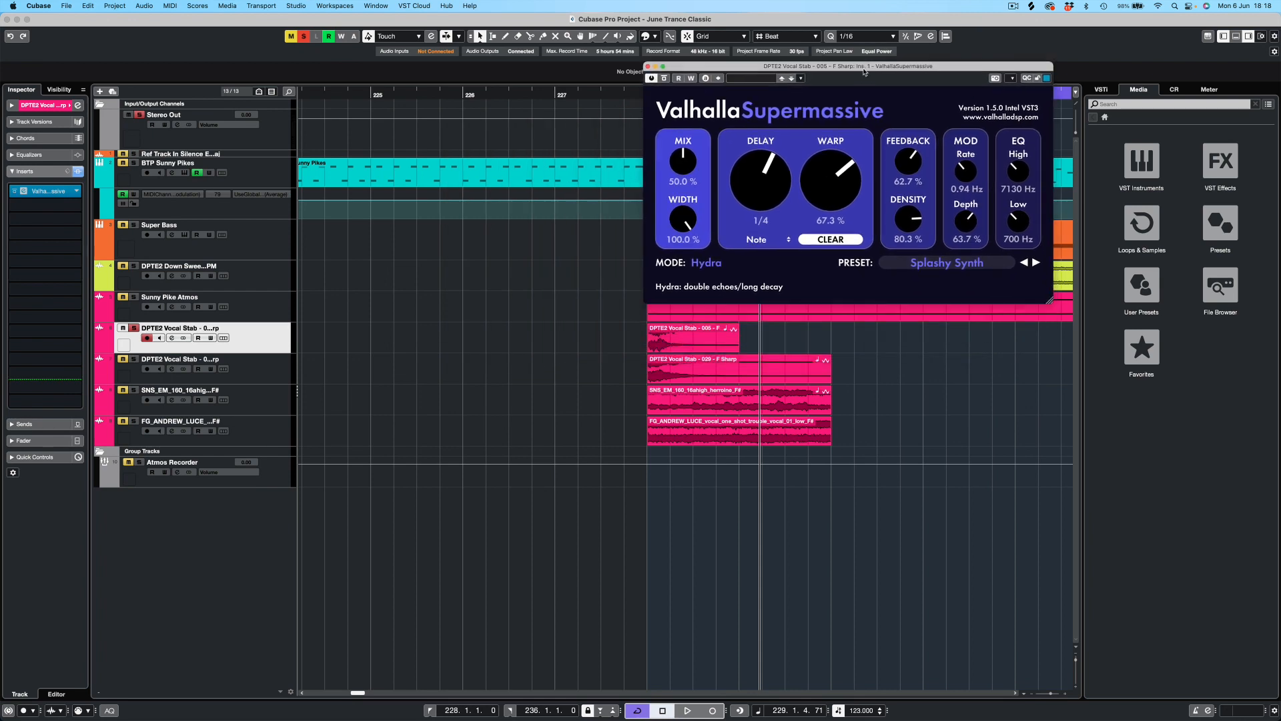
pyautogui.press('space')
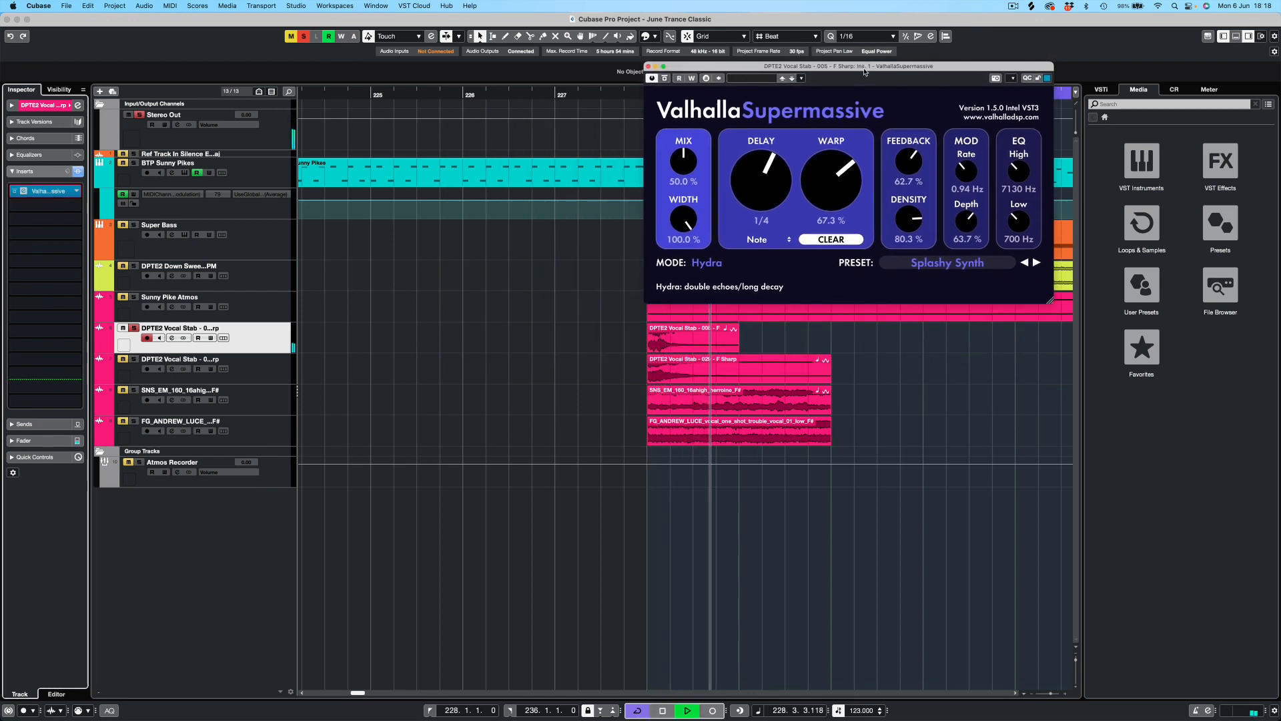
pyautogui.click(648, 66)
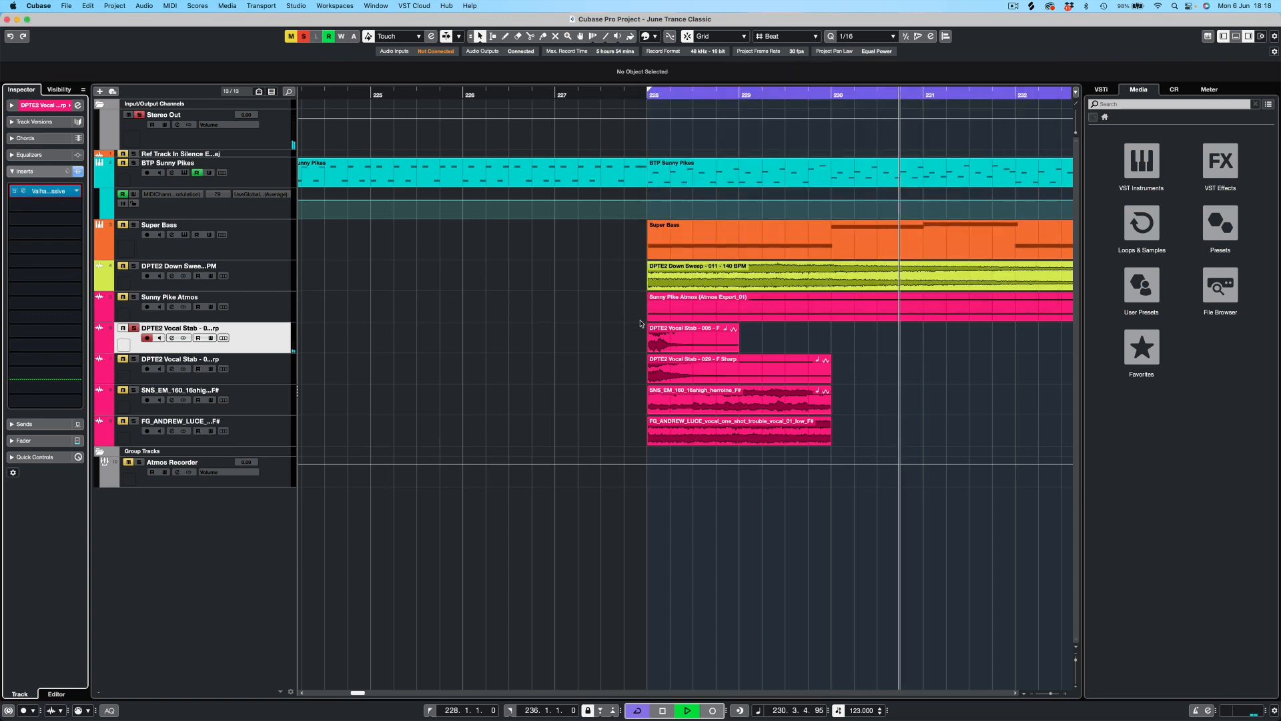
# - Move the DPTE2 Vocal Stab 005 event to 229.4.1.0, checking its timing against the lead in playback
pyautogui.press('g')
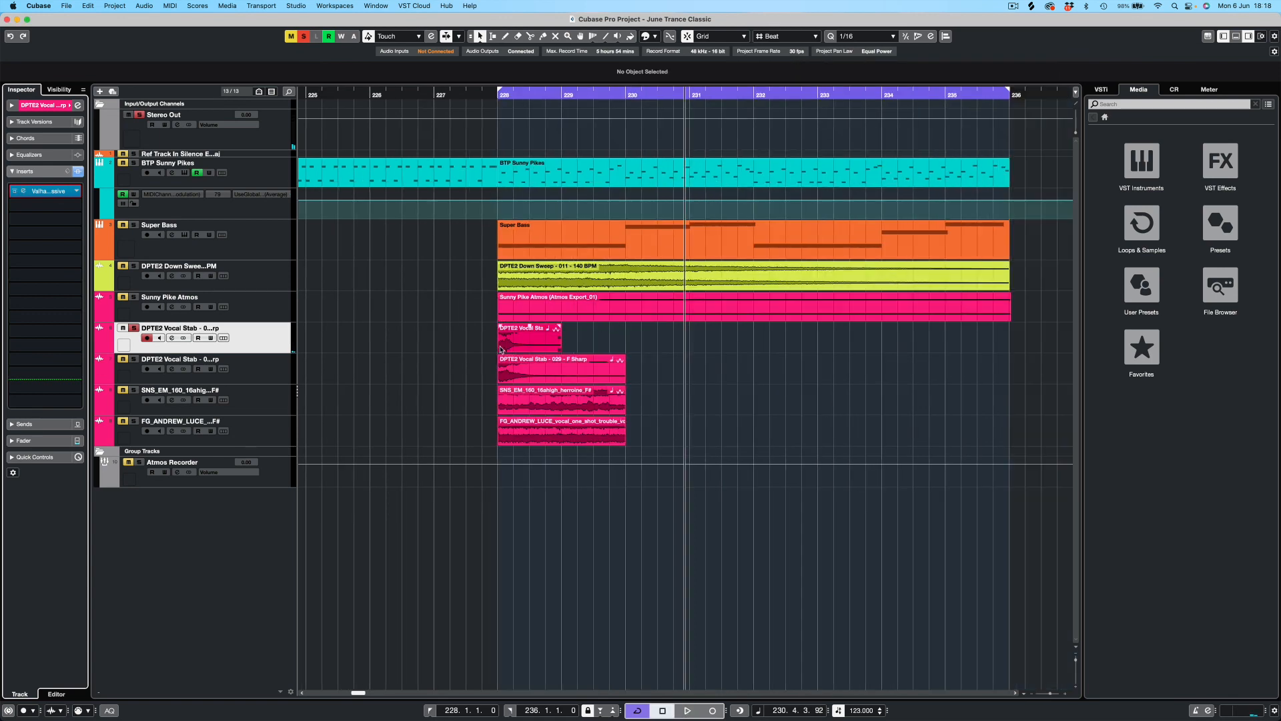
pyautogui.moveTo(515, 347); pyautogui.dragTo(602, 349)
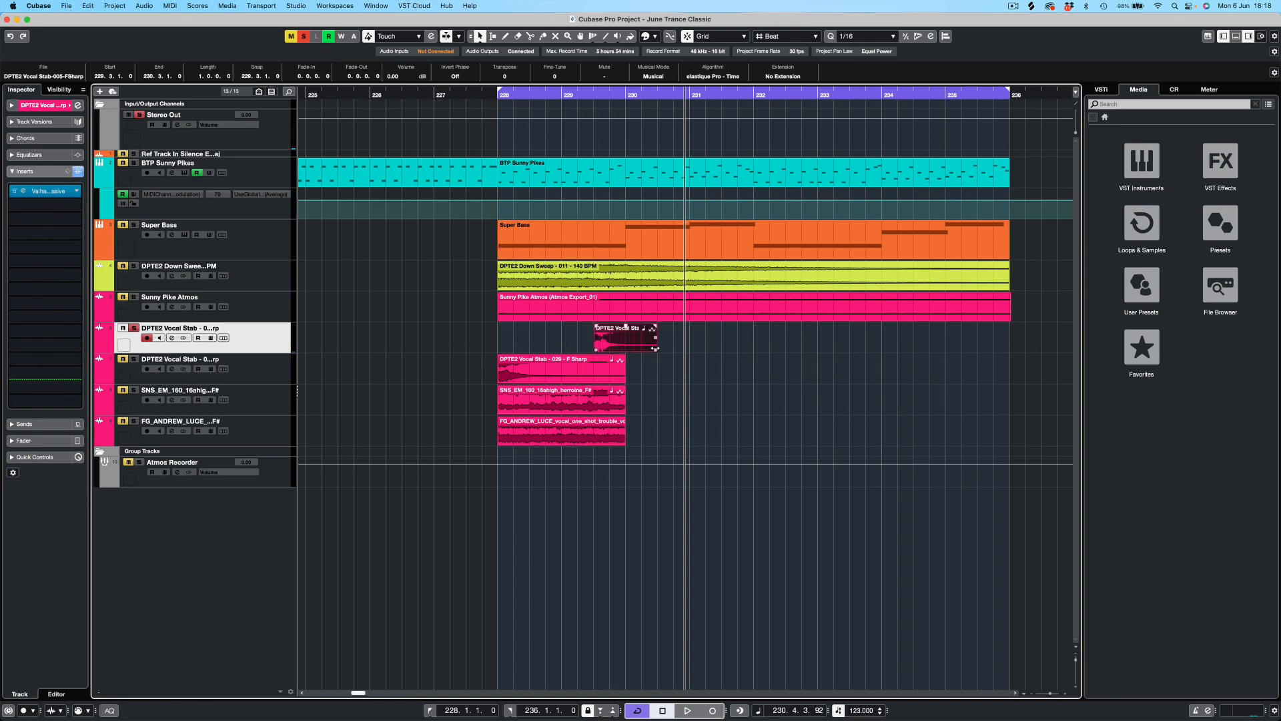
pyautogui.press('space')
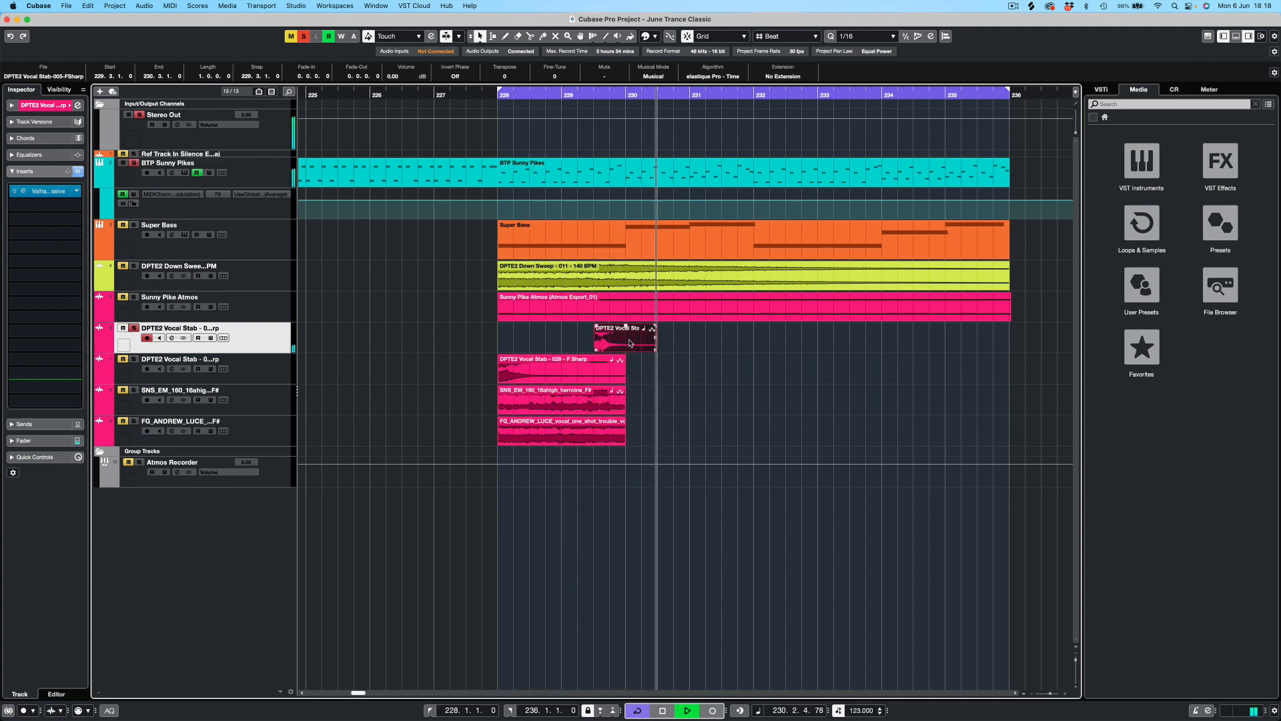
pyautogui.moveTo(621, 343); pyautogui.dragTo(636, 343)
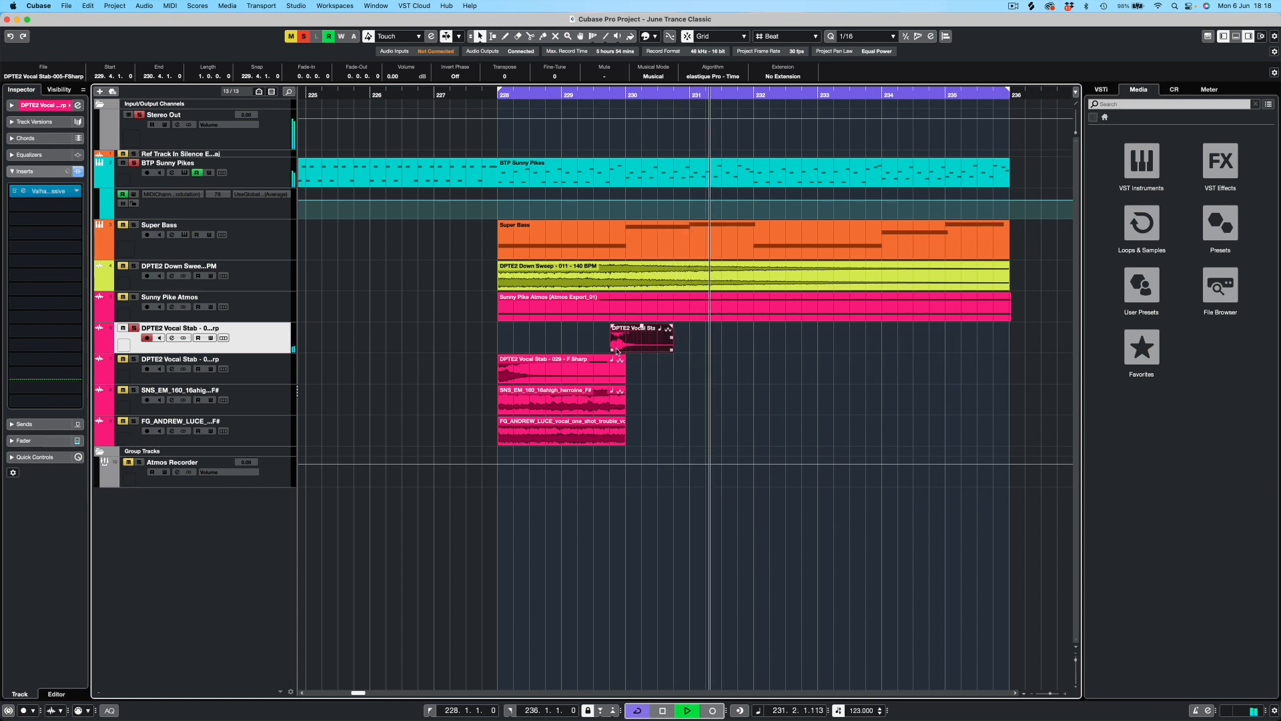
pyautogui.press('space')
# - Move the DPTE2 Vocal Stab 029 event to 231.1.1.0 and solo its track during playback
pyautogui.moveTo(511, 377); pyautogui.dragTo(704, 378)
pyautogui.press('space')
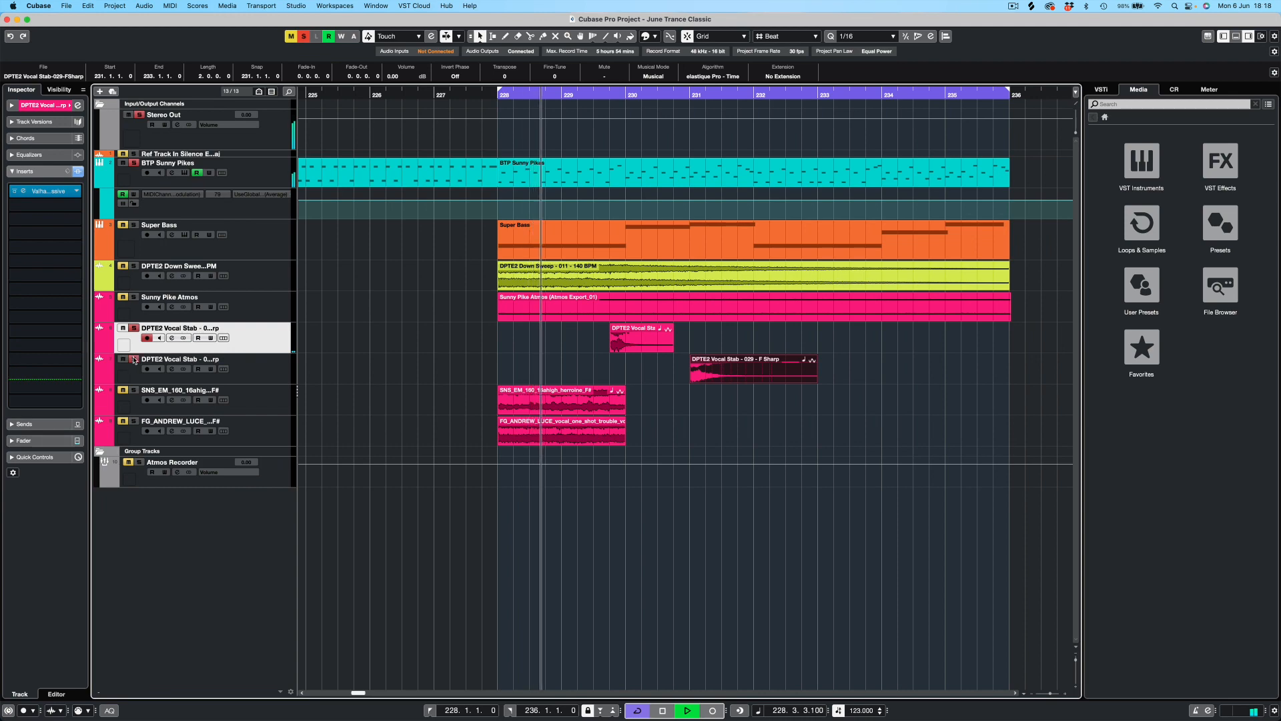
pyautogui.click(200, 358)
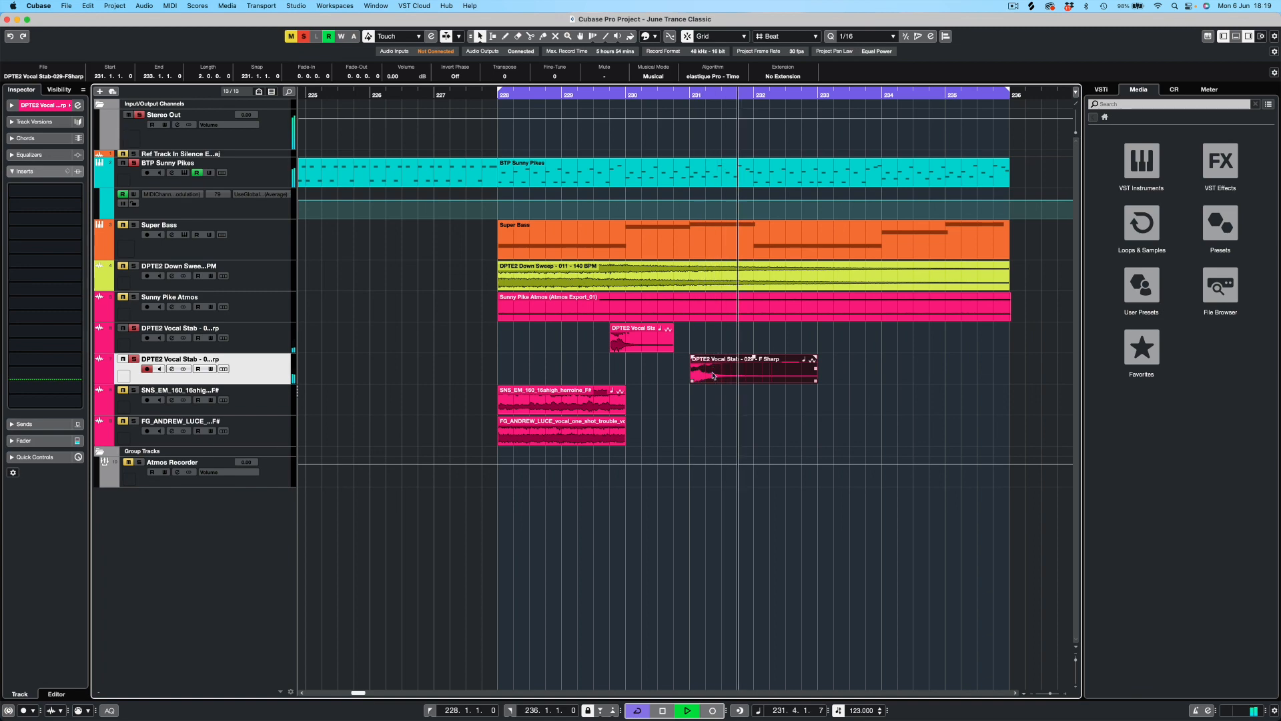
# - Copy the ValhallaSupermassive insert from the DPTE2 Vocal Stab 005 channel to the DPTE2 Vocal Stab 029 channel in the MixConsole
pyautogui.press('F3')
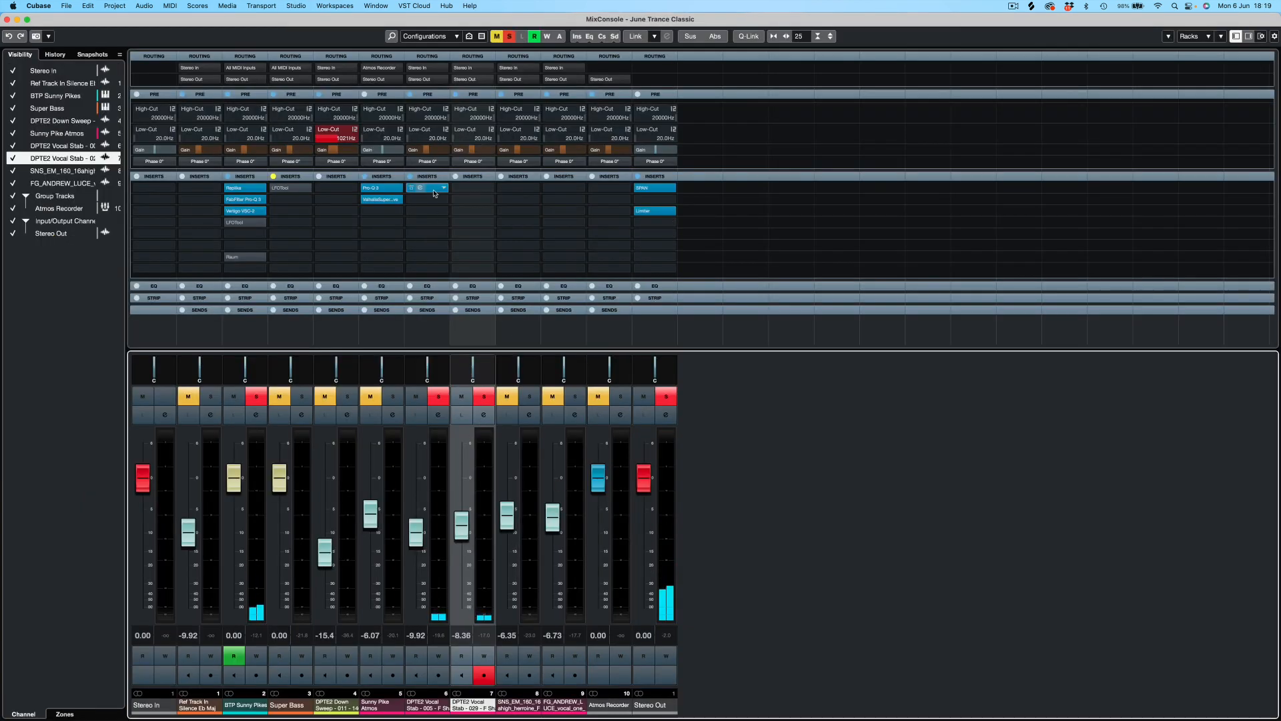
pyautogui.moveTo(428, 185); pyautogui.dragTo(469, 188)
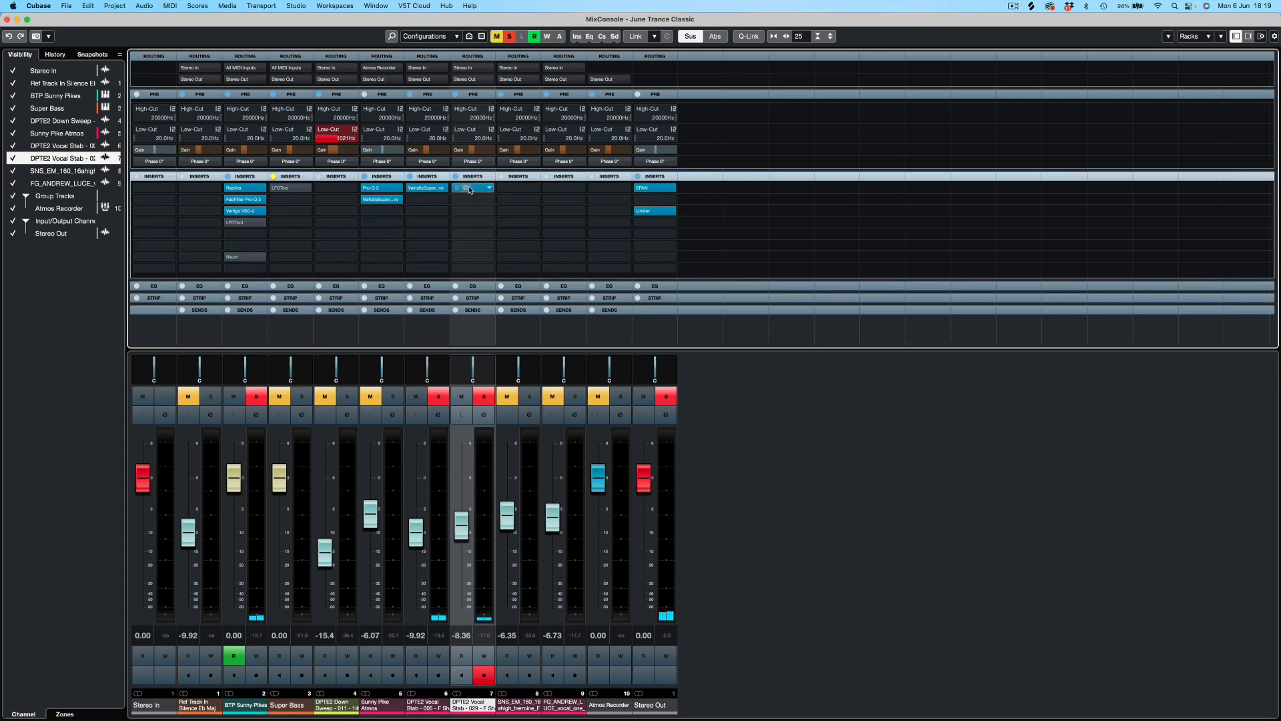
pyautogui.press('F3')
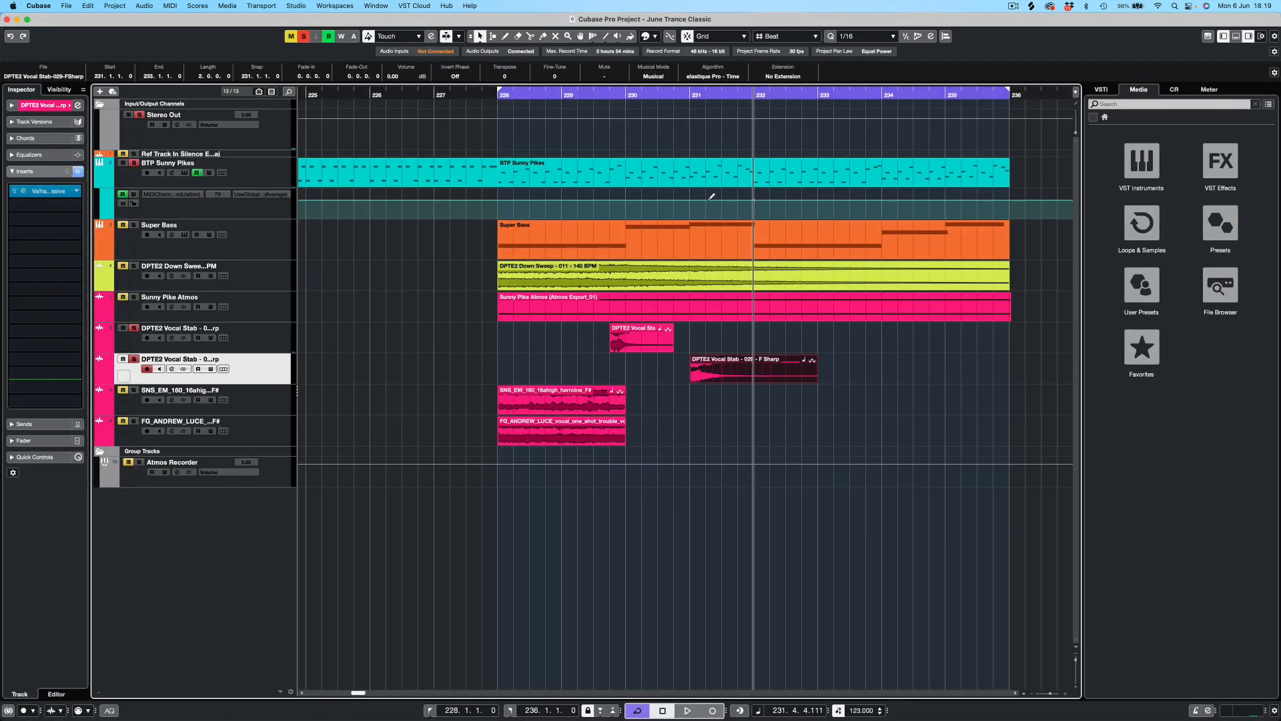
# - Restart playback from the loop start and lower the DPTE2 Vocal Stab 029 channel fader to about -13.0 dB in the mixer
pyautogui.press('KP_1')
pyautogui.press('space')
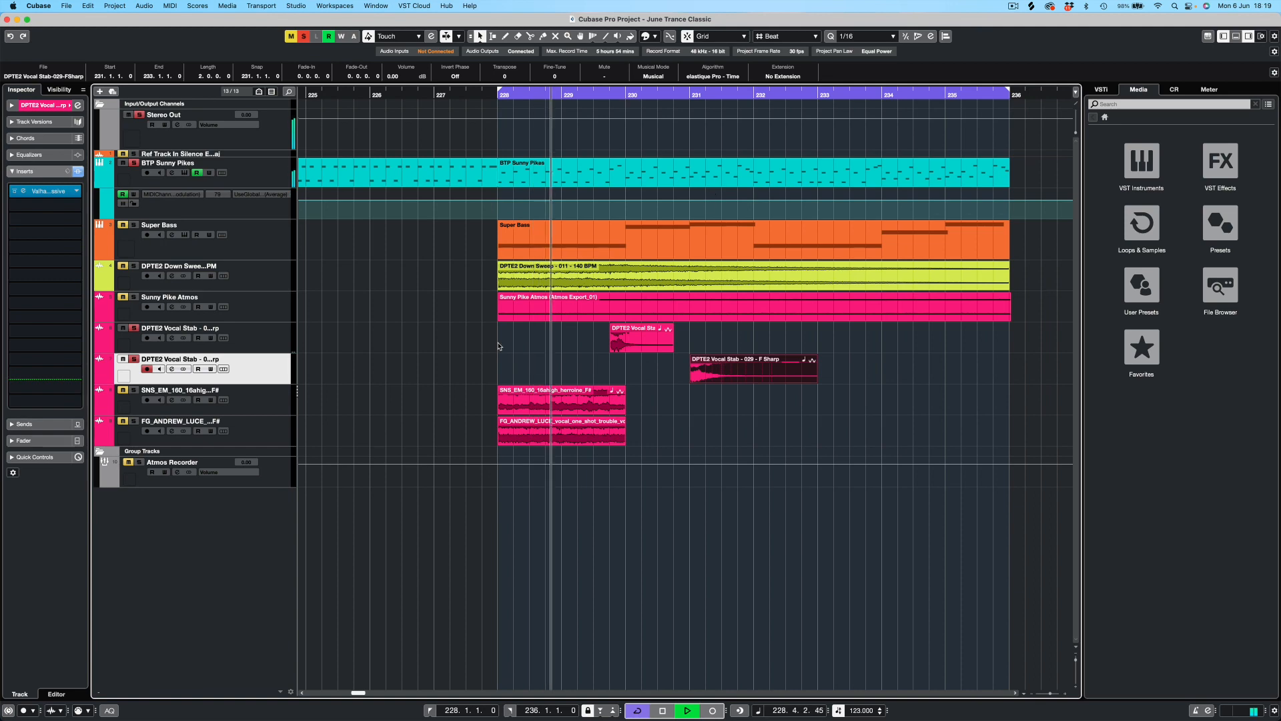
pyautogui.press('F3')
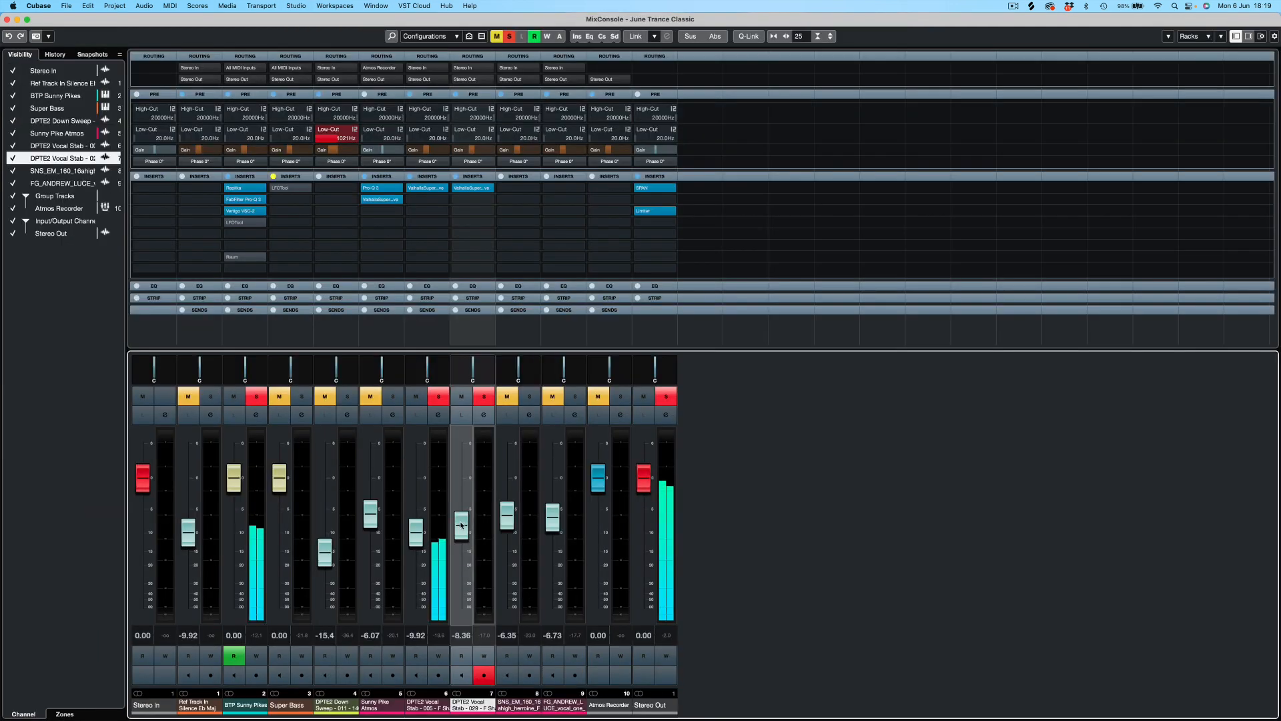
pyautogui.moveTo(461, 525); pyautogui.dragTo(463, 544)
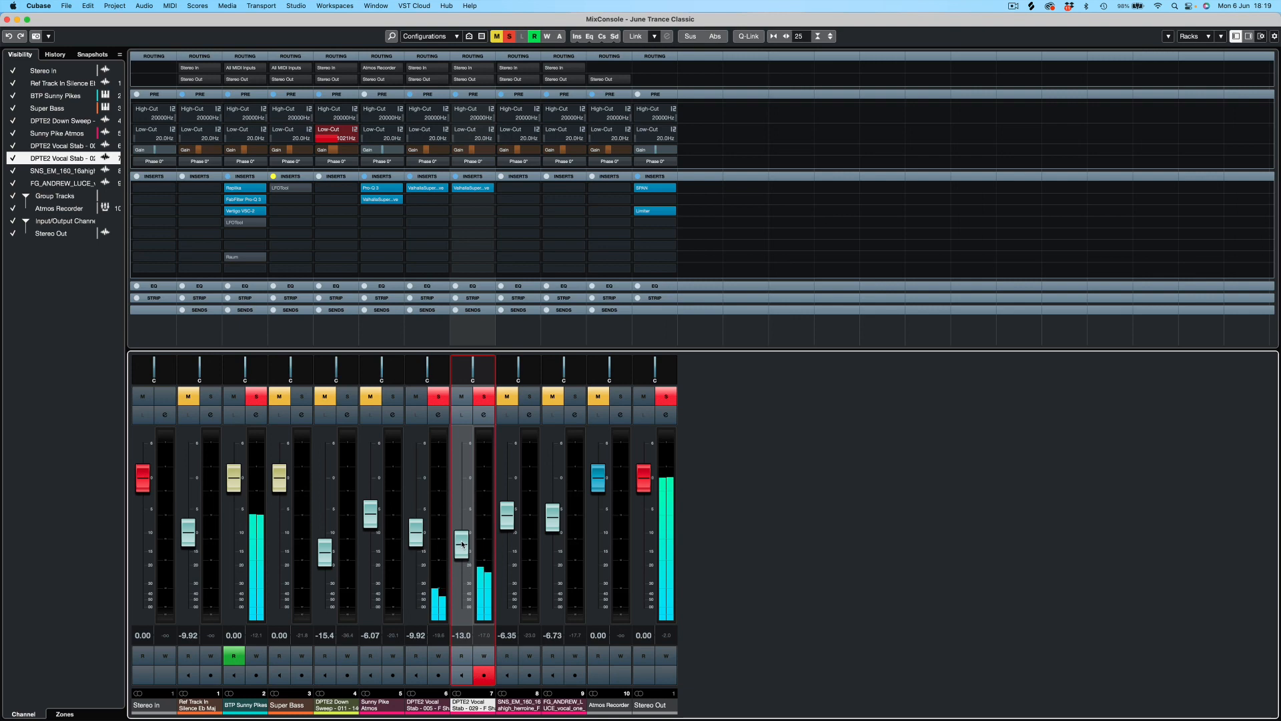
pyautogui.press('F3')
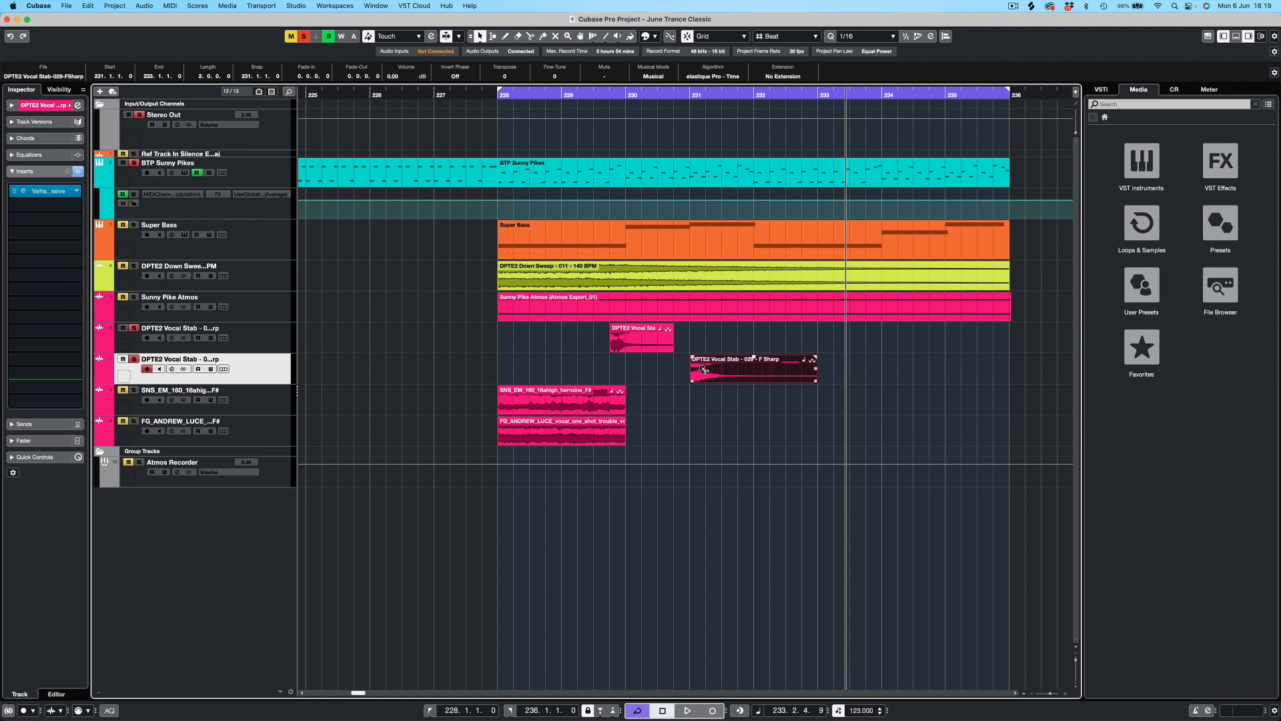
# - Reverse the DPTE2 Vocal Stab 029 event and move it to 227.4.1.0 so it leads into Vocal Stab 005
pyautogui.rightClick(702, 369)
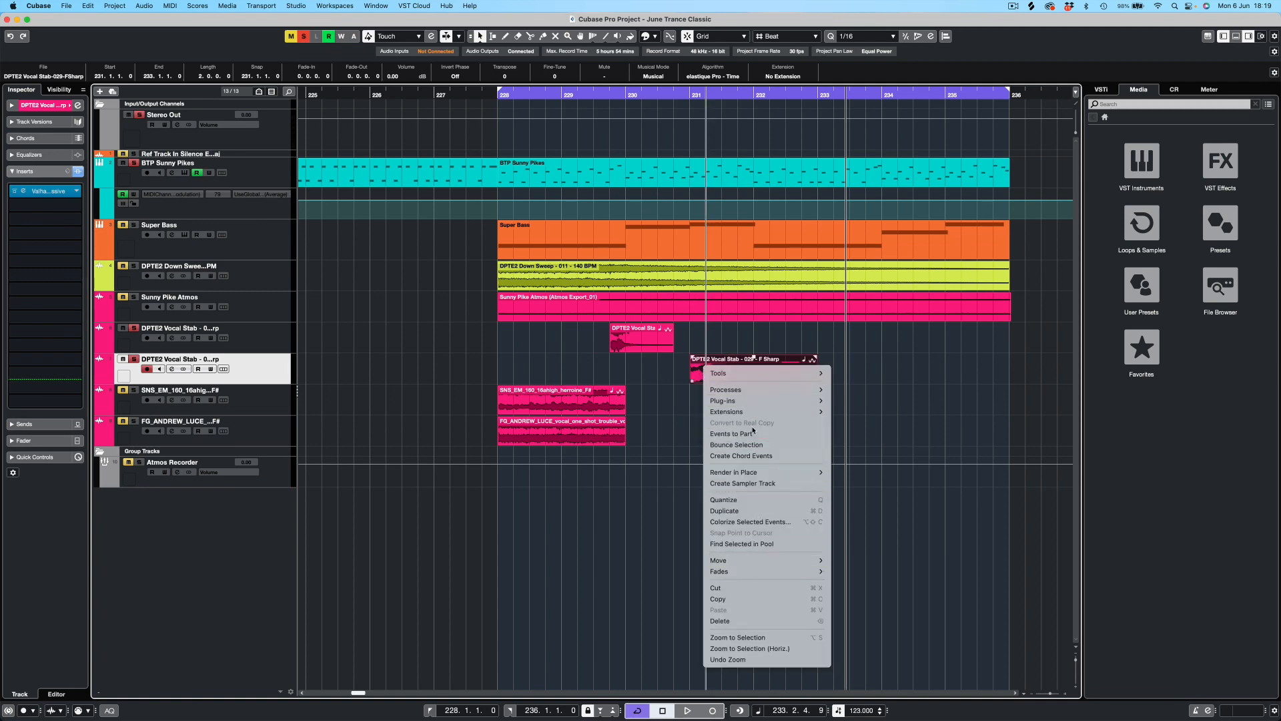
pyautogui.moveTo(763, 391)
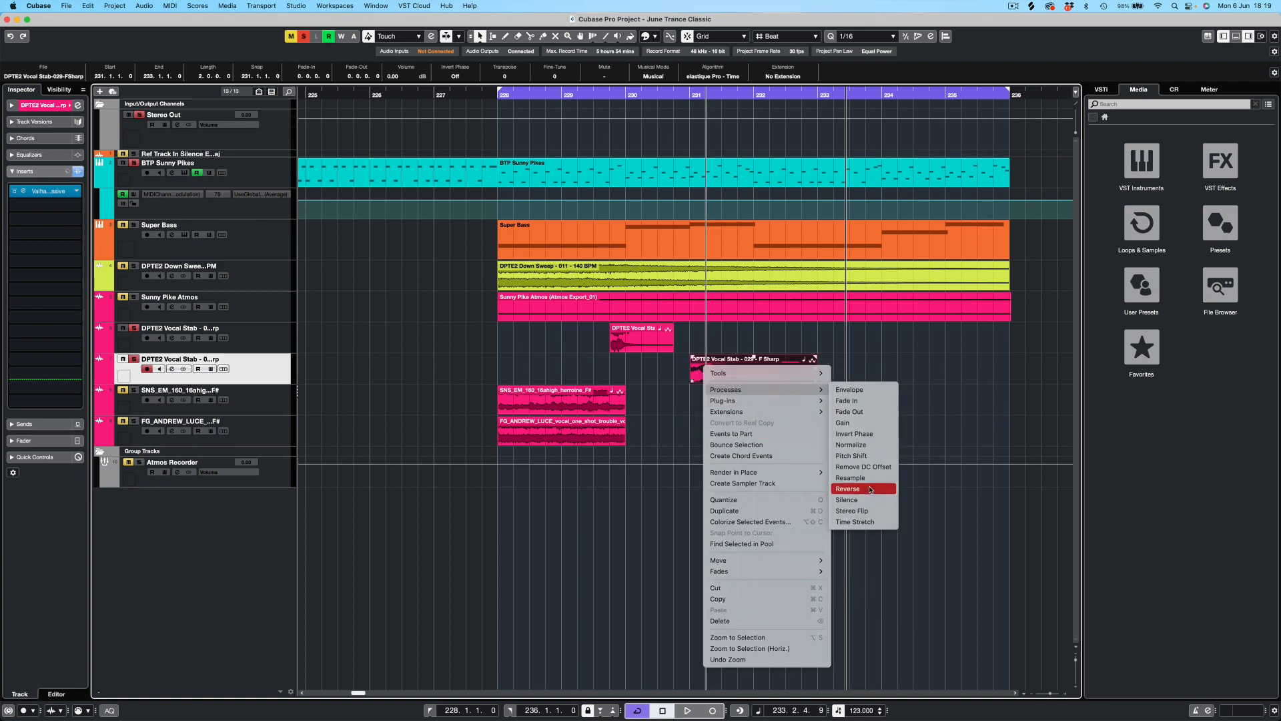
pyautogui.click(870, 489)
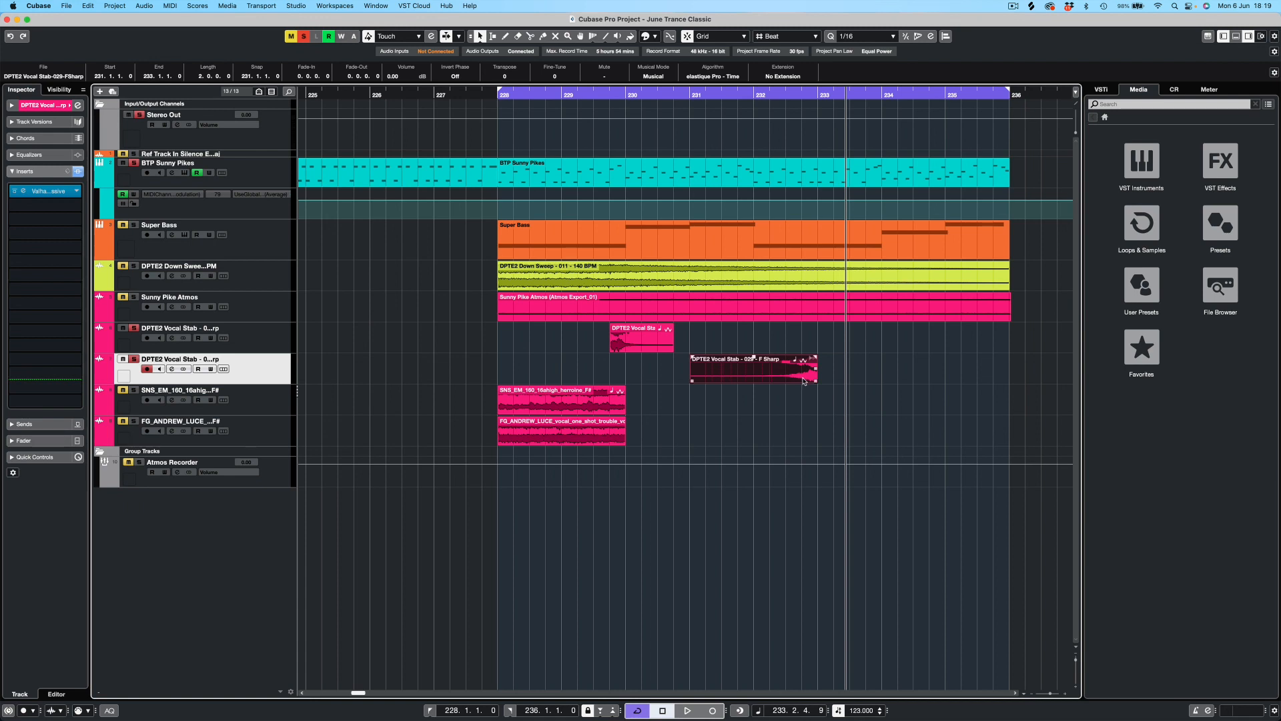
pyautogui.moveTo(804, 381); pyautogui.dragTo(600, 381)
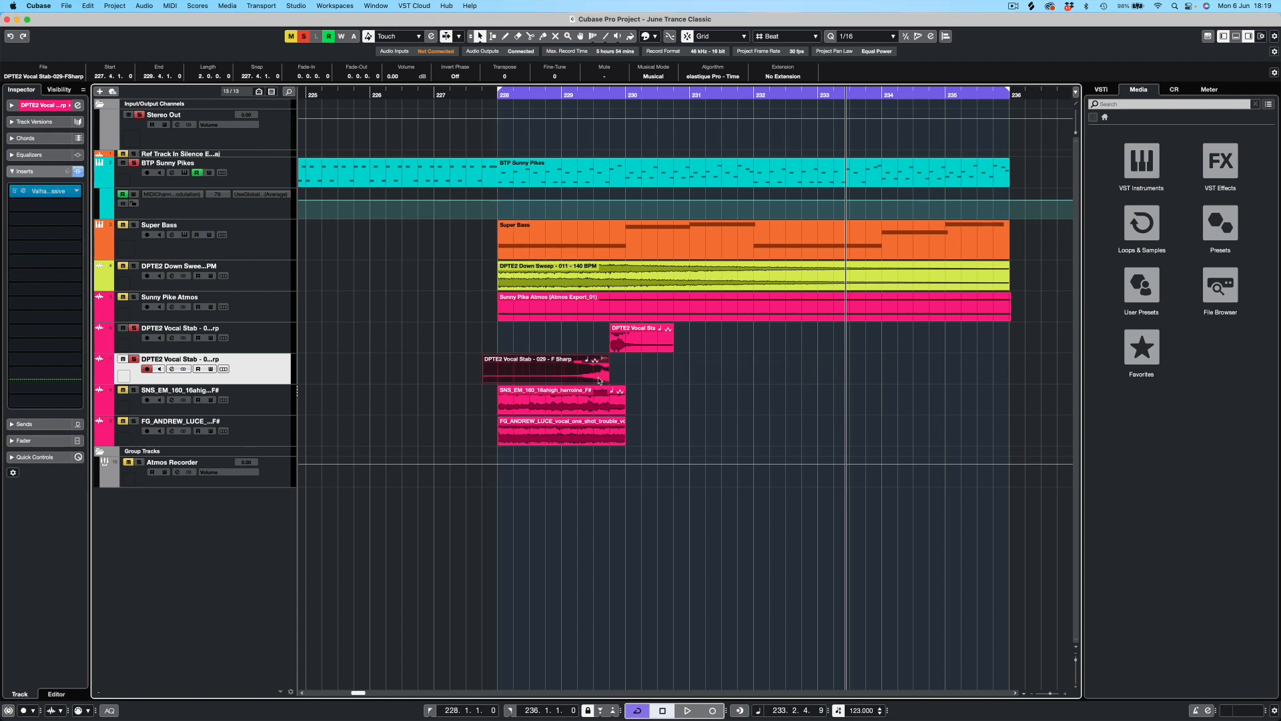
pyautogui.click(549, 95)
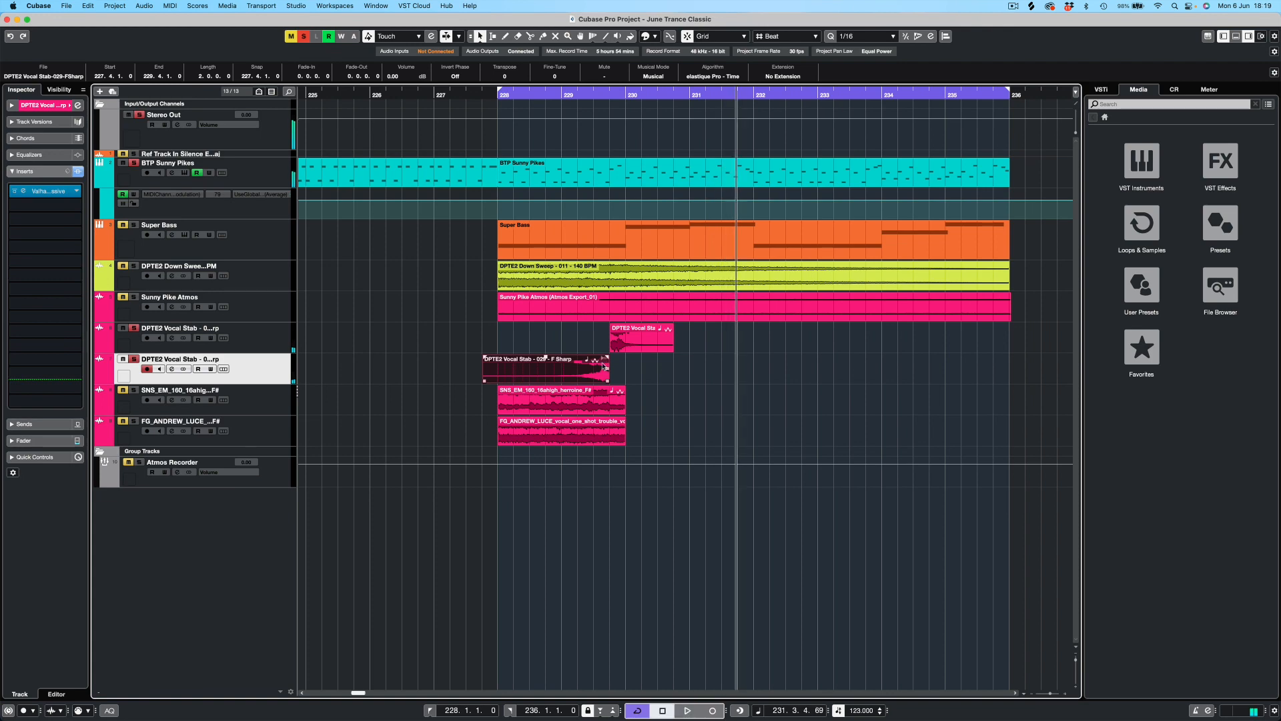
# - Set the grid type to Bar, then overlap the reversed vocal stab slightly with Vocal Stab 005 using a short fade-out and fade-in
pyautogui.press('h')
pyautogui.press('h')
pyautogui.press('h')
pyautogui.press('h')
pyautogui.press('h')
pyautogui.press('h')
pyautogui.press('h')
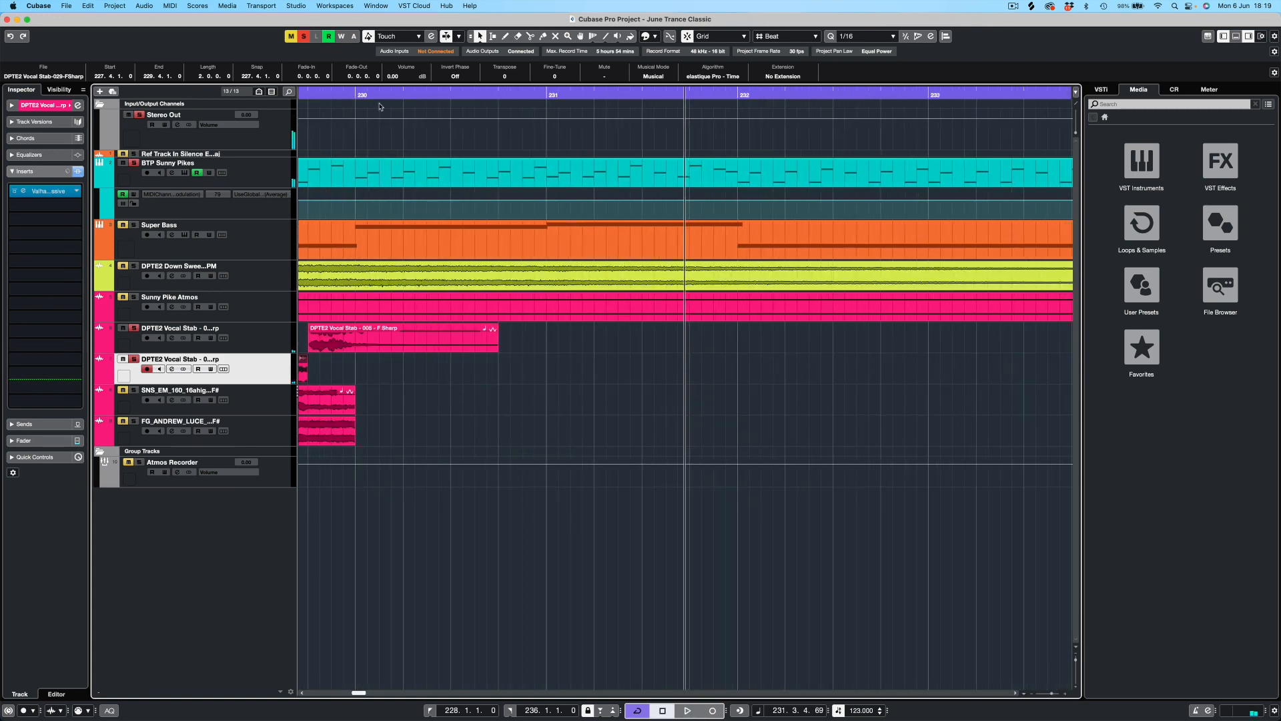
pyautogui.moveTo(341, 97); pyautogui.dragTo(687, 371)
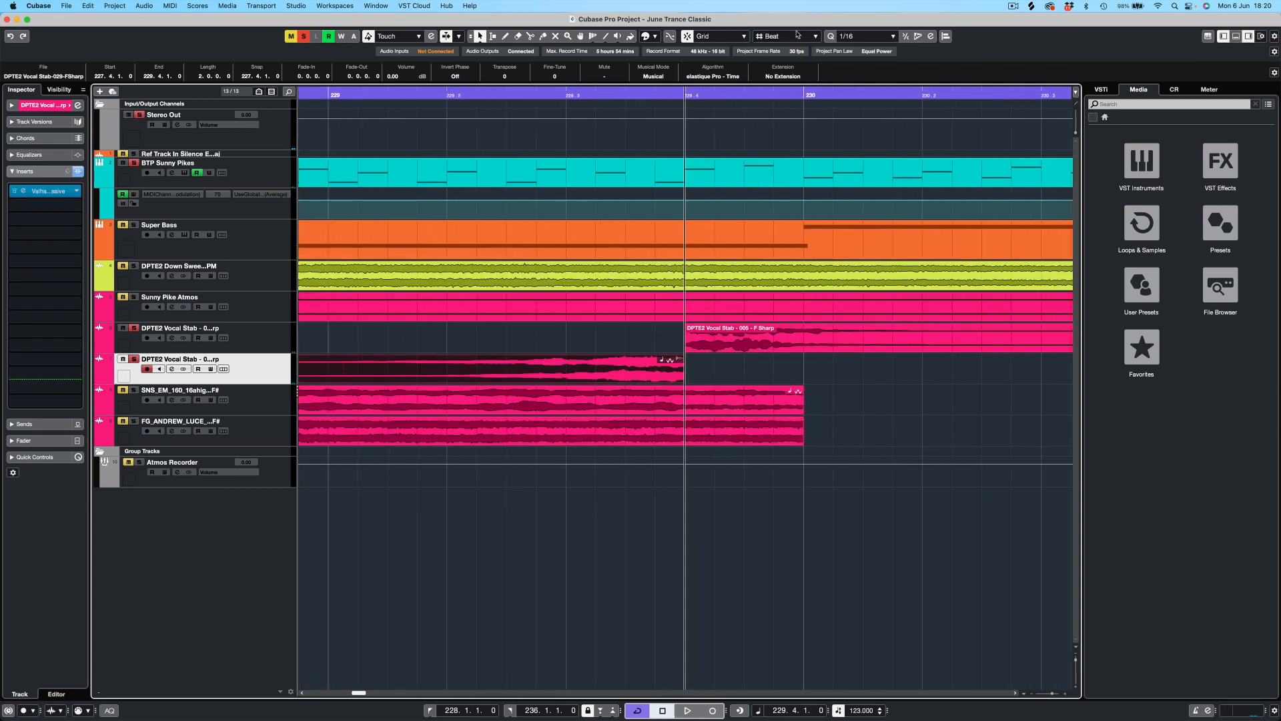
pyautogui.click(772, 37)
pyautogui.click(775, 26)
pyautogui.moveTo(654, 379); pyautogui.dragTo(705, 326)
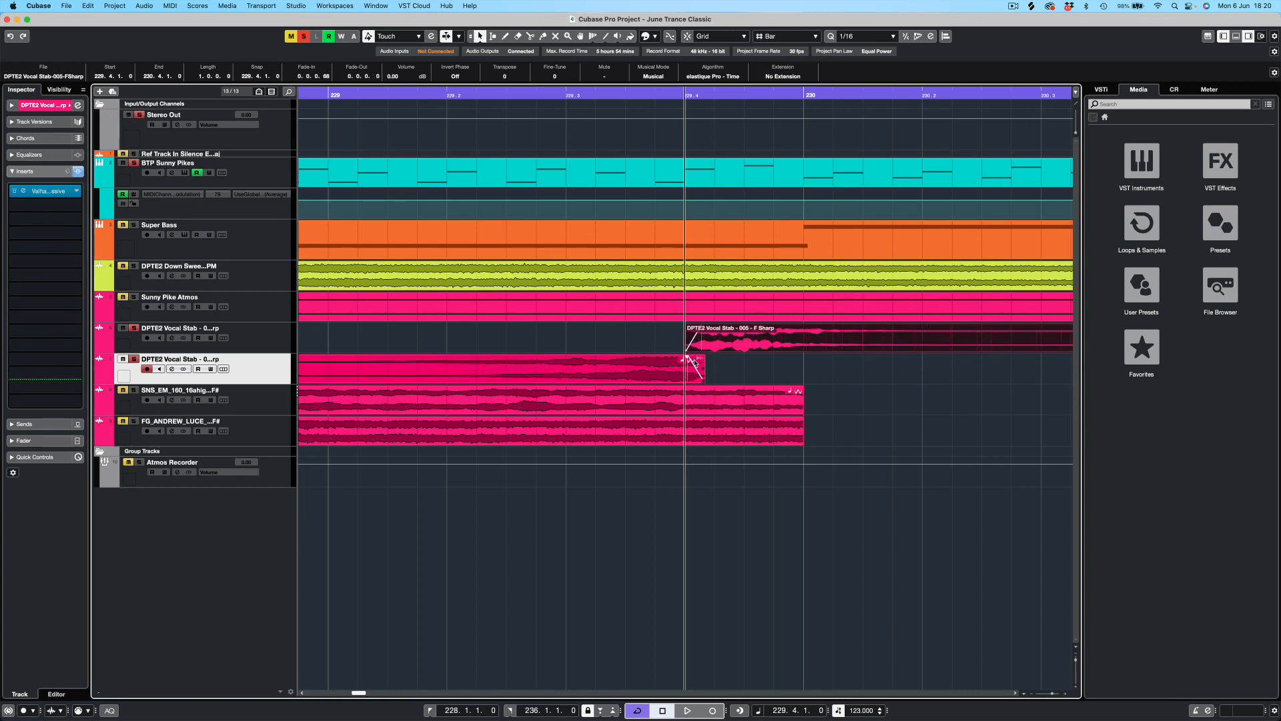
# - Play the overlapping reversed and forward vocal stabs from late in bar 228 to check the transition
pyautogui.press('g')
pyautogui.press('g')
pyautogui.press('g')
pyautogui.press('g')
pyautogui.press('g')
pyautogui.press('g')
pyautogui.press('g')
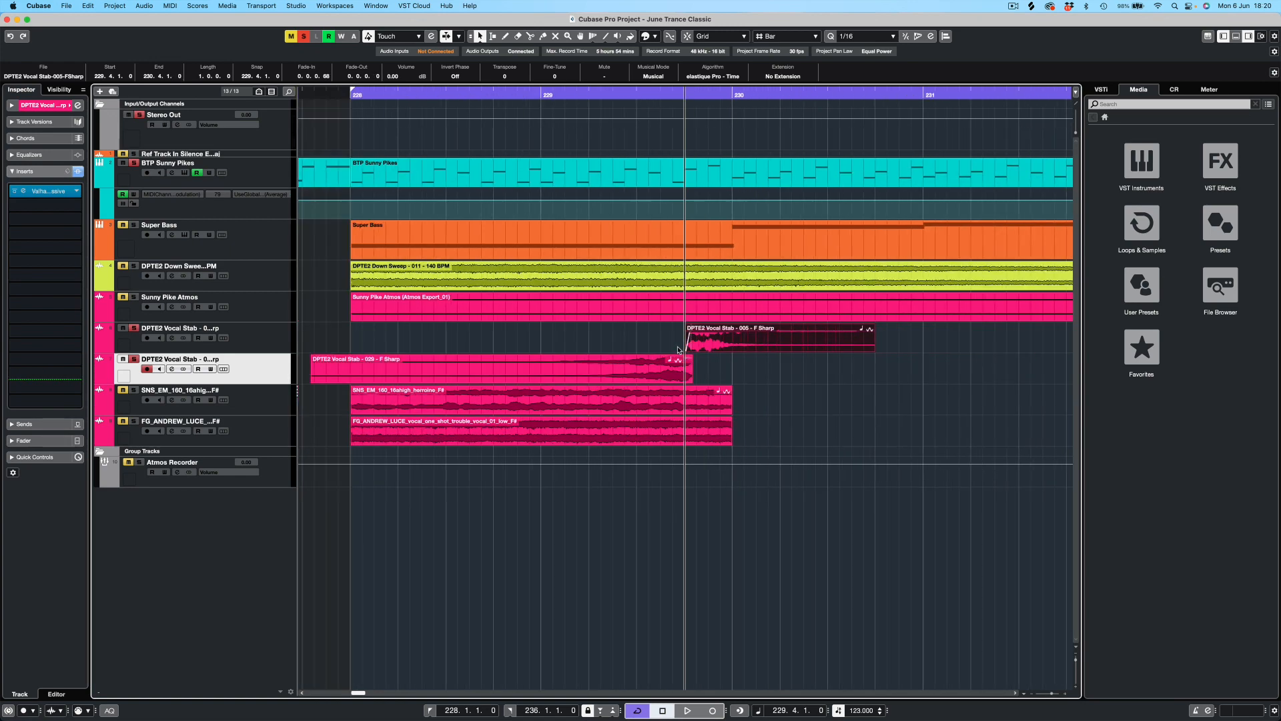
pyautogui.click(622, 97)
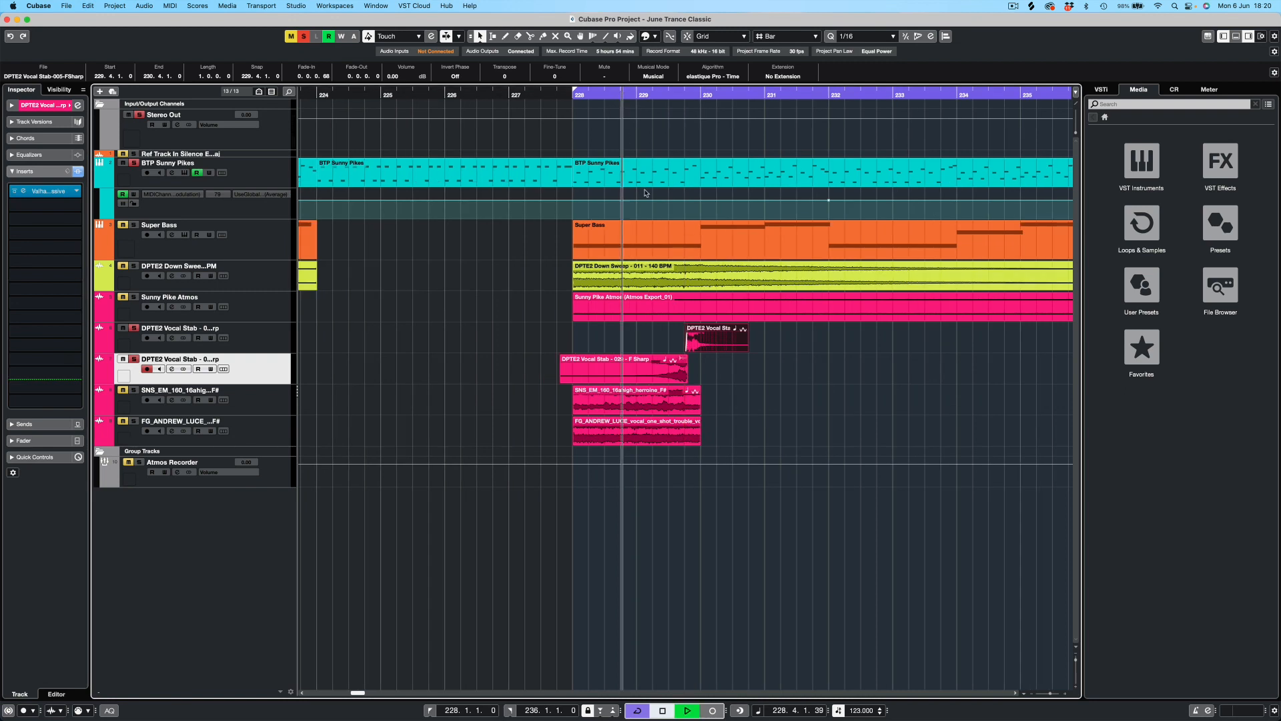
pyautogui.press('space')
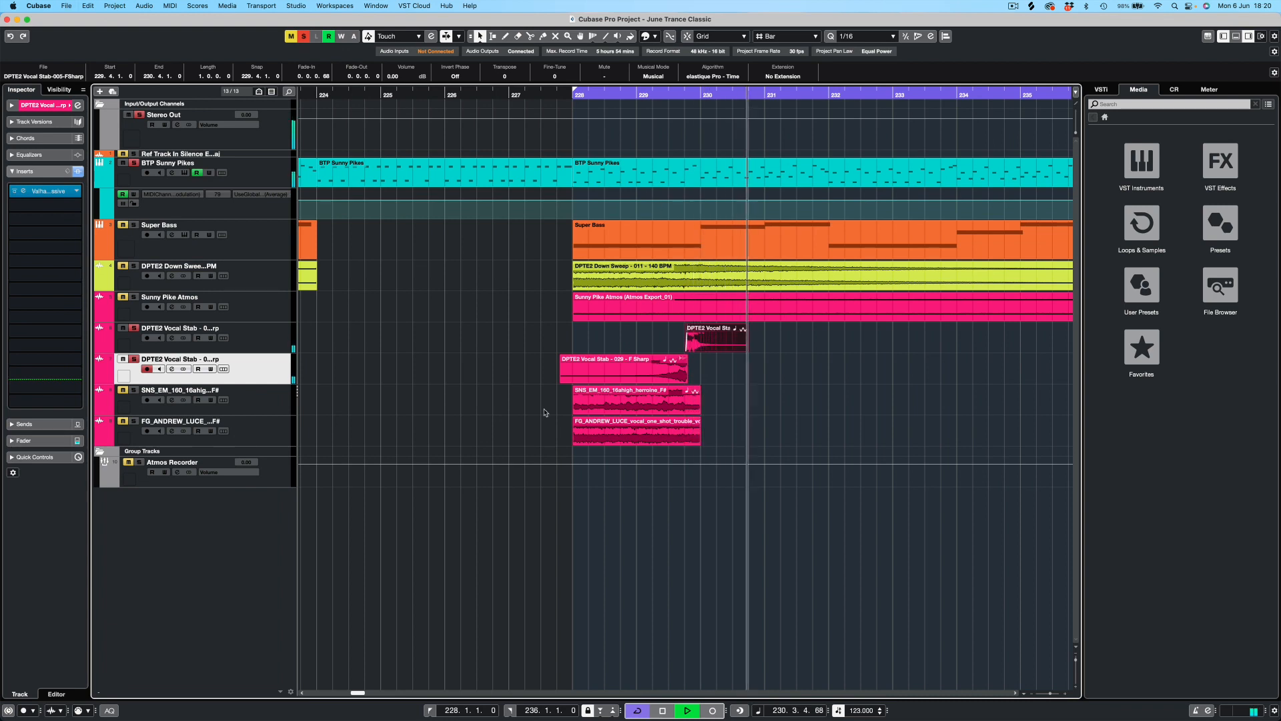
# - Trim the reversed Vocal Stab 029 to start at 228.1.1.0, set the grid to Beat, and move both stabs so Vocal Stab 005 starts at 230.1.1.0
pyautogui.moveTo(560, 378); pyautogui.dragTo(578, 380)
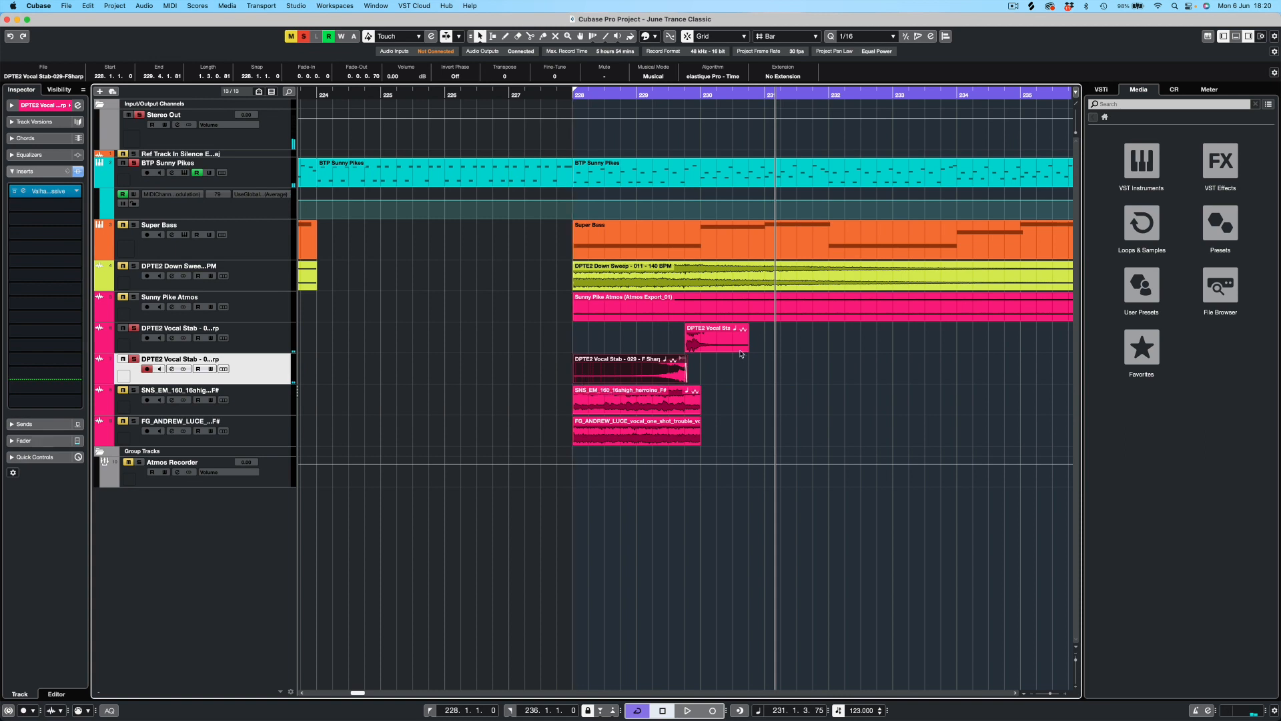
pyautogui.moveTo(786, 329); pyautogui.dragTo(681, 379)
pyautogui.click(809, 36)
pyautogui.click(778, 48)
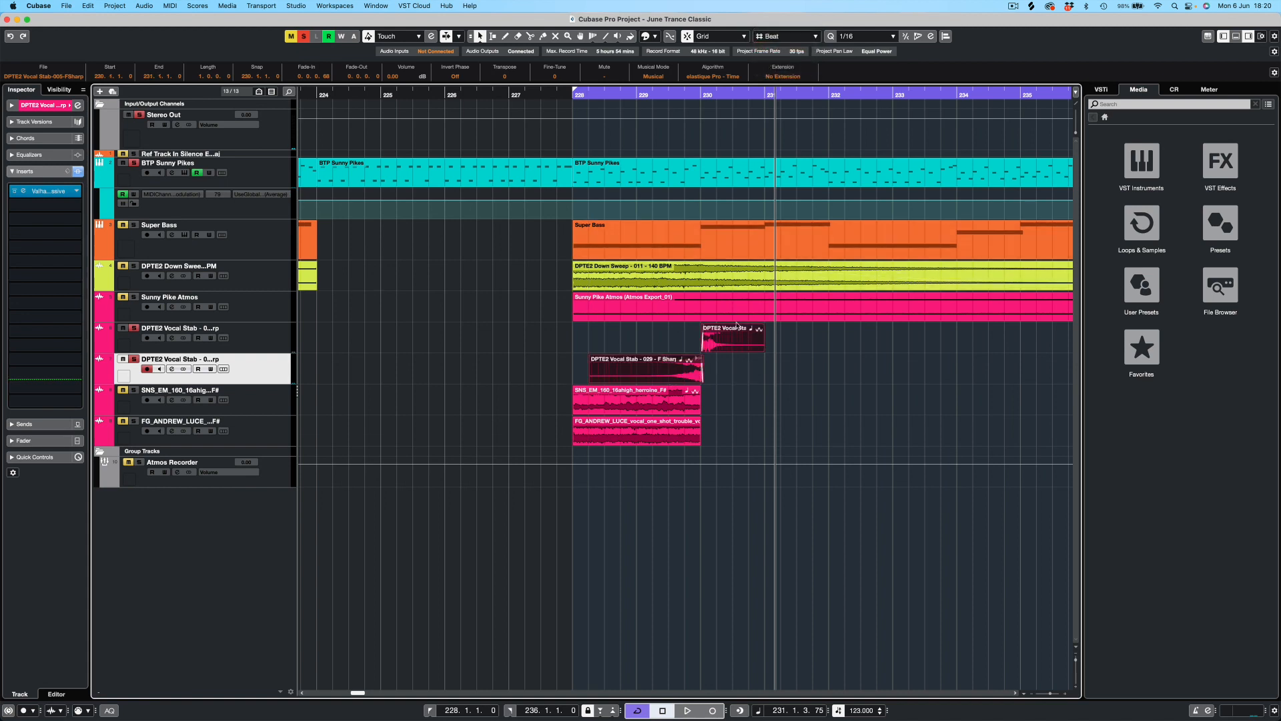
# - Play the repositioned vocal stabs from bar 229 against the rest of the loop, leaving no events selected
pyautogui.press('space')
pyautogui.click(655, 96)
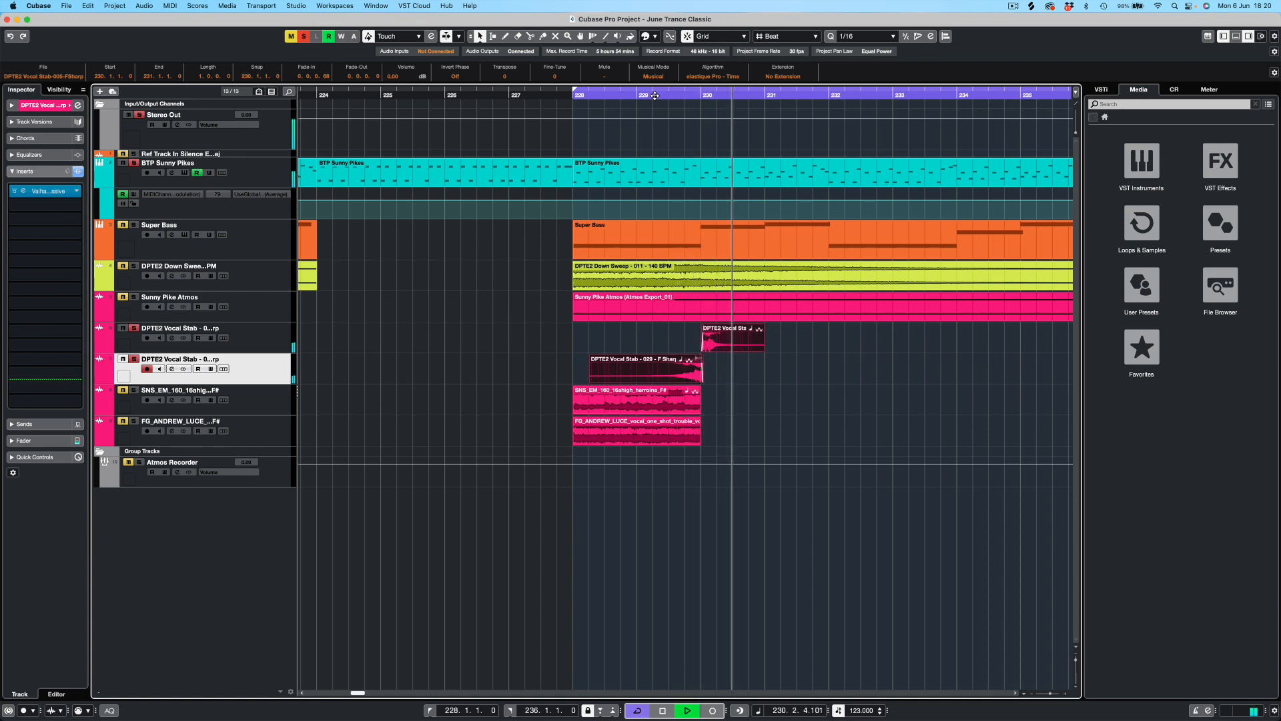
pyautogui.click(789, 368)
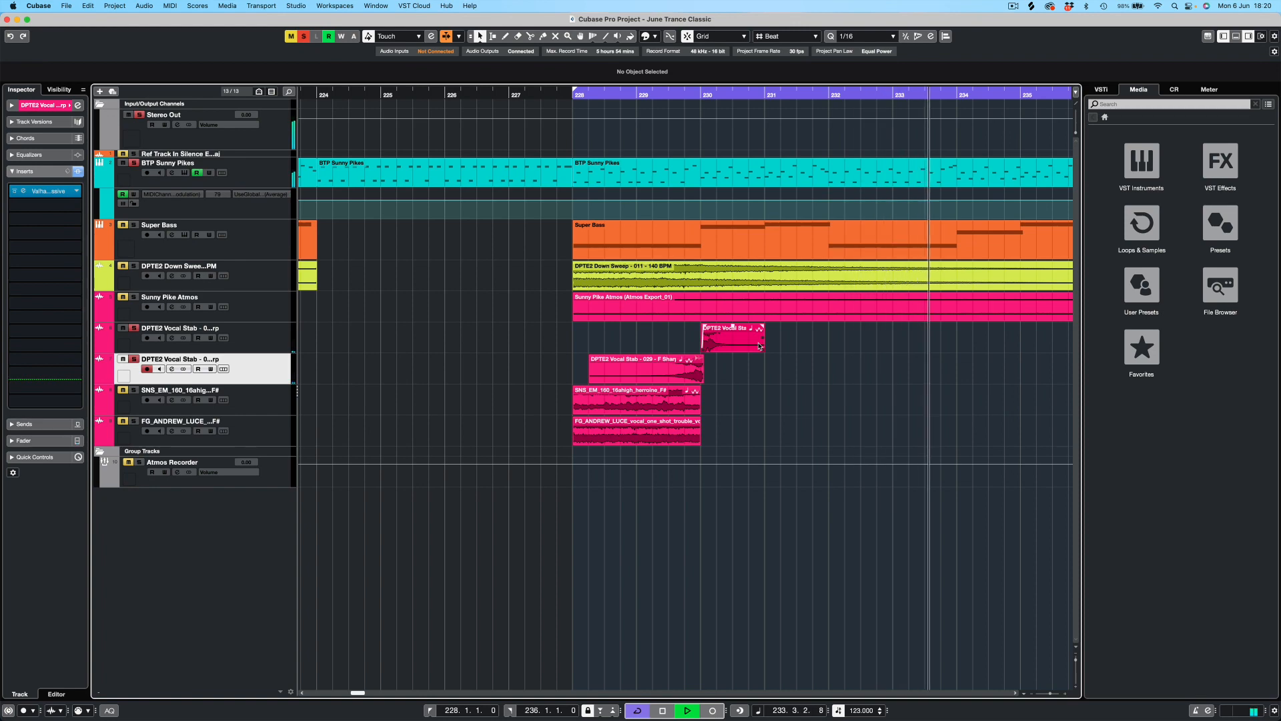
pyautogui.click(221, 344)
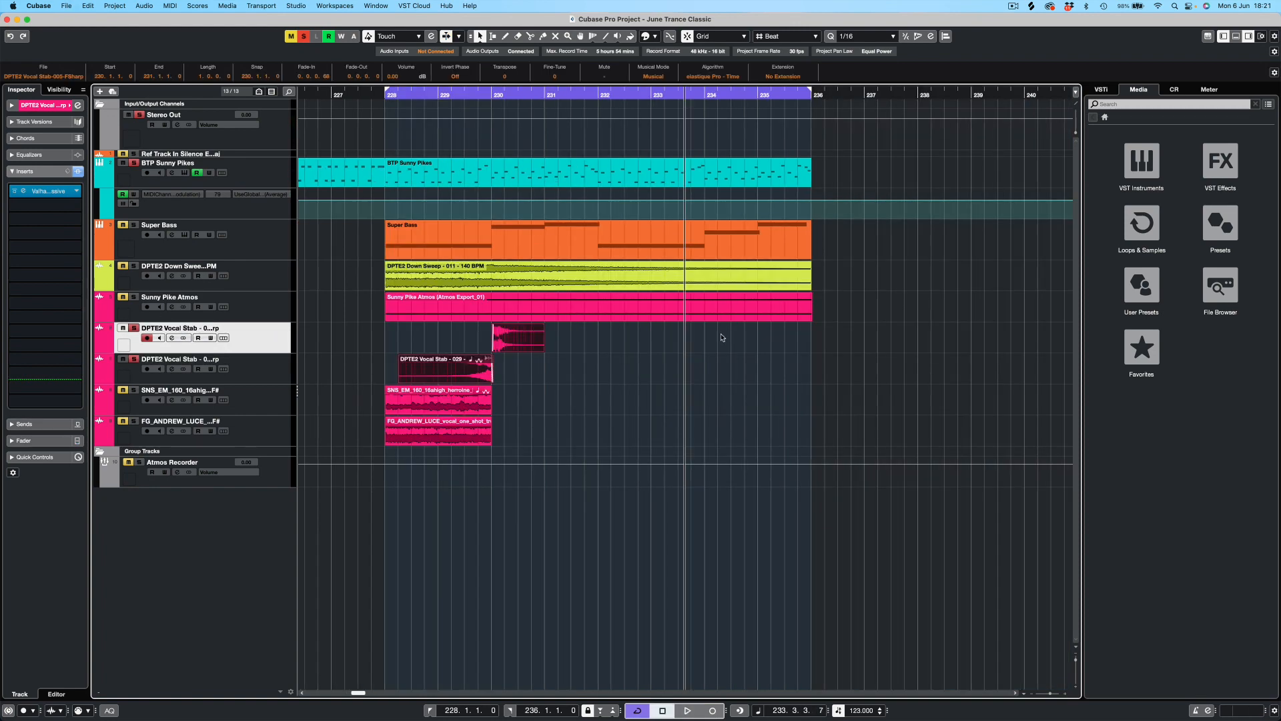
pyautogui.click(523, 378)
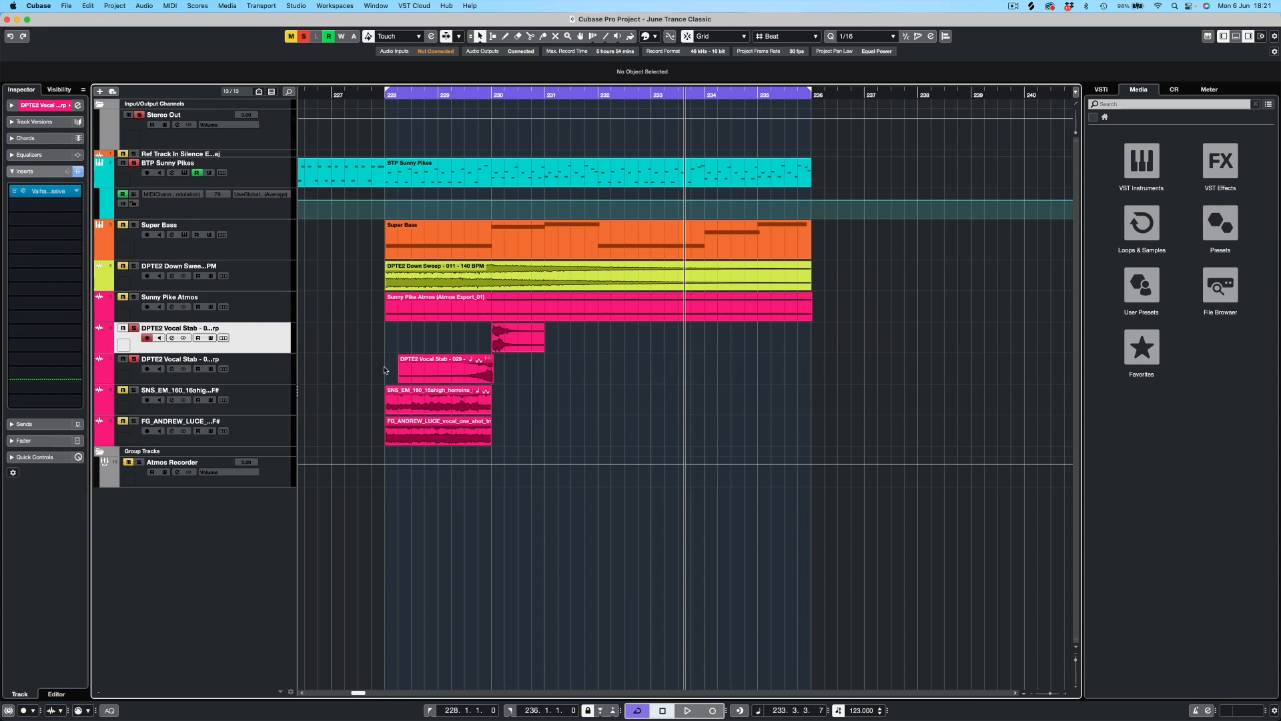
# - Solo the SNS strings loop instead of Vocal Stab 005 and lengthen its event to end about halfway through bar 230 while auditioning it
pyautogui.click(133, 329)
pyautogui.press('space')
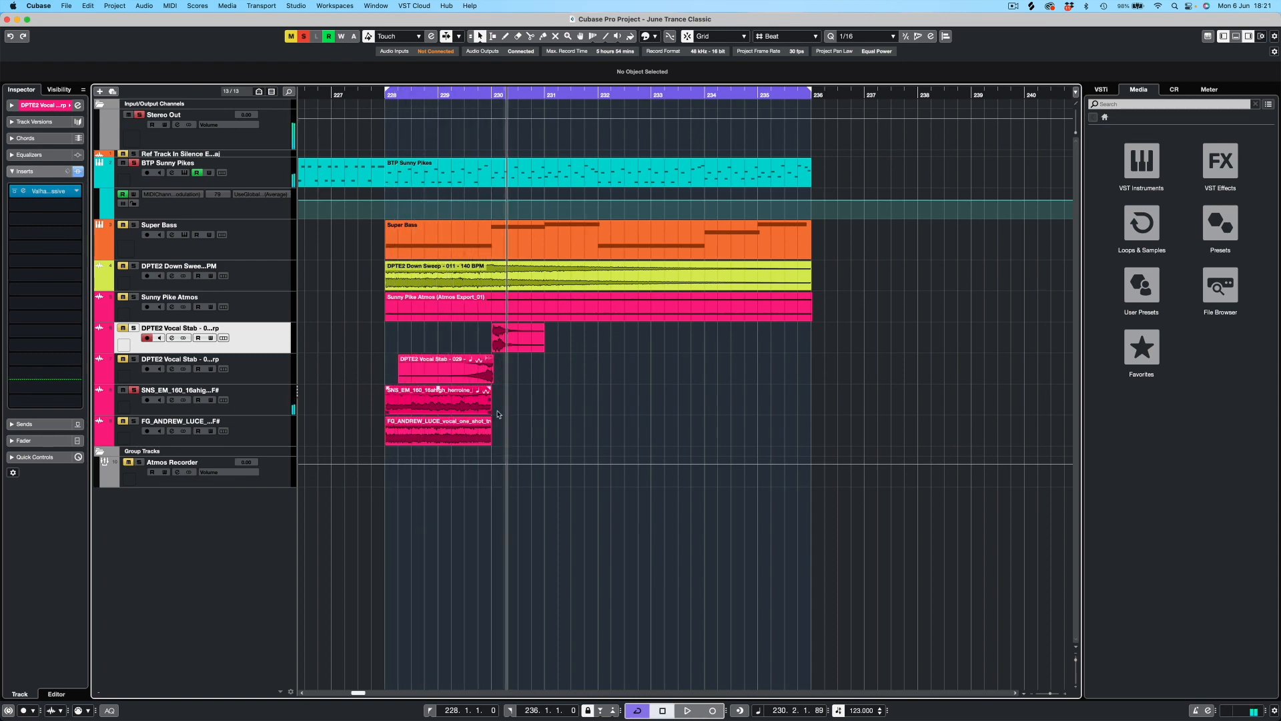
pyautogui.moveTo(488, 416); pyautogui.dragTo(546, 418)
pyautogui.press('space')
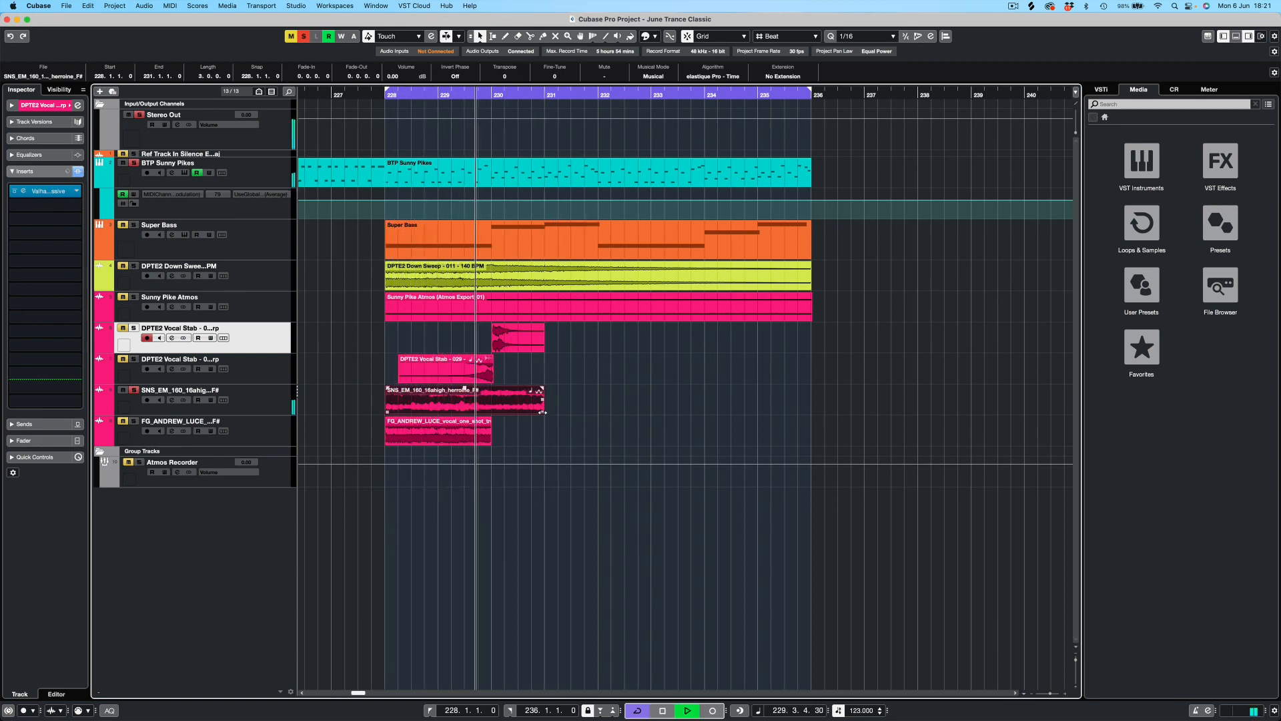
pyautogui.moveTo(542, 412)
pyautogui.mouseDown()
pyautogui.moveTo(567, 414)
pyautogui.moveTo(520, 414)
pyautogui.mouseUp()
pyautogui.press('space')
pyautogui.press('space')
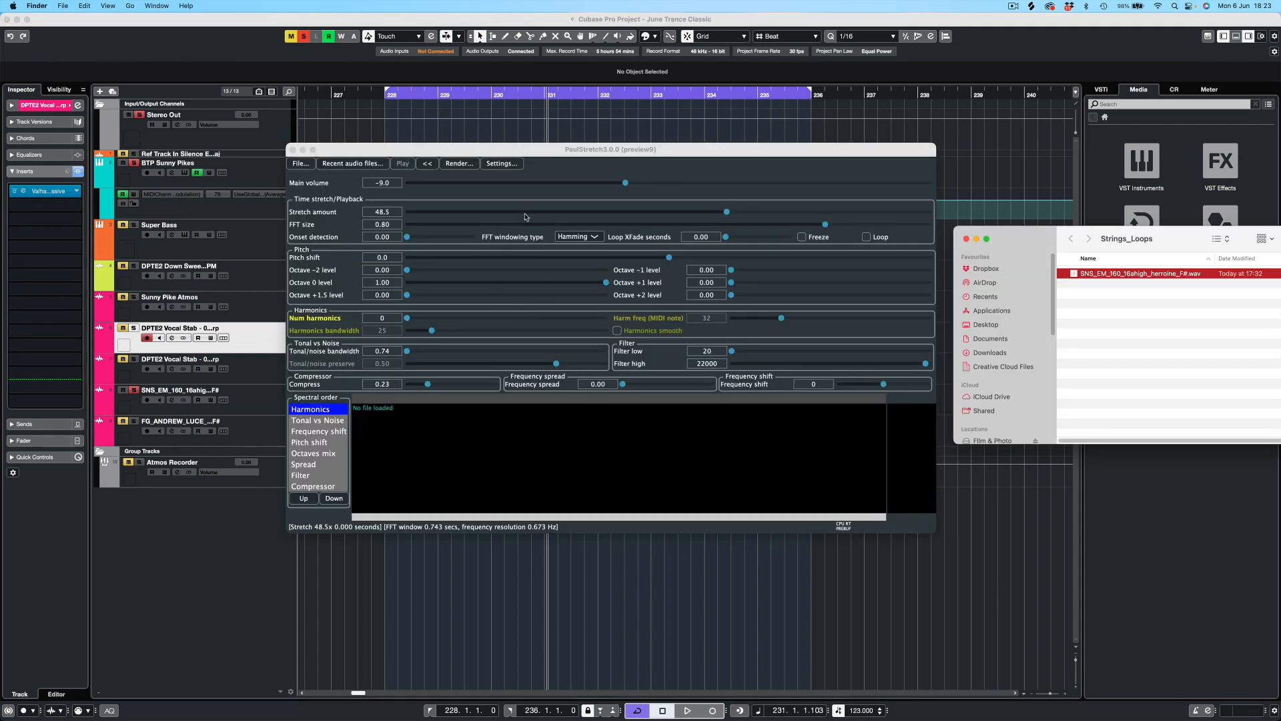
# - Load SNS_EM_160_16ahigh_herroine_F#.wav into PaulStretch3 and render it at 48.5x stretch as Atmos Strings Video in the Atmos PS folder
pyautogui.click(652, 150)
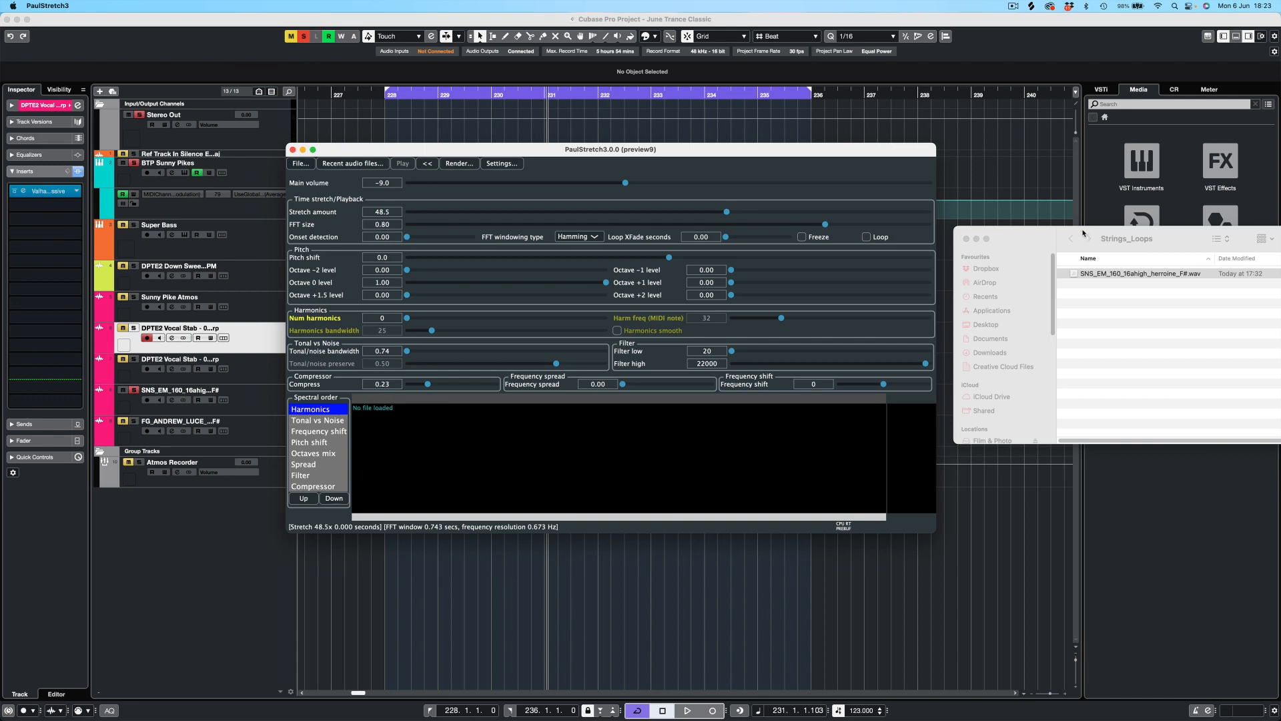
pyautogui.moveTo(1083, 233); pyautogui.dragTo(517, 445)
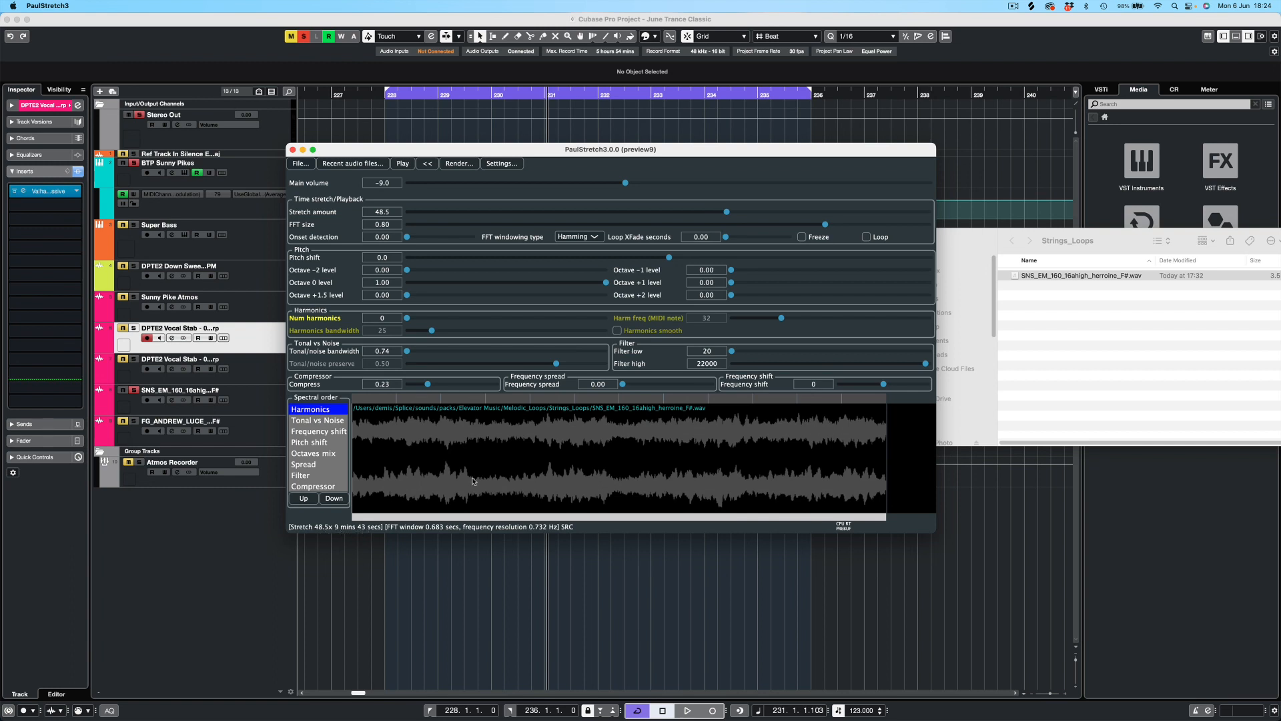
pyautogui.click(552, 654)
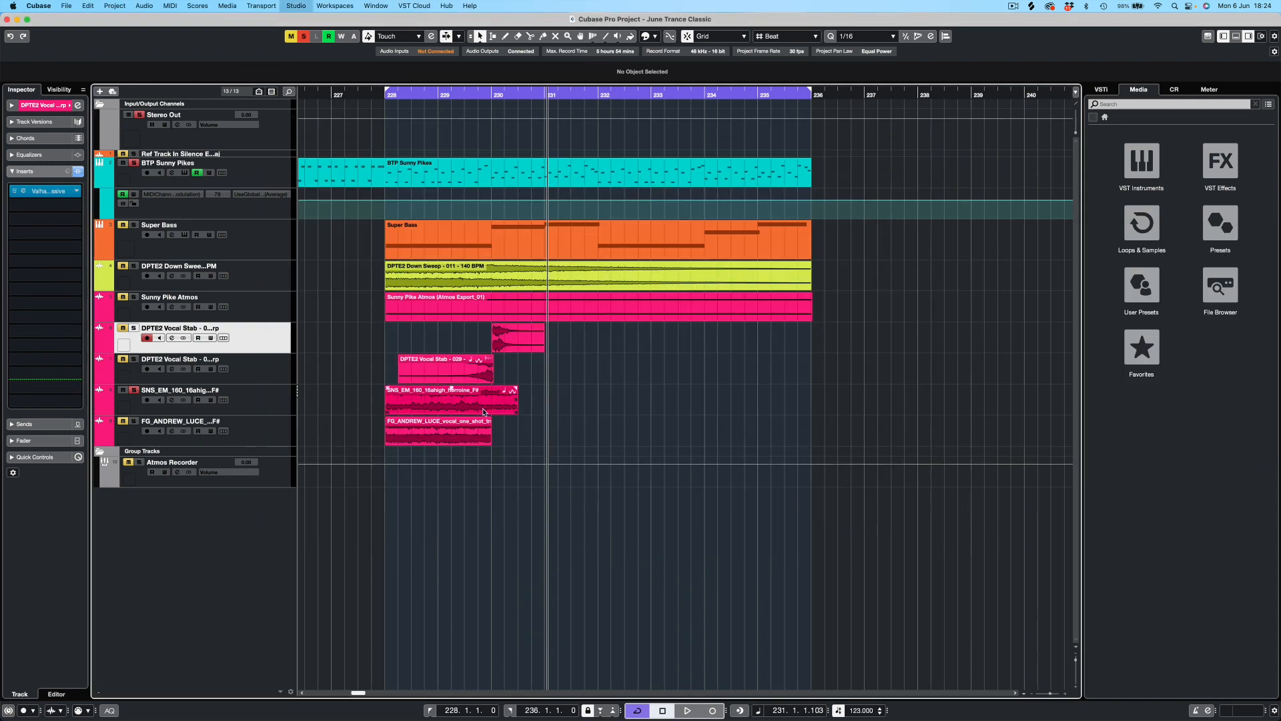
pyautogui.press('super+Tab')
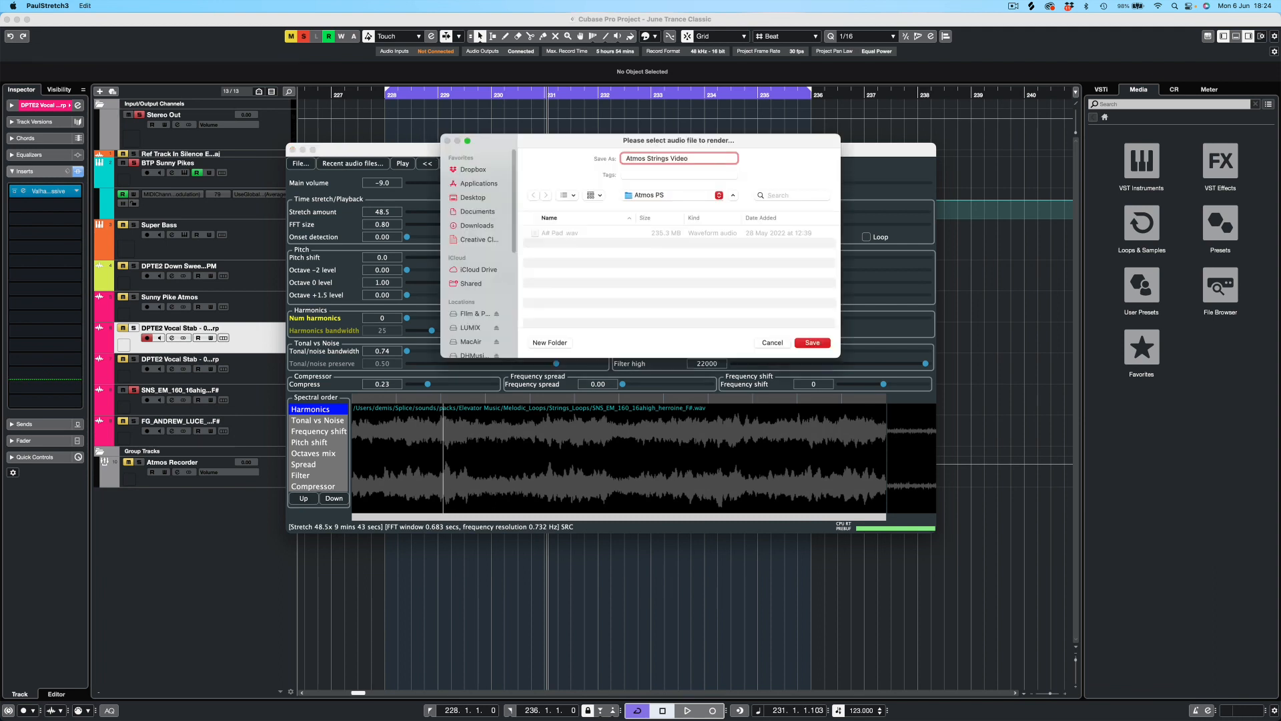
pyautogui.press('Return')
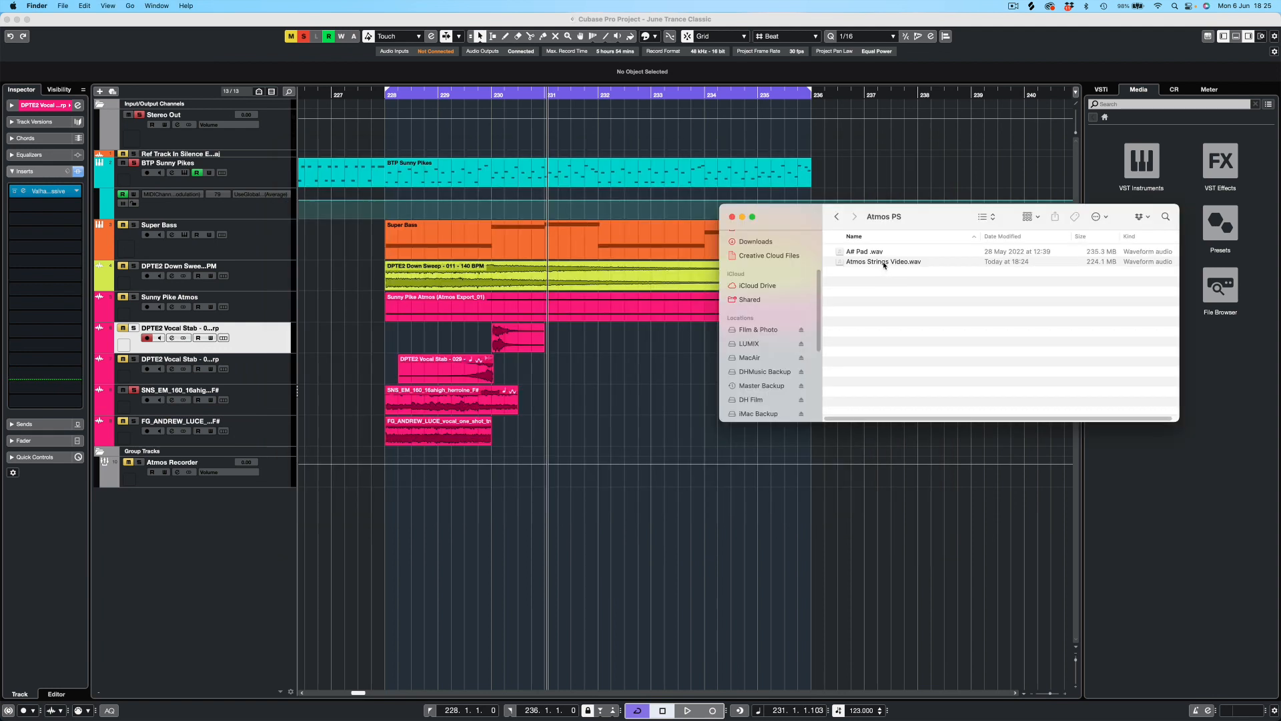
# - Import Atmos Strings Video.wav from the Atmos PS folder into the Cubase project on a new audio track and move its event to 228.1.1.0
pyautogui.moveTo(889, 265); pyautogui.dragTo(546, 509)
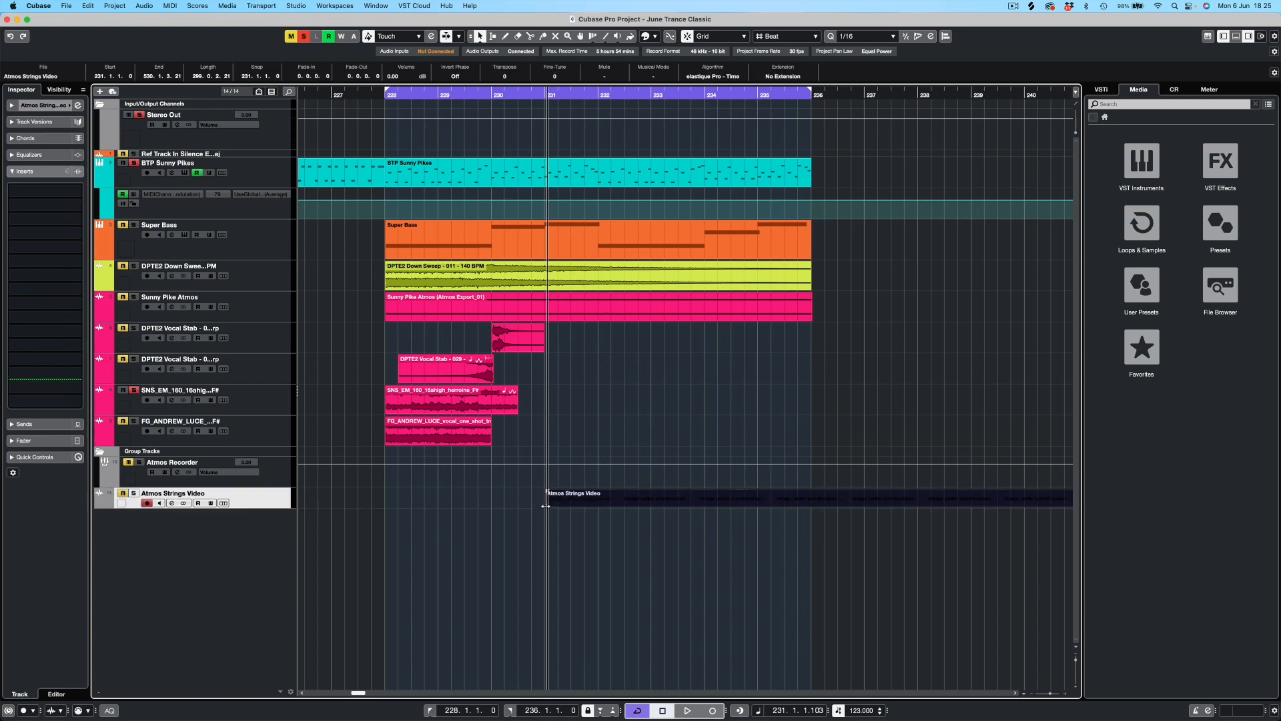
pyautogui.press('g')
pyautogui.press('g')
pyautogui.press('g')
pyautogui.press('g')
pyautogui.press('g')
pyautogui.press('g')
pyautogui.press('g')
pyautogui.press('g')
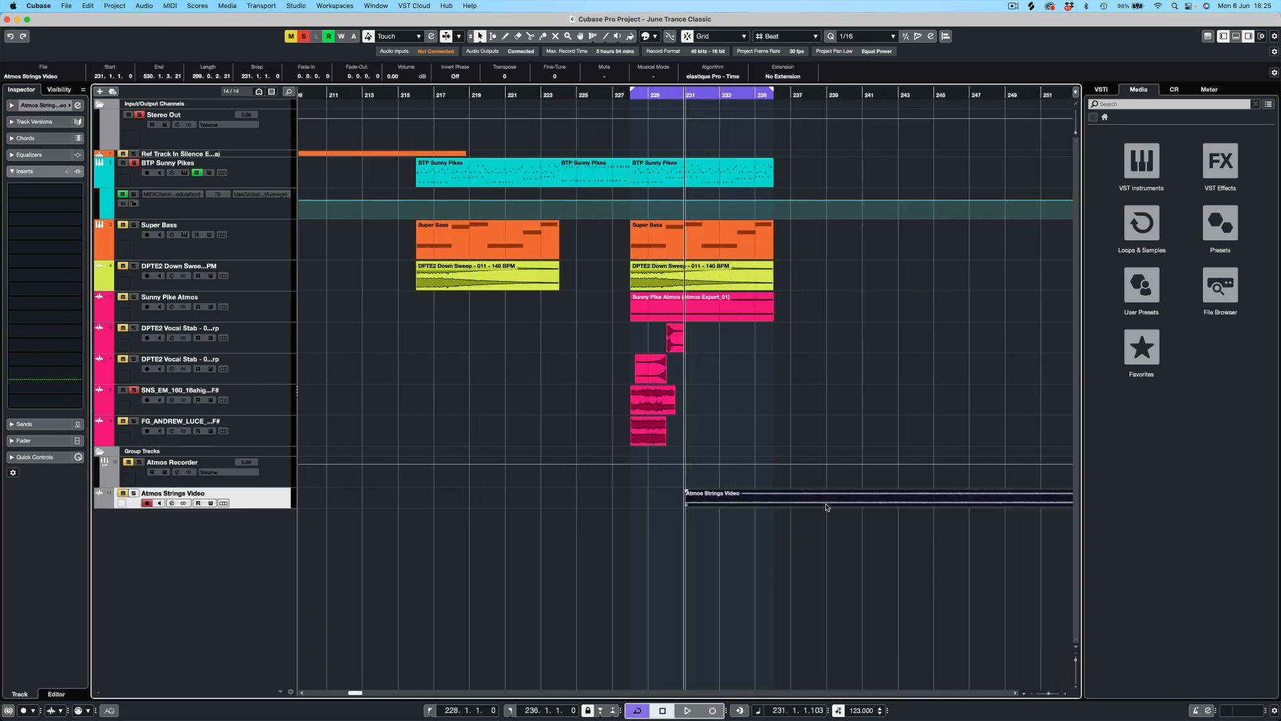
pyautogui.press('g')
pyautogui.press('g')
pyautogui.press('g')
pyautogui.press('g')
pyautogui.press('g')
pyautogui.press('g')
pyautogui.press('g')
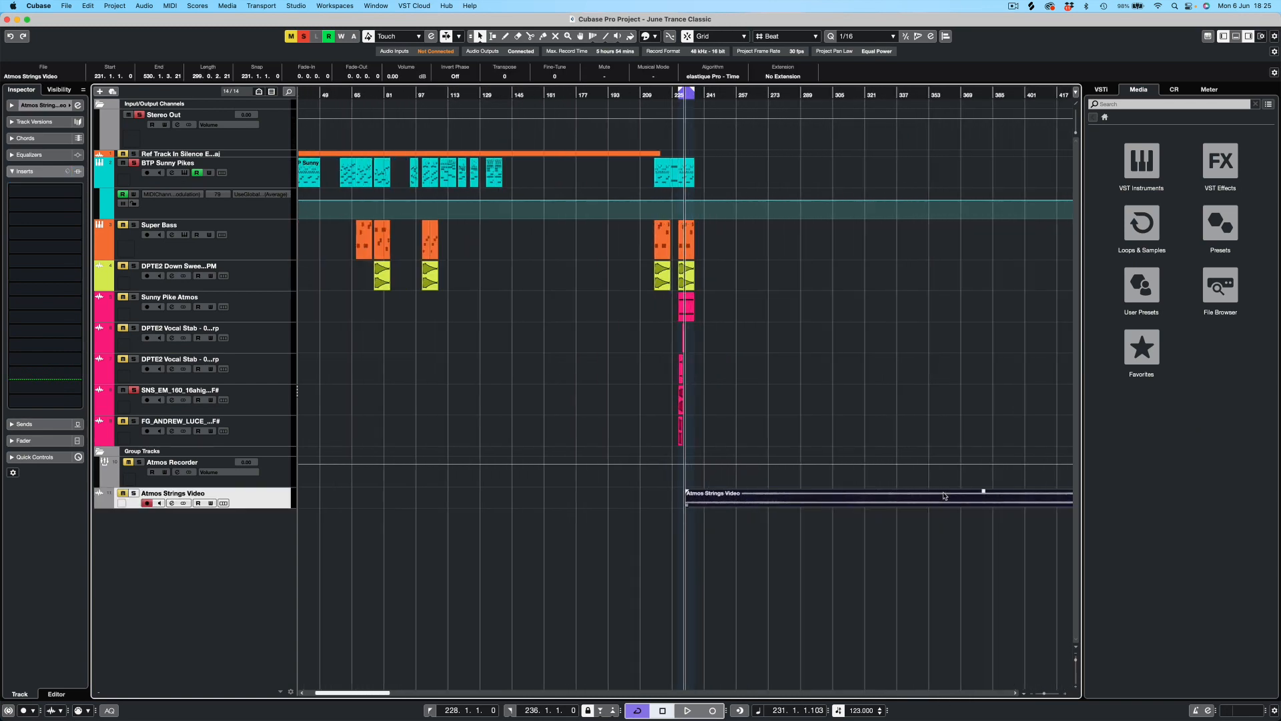
pyautogui.press('h')
pyautogui.press('h')
pyautogui.press('h')
pyautogui.press('h')
pyautogui.press('h')
pyautogui.press('h')
pyautogui.press('h')
pyautogui.press('h')
pyautogui.press('h')
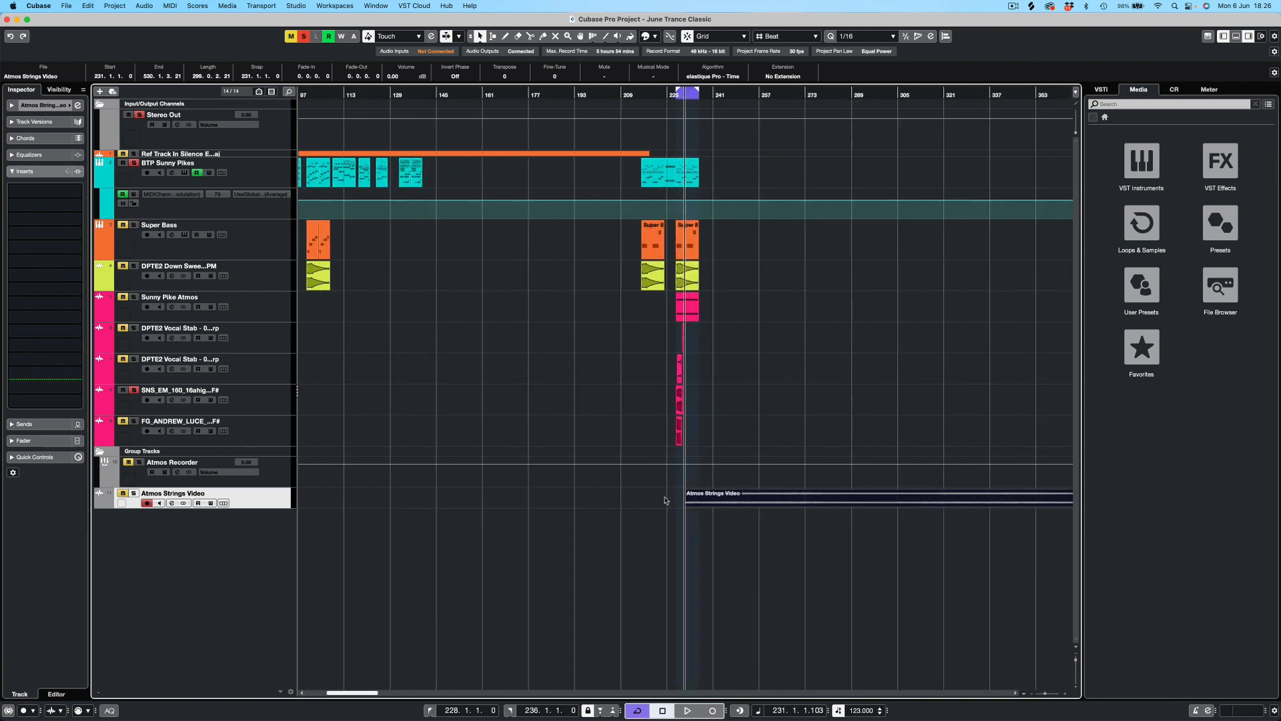
pyautogui.press('h')
pyautogui.press('h')
pyautogui.press('h')
pyautogui.press('h')
pyautogui.press('h')
pyautogui.press('h')
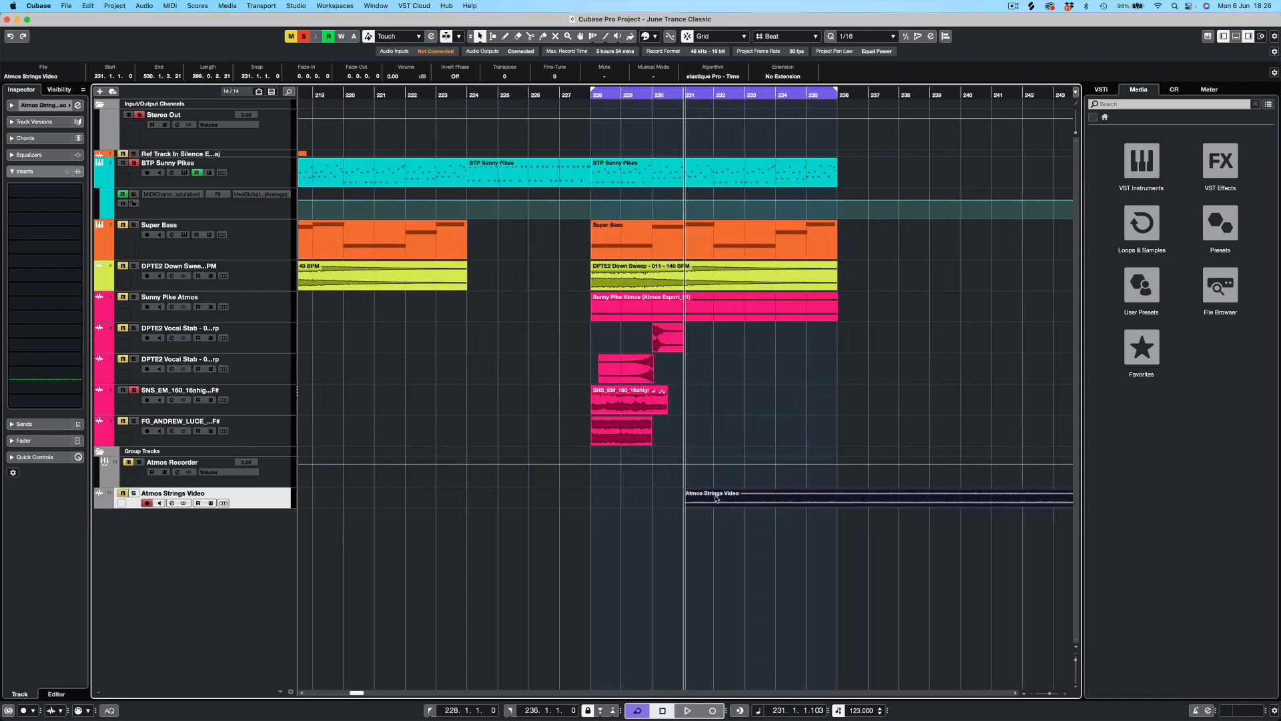
pyautogui.moveTo(733, 500); pyautogui.dragTo(544, 500)
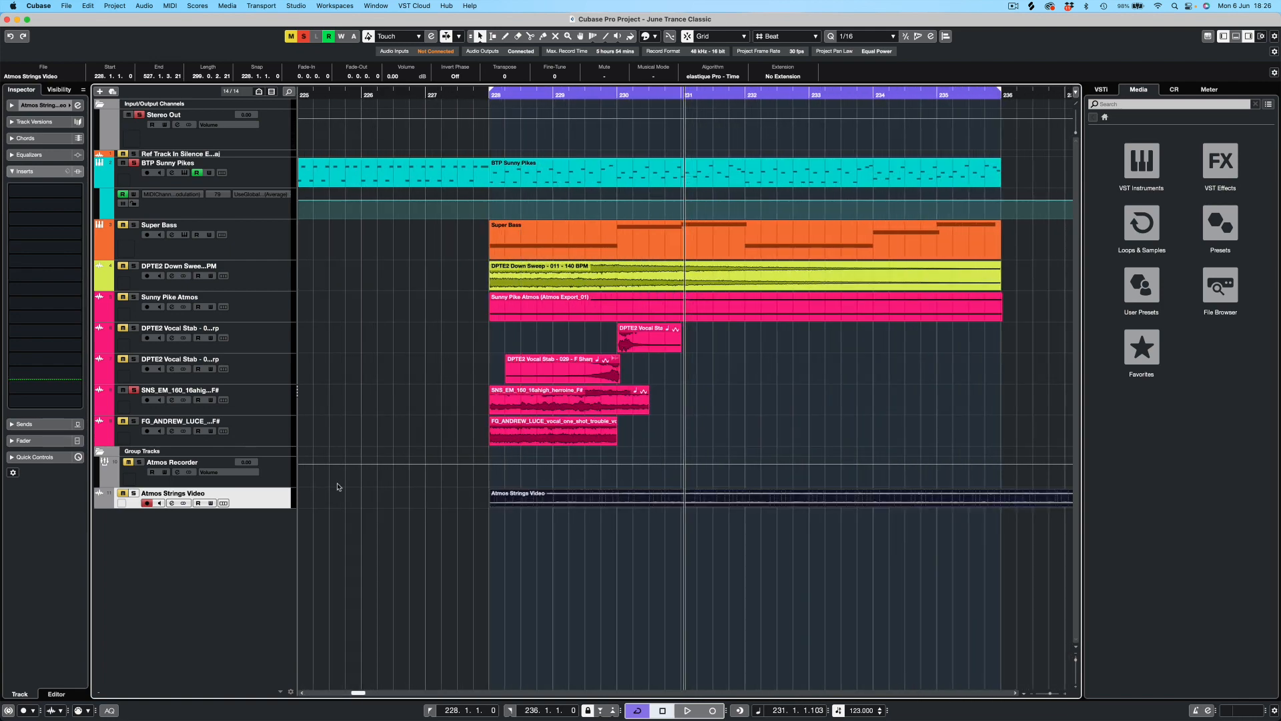
# - Solo only the Atmos Strings Video track, unsoloing the SNS strings and BTP Sunny Pikes tracks, and play it from the loop start
pyautogui.click(133, 390)
pyautogui.press('KP_1')
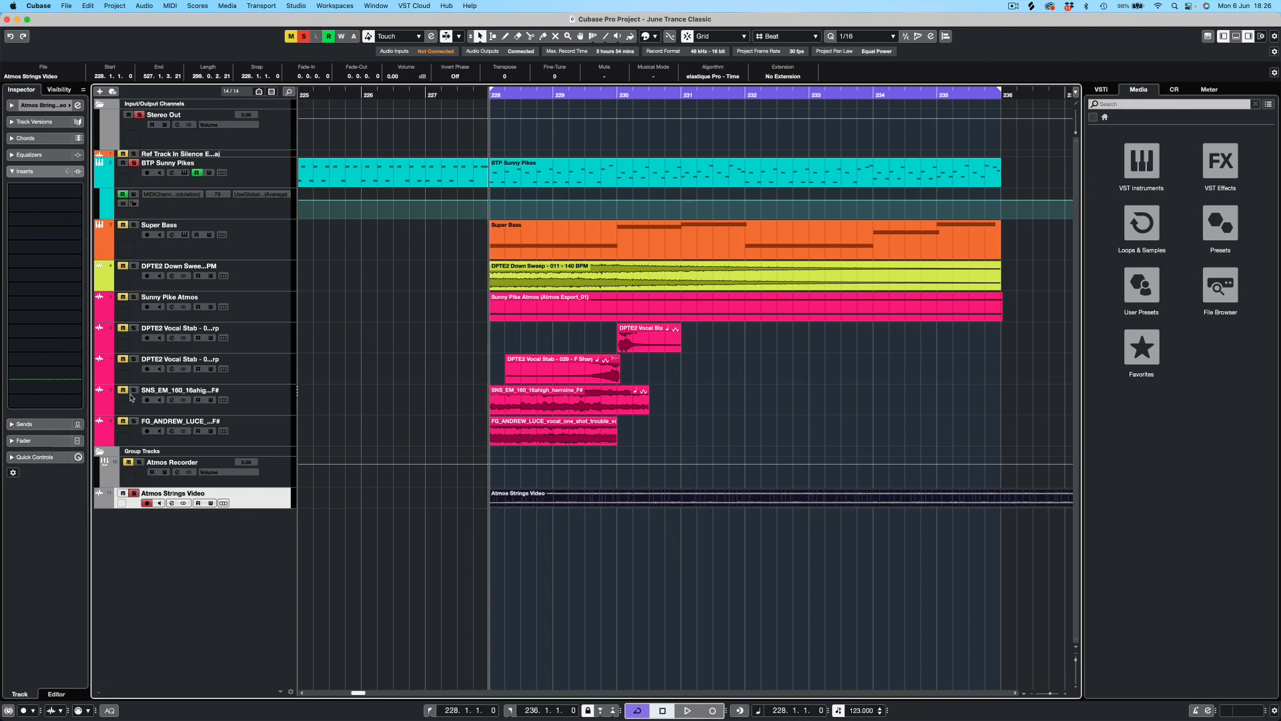
pyautogui.press('space')
pyautogui.press('space')
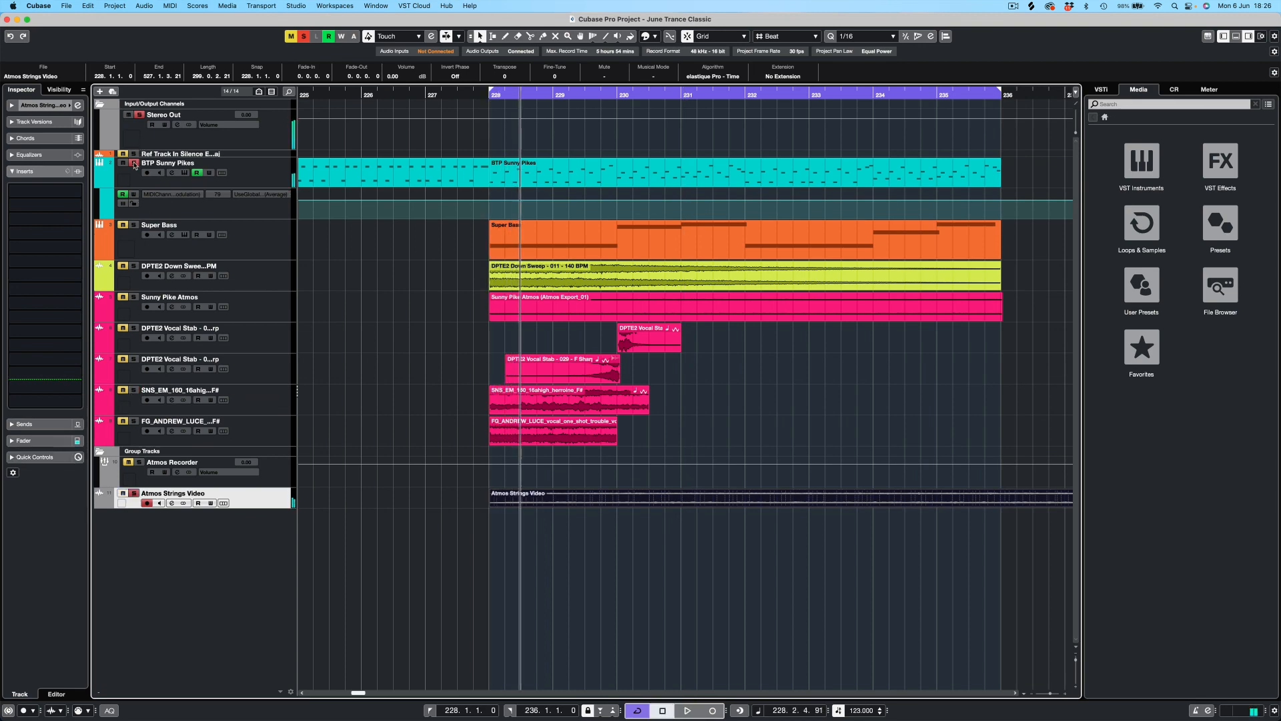
pyautogui.press('KP_1')
pyautogui.press('space')
pyautogui.press('g')
pyautogui.press('g')
pyautogui.press('g')
pyautogui.press('g')
pyautogui.press('g')
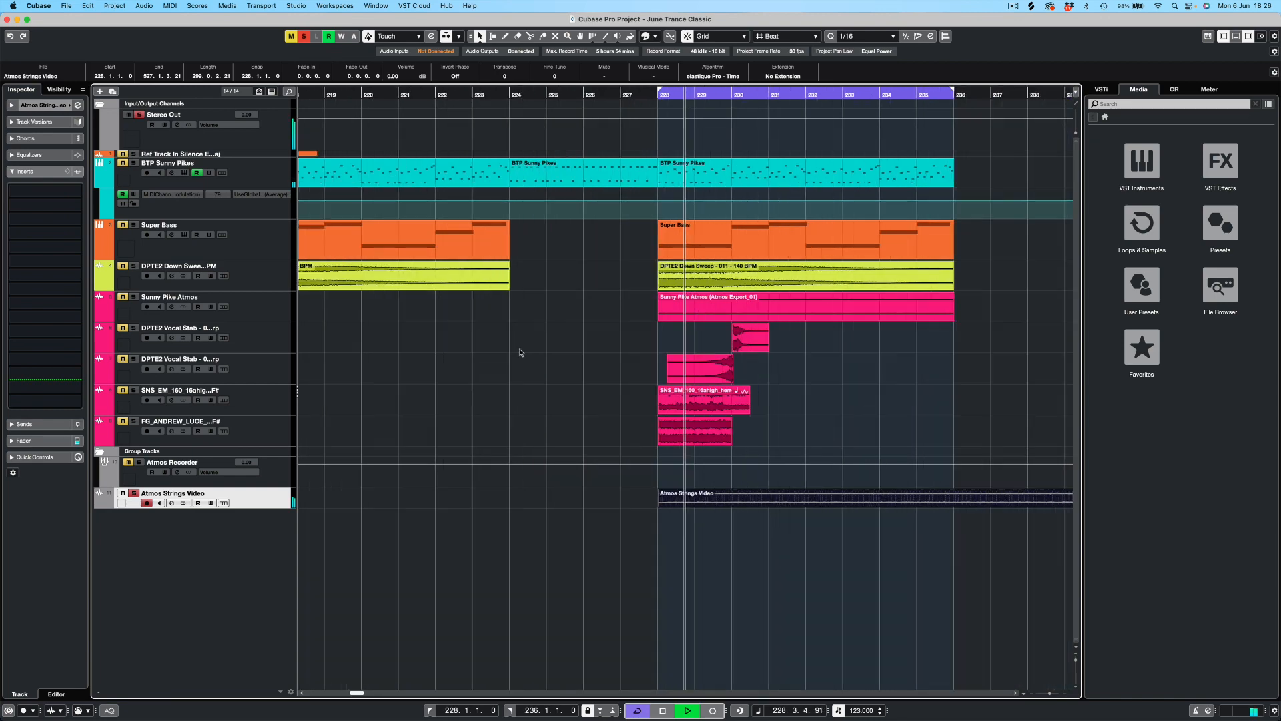
# - Remove the first bar of the Atmos Strings Video event, keep its start at 228.1.1.0, and play from the loop start
pyautogui.press('space')
pyautogui.moveTo(664, 505)
pyautogui.mouseDown()
pyautogui.moveTo(701, 505)
pyautogui.moveTo(660, 505)
pyautogui.moveTo(687, 504)
pyautogui.mouseUp()
pyautogui.press('KP_1')
pyautogui.press('space')
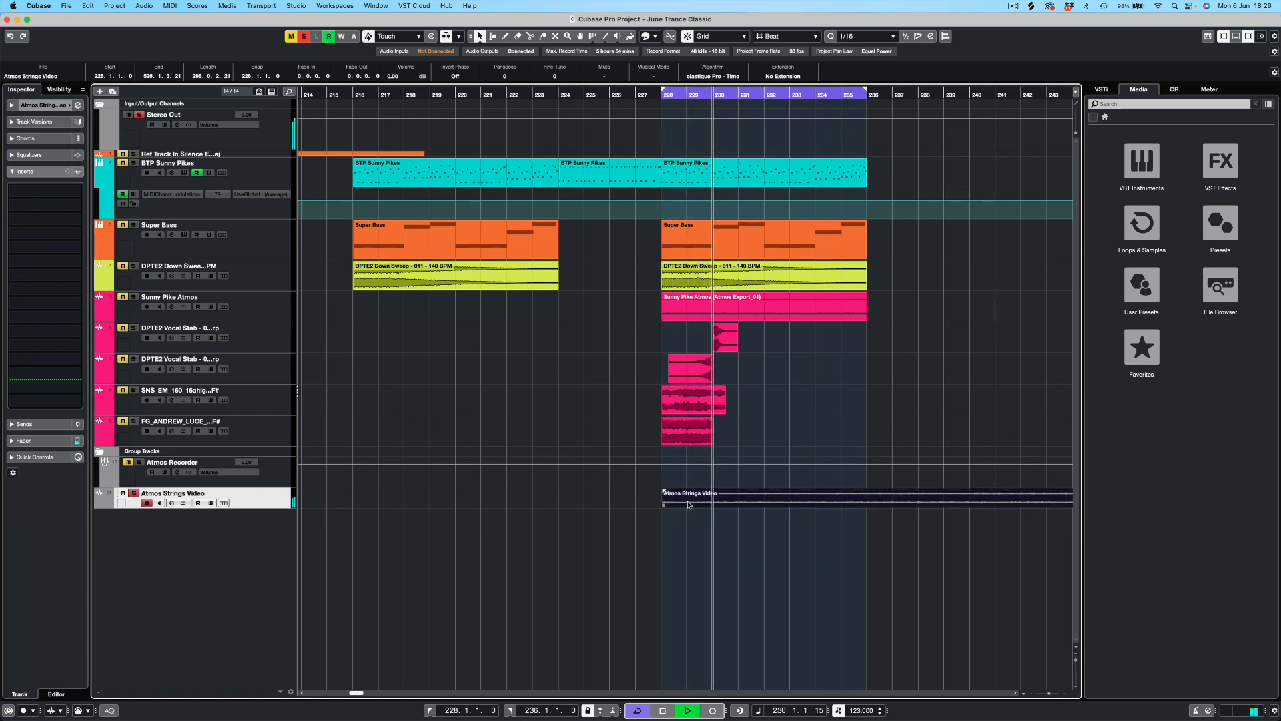
# - Split the Atmos Strings Video event at 232.1.1.0 and return to the selection tool
pyautogui.click(530, 36)
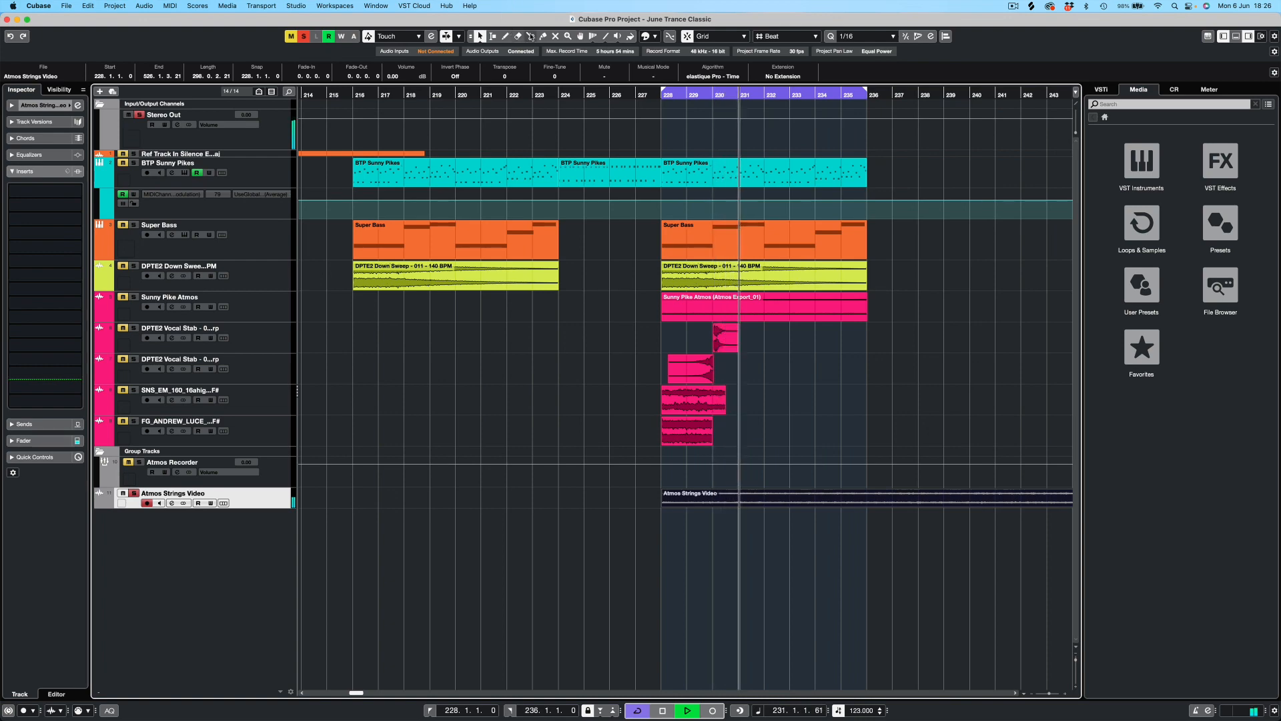
pyautogui.click(763, 497)
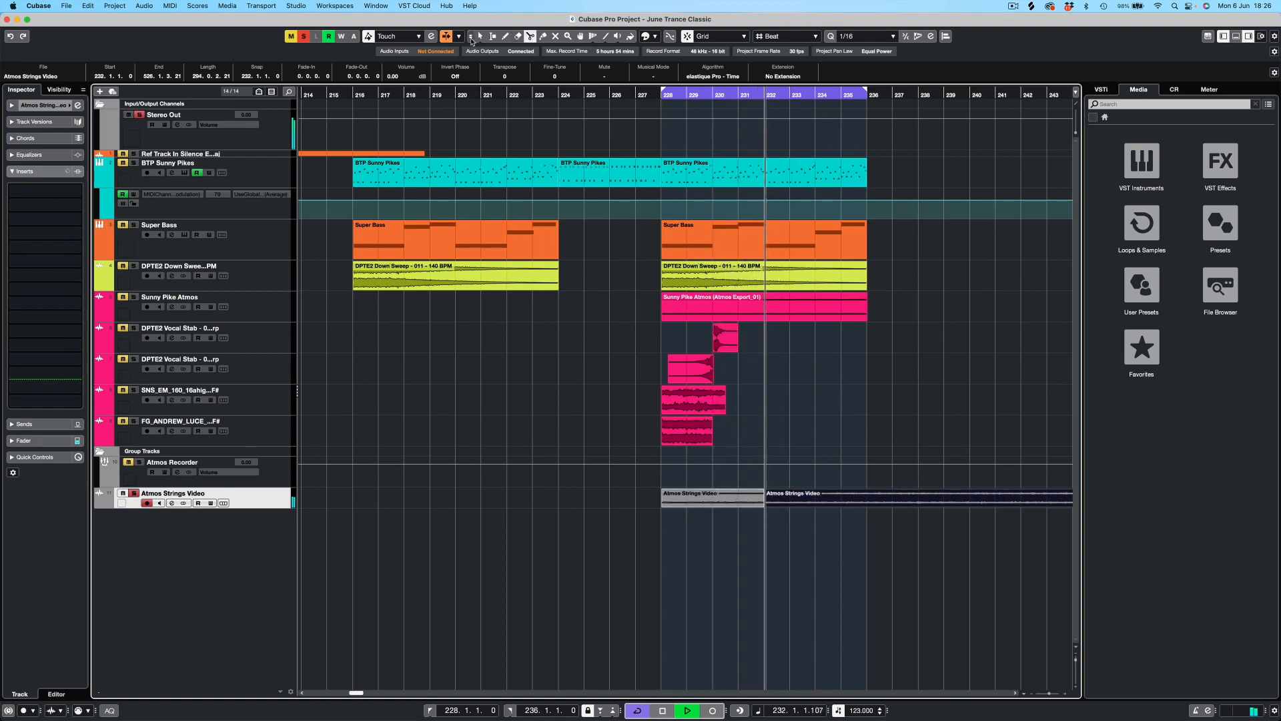
pyautogui.click(480, 36)
# - Audition further sections of the stretched Atmos Strings Video audio, jumping playback forward from about bar 243 to about bar 284
pyautogui.press('space')
pyautogui.press('g')
pyautogui.press('g')
pyautogui.press('g')
pyautogui.press('g')
pyautogui.press('g')
pyautogui.press('g')
pyautogui.press('g')
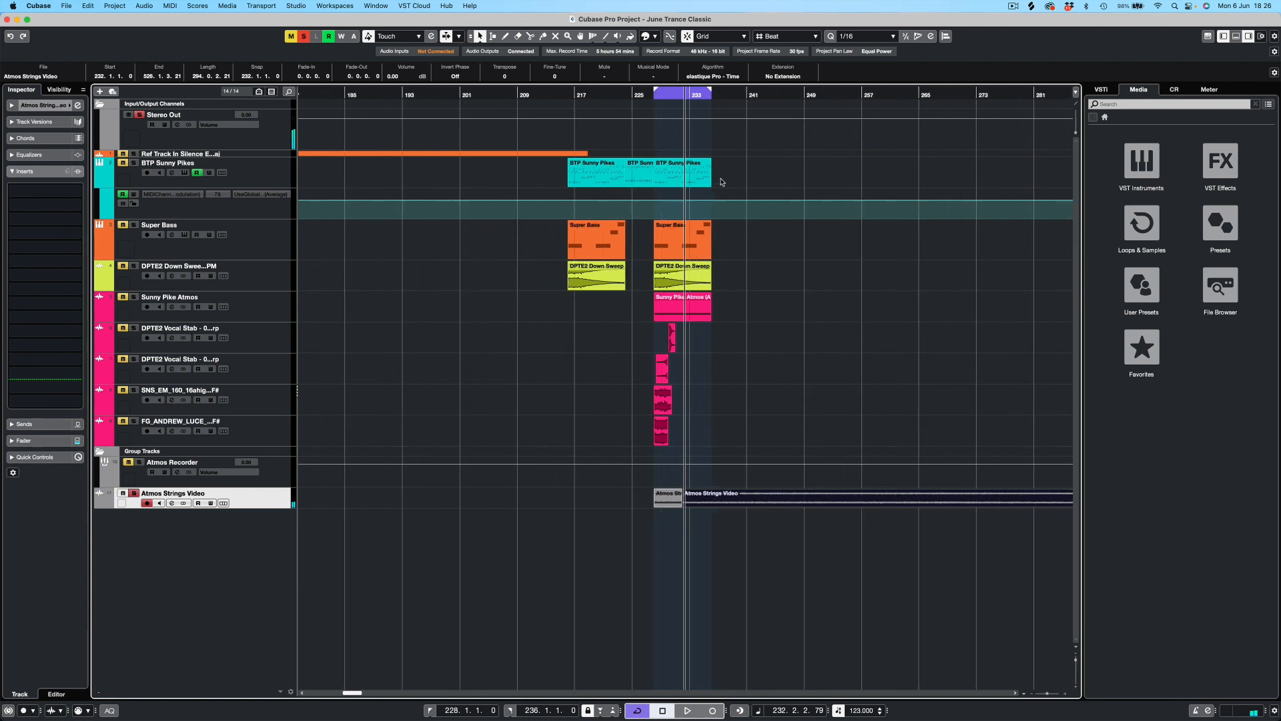
pyautogui.click(750, 95)
pyautogui.press('space')
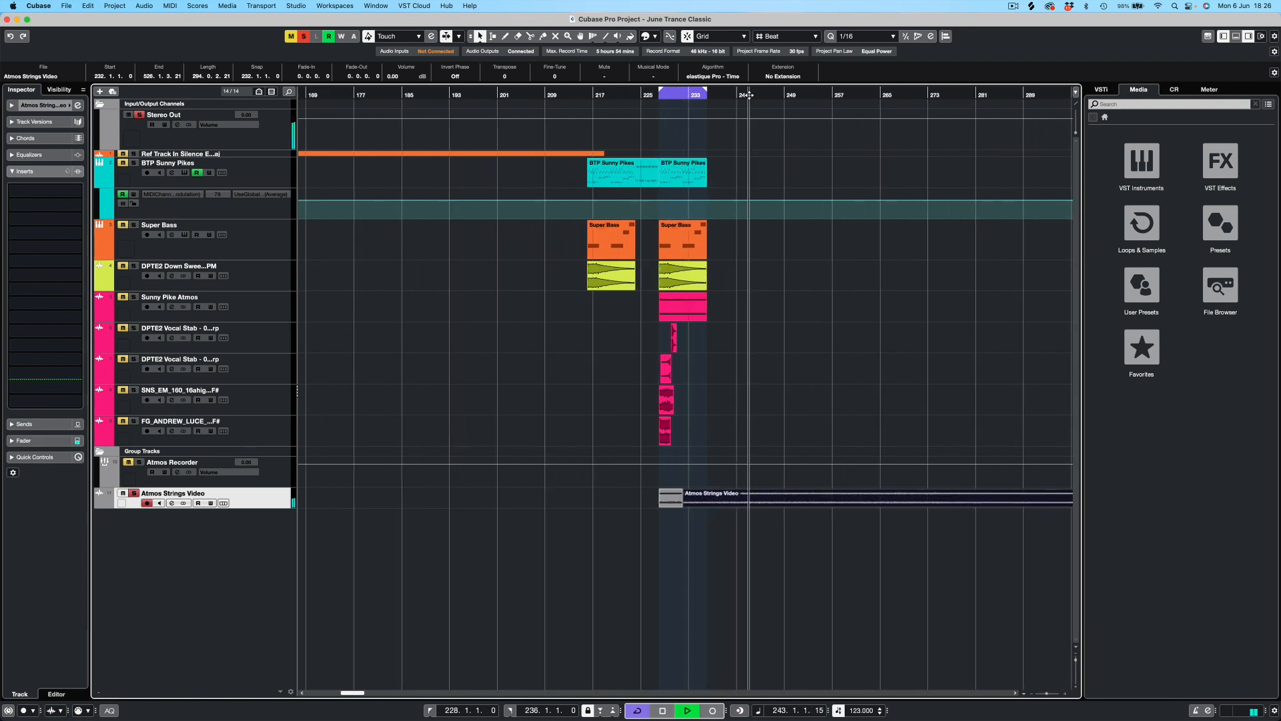
pyautogui.click(786, 95)
pyautogui.moveTo(796, 95); pyautogui.dragTo(969, 94)
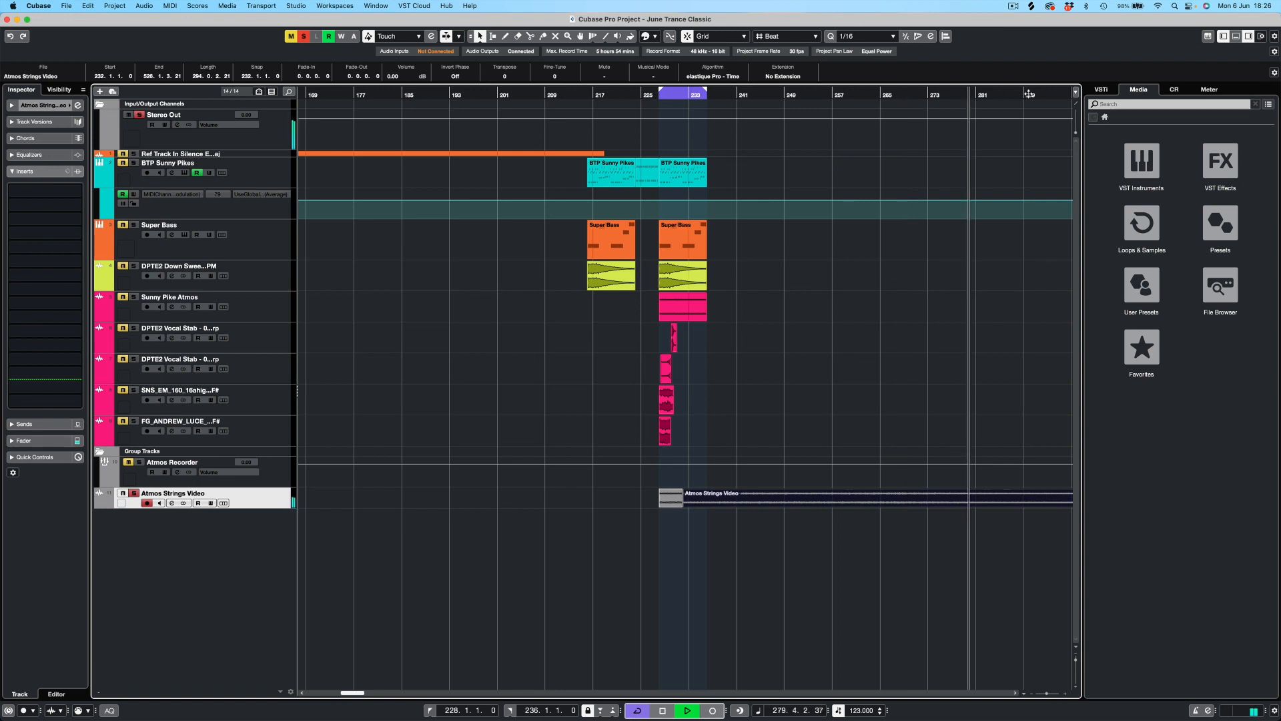
pyautogui.click(995, 94)
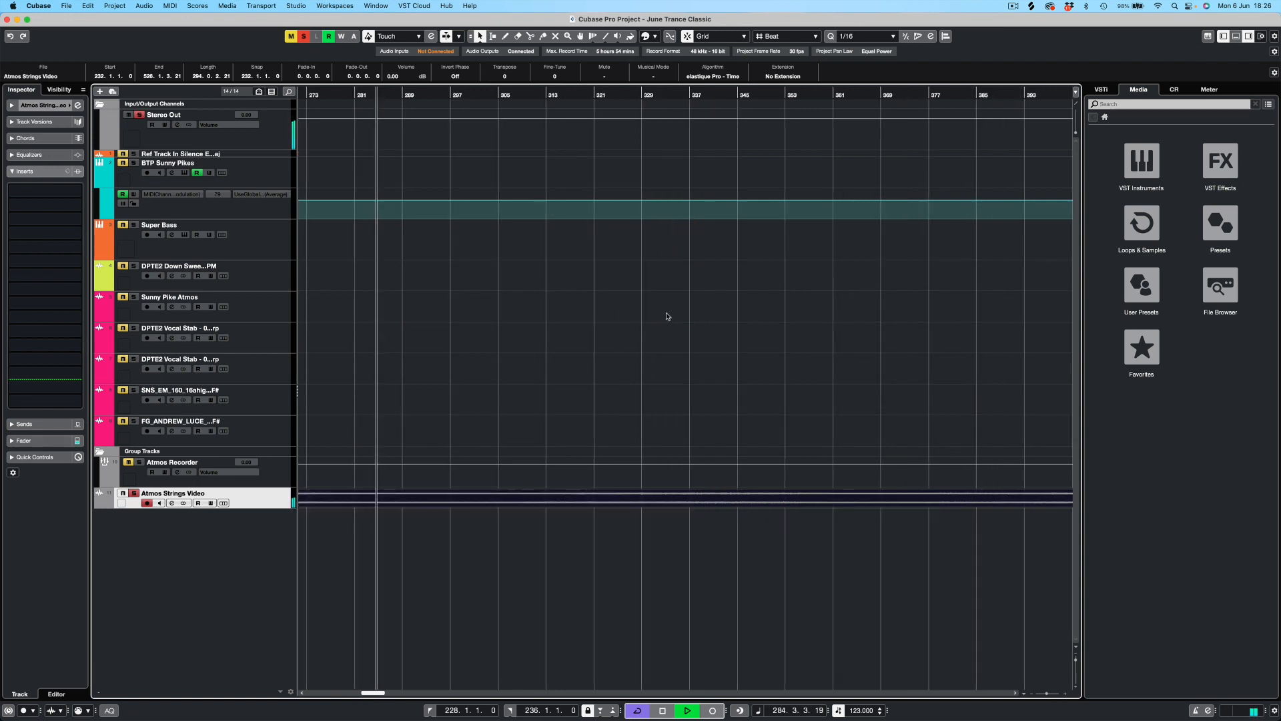
# - Stop playback and split the long Atmos Strings Video event at 285.1.1.0
pyautogui.press('space')
pyautogui.press('3')
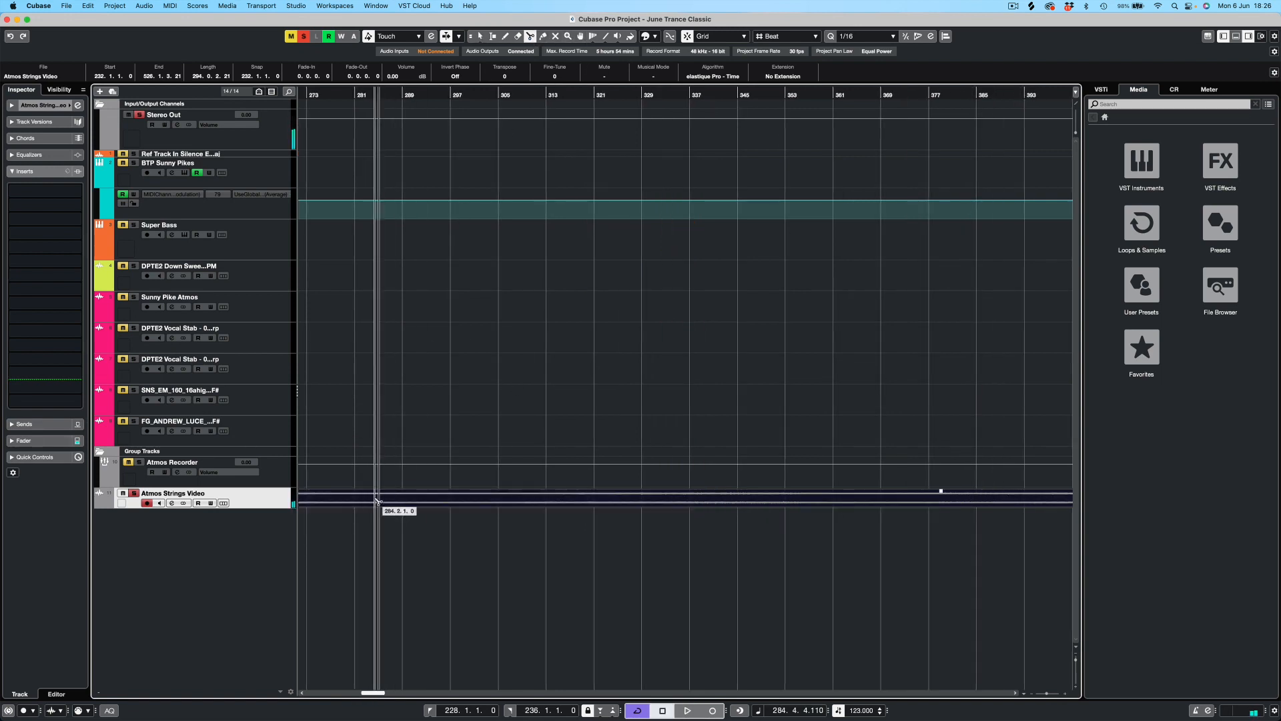
pyautogui.click(382, 500)
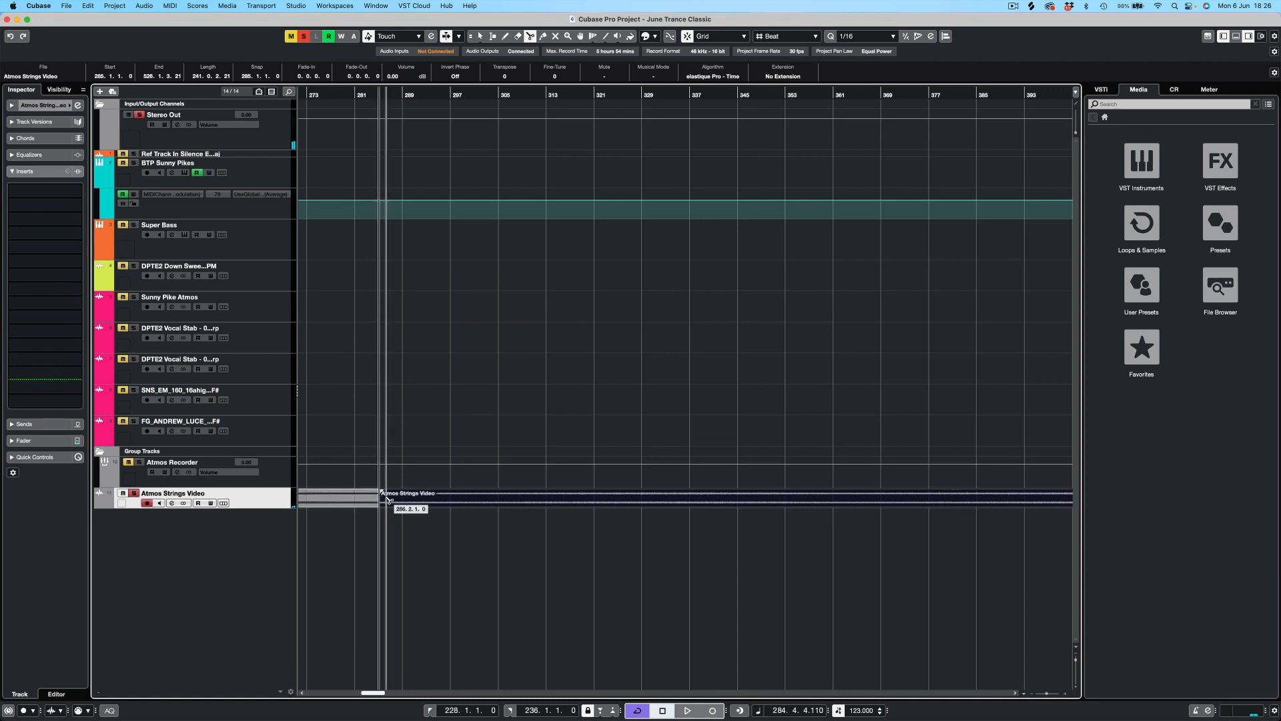
# - Split the Atmos Strings Video event just before bar 297 and delete the pieces on both sides of the section starting at 285.1.1.0
pyautogui.click(451, 499)
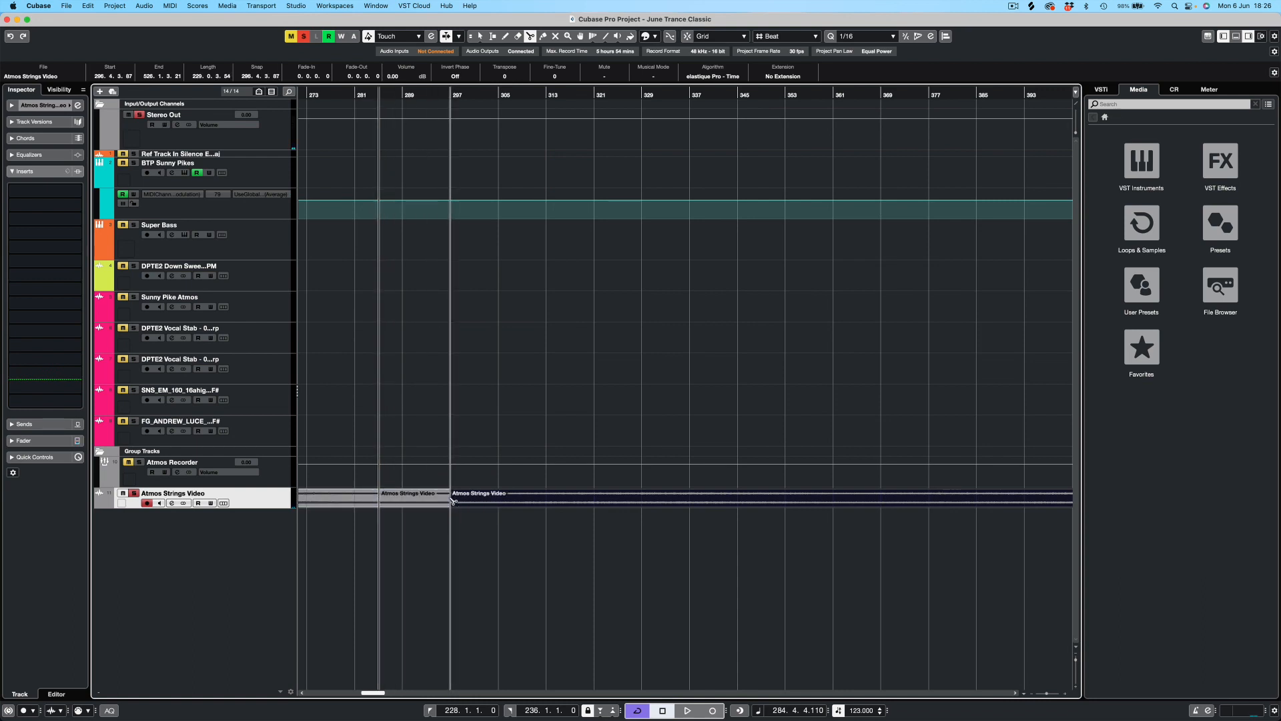
pyautogui.click(480, 36)
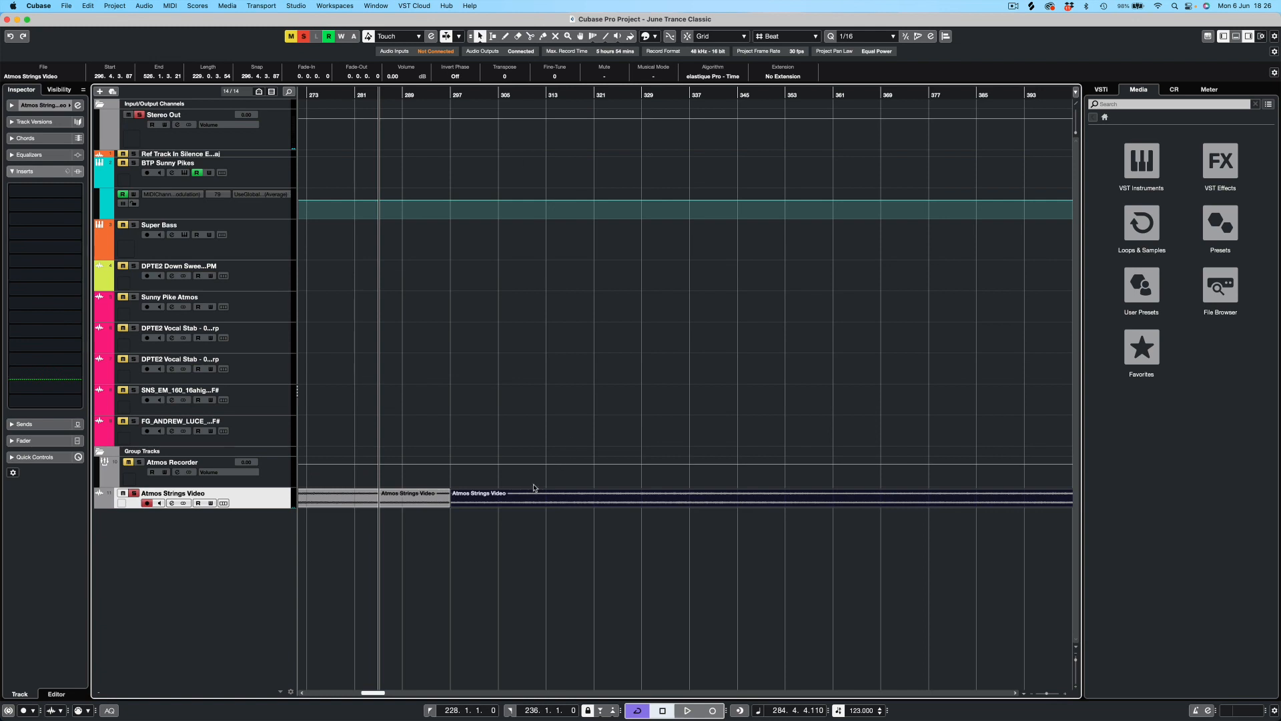
pyautogui.press('Delete')
pyautogui.click(371, 502)
pyautogui.press('Delete')
# - Move the remaining Atmos Strings Video section to start at 232.1.1.0 and duplicate its track
pyautogui.click(413, 502)
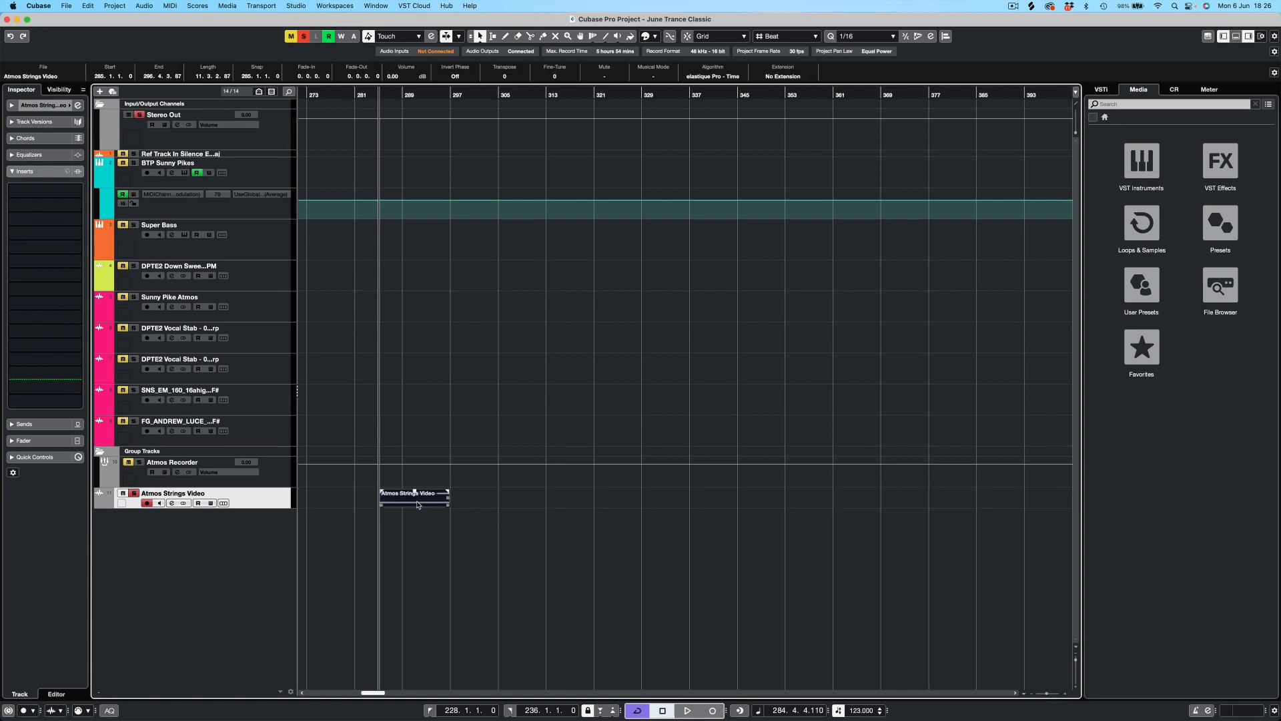
pyautogui.moveTo(417, 504); pyautogui.dragTo(268, 501)
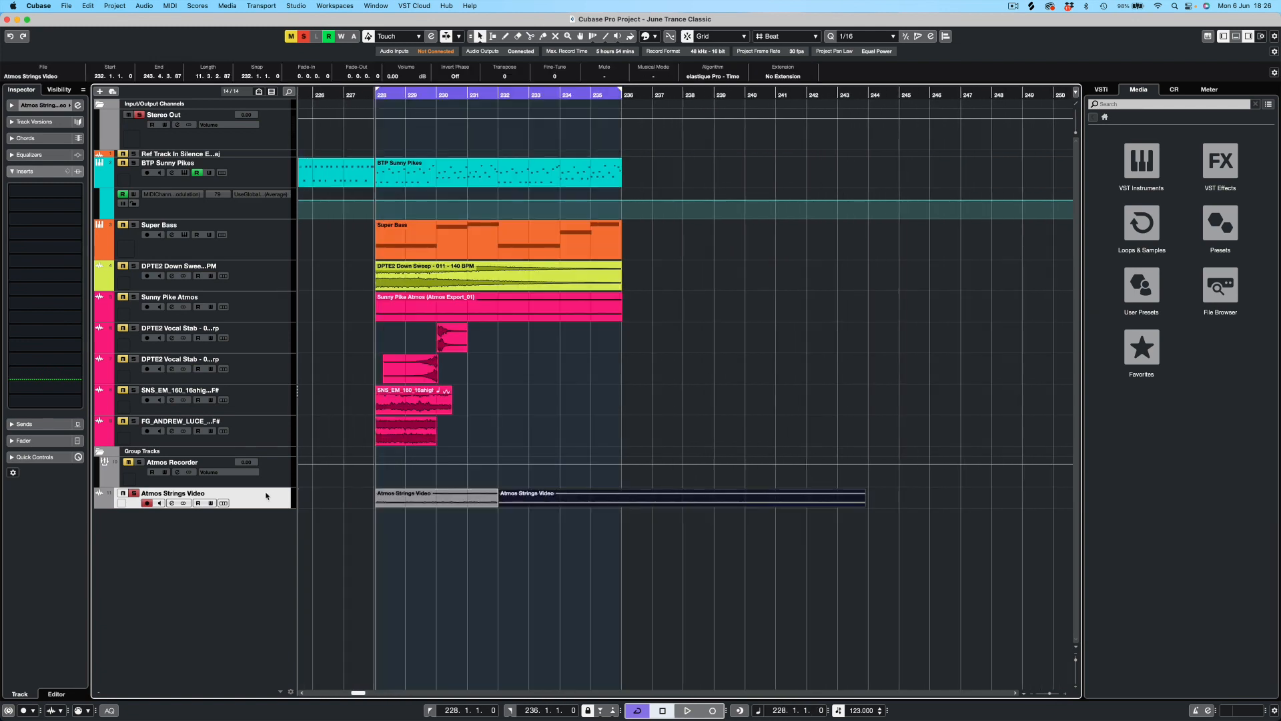
pyautogui.rightClick(267, 494)
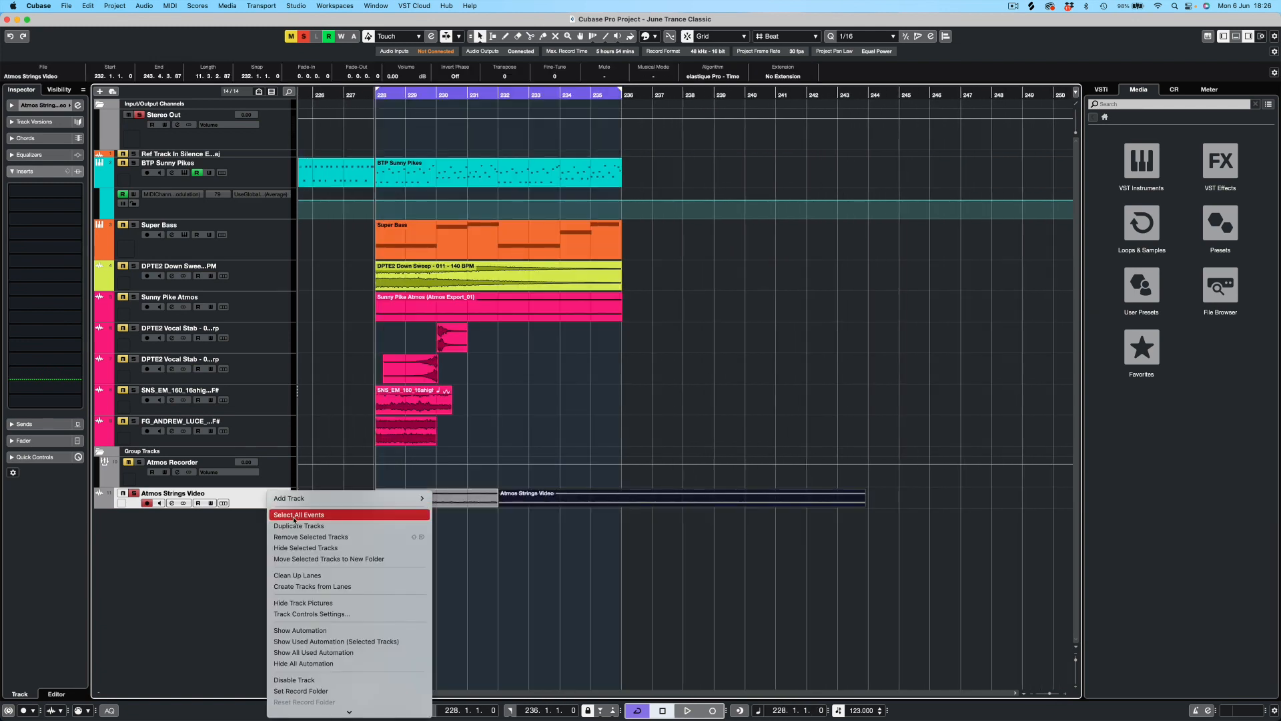
pyautogui.click(298, 526)
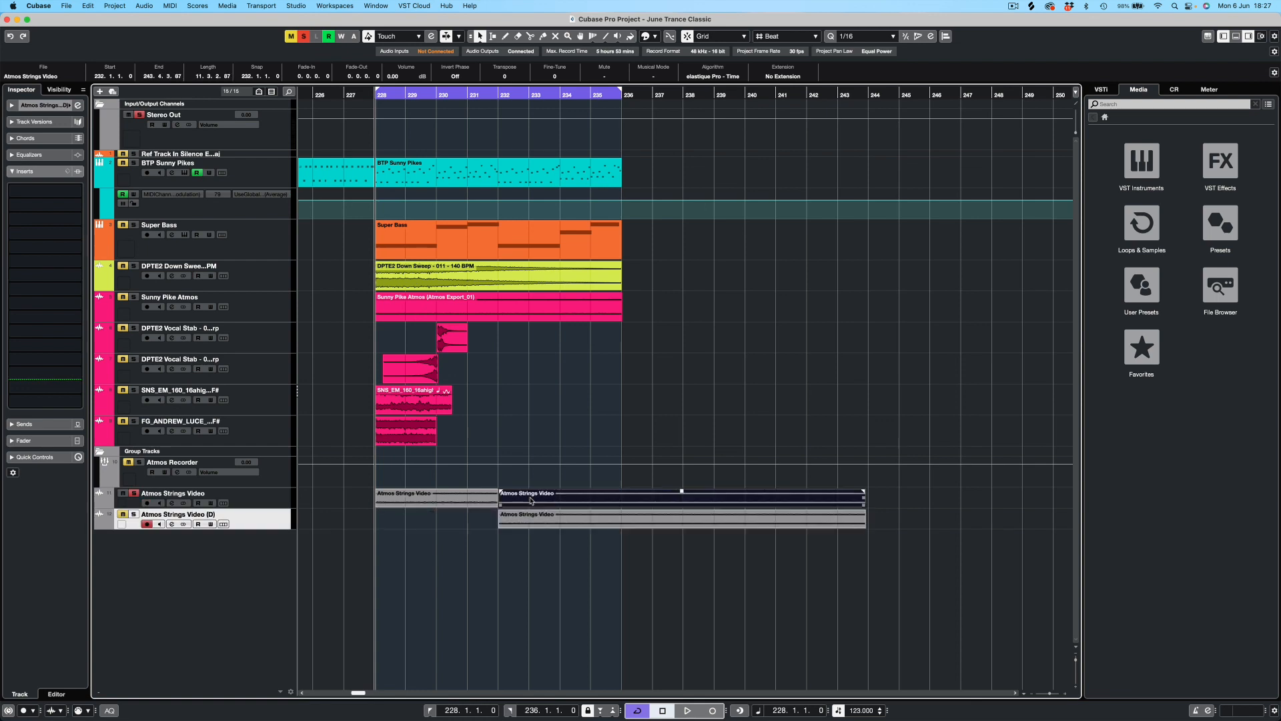
# - Overlap the two string events across both tracks around bar 232, starting the first shortly after bar 227 and ending the second at about bar 237
pyautogui.moveTo(532, 500); pyautogui.dragTo(480, 492)
pyautogui.click(854, 505)
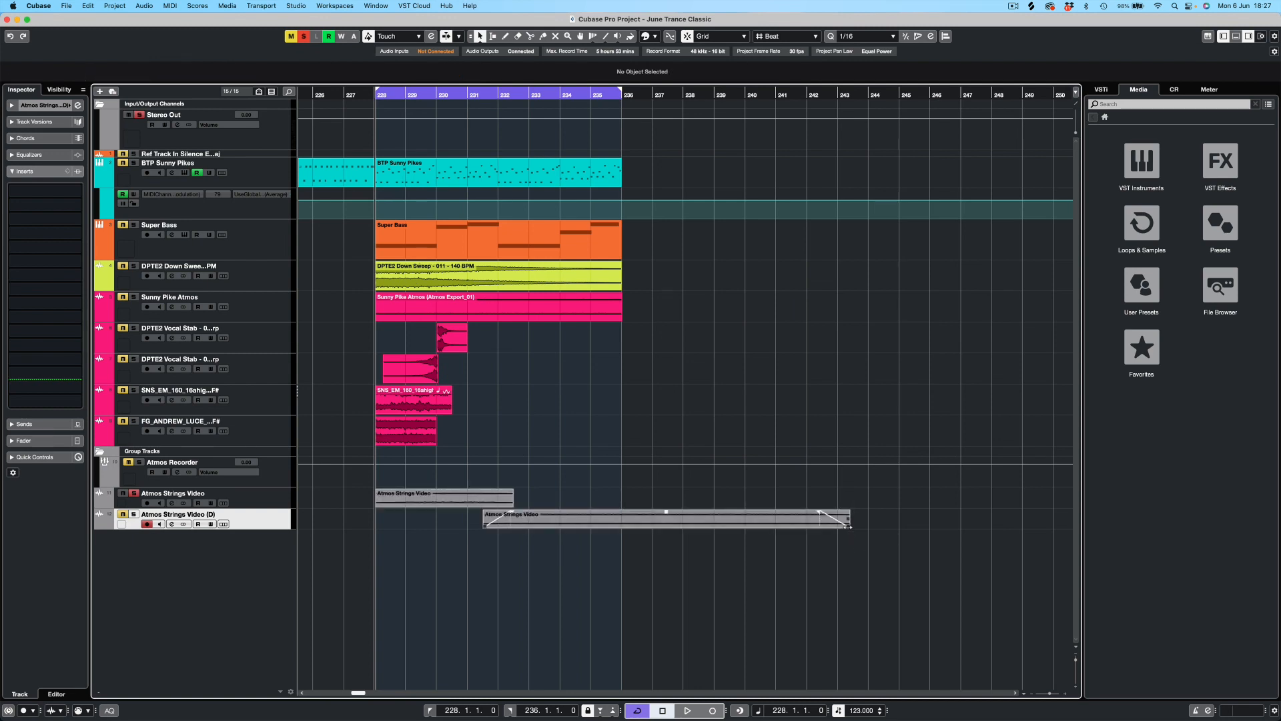
pyautogui.moveTo(849, 526); pyautogui.dragTo(654, 534)
pyautogui.click(344, 467)
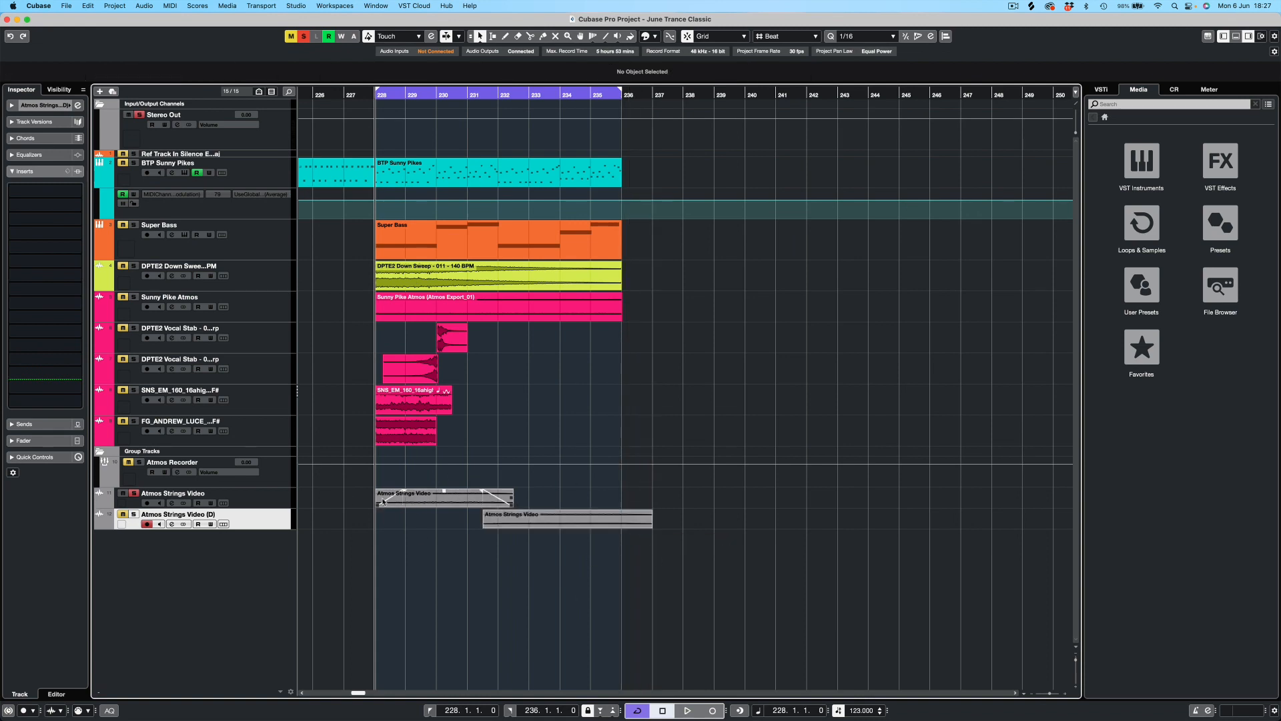
pyautogui.moveTo(379, 504); pyautogui.dragTo(352, 504)
# - Play back the overlapping string events, save the project and stop playback
pyautogui.press('space')
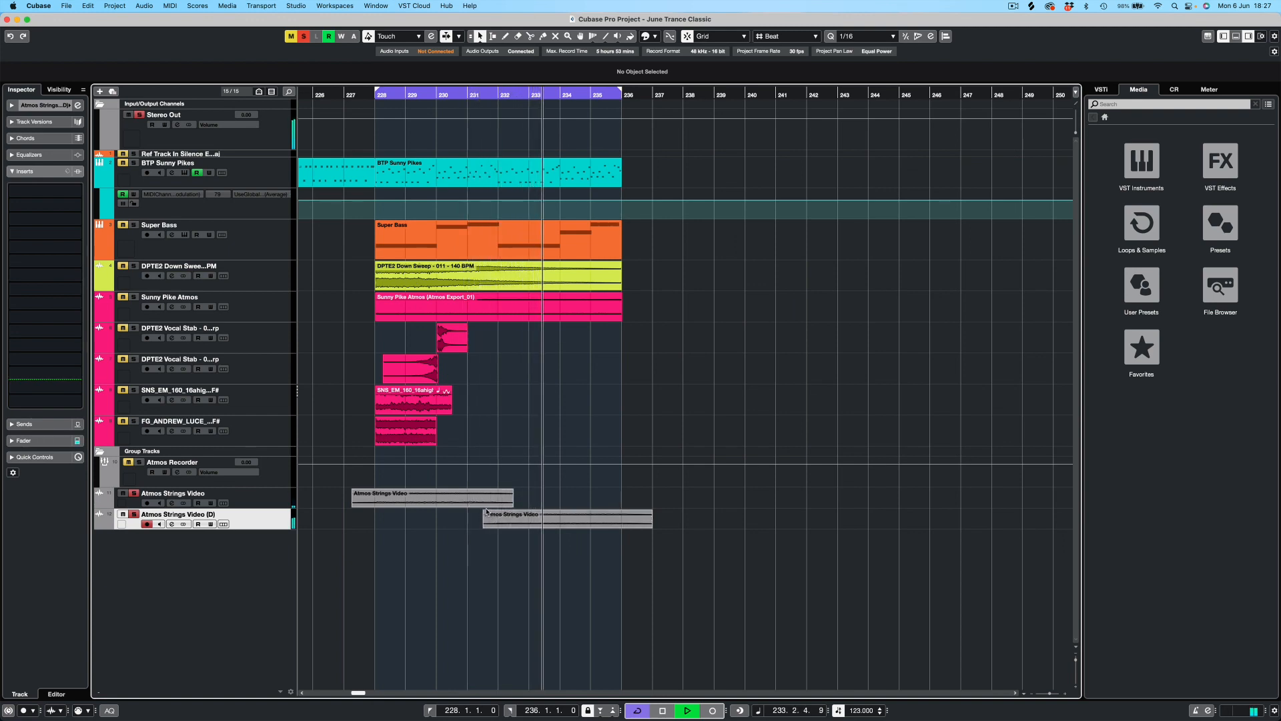
pyautogui.press('super+s')
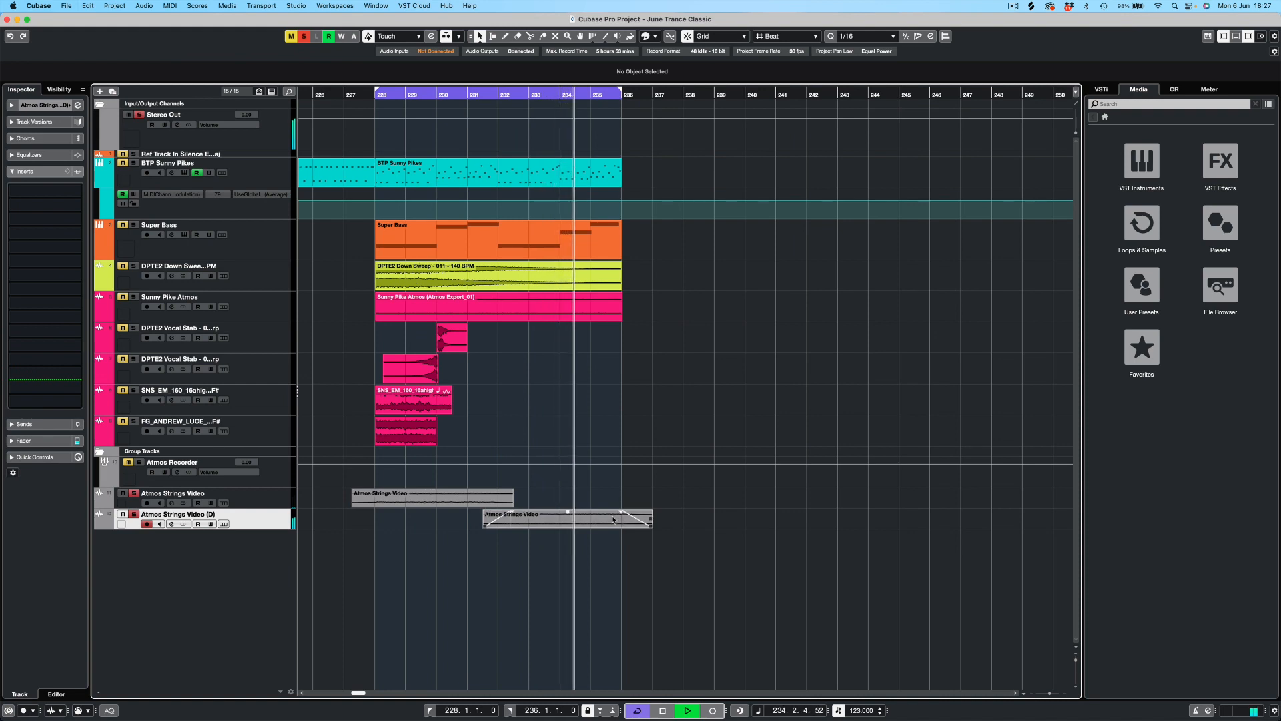
pyautogui.press('space')
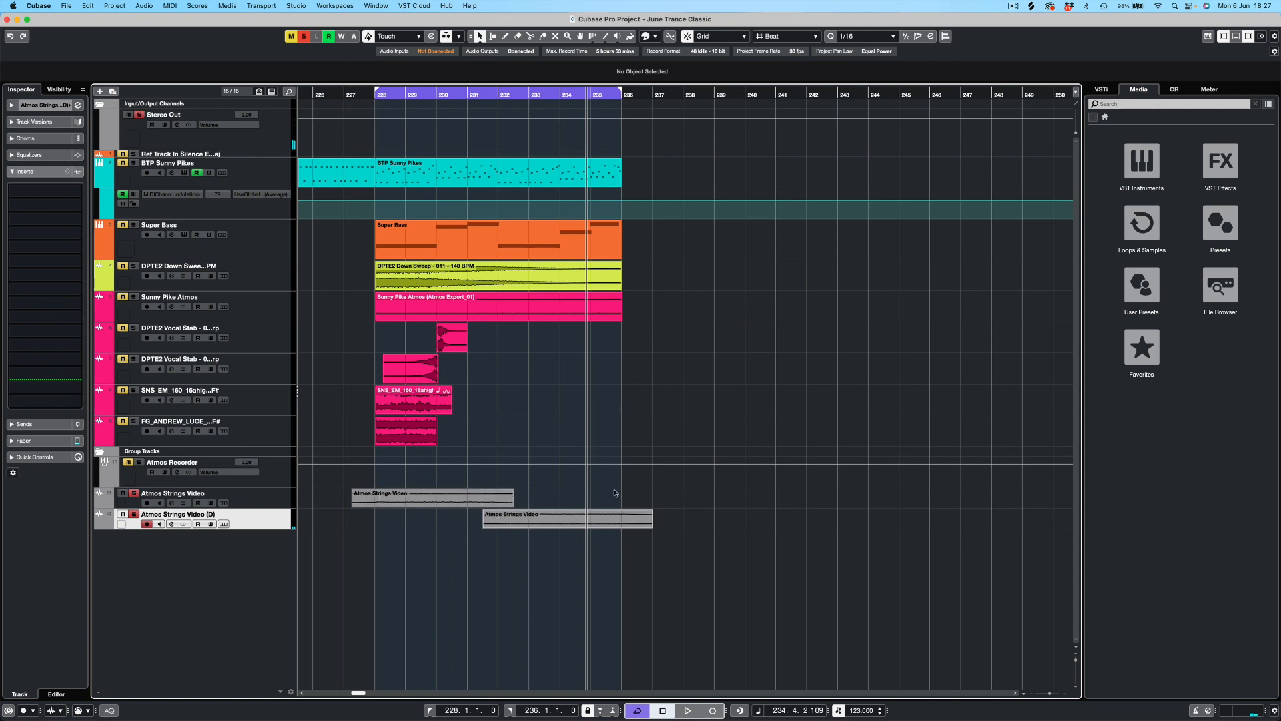
# - Rename the Atmos Strings Video track as Atmos Strings C1
pyautogui.click(274, 500)
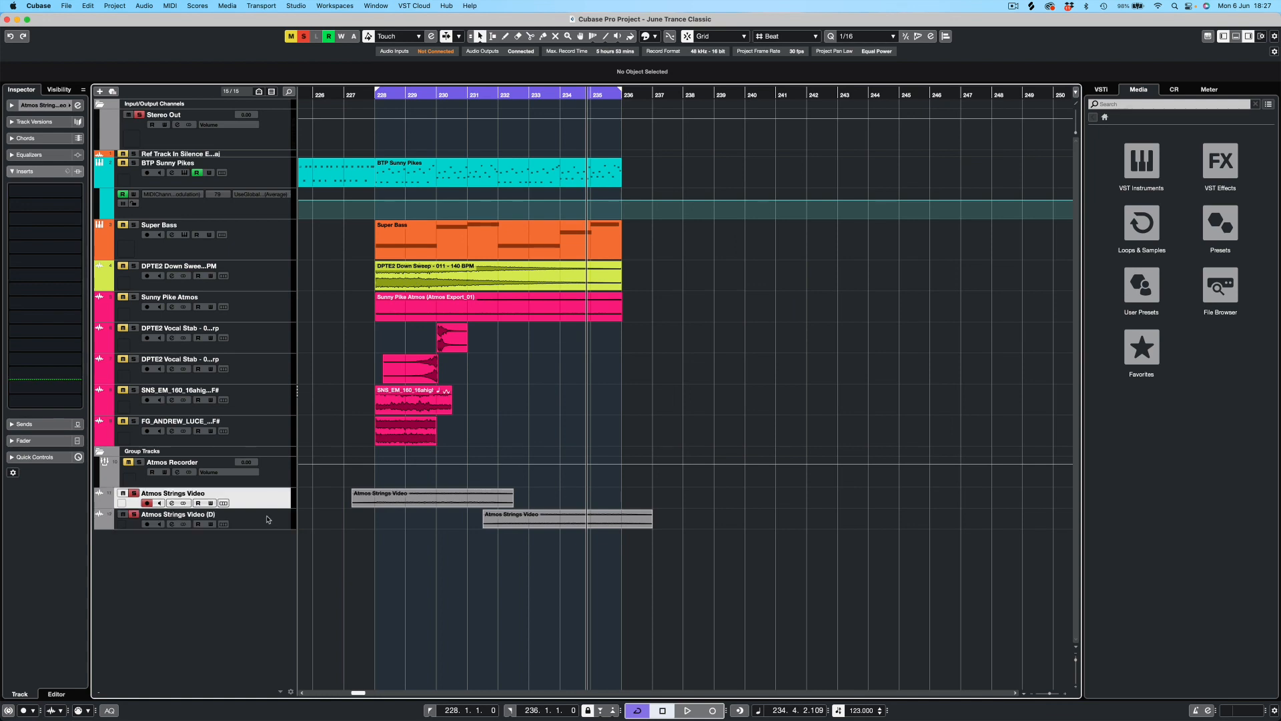
pyautogui.doubleClick(173, 494)
pyautogui.write('Atmos Strings')
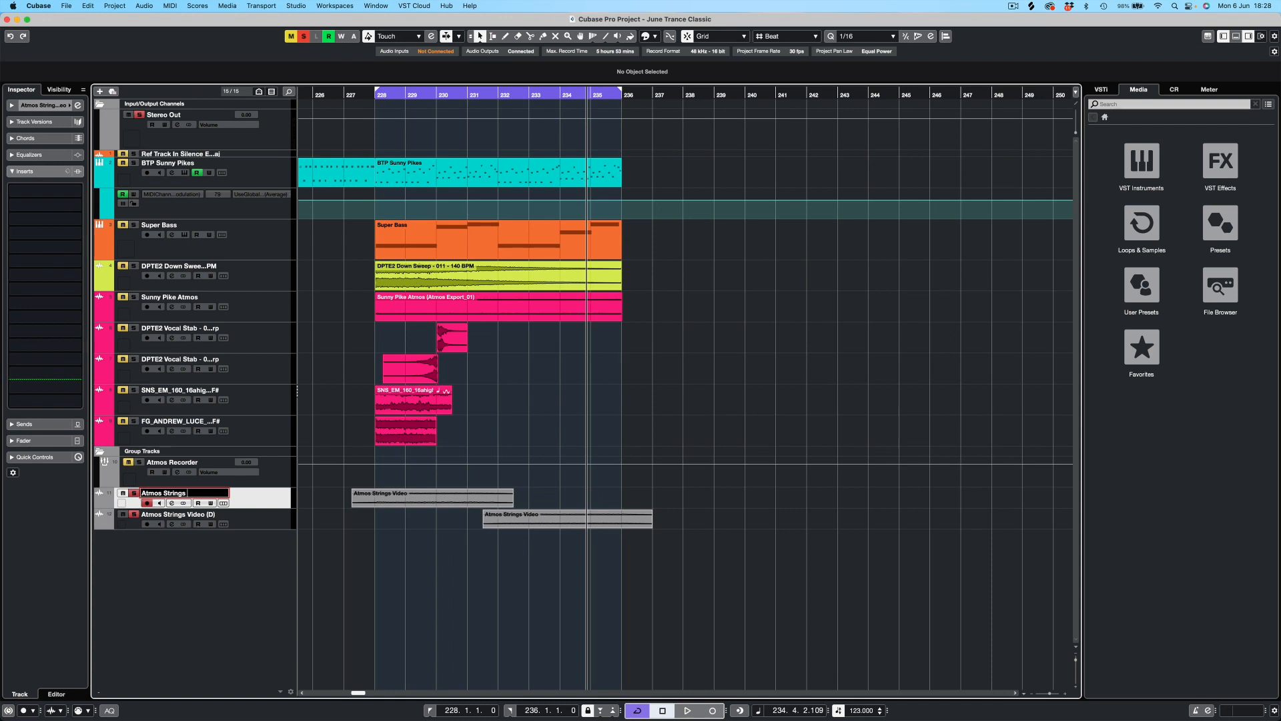
pyautogui.write(' C1')
pyautogui.press('Return')
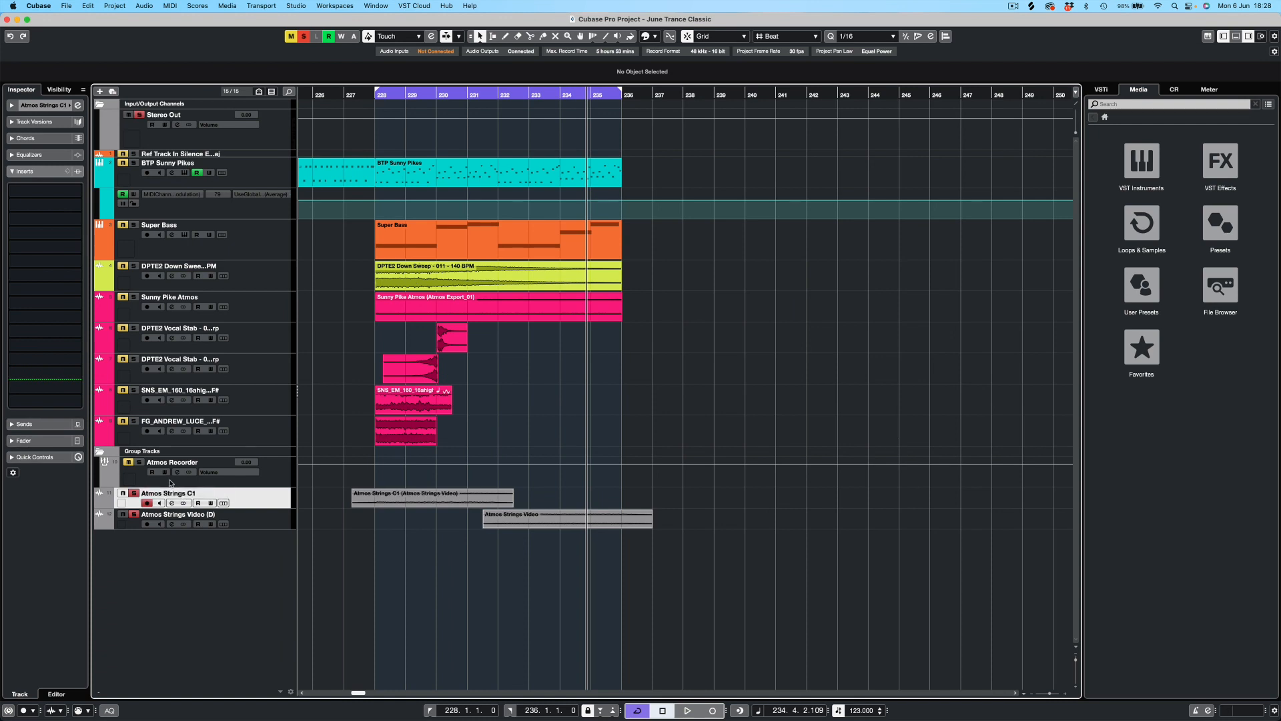
# - Copy the Atmos Strings C1 name to the duplicated track and change it to Atmos Strings C2
pyautogui.doubleClick(168, 493)
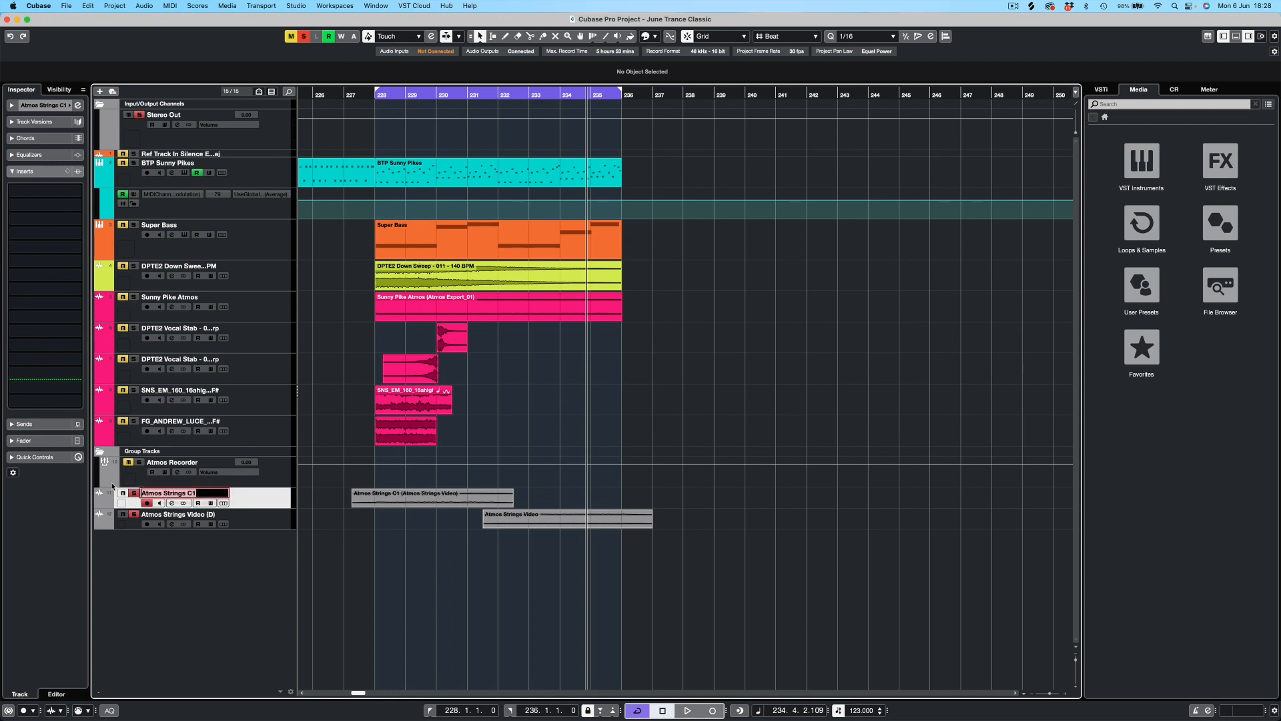
pyautogui.press('super+c')
pyautogui.doubleClick(168, 520)
pyautogui.press('super+v')
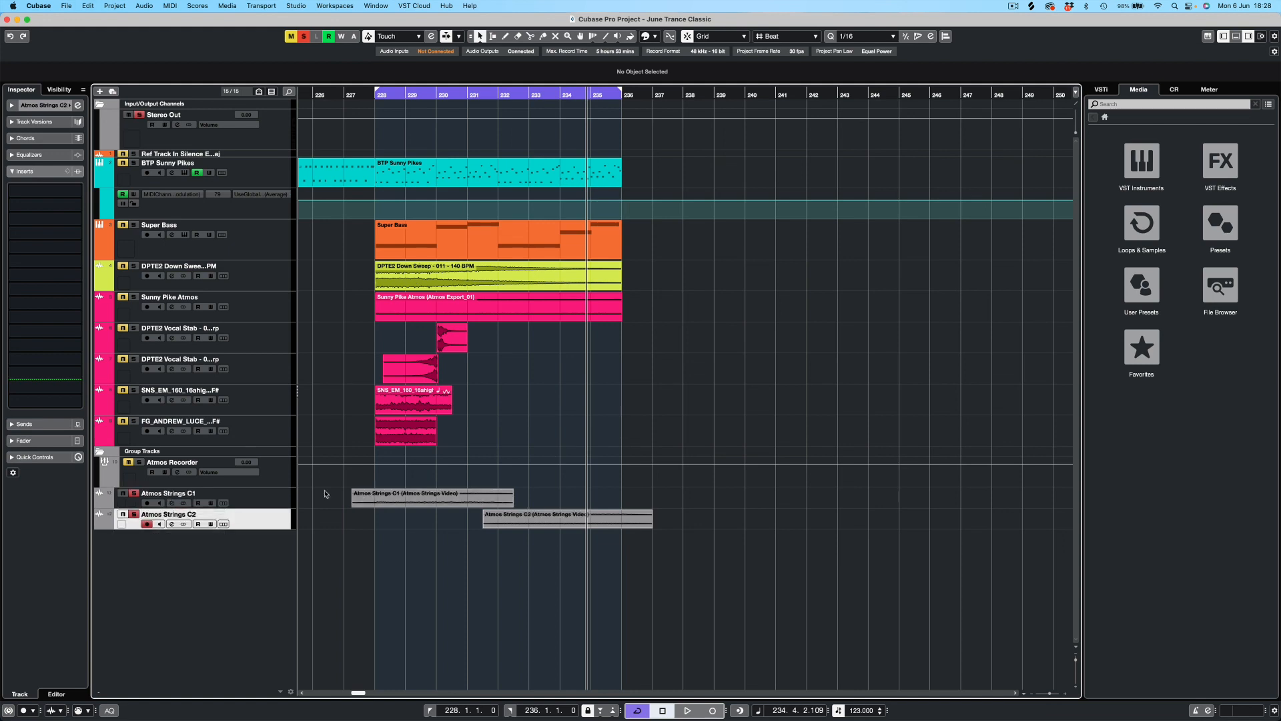
# - Route the Atmos Strings C1 and C2 tracks to a new stereo group channel named Atmos Strings, with Stereo Out as its output
pyautogui.keyDown('shift'); pyautogui.click(280, 499); pyautogui.keyUp('shift')
pyautogui.rightClick(283, 498)
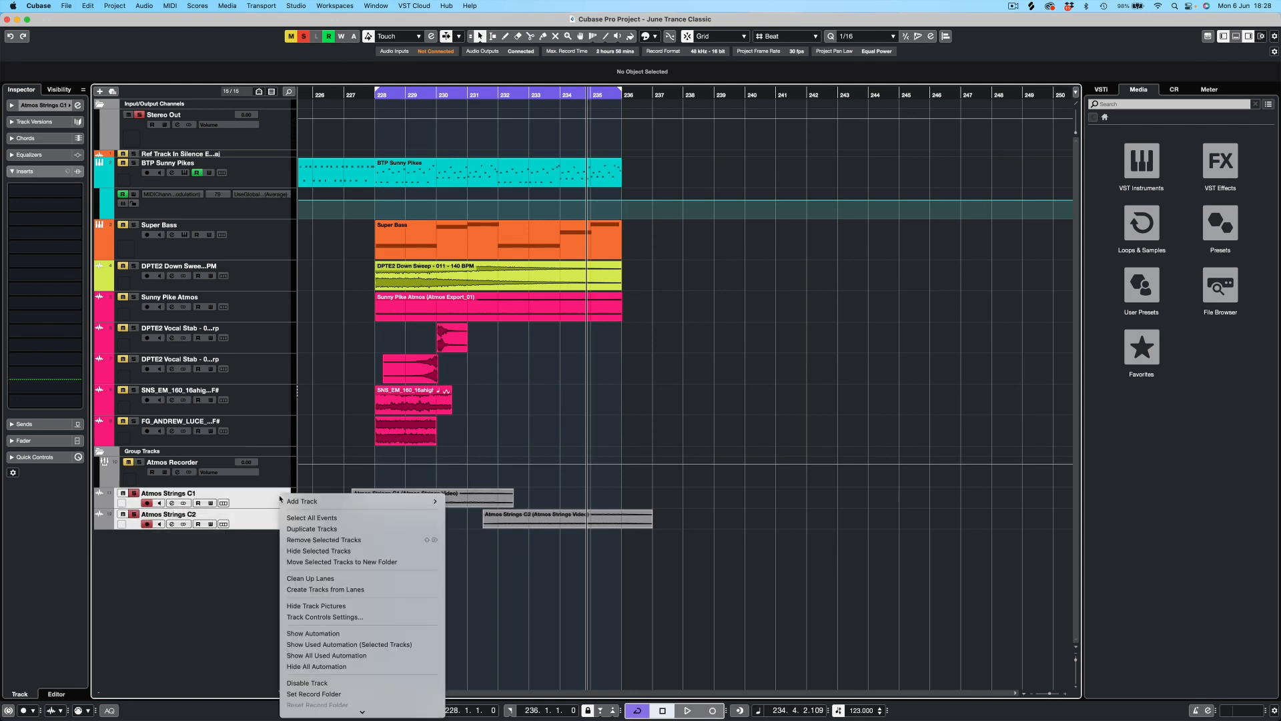
pyautogui.moveTo(344, 506)
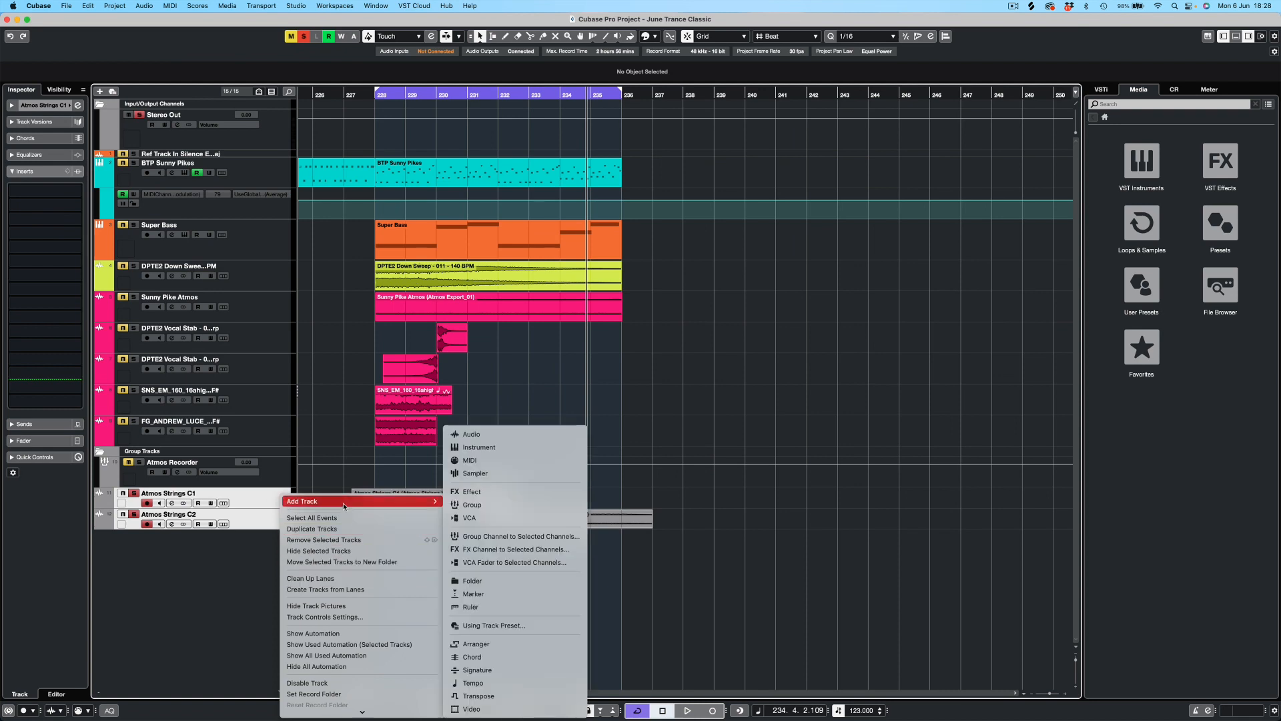
pyautogui.click(489, 537)
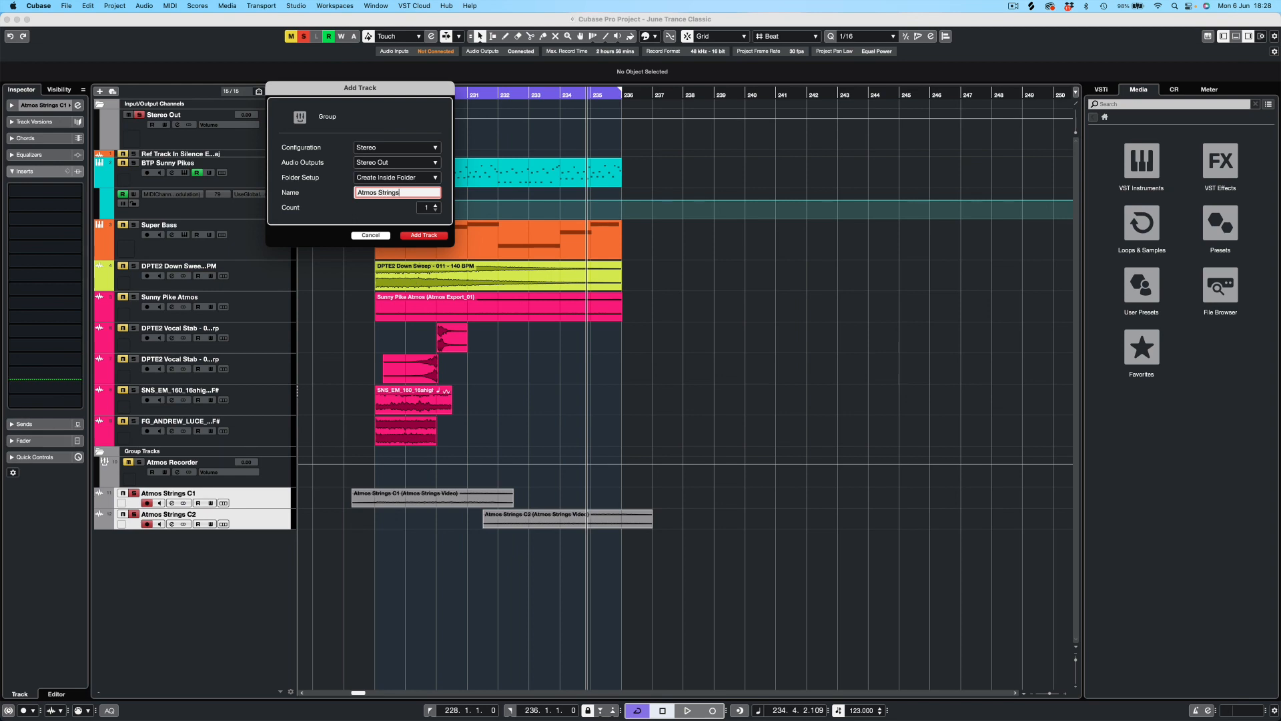
pyautogui.click(423, 235)
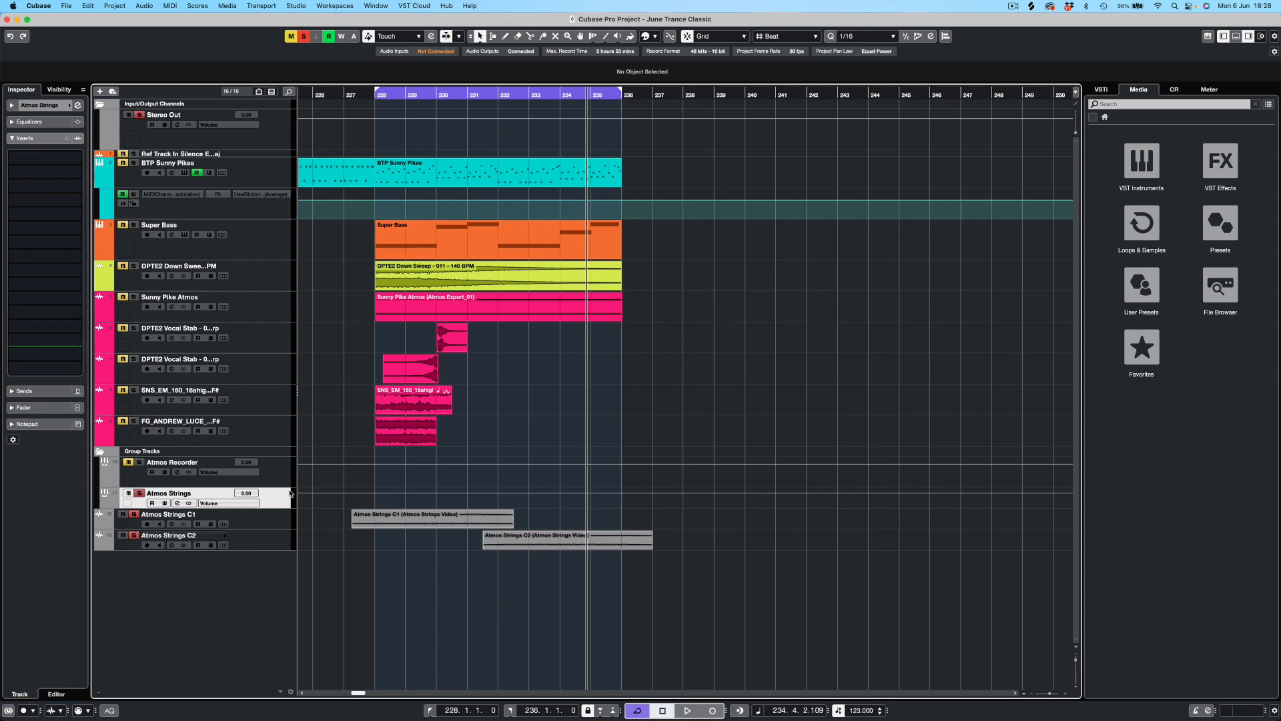
# - Start playback in the mixer and insert Pro-Q 3 in the first insert slot of the Atmos Strings group
pyautogui.press('F3')
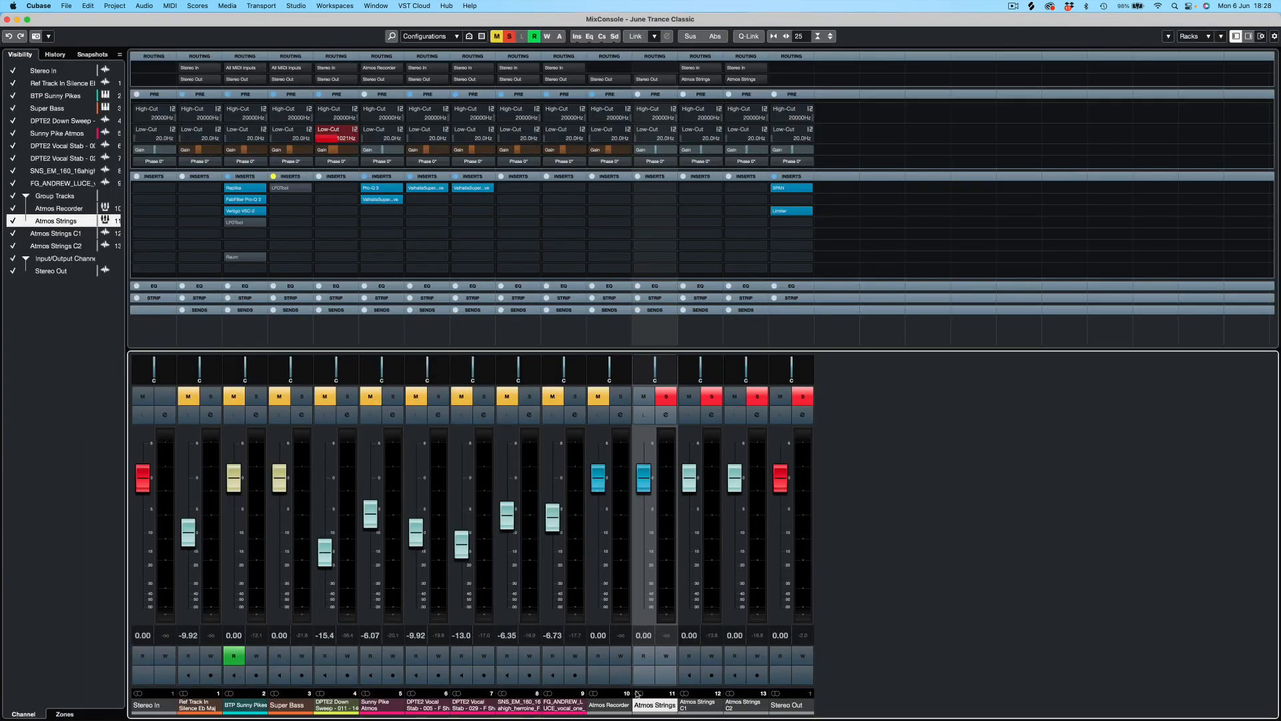
pyautogui.press('space')
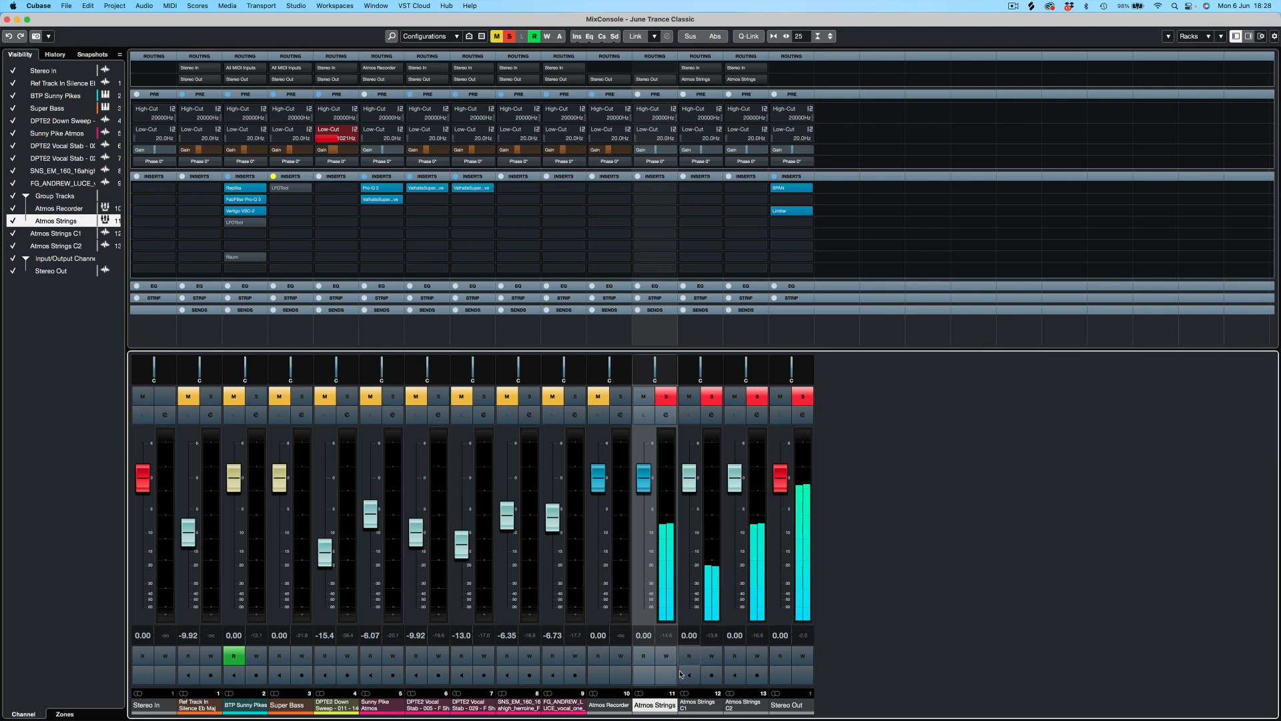
pyautogui.click(660, 190)
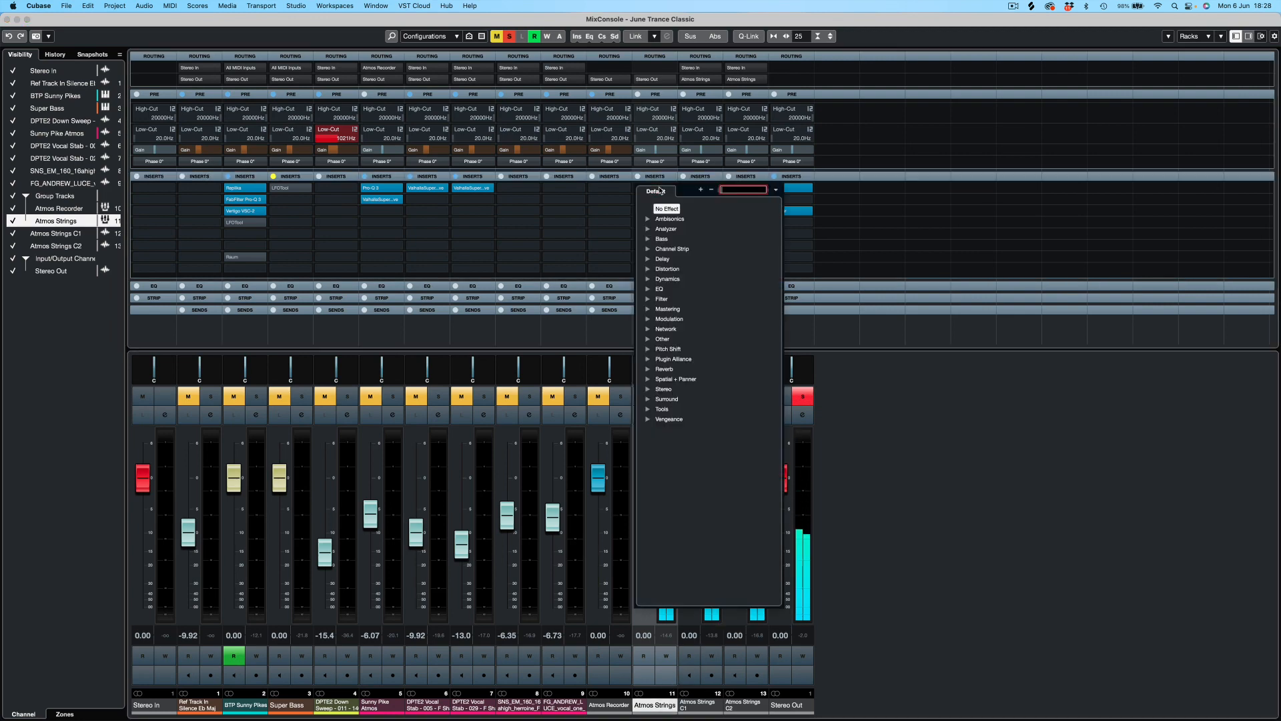
pyautogui.write('pro')
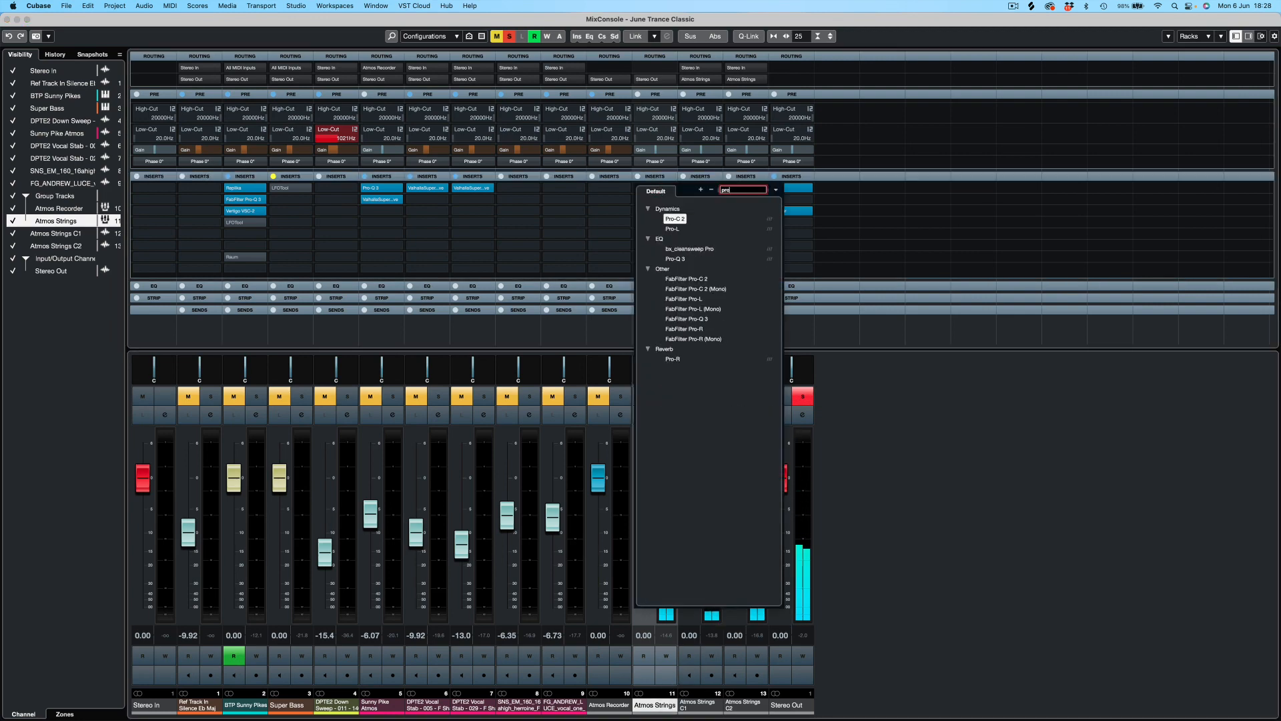
pyautogui.click(675, 259)
# - Set a 12 dB/oct low cut at about 357 Hz and a narrow bell cut at about 468 Hz in Pro-Q 3, then close it
pyautogui.click(238, 281)
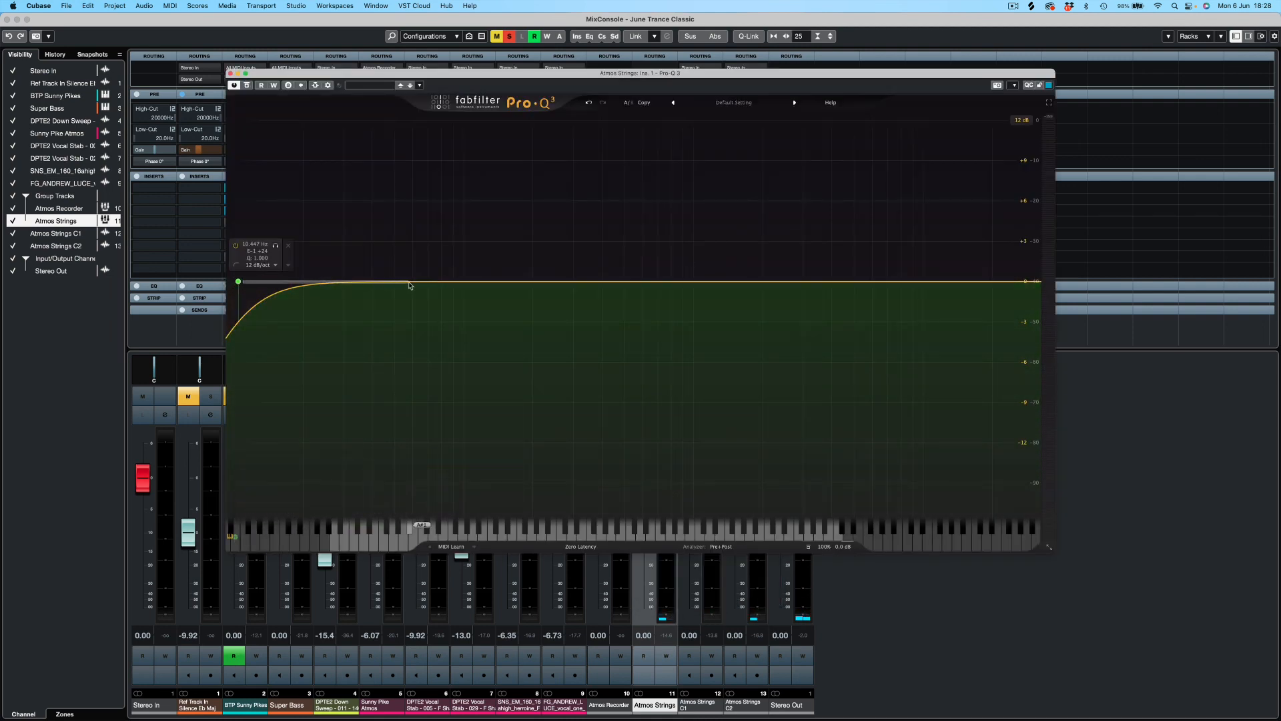
pyautogui.moveTo(243, 280); pyautogui.dragTo(594, 334)
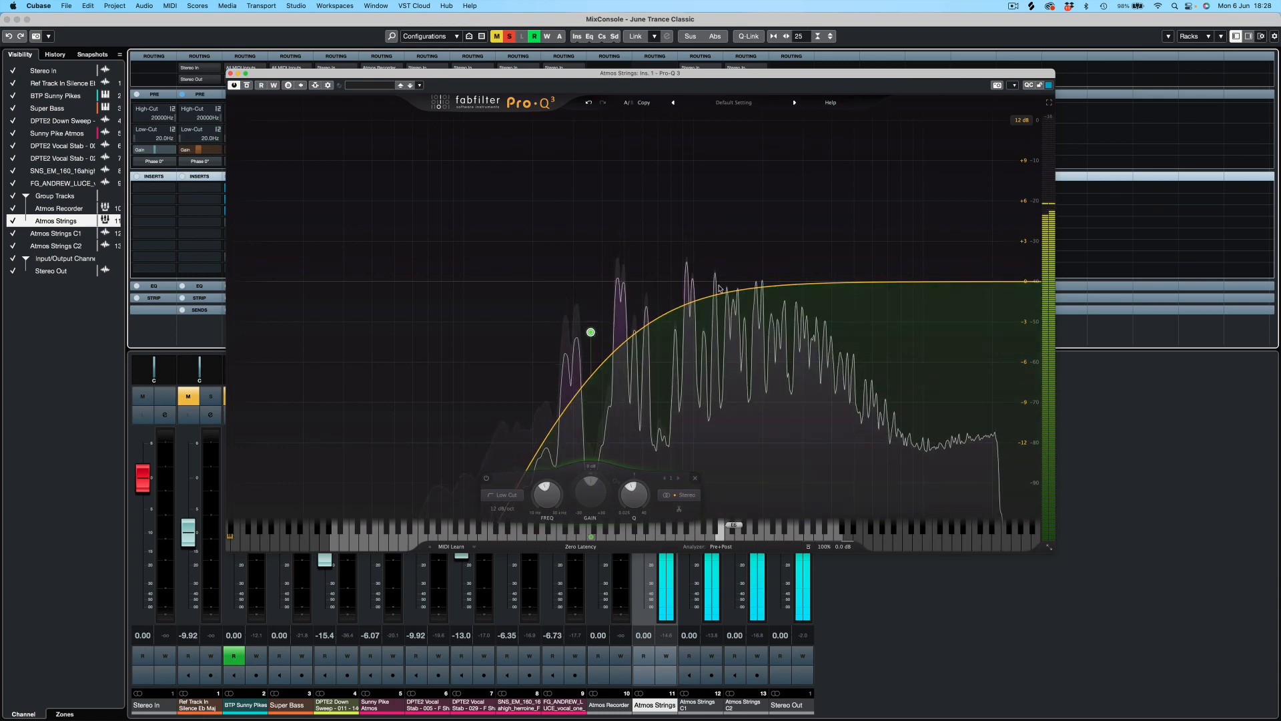
pyautogui.doubleClick(666, 281)
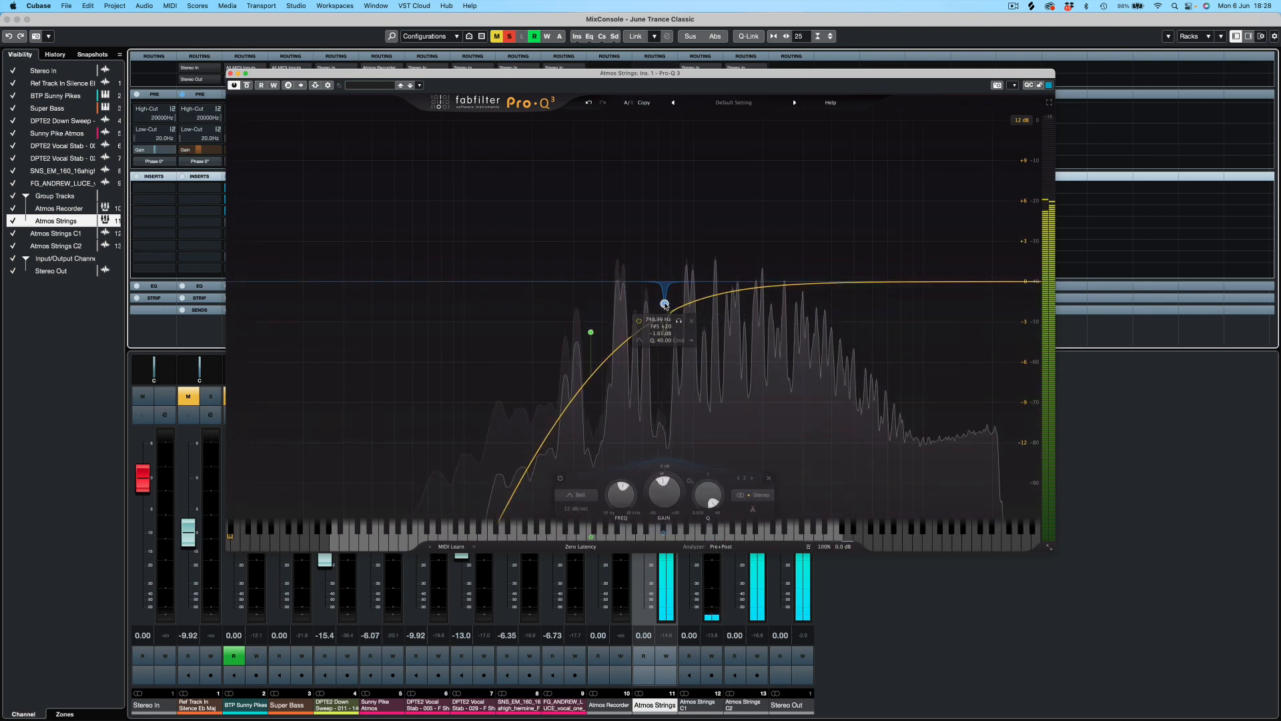
pyautogui.moveTo(664, 304); pyautogui.dragTo(618, 192)
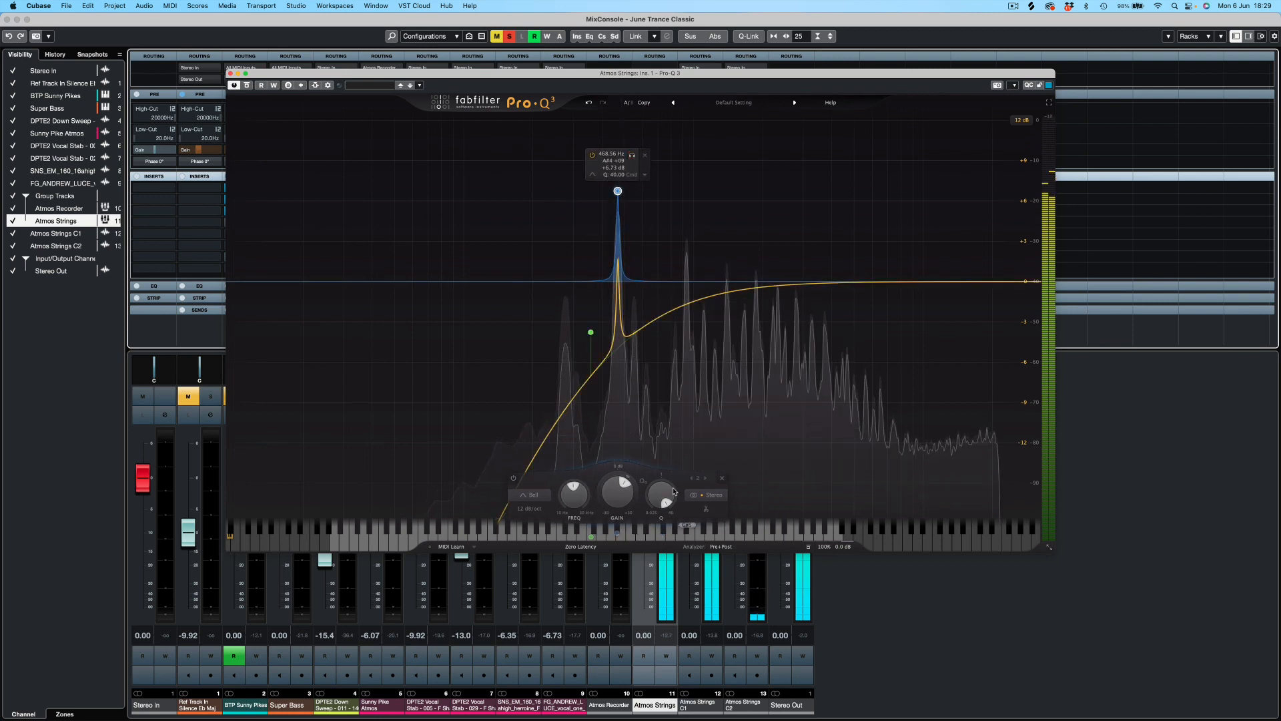
pyautogui.moveTo(620, 489); pyautogui.dragTo(618, 539)
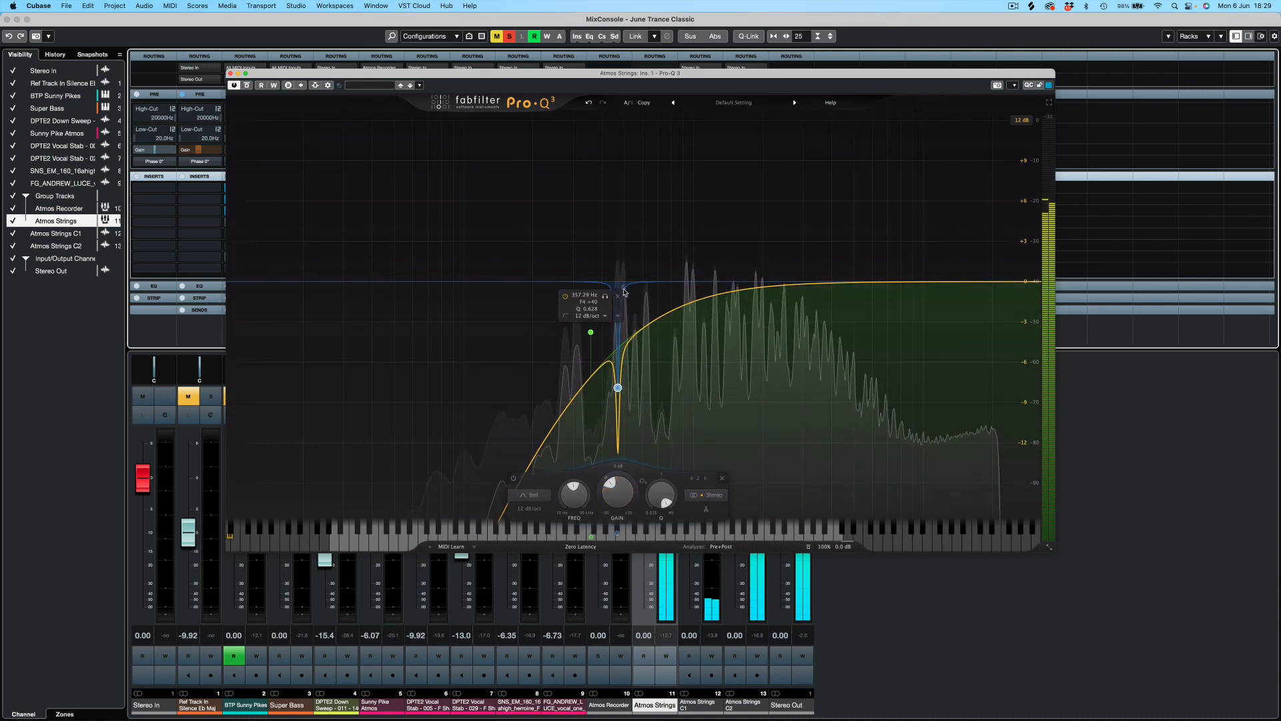
pyautogui.press('F3')
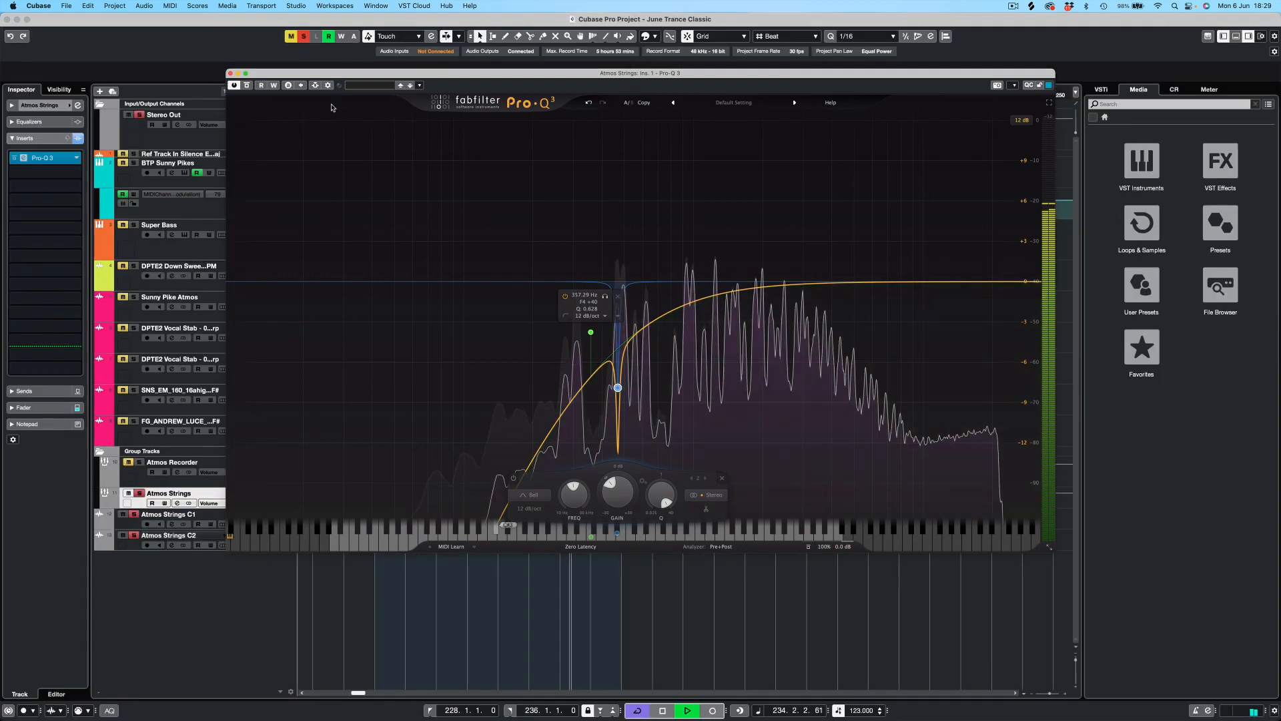
pyautogui.click(230, 74)
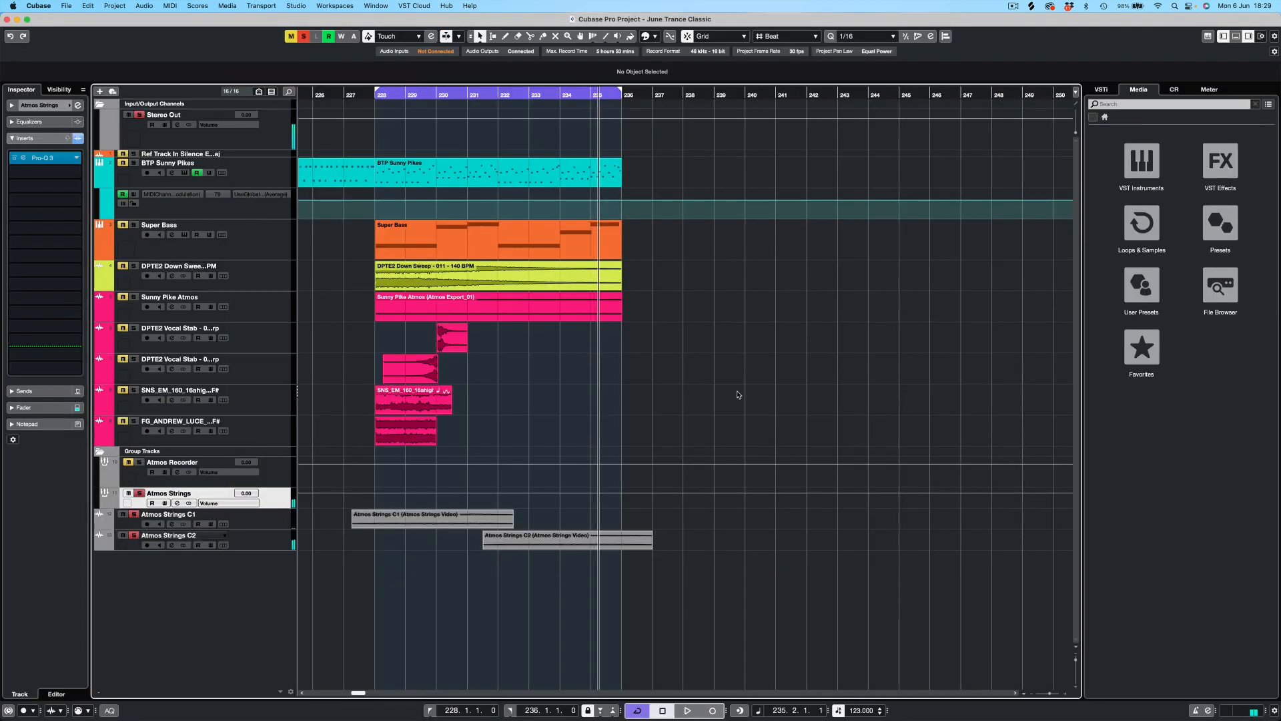
# - Insert ValhallaSupermassive in the second insert slot of the Atmos Strings group
pyautogui.press('F3')
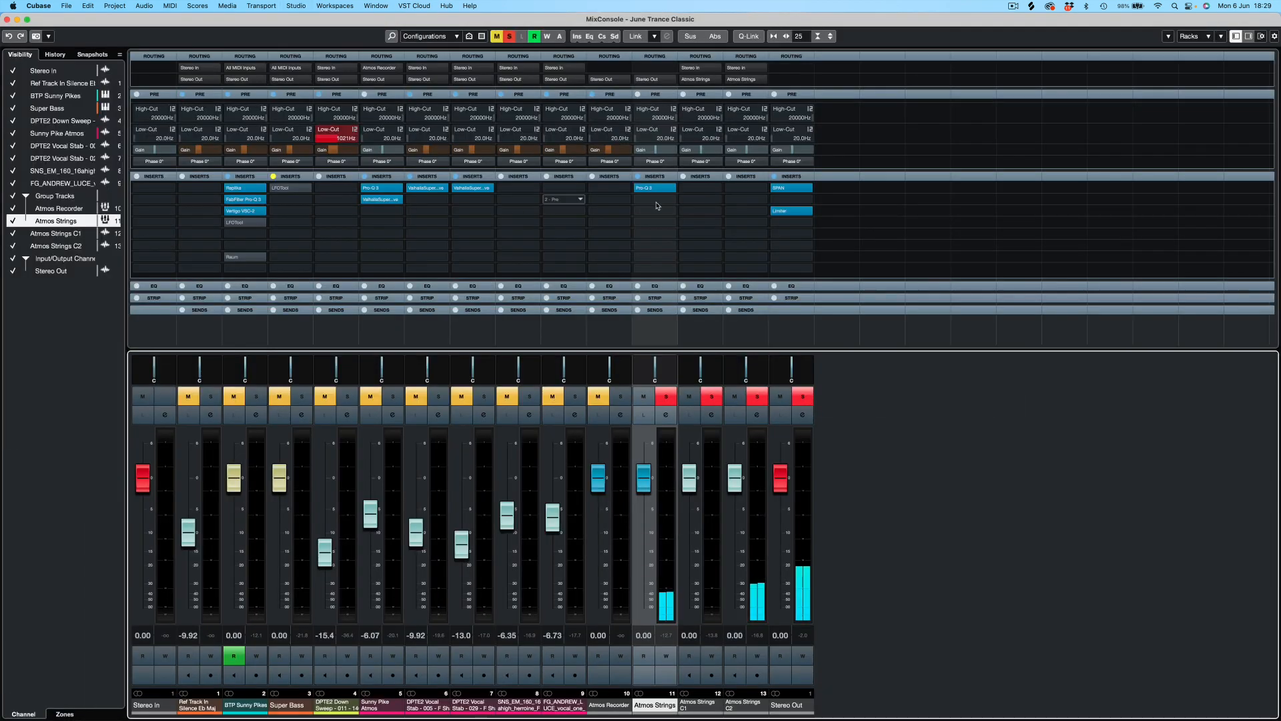
pyautogui.press('F3')
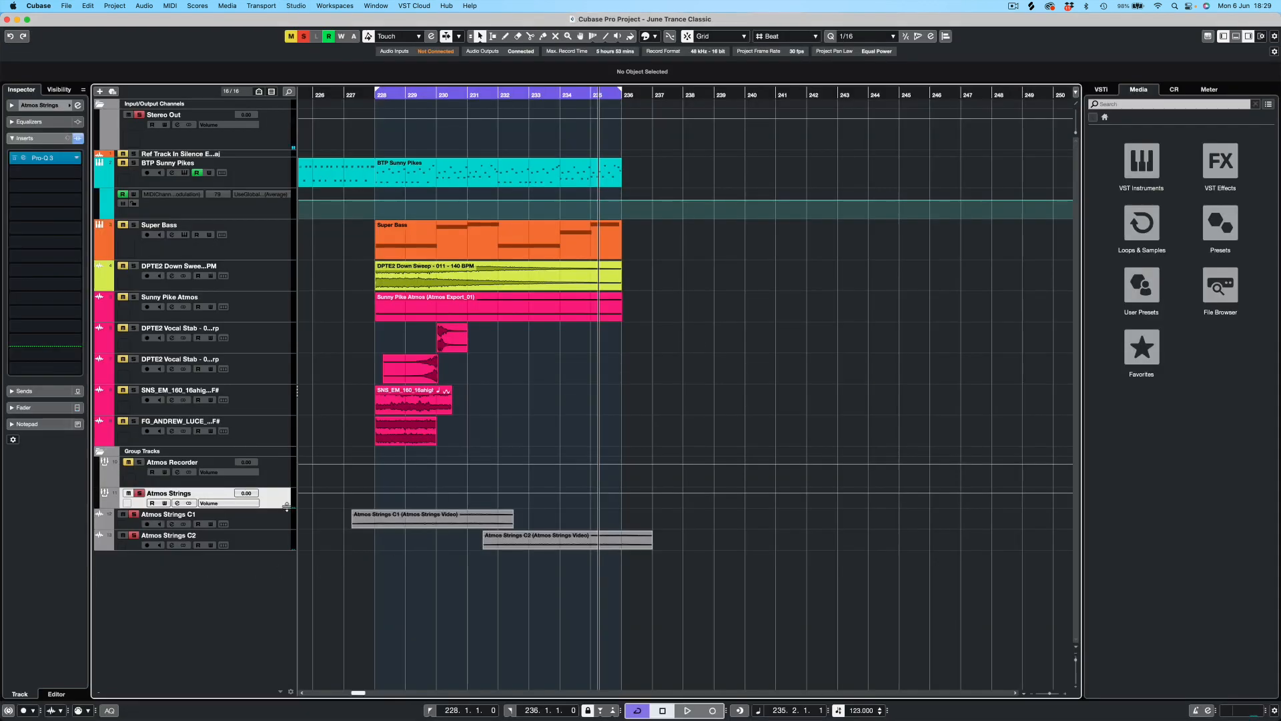
pyautogui.click(53, 171)
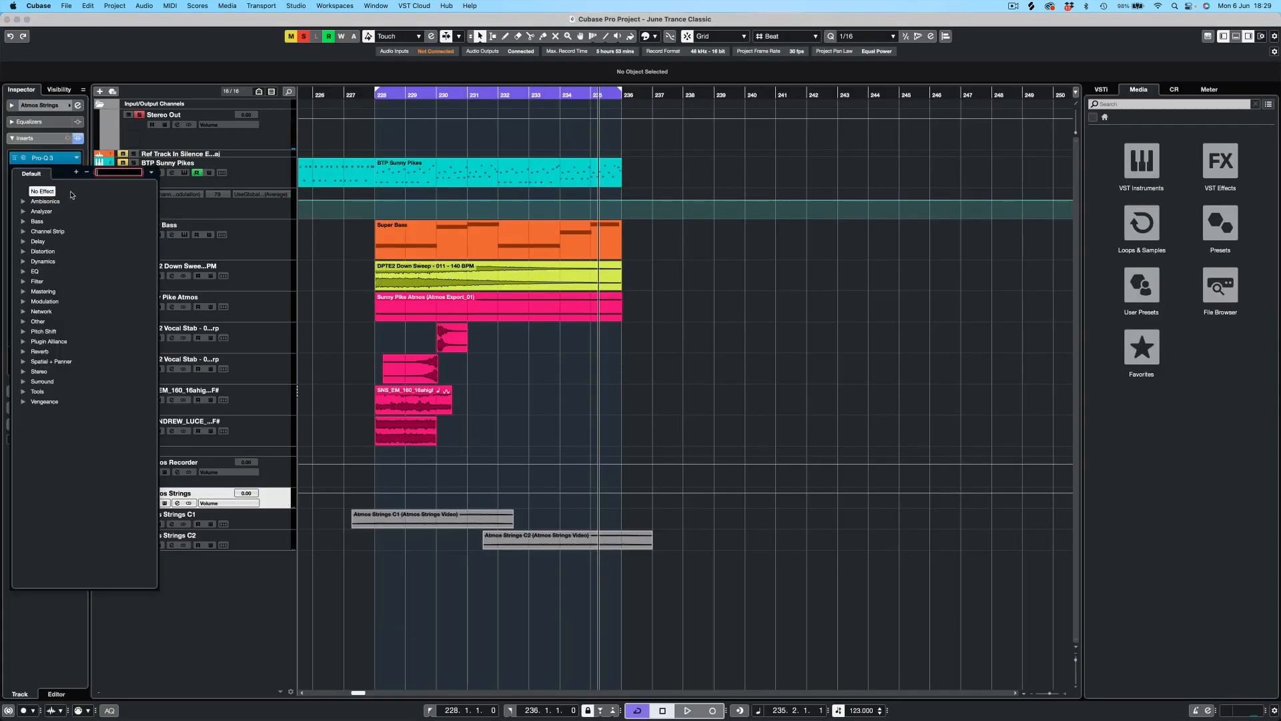
pyautogui.write('val')
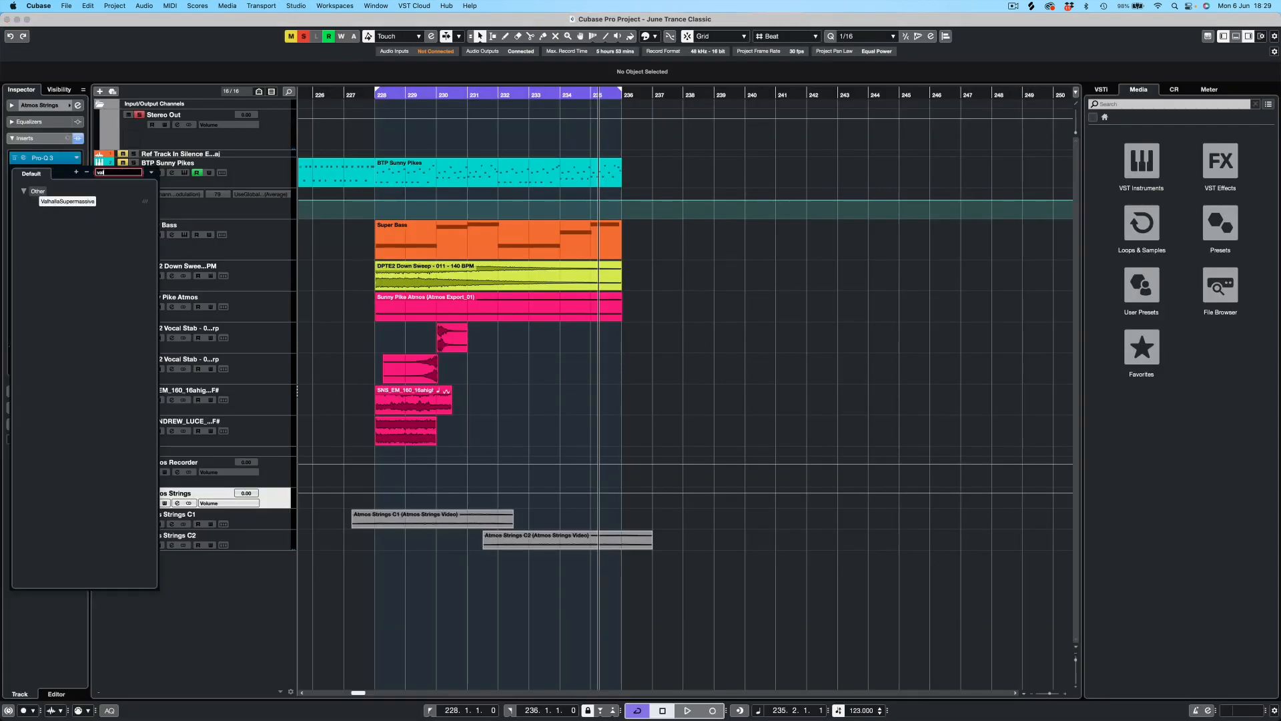
pyautogui.click(90, 204)
# - Load the large reverb preset Splashy Synth in ValhallaSupermassive
pyautogui.click(731, 332)
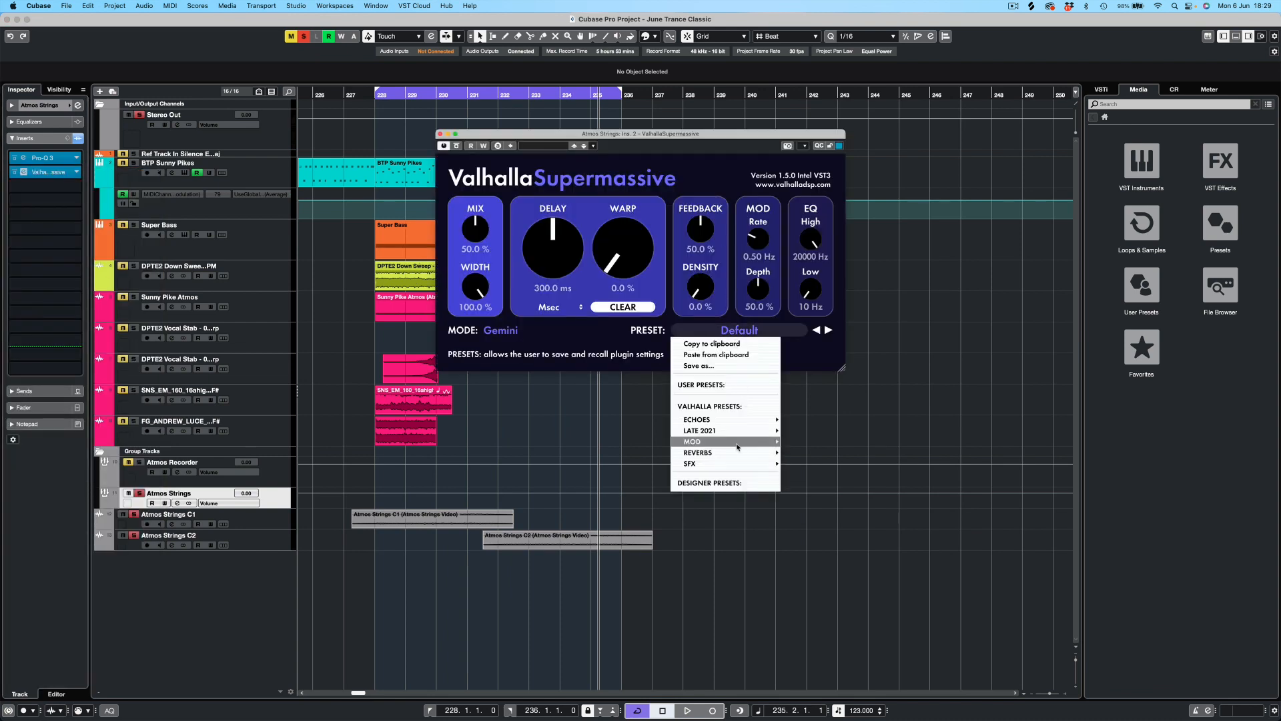
pyautogui.moveTo(735, 452)
pyautogui.moveTo(803, 454)
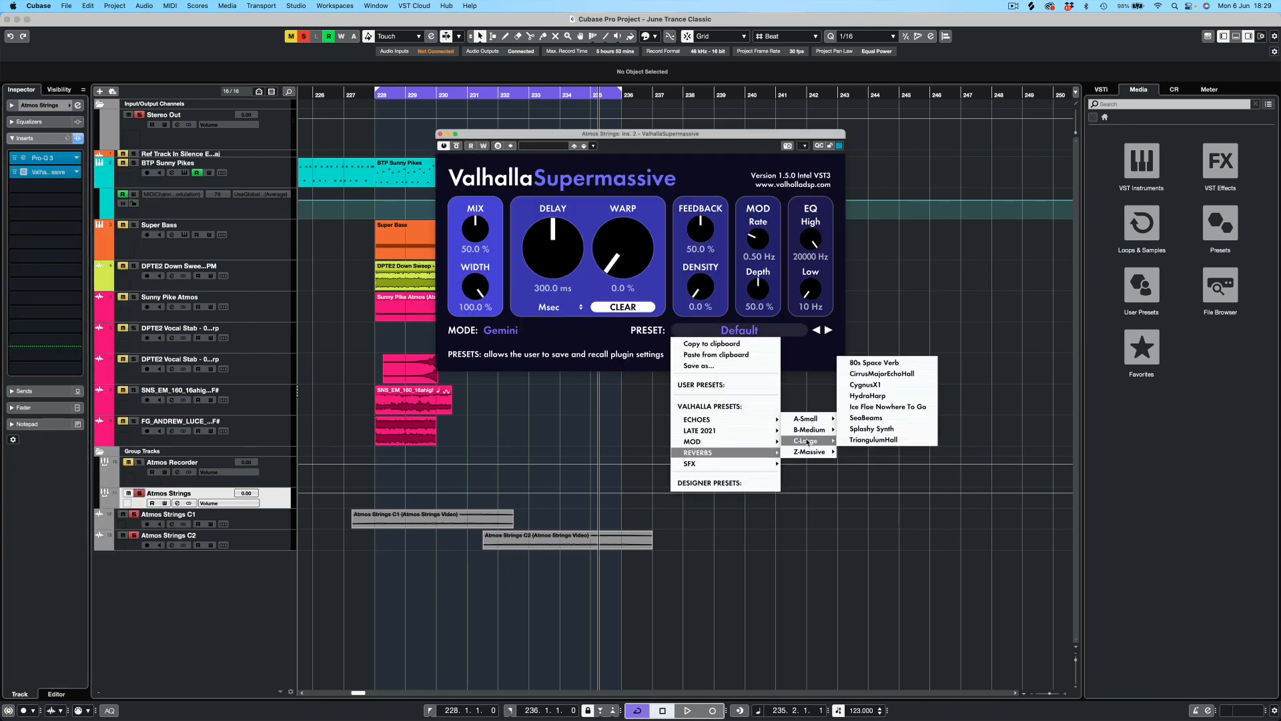
pyautogui.click(874, 431)
# - Set the reverb's low cut to 650 Hz while auditioning the strings from the loop start
pyautogui.moveTo(804, 284); pyautogui.dragTo(806, 264)
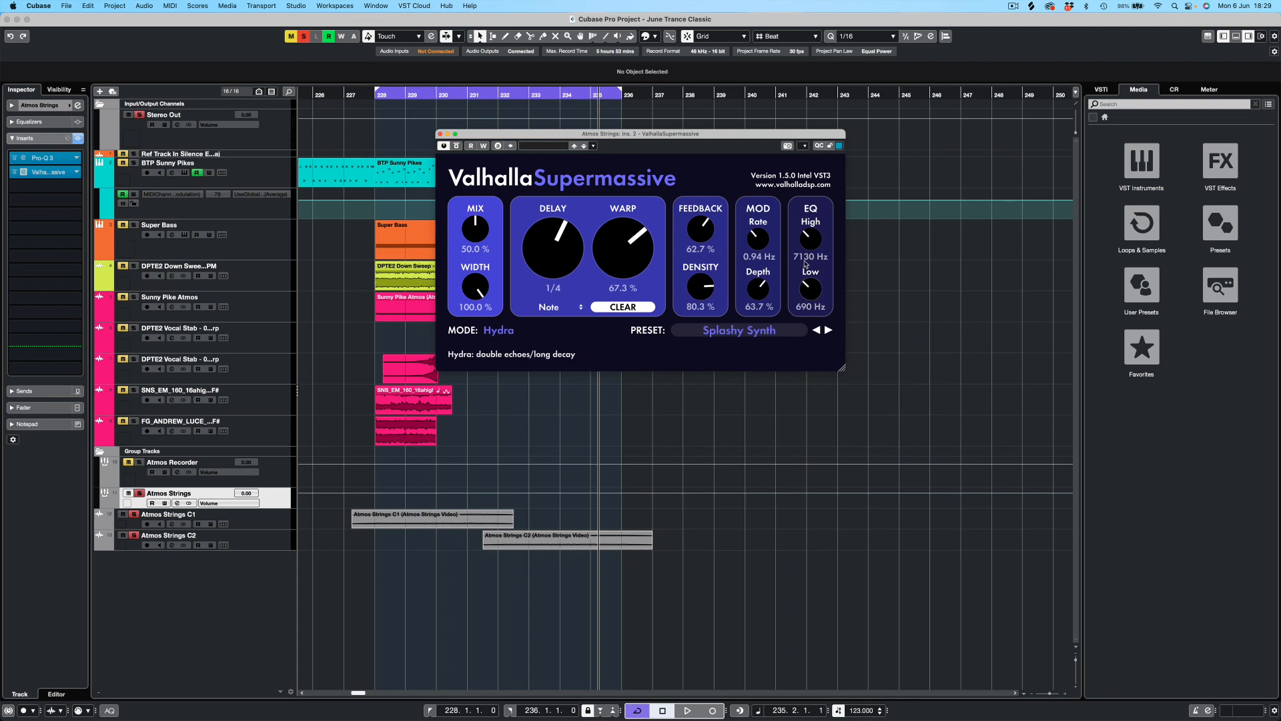
pyautogui.press('space')
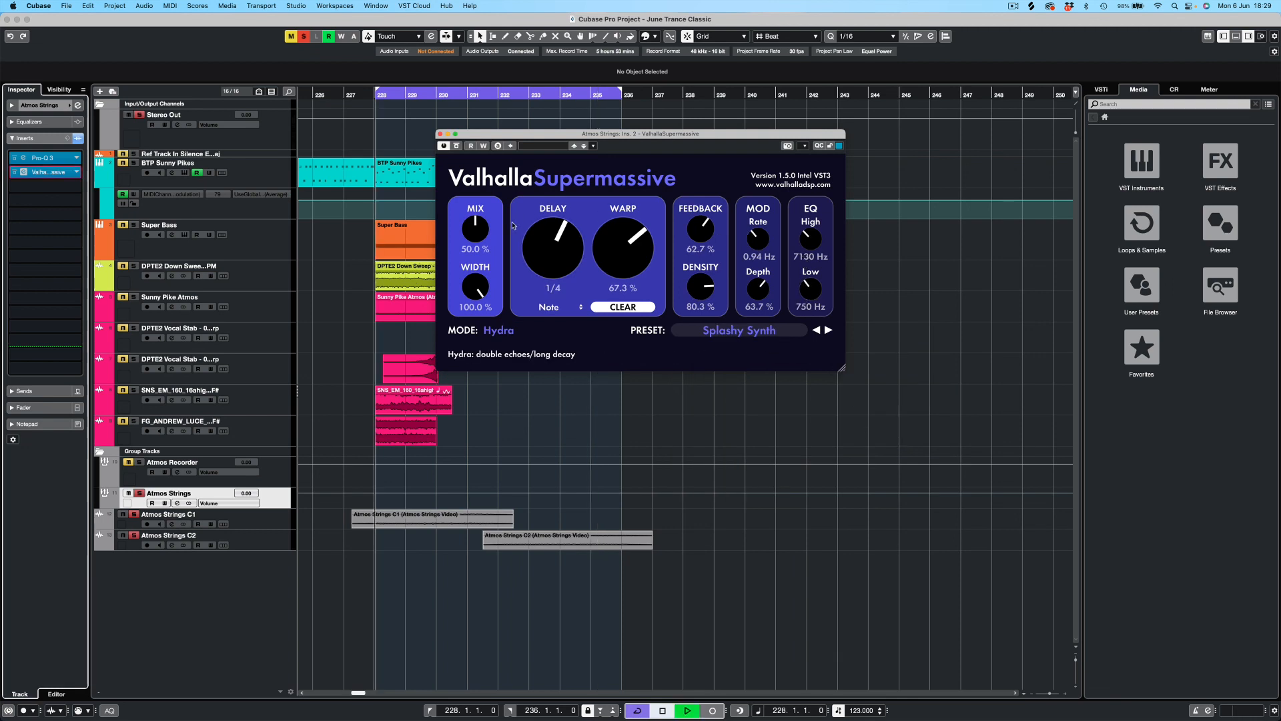
pyautogui.press('space')
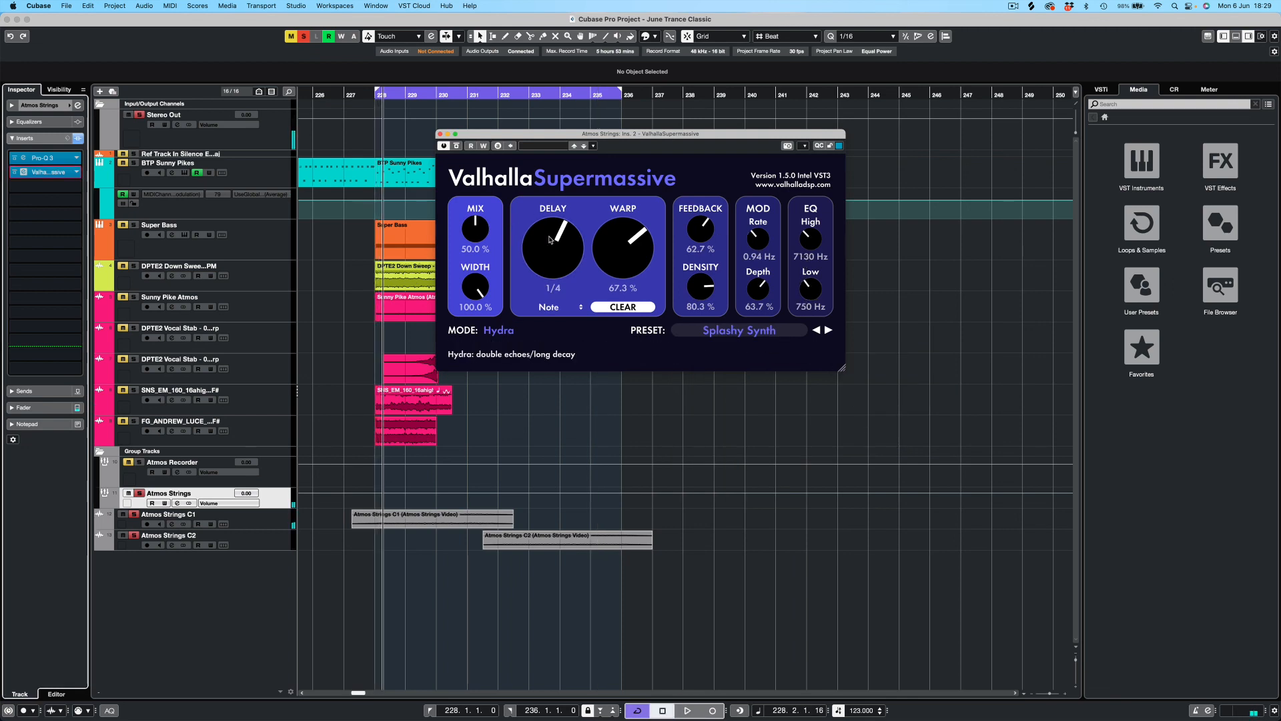
pyautogui.moveTo(818, 292); pyautogui.dragTo(815, 300)
pyautogui.press('KP_1')
pyautogui.press('space')
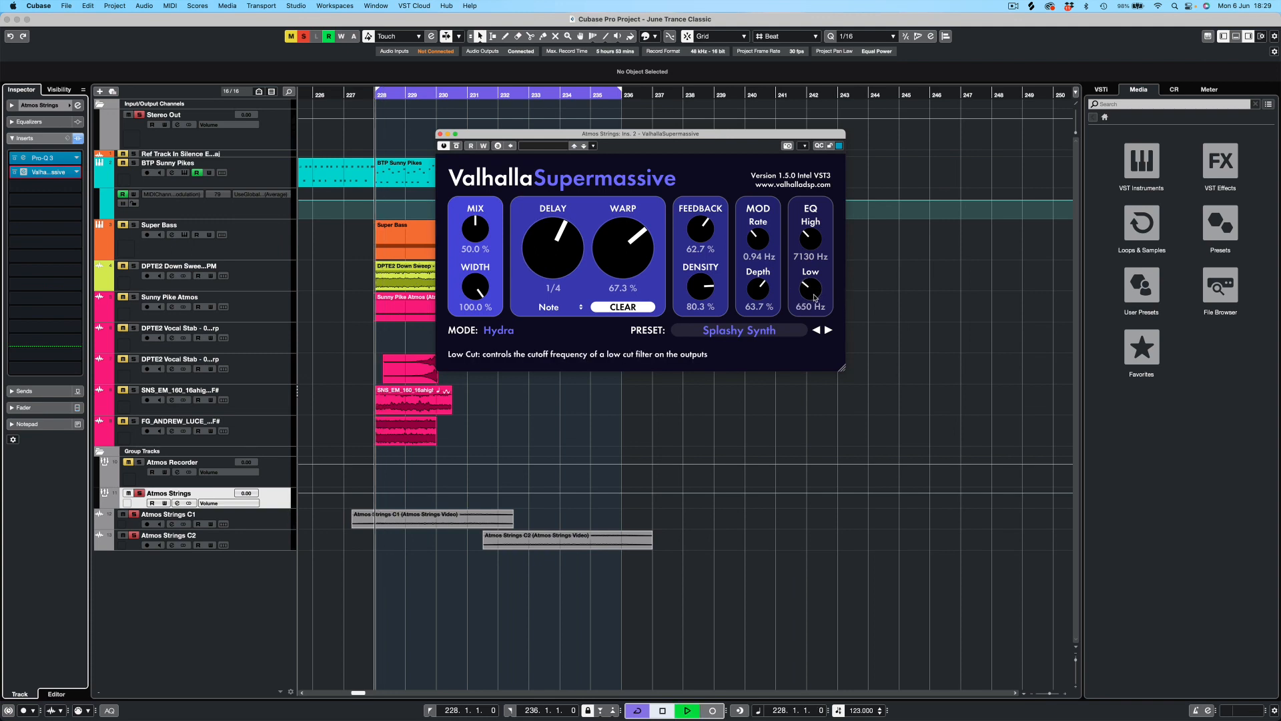
# - Set the reverb's high cut to 4280 Hz and its mix to 45.1%, auditioning between changes, and close the plug-in
pyautogui.press('space')
pyautogui.press('space')
pyautogui.moveTo(805, 247); pyautogui.dragTo(803, 250)
pyautogui.press('KP_1')
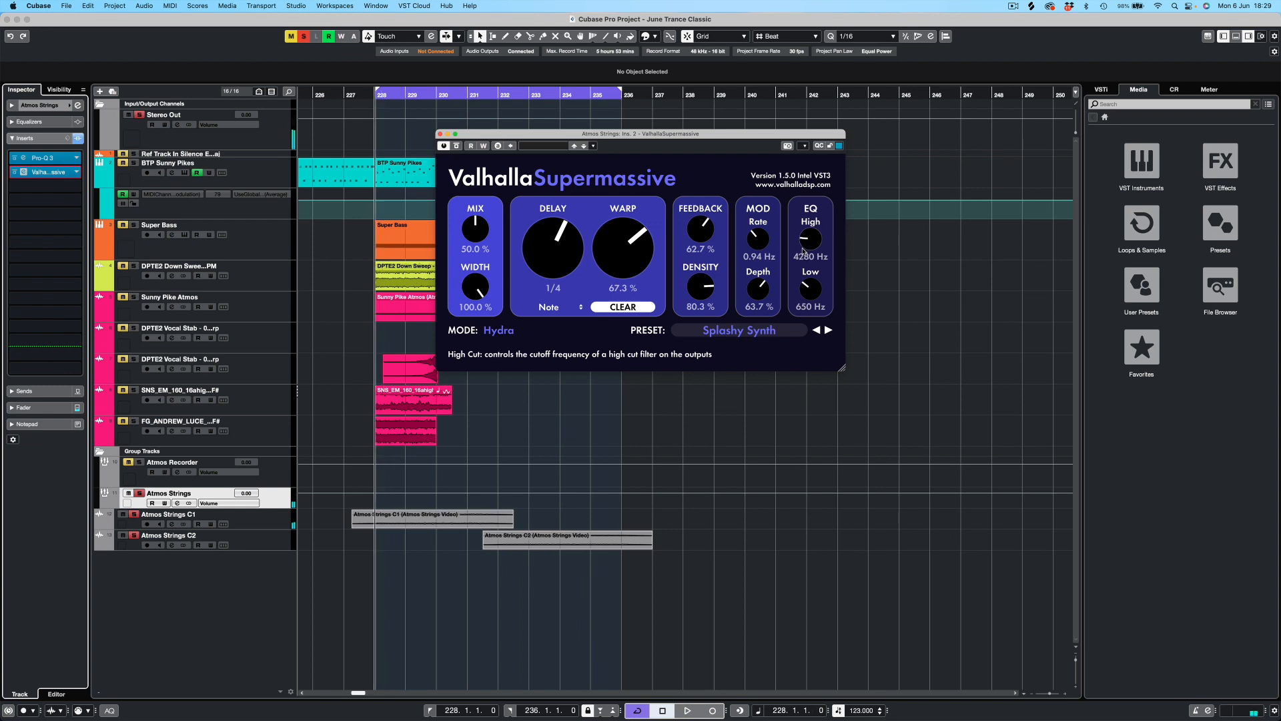
pyautogui.press('space')
pyautogui.press('space')
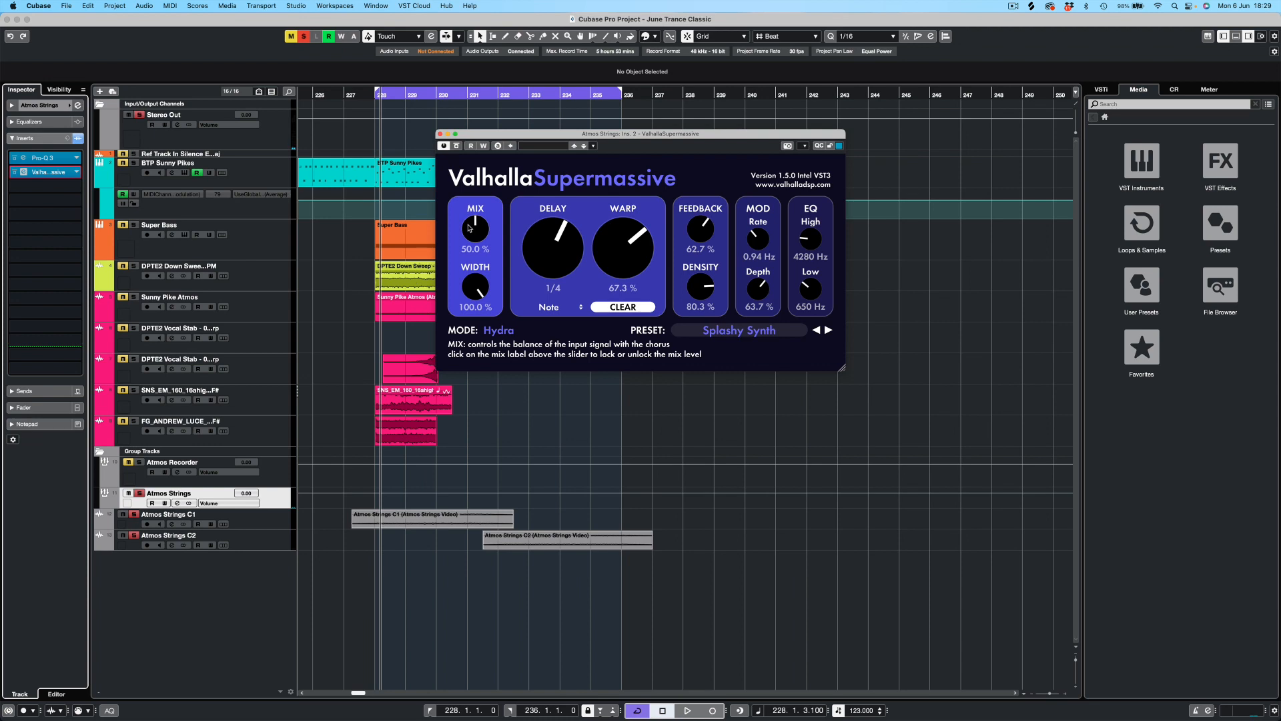
pyautogui.moveTo(468, 234); pyautogui.dragTo(468, 235)
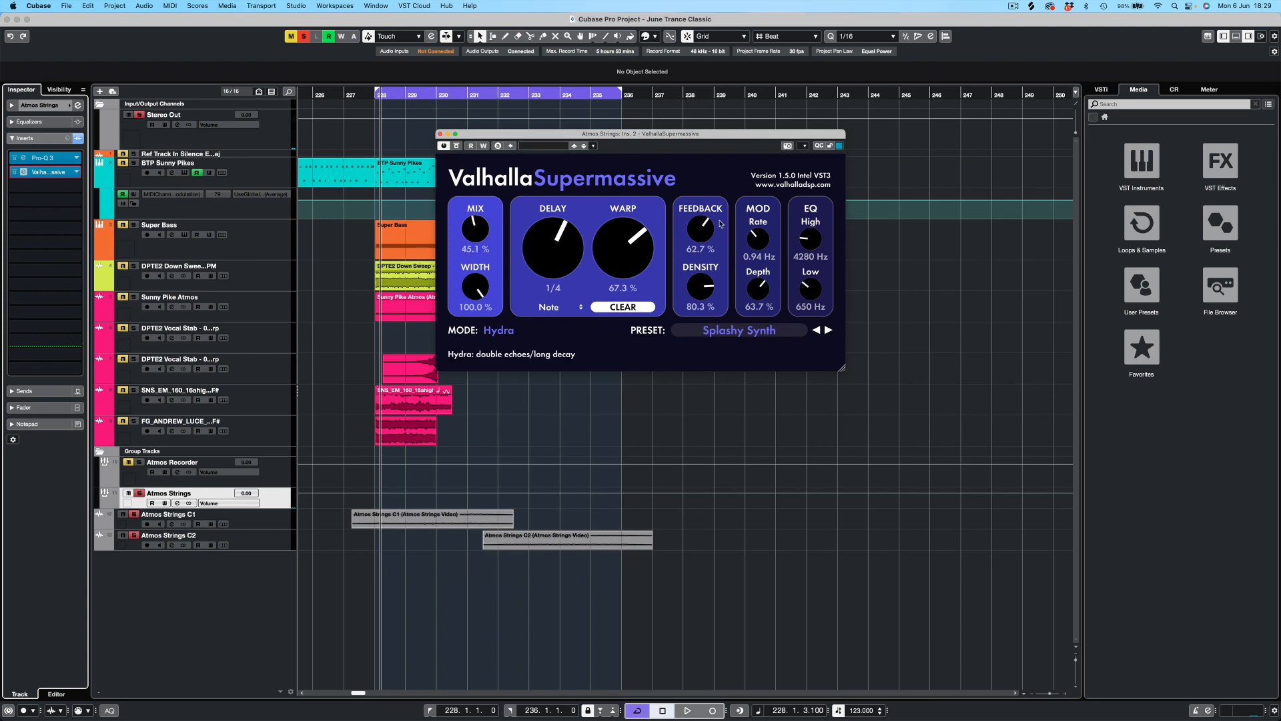
pyautogui.click(440, 134)
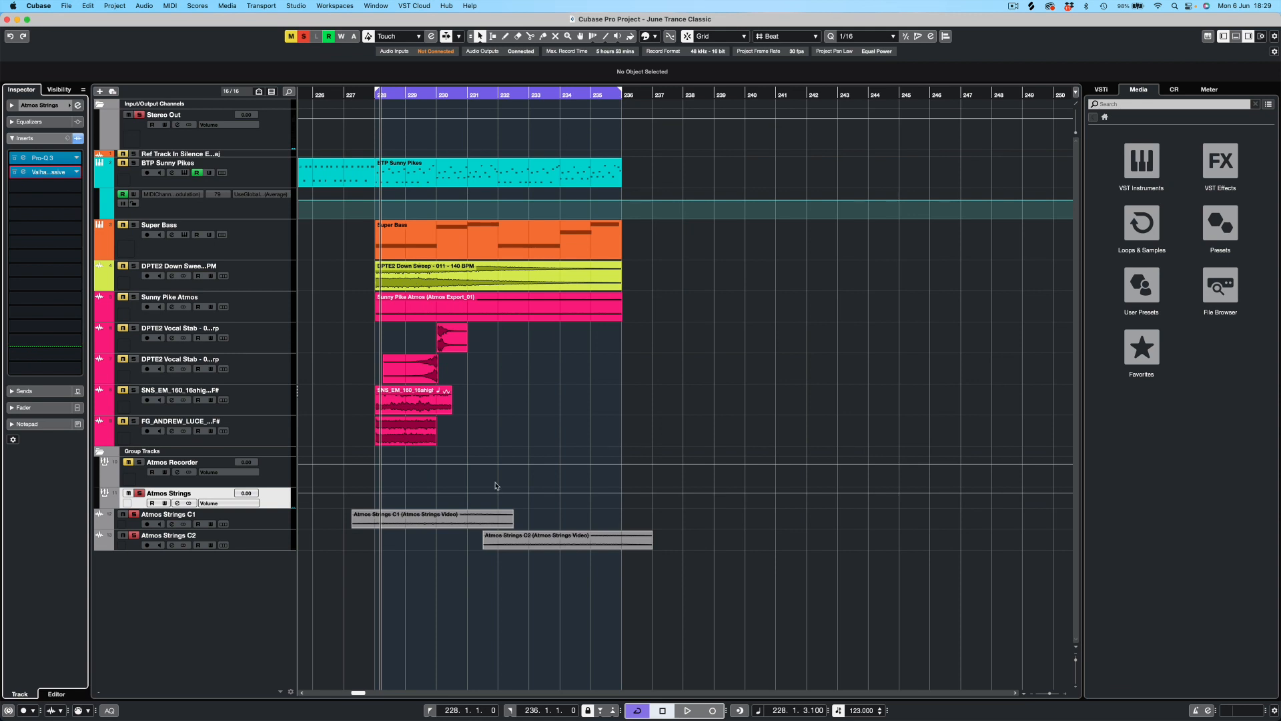
# - Solo the Sunny Pike Atmos track and play it together with the Atmos Strings
pyautogui.press('space')
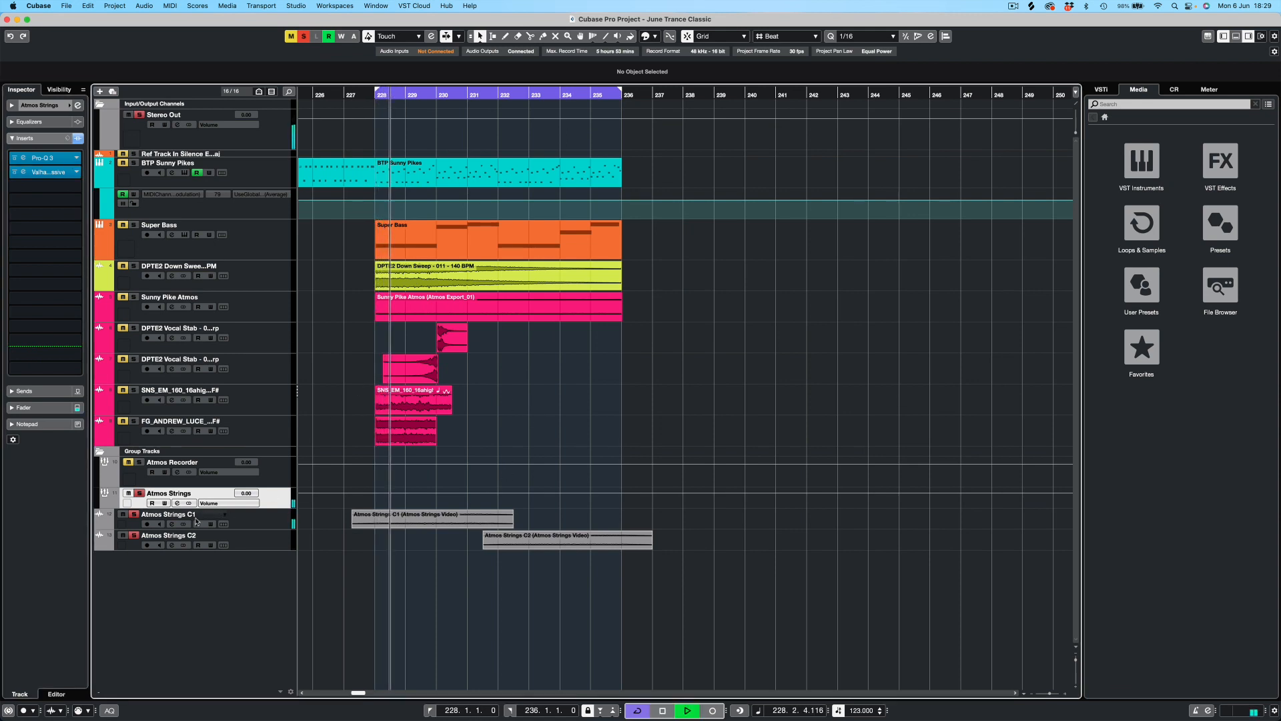
pyautogui.click(134, 298)
pyautogui.press('space')
pyautogui.press('space')
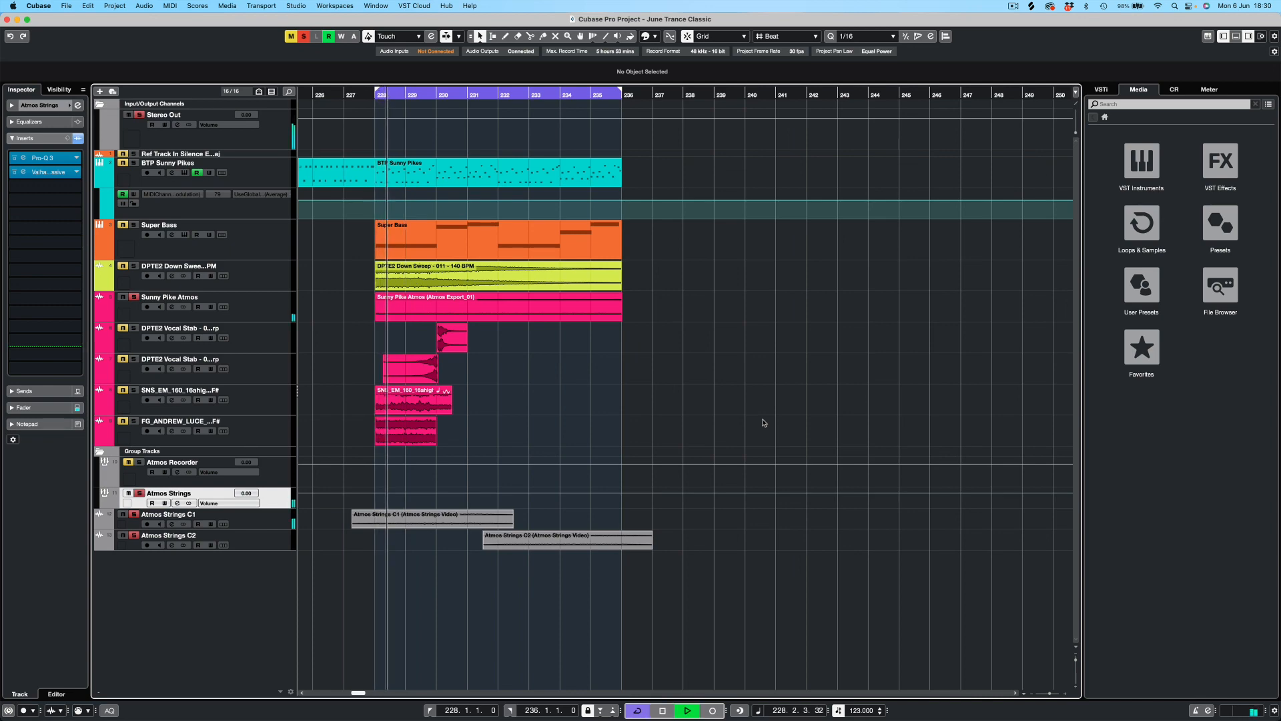
# - Lower the mixer levels to -3.02 dB for Atmos Strings, -2.77 dB for Atmos Strings C1 and -2.20 dB for Atmos Strings C2
pyautogui.press('F3')
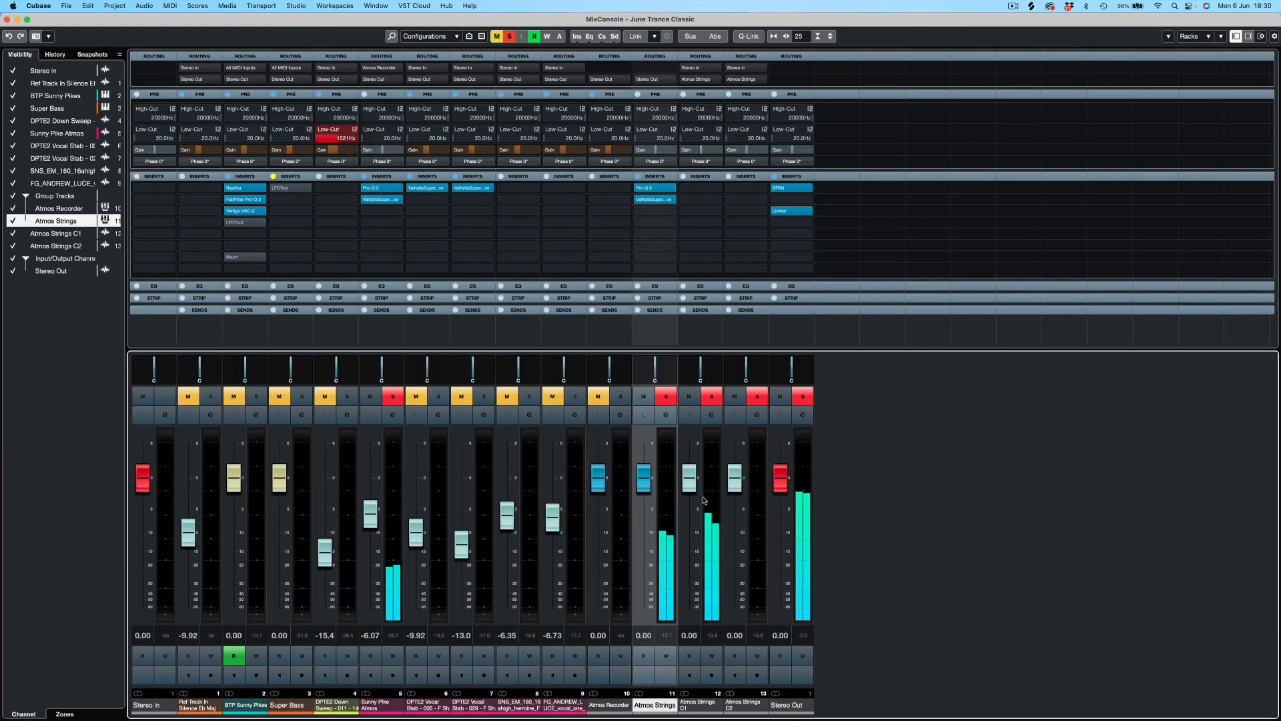
pyautogui.moveTo(644, 478); pyautogui.dragTo(735, 494)
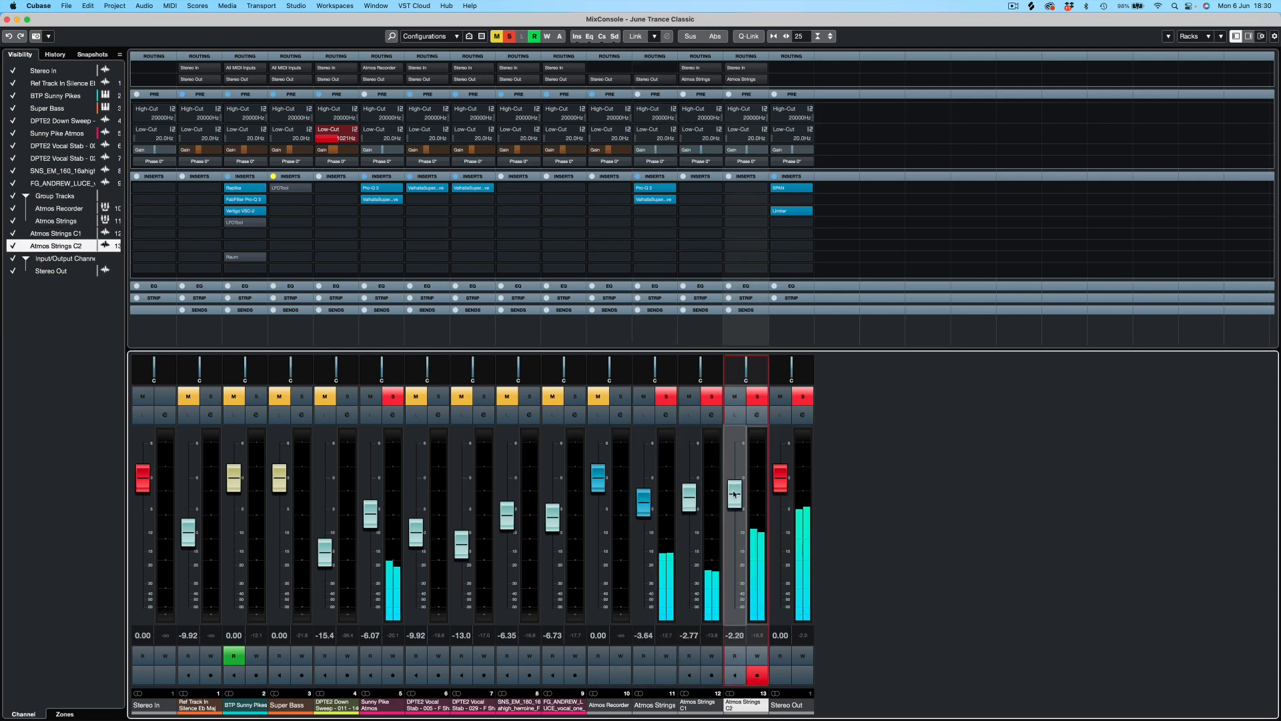
pyautogui.moveTo(646, 500); pyautogui.dragTo(647, 497)
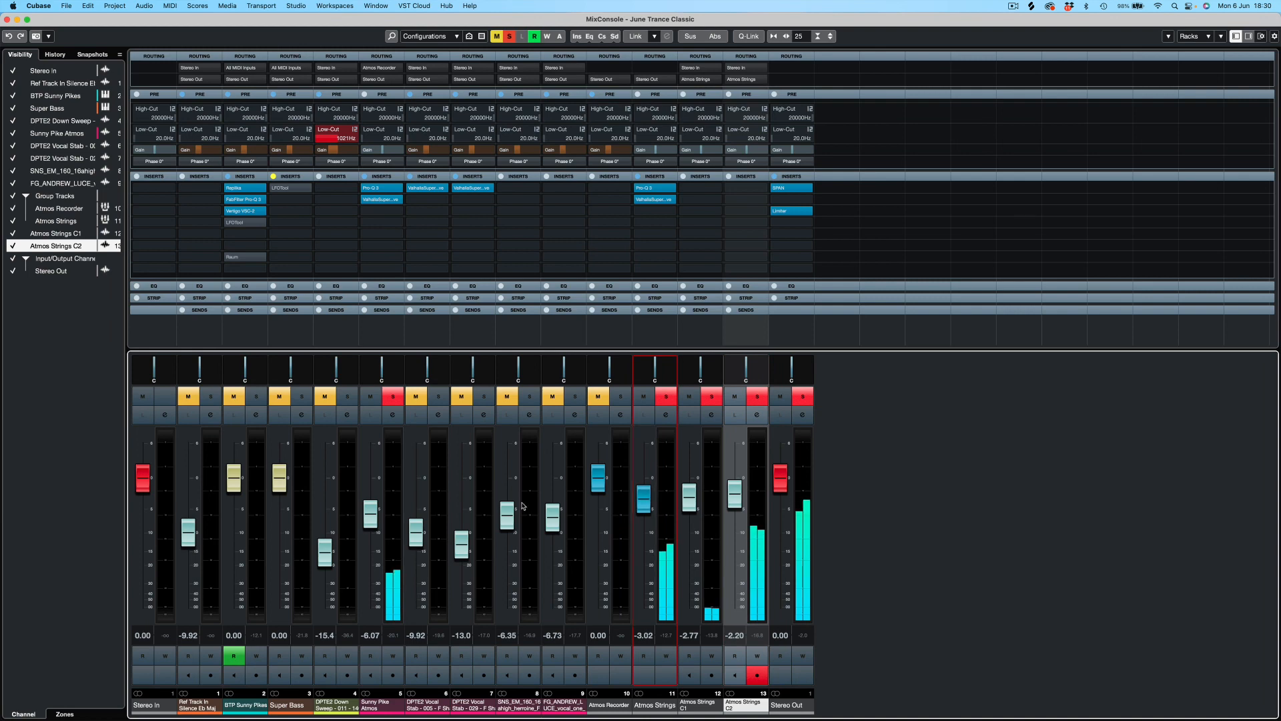
pyautogui.press('F3')
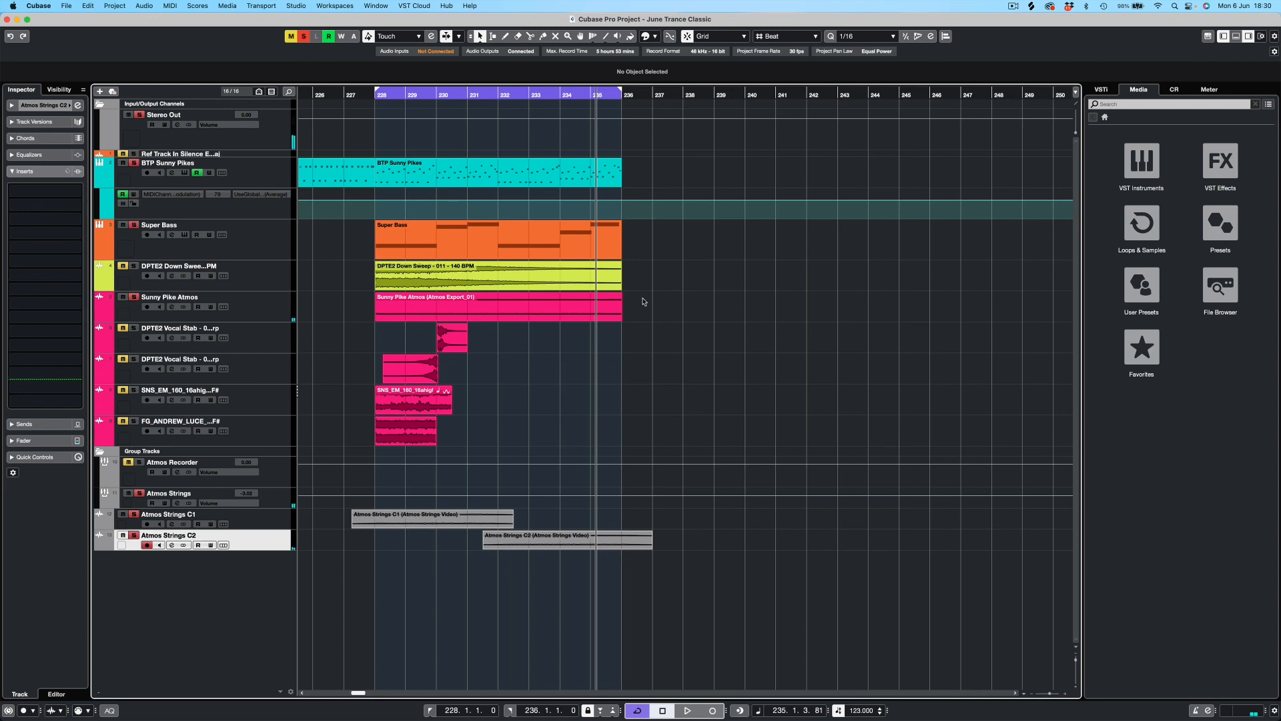
# - Solo the two DPTE2 Vocal Stab tracks and play the loop with the lead, bass and atmos layers
pyautogui.press('KP_1')
pyautogui.press('space')
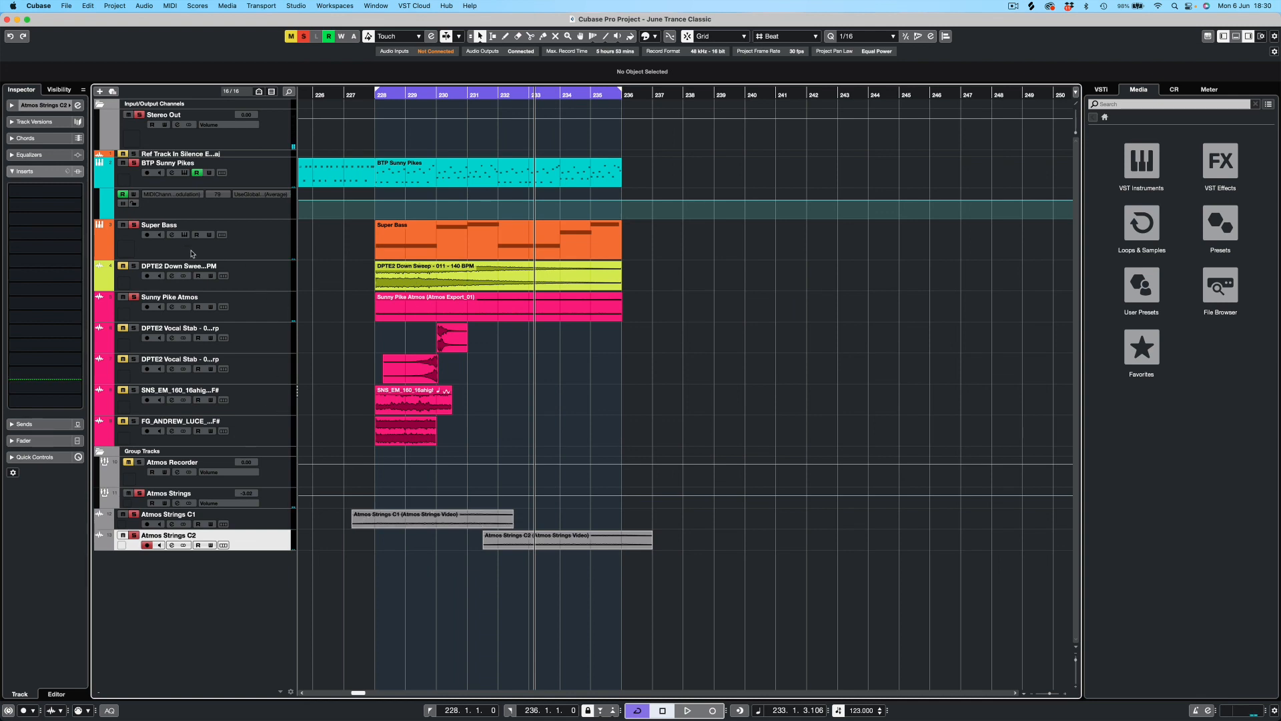
pyautogui.press('space')
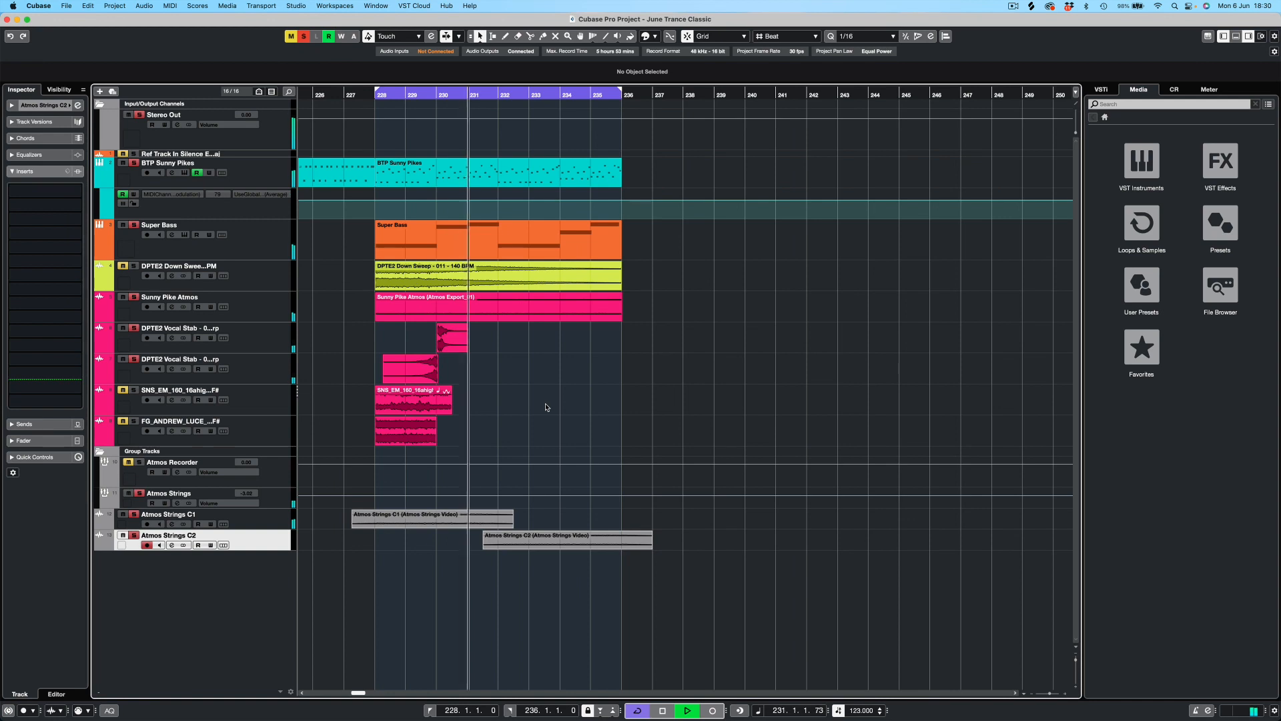
pyautogui.press('space')
# - Time-stretch the DPTE2 Vocal Stab 005 clip to end at bar 233, audition it, and restore normal sizing
pyautogui.click(484, 37)
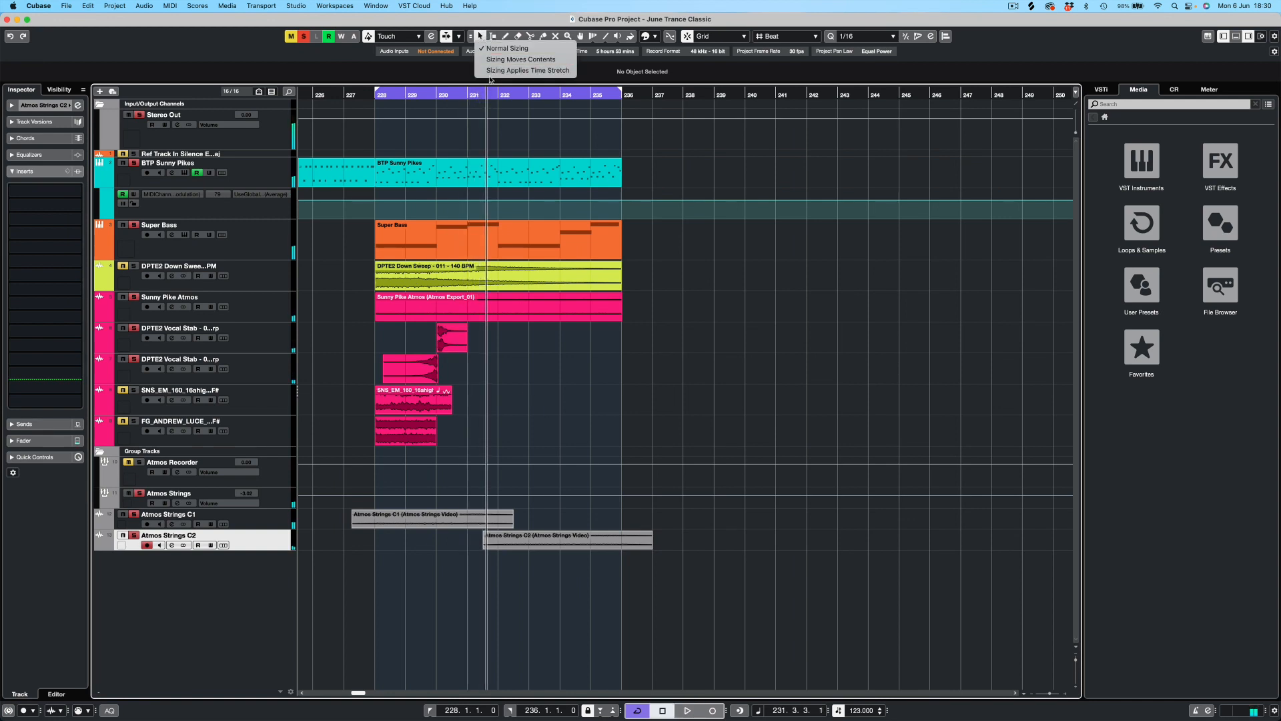
pyautogui.click(485, 71)
pyautogui.moveTo(467, 351); pyautogui.dragTo(529, 351)
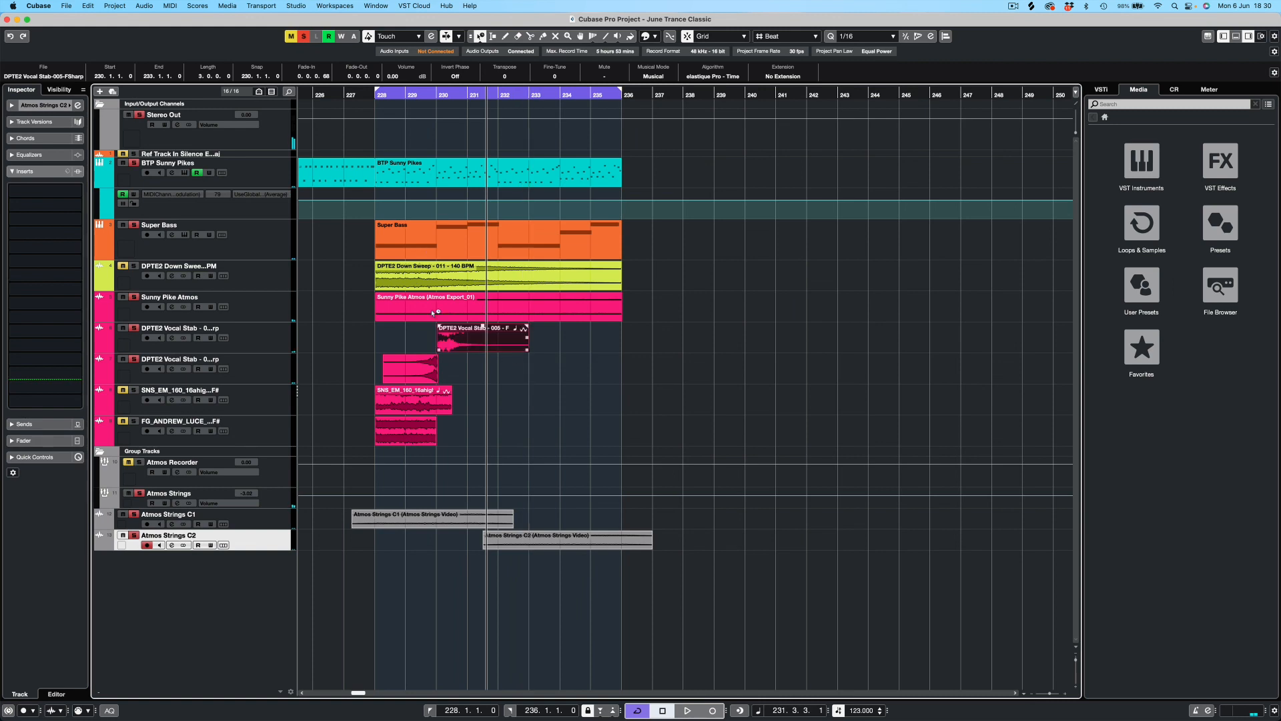
pyautogui.click(422, 102)
pyautogui.press('space')
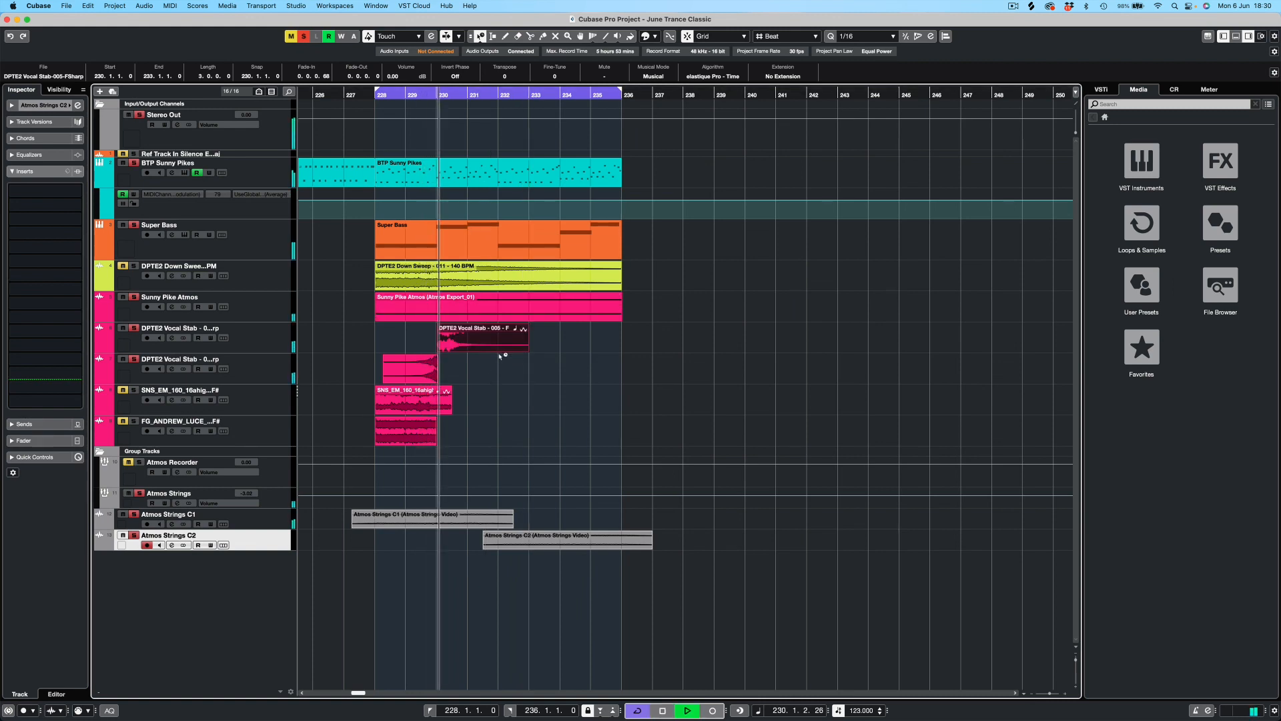
pyautogui.click(481, 36)
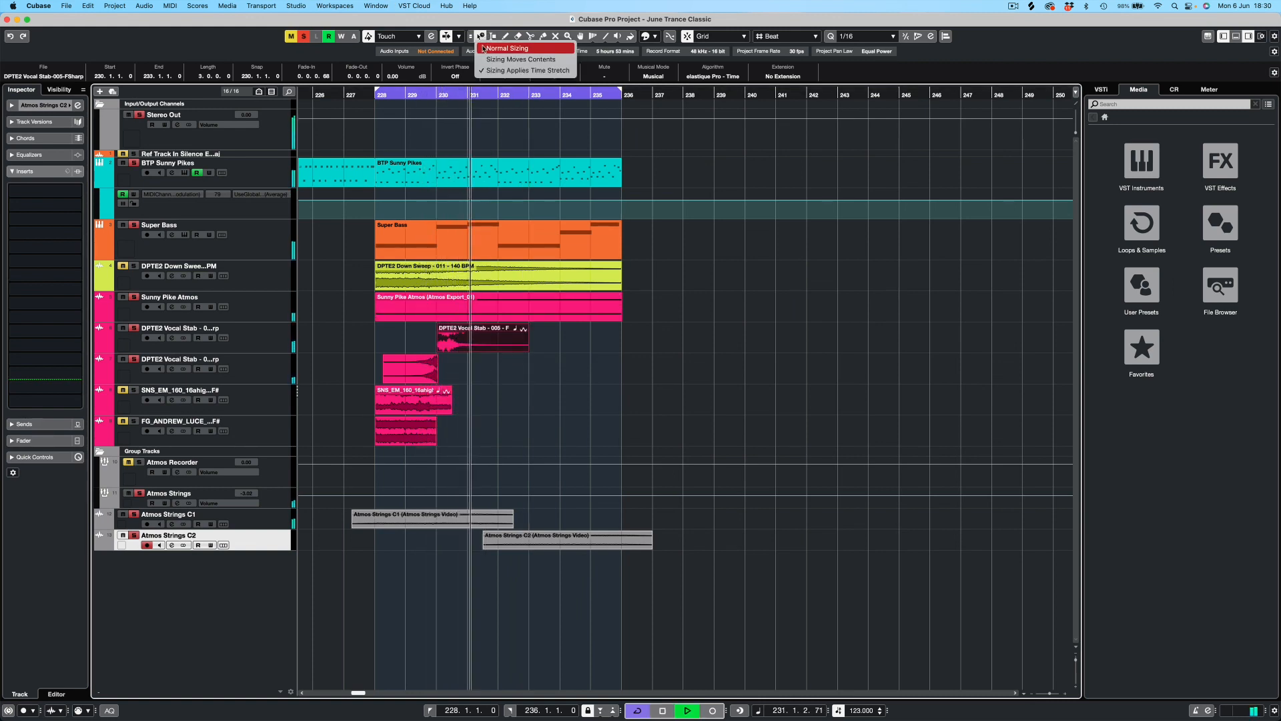
pyautogui.click(485, 48)
pyautogui.click(568, 348)
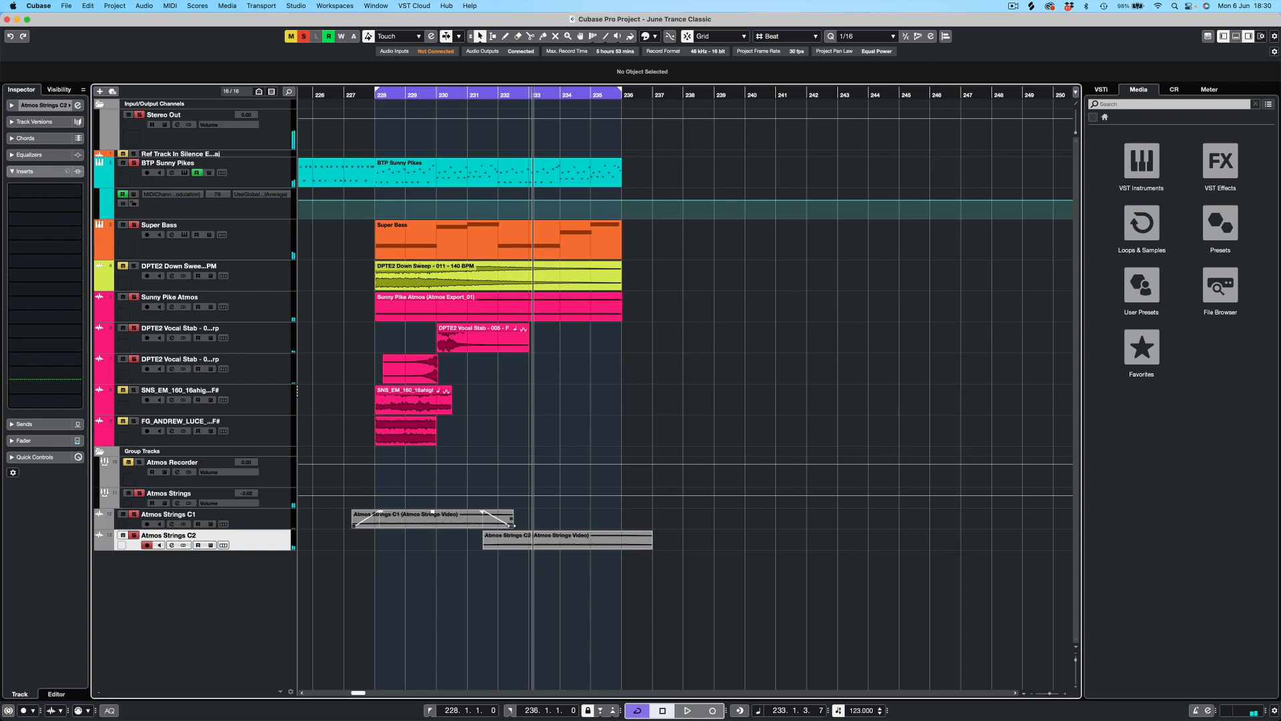
# - Shorten the Atmos Strings C1 clip to end at bar 231 and make the C2 clip span bars 230 to 234
pyautogui.moveTo(512, 525); pyautogui.dragTo(476, 541)
pyautogui.moveTo(603, 551); pyautogui.dragTo(562, 553)
pyautogui.press('space')
pyautogui.moveTo(487, 508); pyautogui.dragTo(417, 552)
# - Shorten the Atmos Strings C2 clip to end at bar 232 and place copies of both string clips with the C1 copy starting at bar 231
pyautogui.press('super+d')
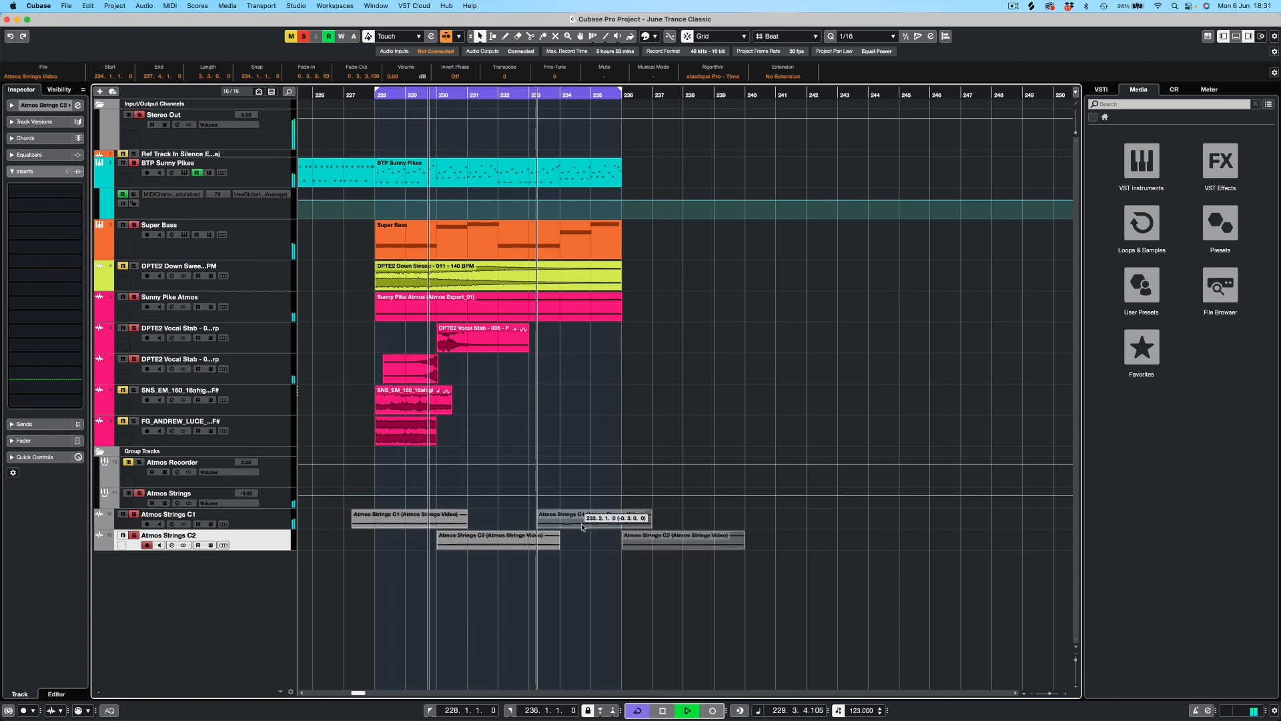
pyautogui.moveTo(605, 526); pyautogui.dragTo(579, 528)
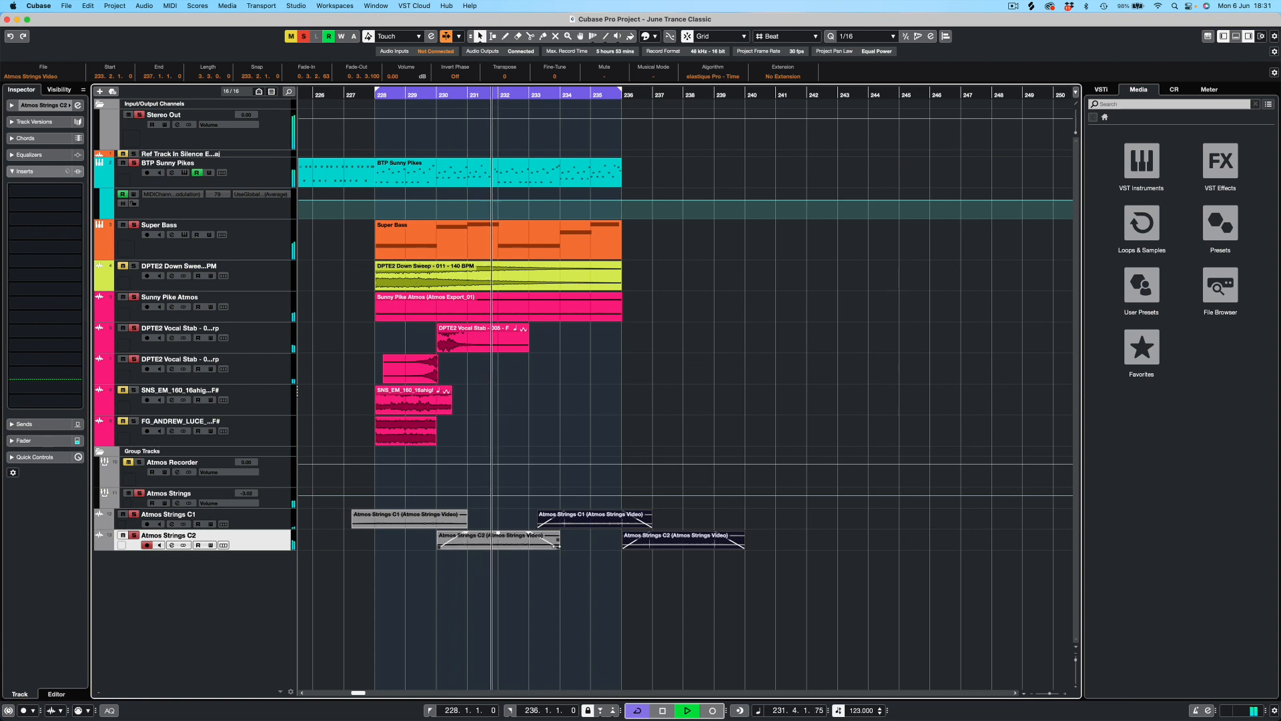
pyautogui.moveTo(558, 547); pyautogui.dragTo(643, 552)
pyautogui.press('Delete')
pyautogui.moveTo(529, 511)
pyautogui.mouseDown()
pyautogui.moveTo(449, 541)
pyautogui.moveTo(557, 524)
pyautogui.moveTo(539, 525)
pyautogui.mouseUp()
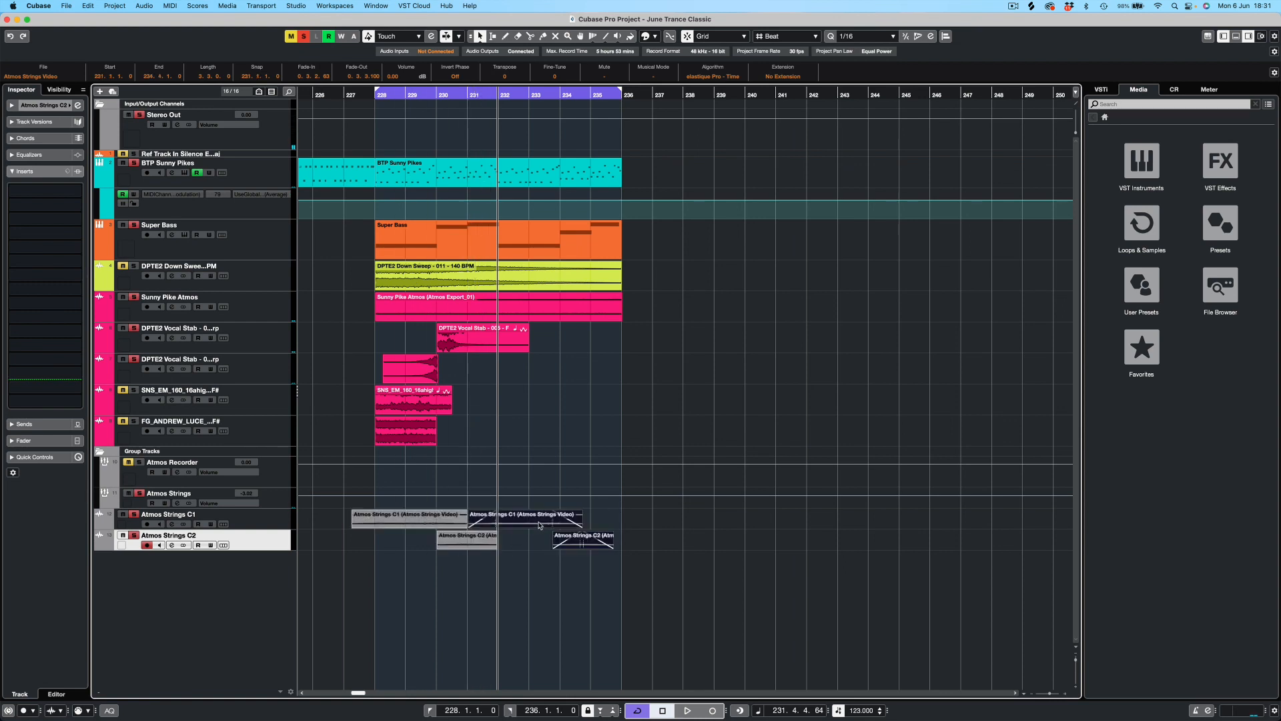
# - Play the duplicated strings from bar 231, save the project, and return to the loop start
pyautogui.click(465, 95)
pyautogui.press('space')
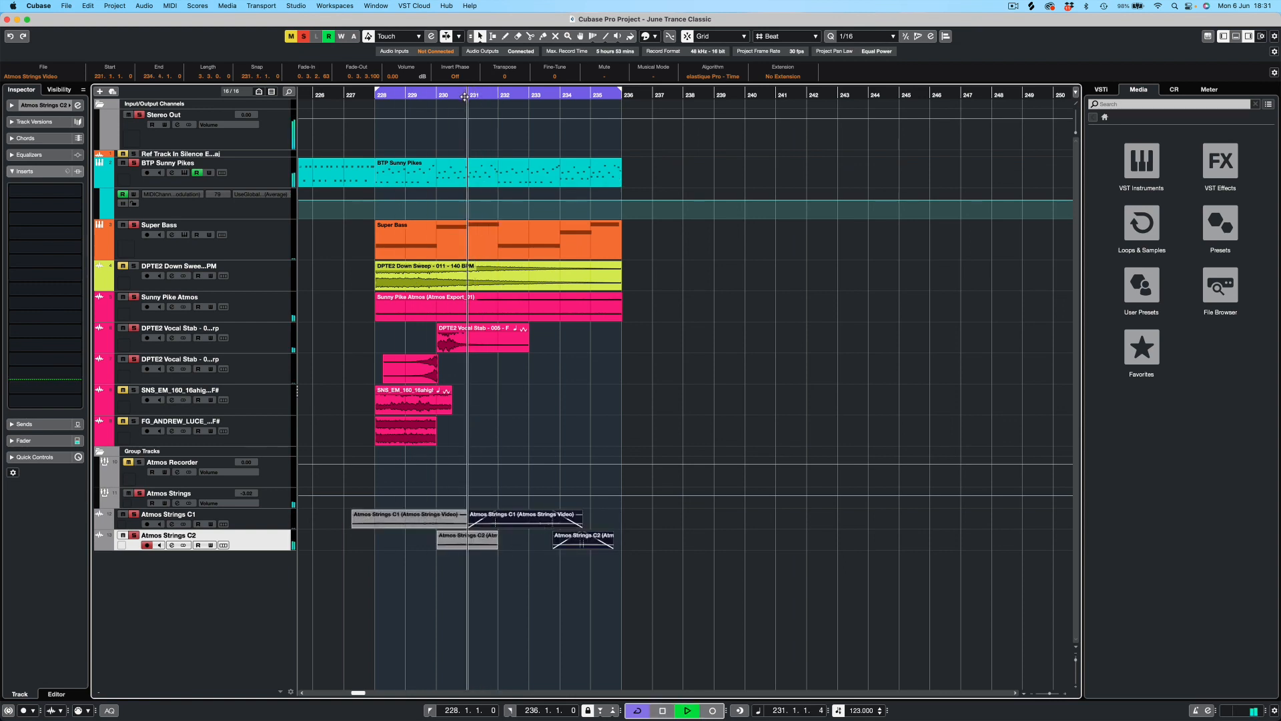
pyautogui.press('super+s')
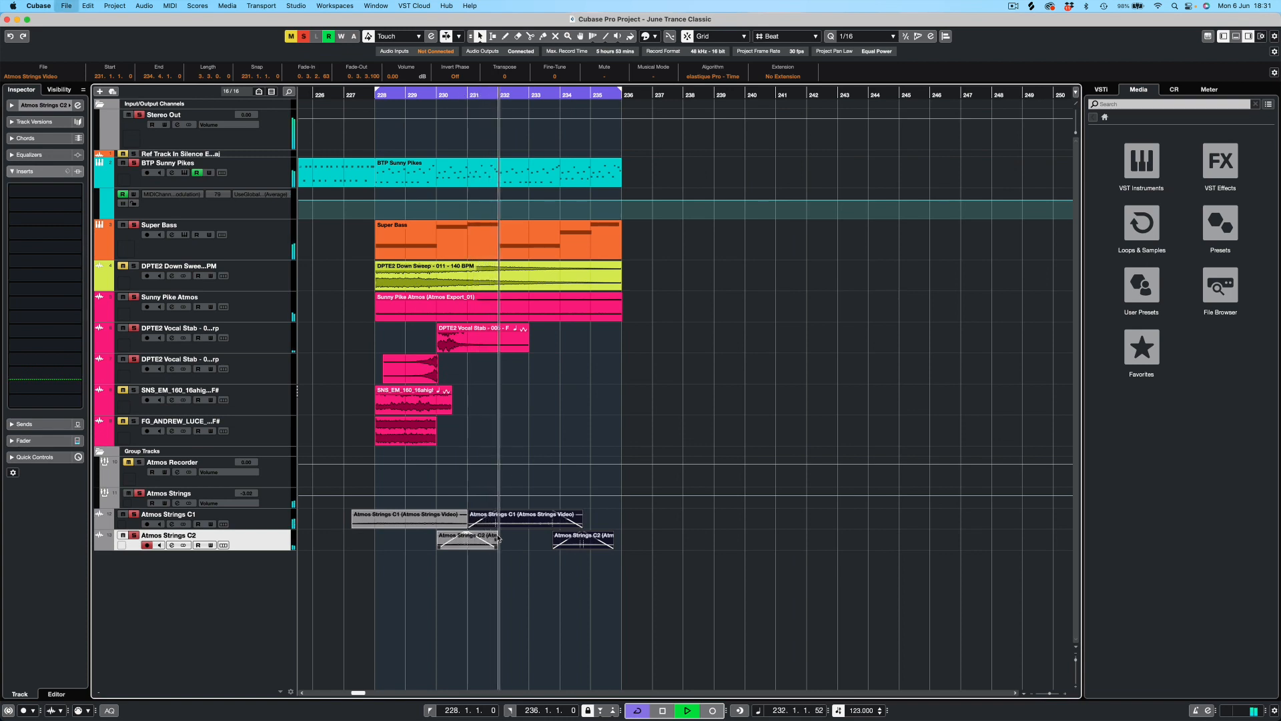
pyautogui.press('KP_1')
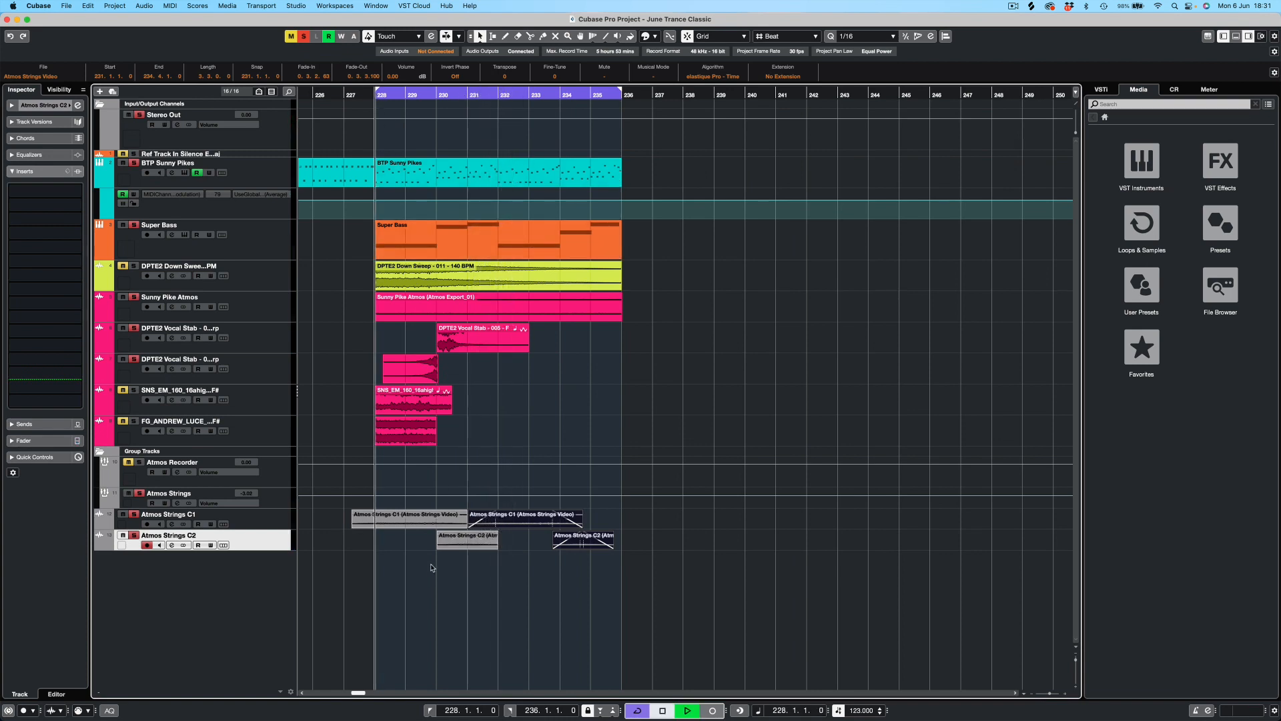
# - End the first C1 strings clip at 230.3, start the first C2 clip at 229.3, and move the C1 copy to 231.2 during playback
pyautogui.click(456, 568)
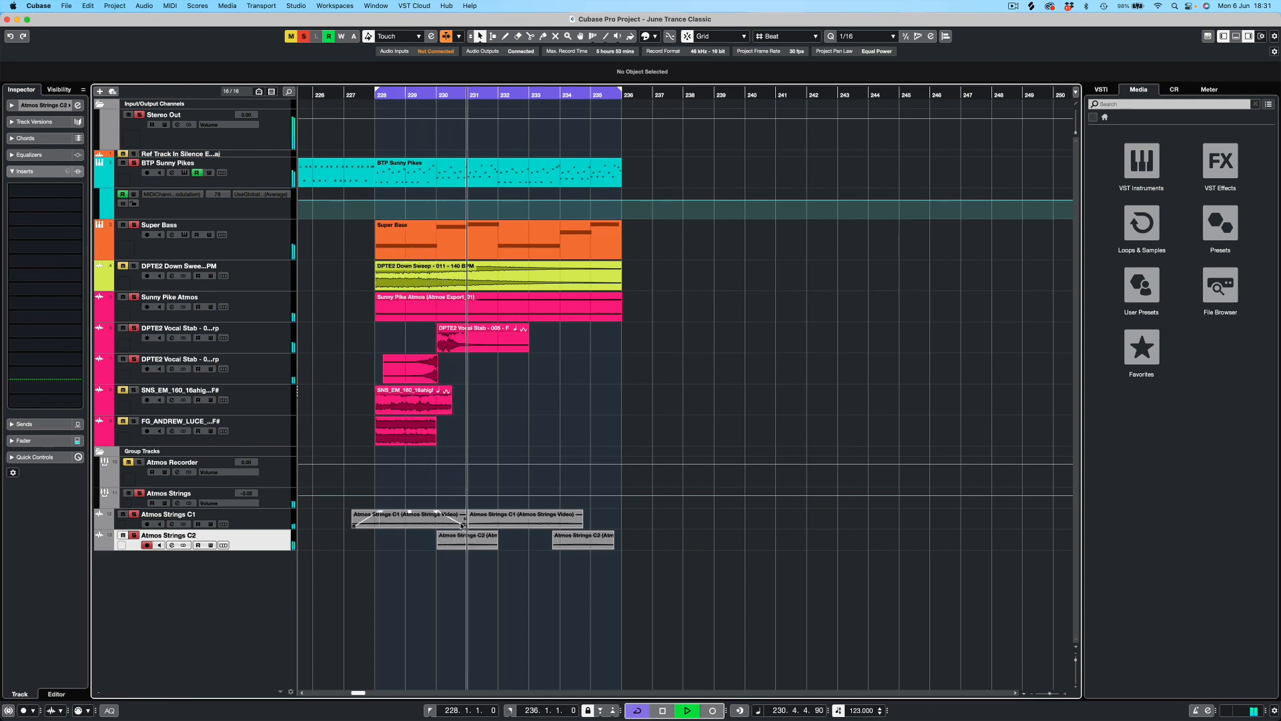
pyautogui.moveTo(467, 524); pyautogui.dragTo(503, 527)
pyautogui.click(454, 546)
pyautogui.press('space')
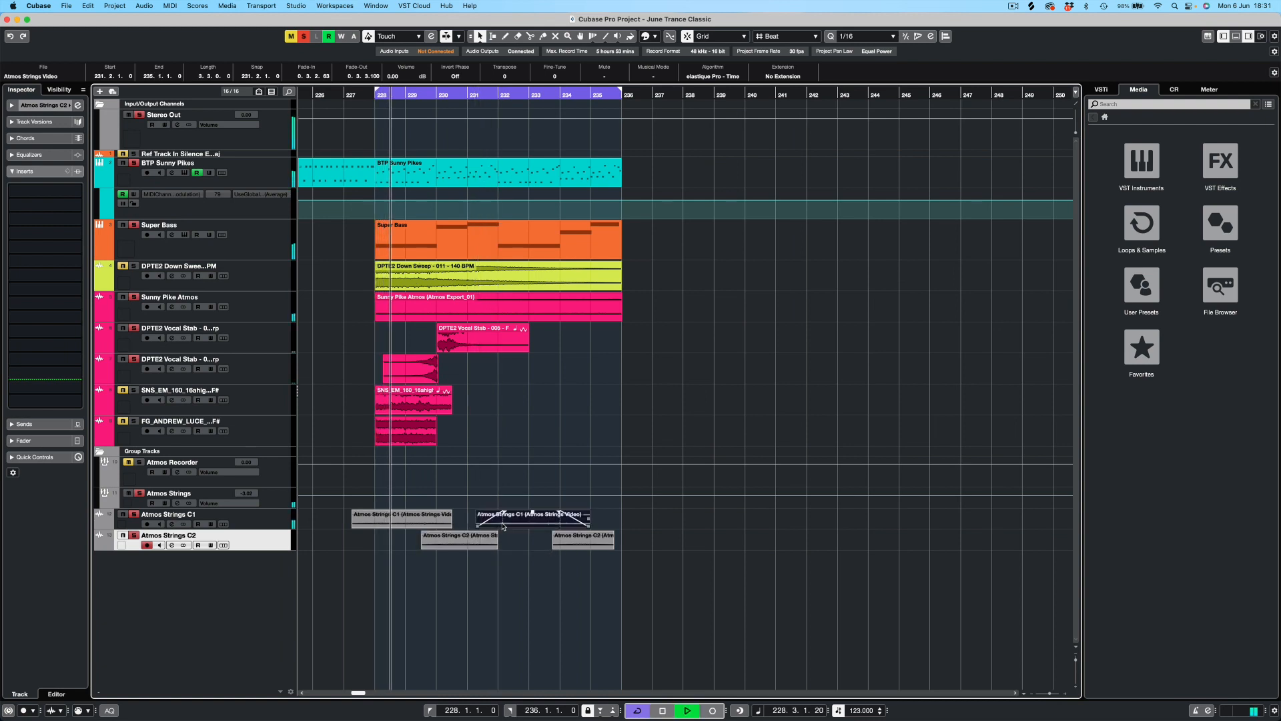
# - Replace the second Atmos Strings C2 clip with one spanning 233.3 to 236.2, and end the second C1 clip at 234.3
pyautogui.moveTo(501, 525); pyautogui.dragTo(501, 526)
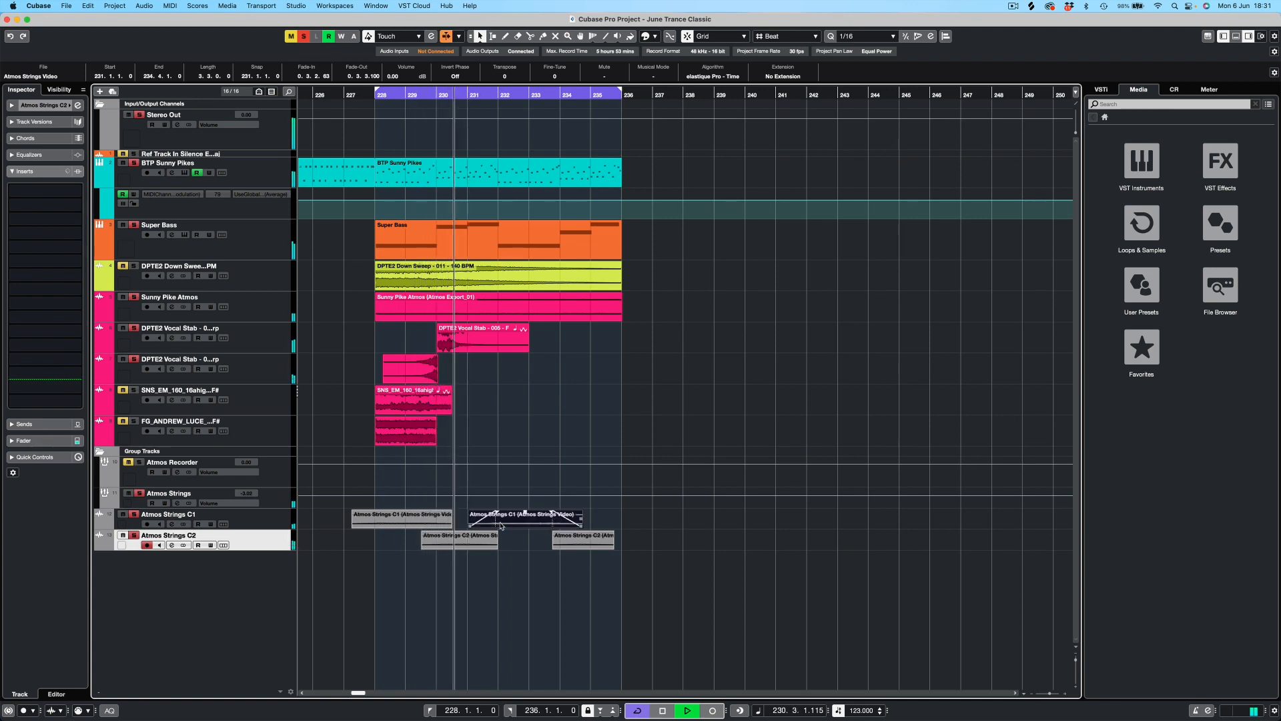
pyautogui.moveTo(502, 525); pyautogui.dragTo(616, 546)
pyautogui.click(577, 544)
pyautogui.press('Delete')
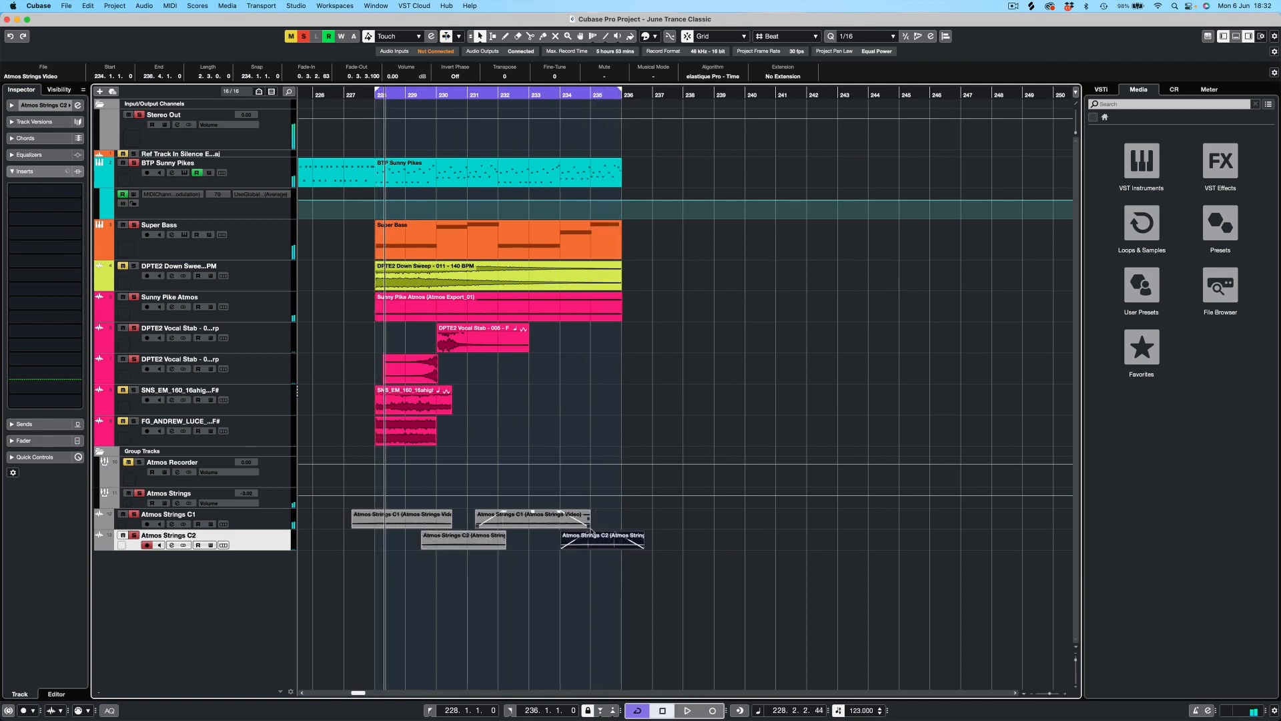
pyautogui.moveTo(588, 527); pyautogui.dragTo(566, 545)
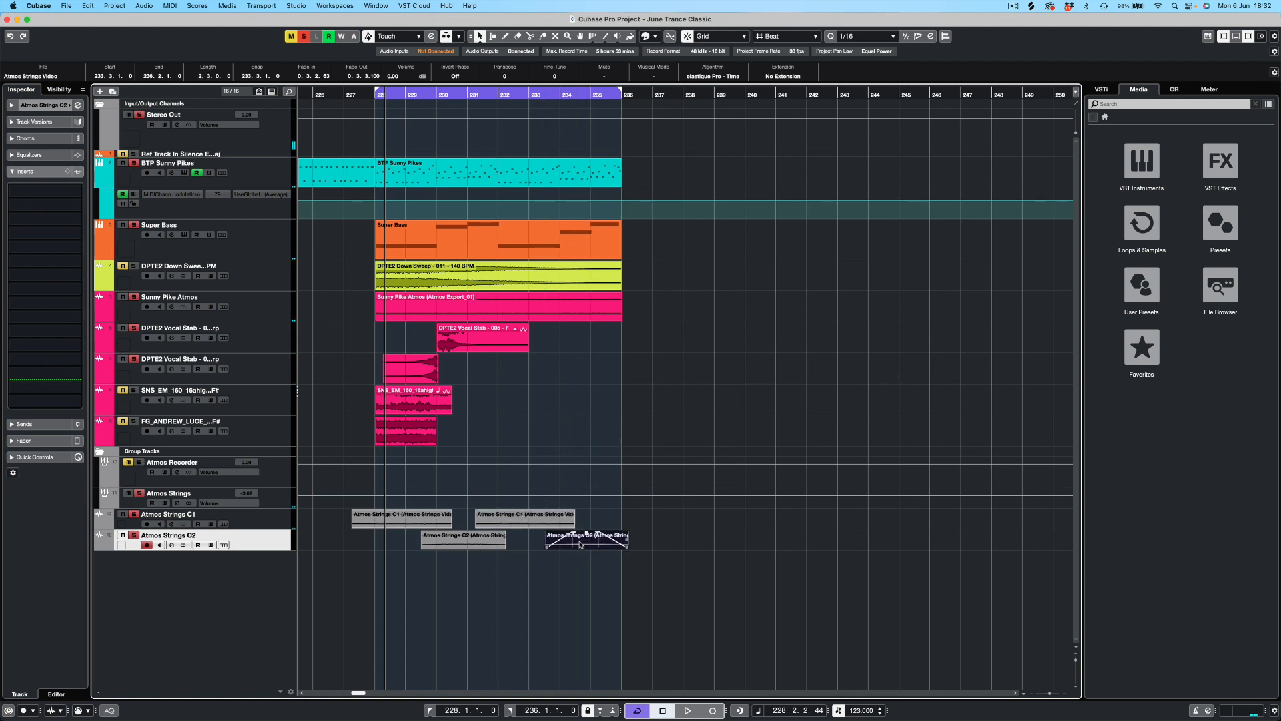
pyautogui.click(538, 95)
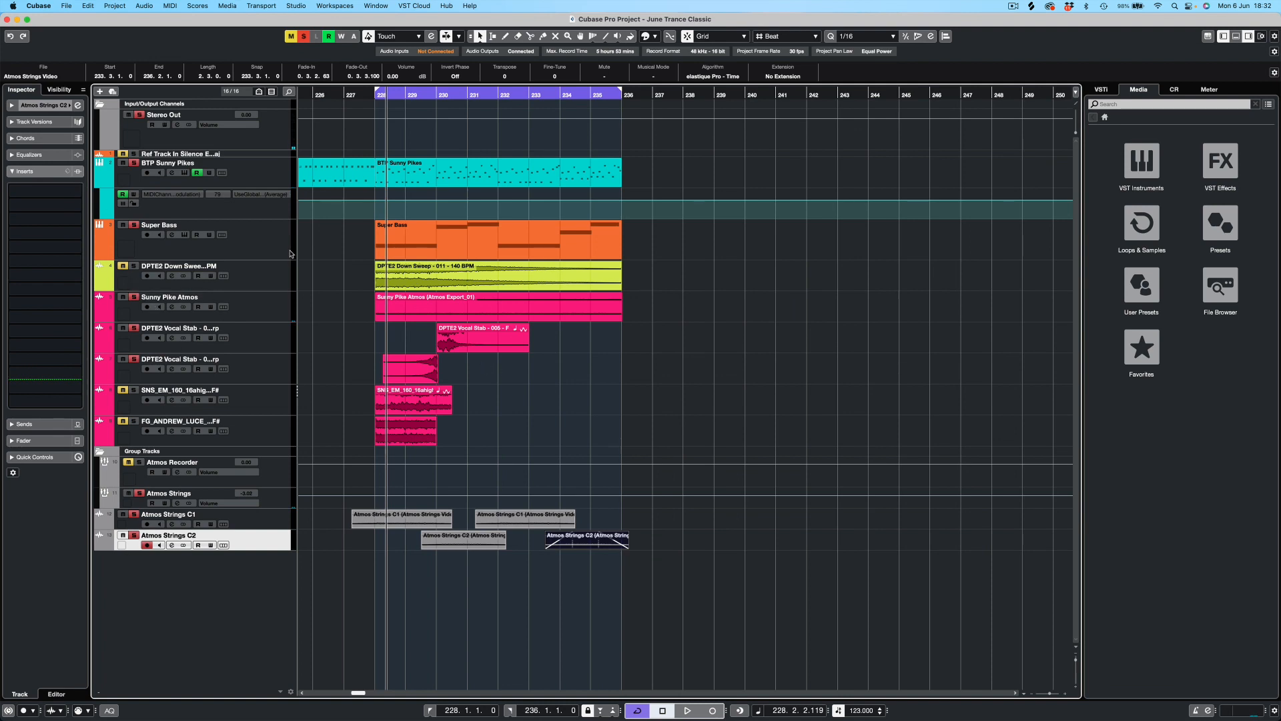
# - Clear all solos, colour the Atmos Strings group, C1 and C2 tracks pink, and place both string tracks directly below Sunny Pike Atmos
pyautogui.click(305, 36)
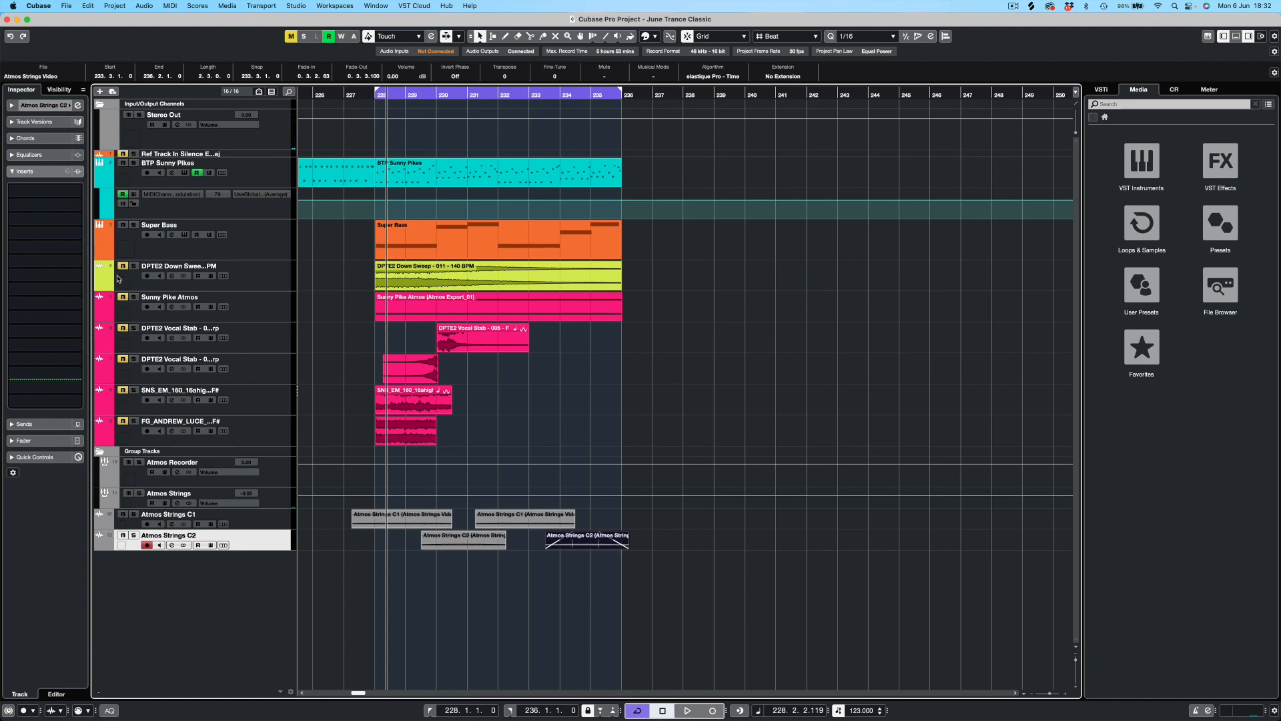
pyautogui.click(112, 500)
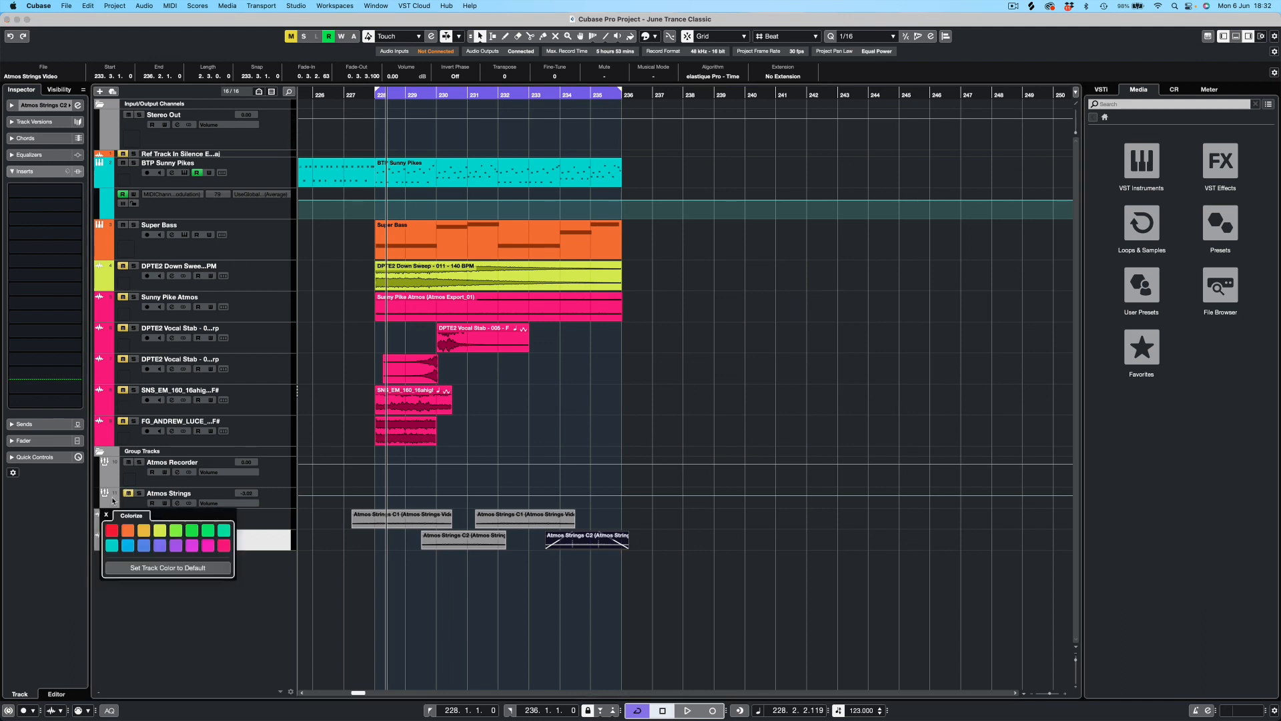
pyautogui.click(223, 549)
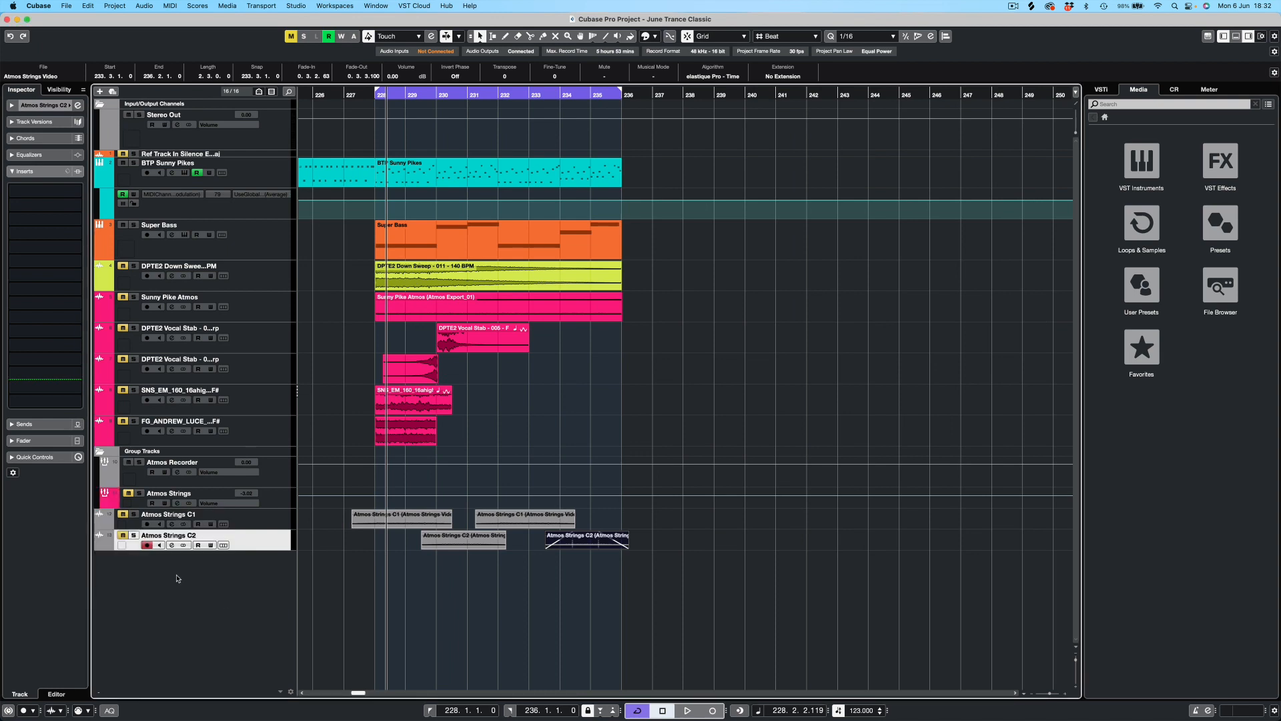
pyautogui.click(110, 529)
pyautogui.click(218, 568)
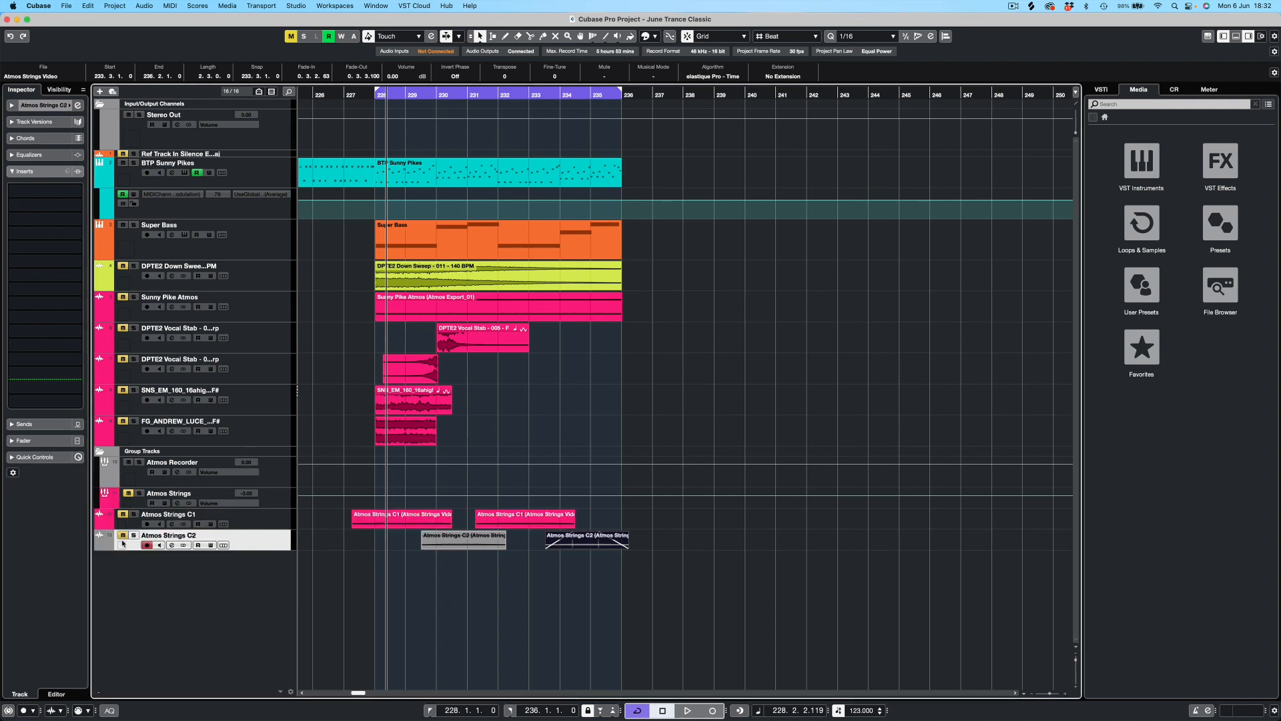
pyautogui.click(108, 545)
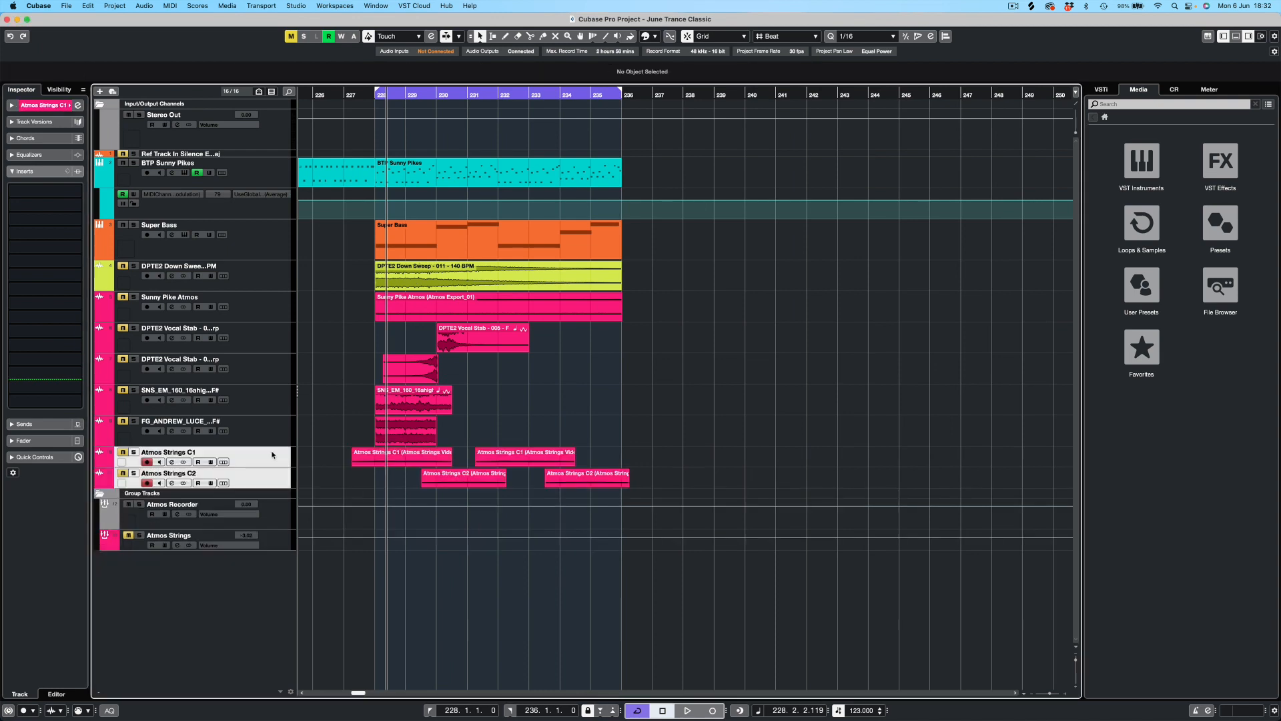
pyautogui.moveTo(272, 455); pyautogui.dragTo(287, 337)
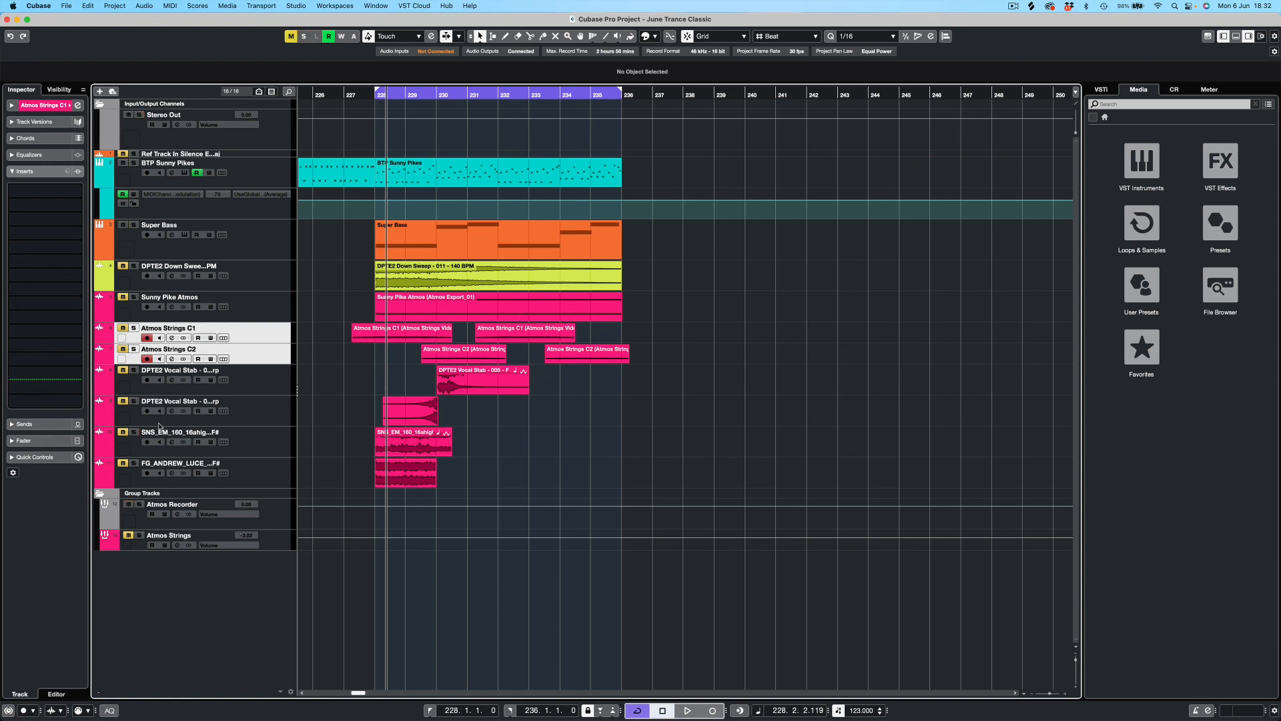
# - Audition the SNS_EM_160 track in solo and delete its clip
pyautogui.click(133, 433)
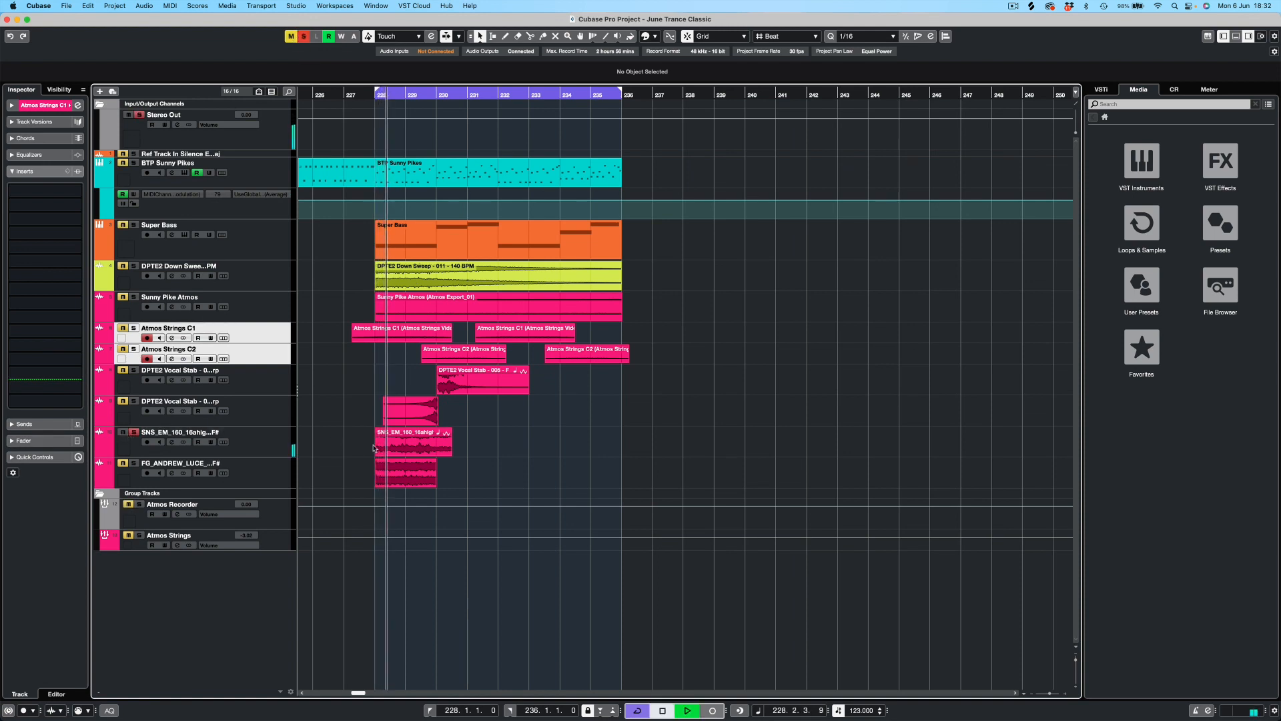
pyautogui.click(419, 451)
pyautogui.press('Delete')
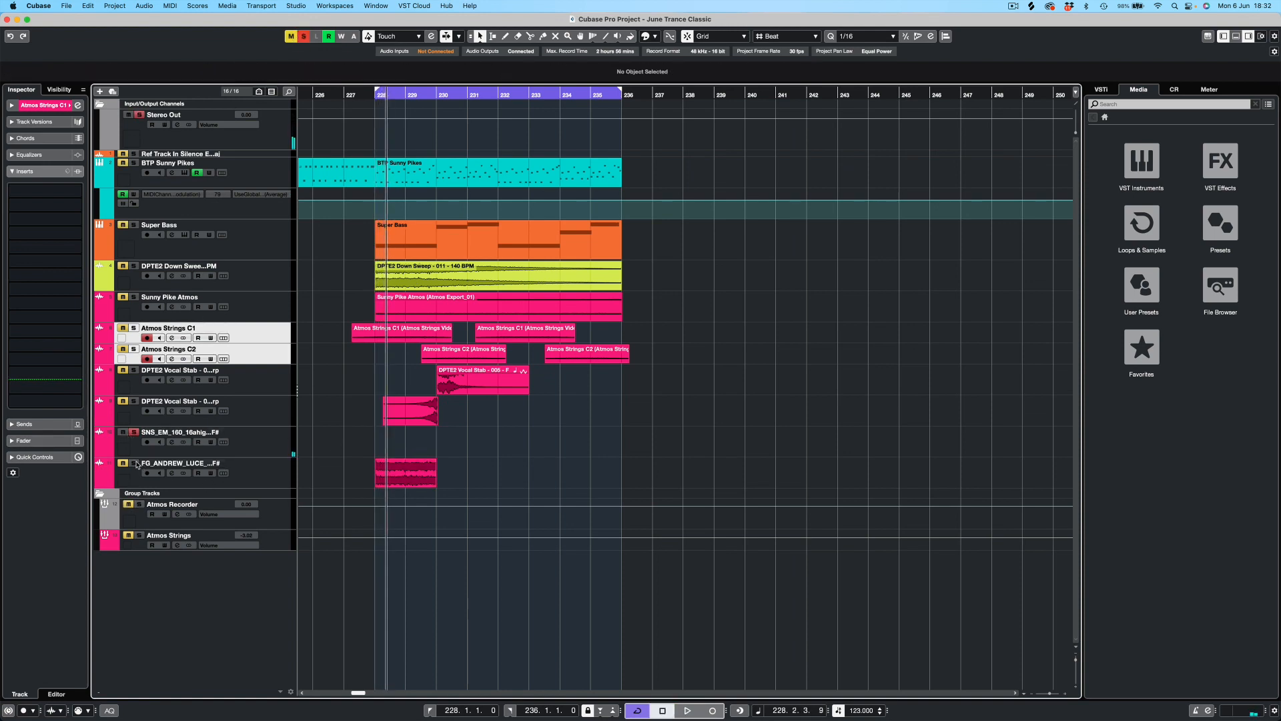
# - Audition the FG vocal one-shot in solo and insert ValhallaSupermassive on its track
pyautogui.press('space')
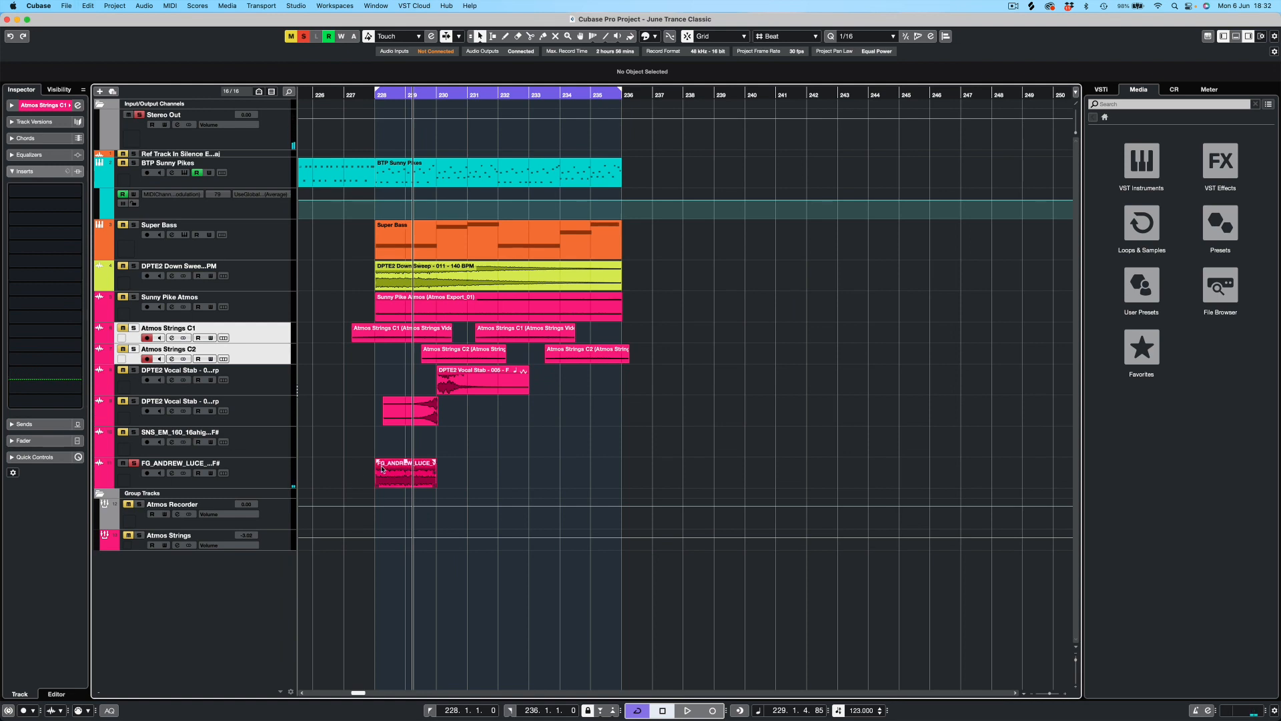
pyautogui.click(273, 471)
pyautogui.click(44, 190)
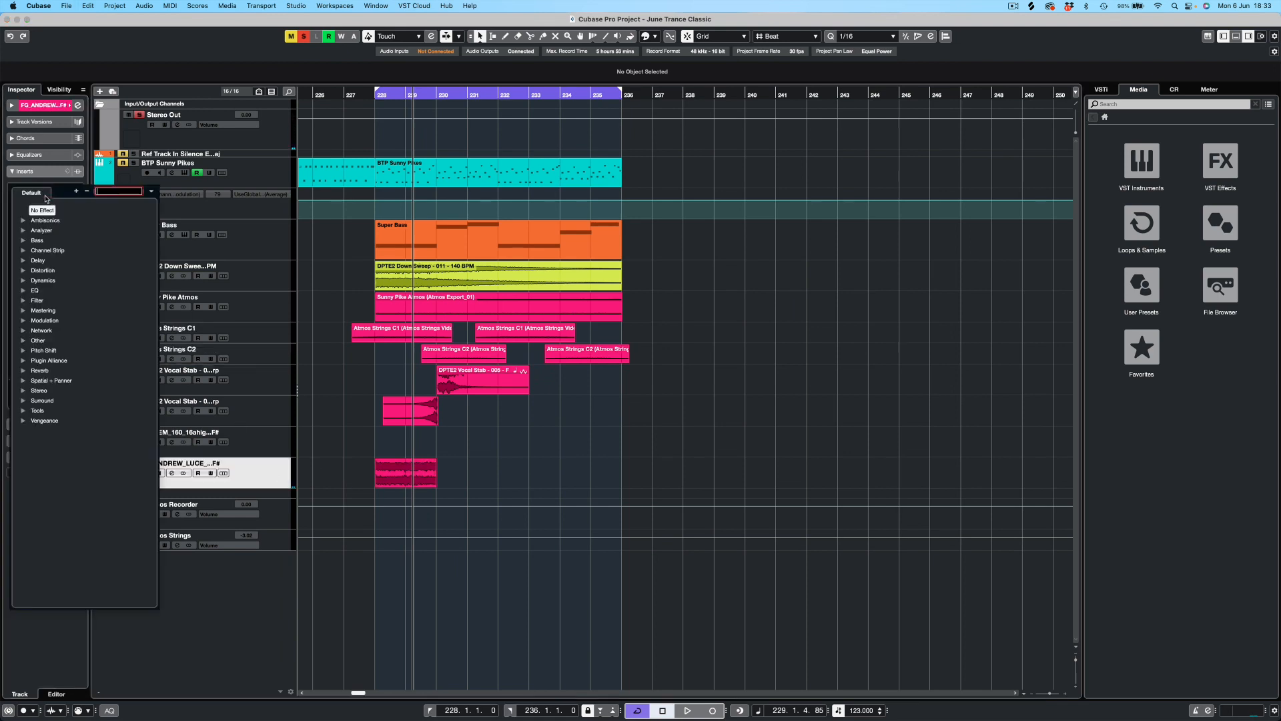
pyautogui.write('val')
pyautogui.click(66, 221)
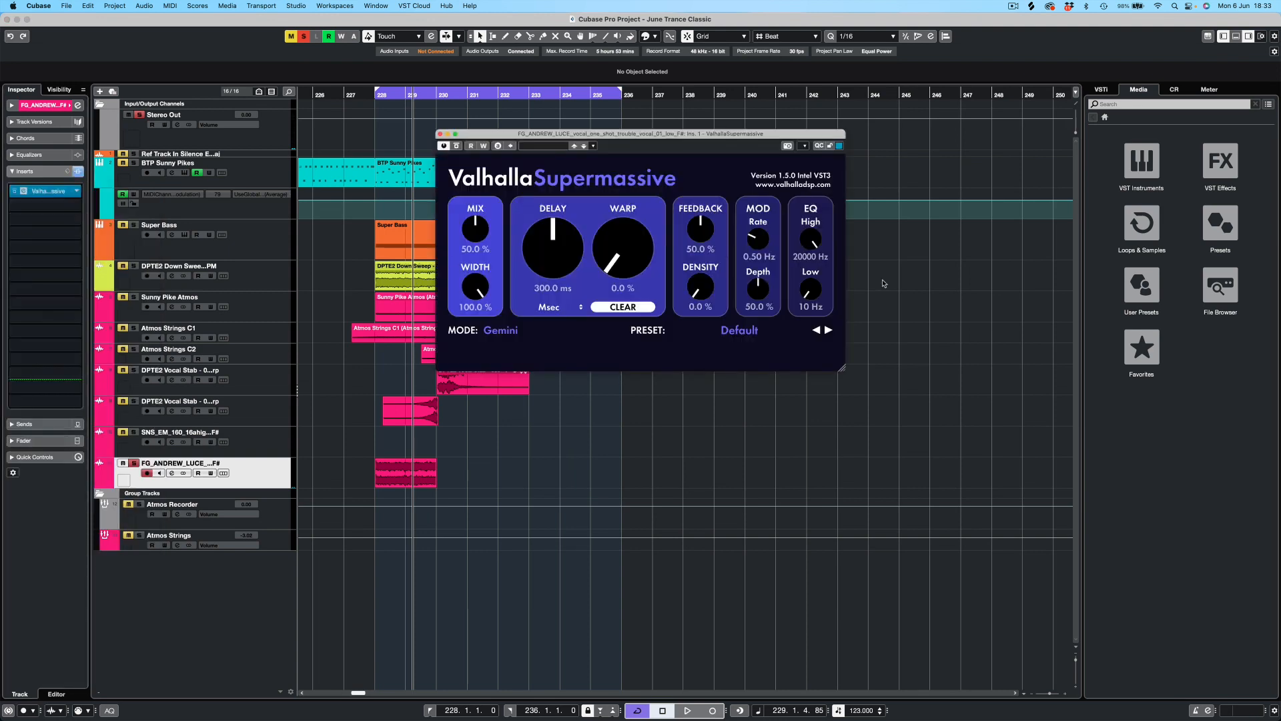
# - Load the Splashy Synth preset from Supermassive's large reverbs
pyautogui.click(727, 330)
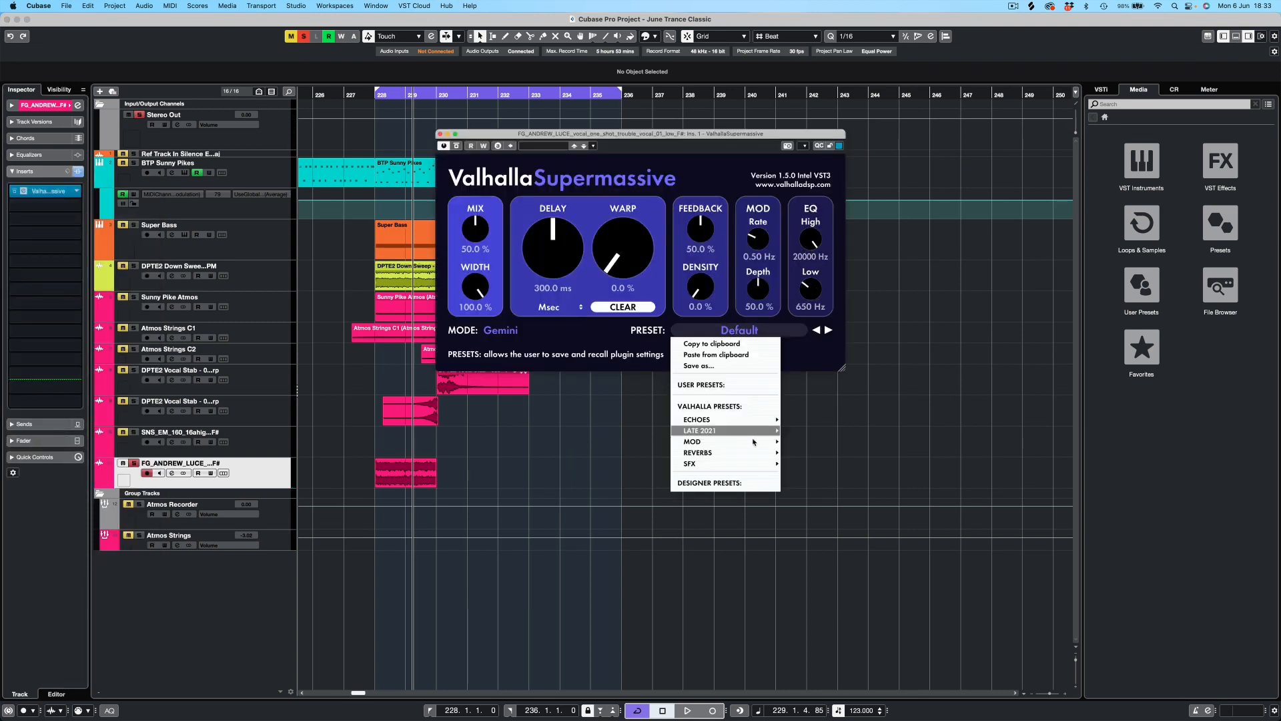
pyautogui.moveTo(734, 453)
pyautogui.moveTo(811, 443)
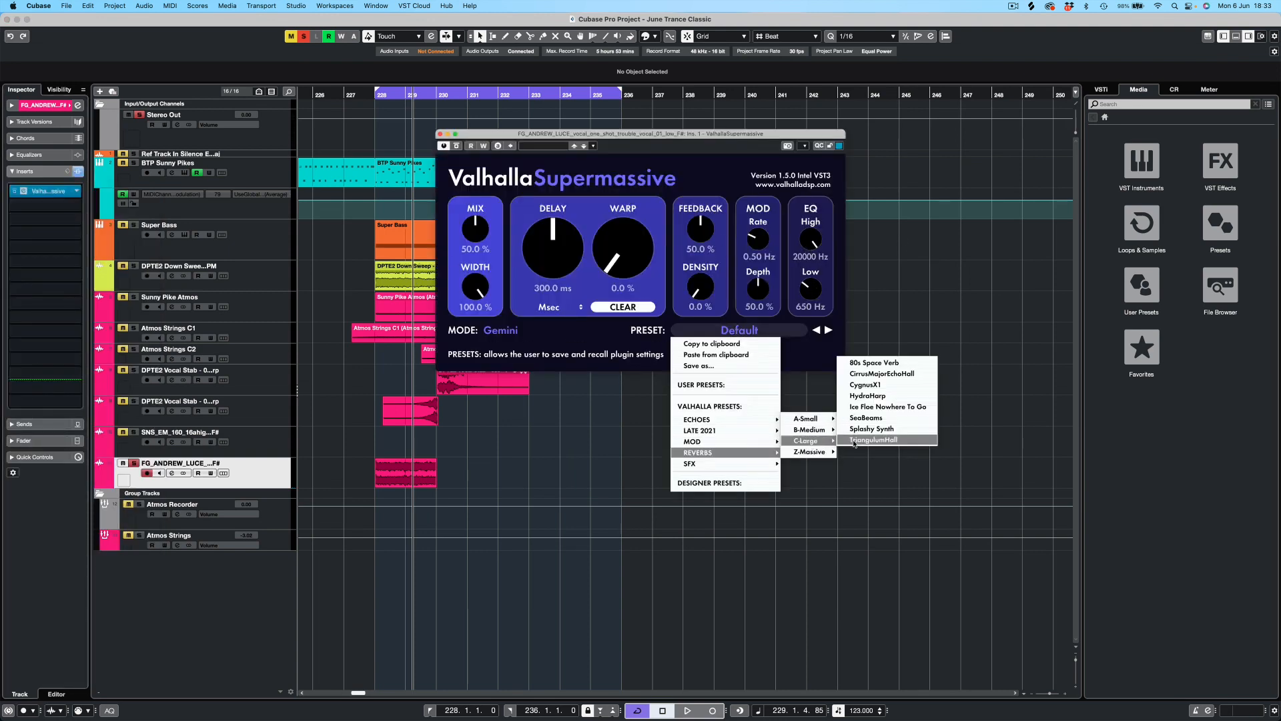
pyautogui.click(881, 435)
# - Set Supermassive's low EQ to 860 Hz and its mix to 48.5% while auditioning the FG vocal, and close the plug-in
pyautogui.moveTo(820, 281); pyautogui.dragTo(820, 259)
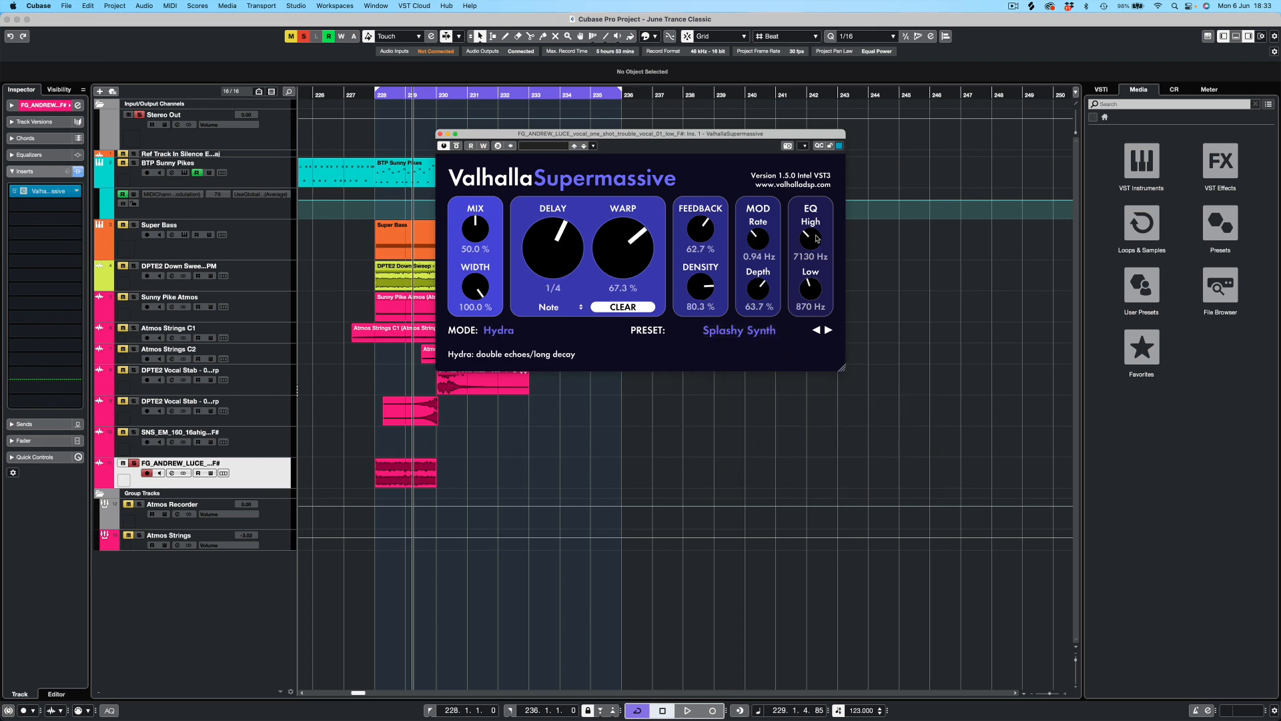
pyautogui.press('KP_1')
pyautogui.press('space')
pyautogui.press('space')
pyautogui.moveTo(485, 224); pyautogui.dragTo(485, 227)
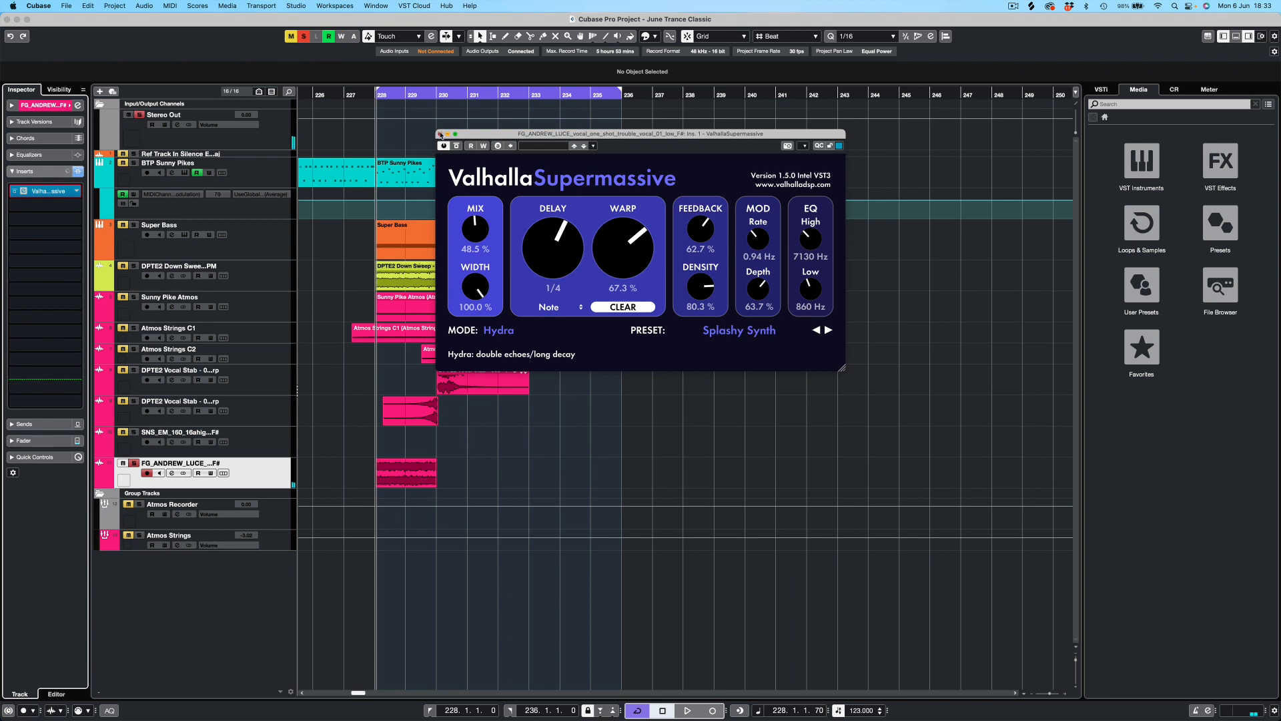
pyautogui.click(440, 134)
# - Try time-stretching the FG vocal one-shot clip to end at bar 236 and play it
pyautogui.click(488, 43)
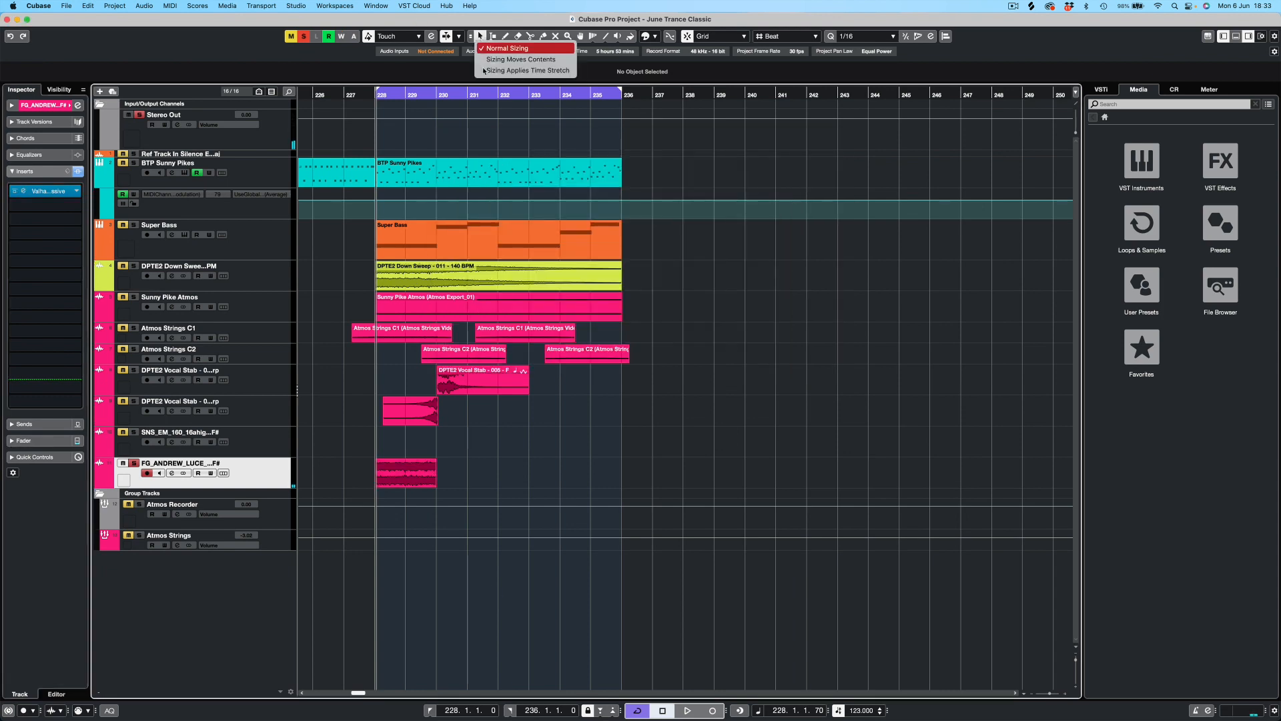
pyautogui.click(514, 70)
pyautogui.moveTo(434, 486); pyautogui.dragTo(621, 490)
pyautogui.press('space')
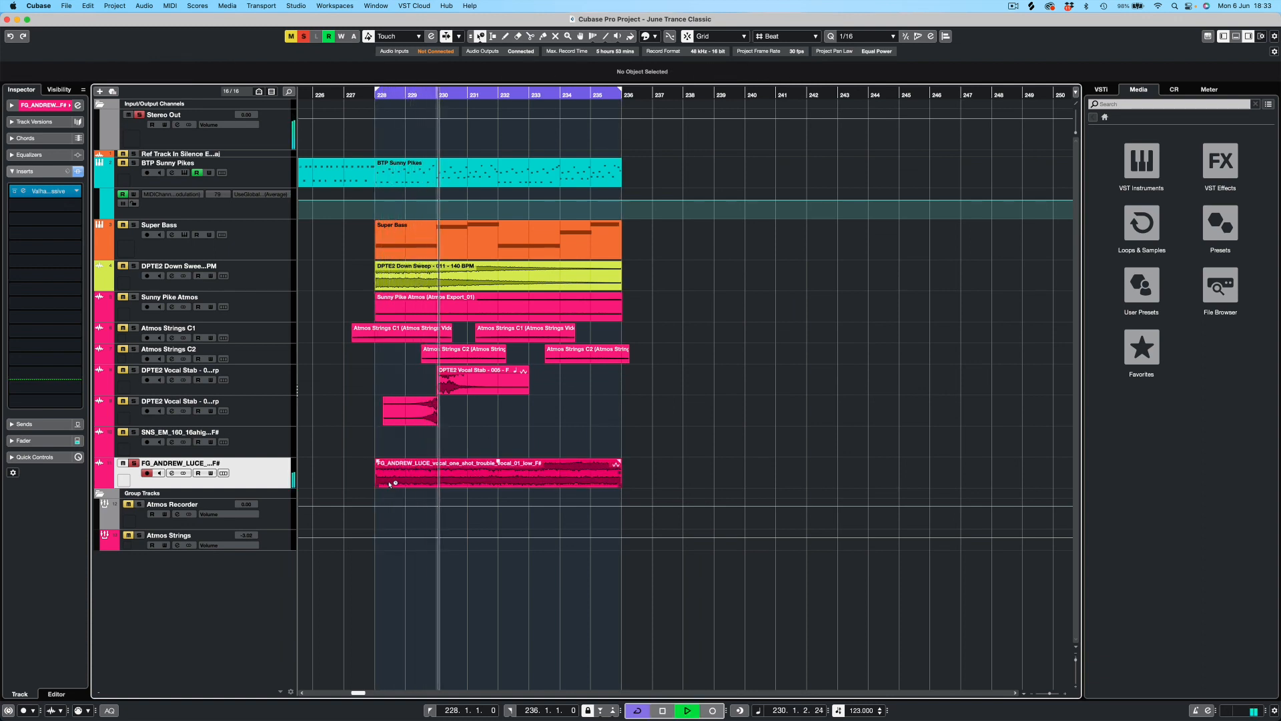
# - Undo the FG vocal clip's time stretch, play the original length, and restore normal sizing
pyautogui.press('space')
pyautogui.press('super+z')
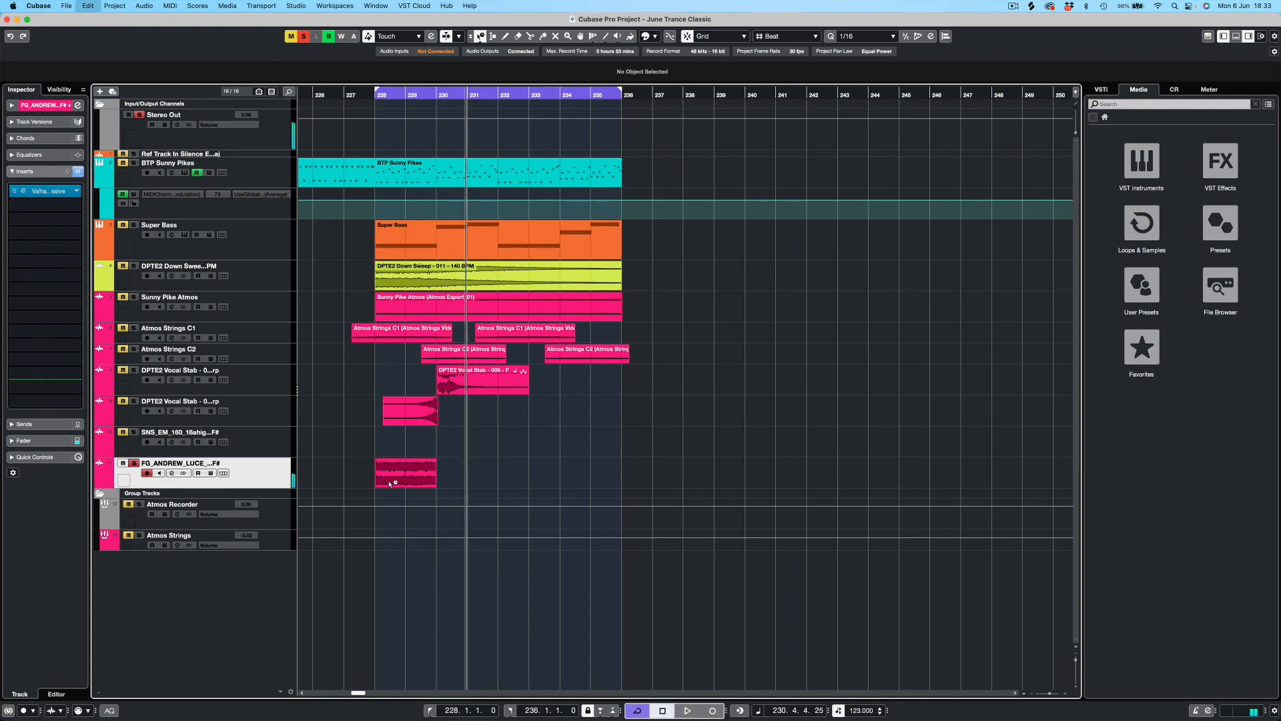
pyautogui.press('space')
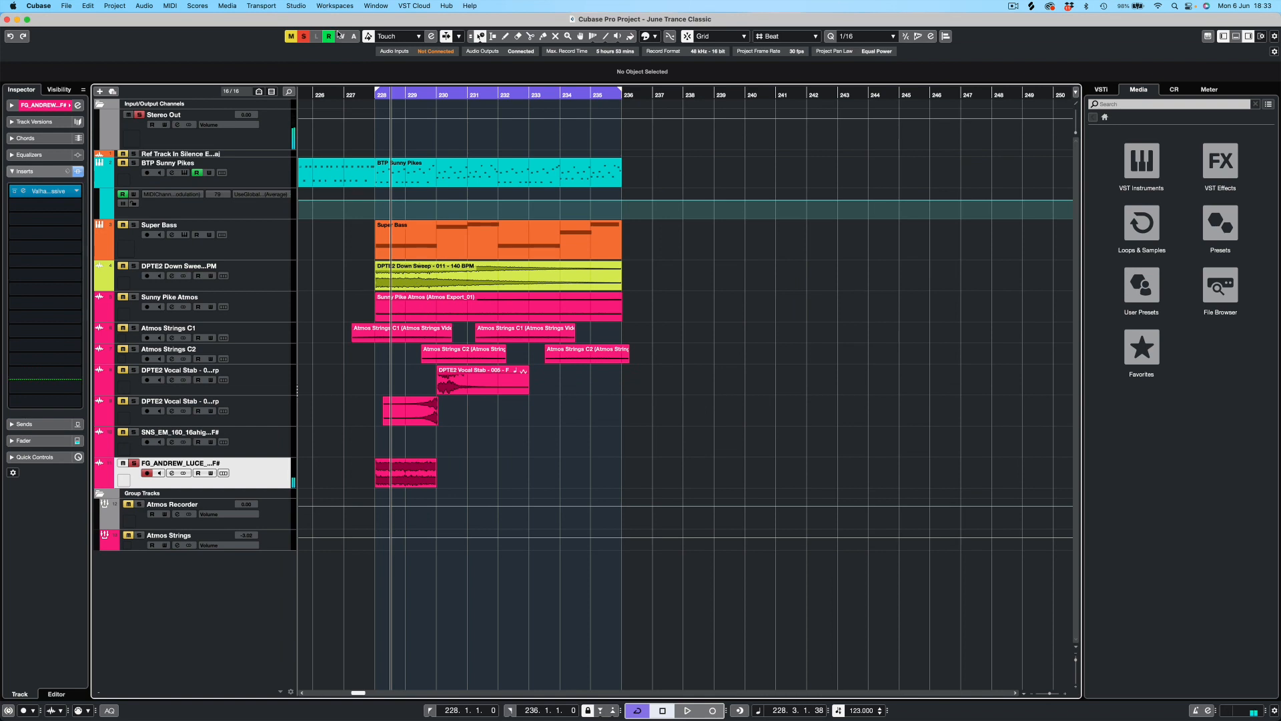
pyautogui.click(482, 39)
pyautogui.click(507, 46)
# - Unsolo the FG vocal, unmute the SNS, vocal stab, Atmos Strings C1 and C2 and Sunny Pike Atmos tracks, and play the loop
pyautogui.press('s')
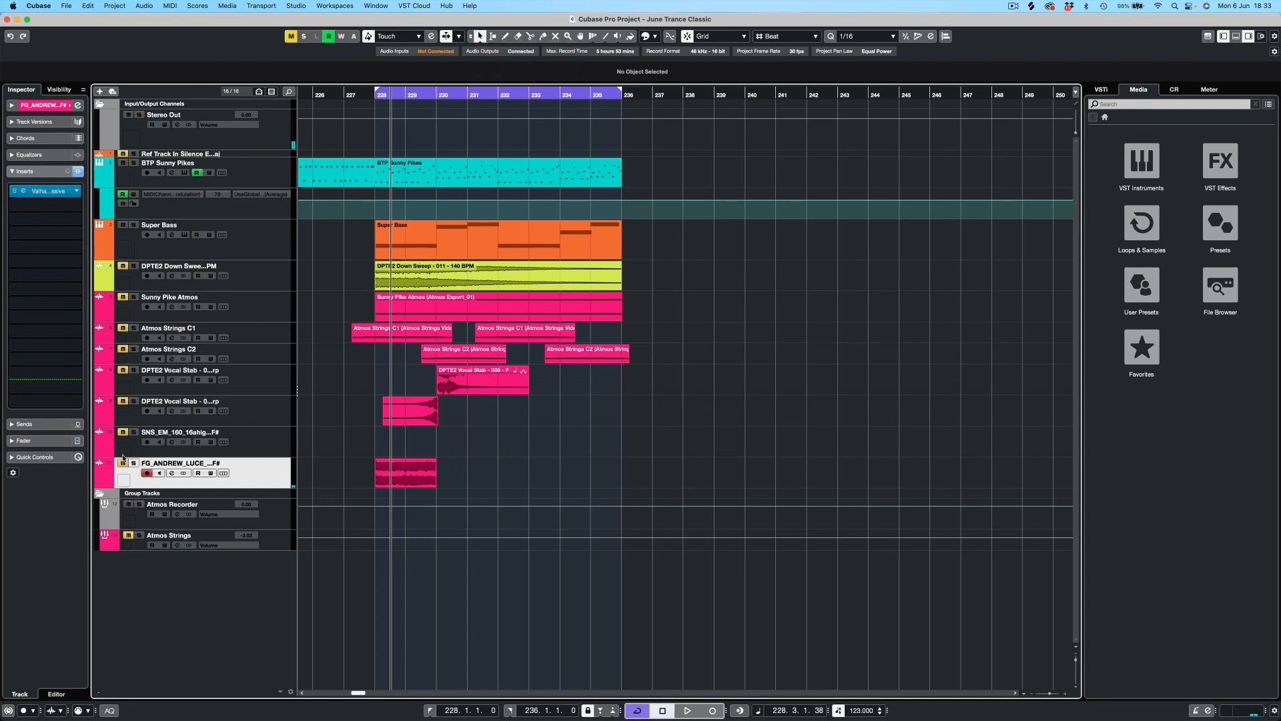
pyautogui.click(122, 390)
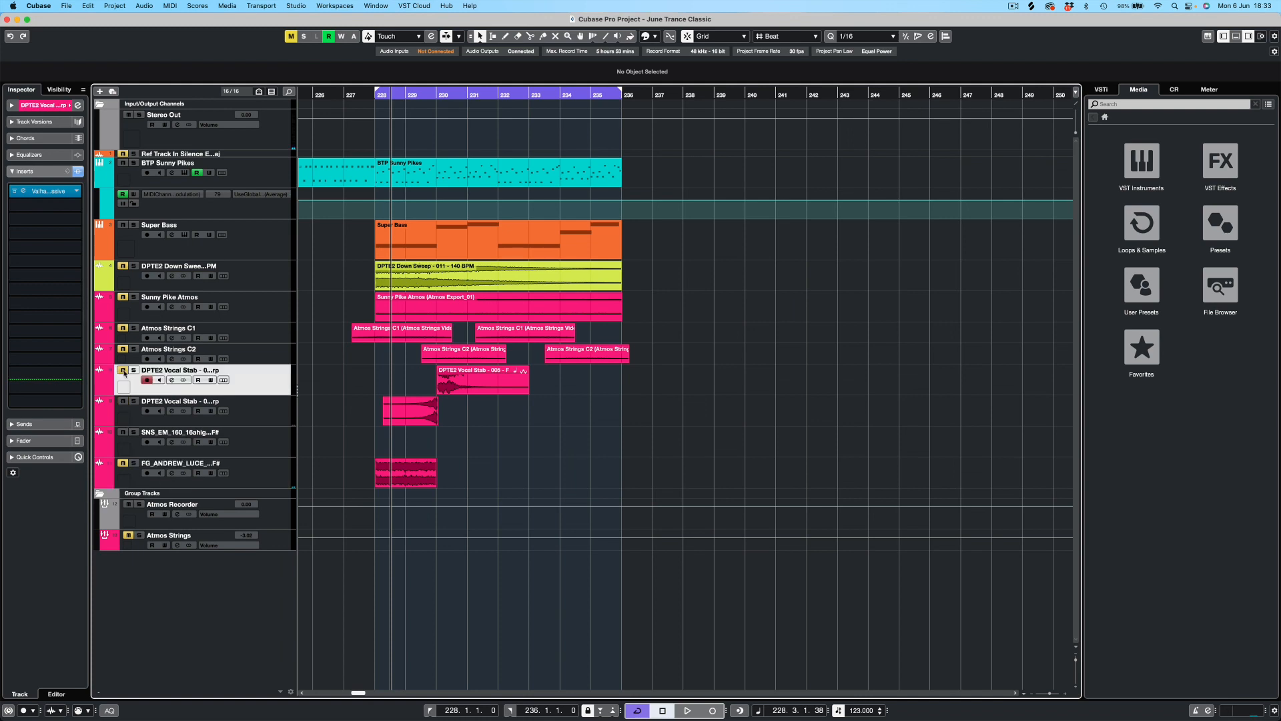
pyautogui.click(121, 337)
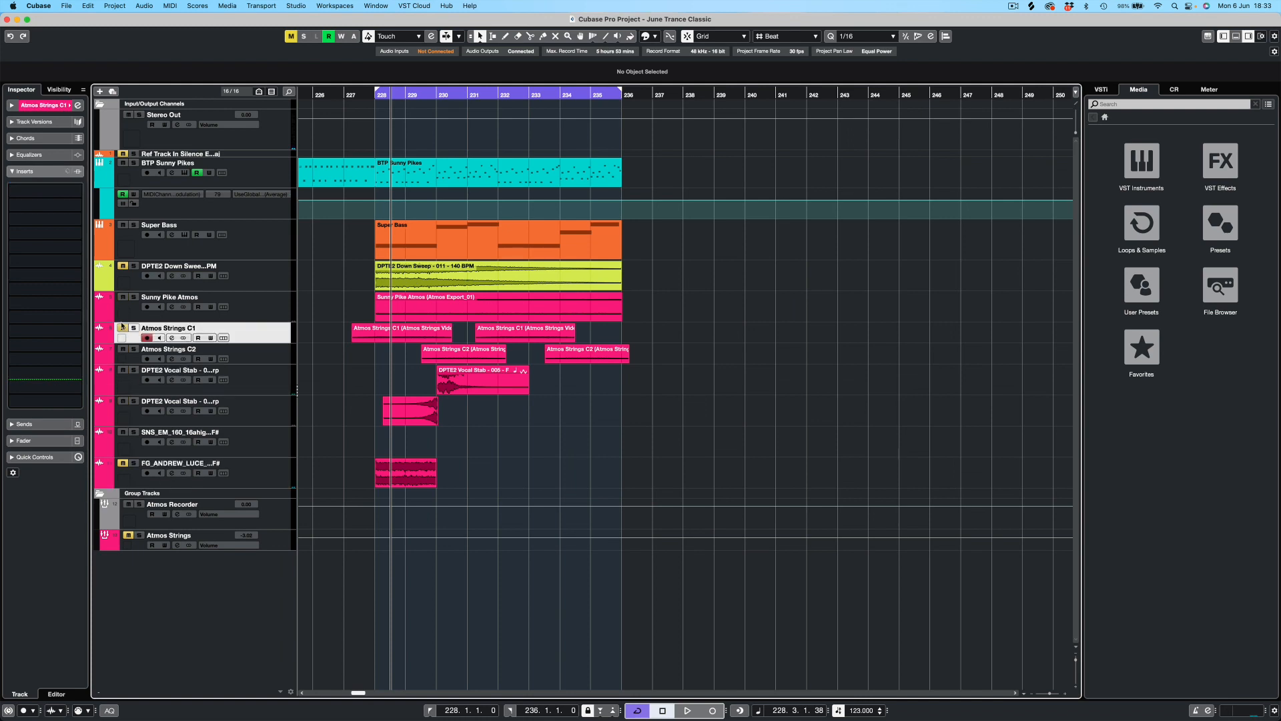
pyautogui.press('space')
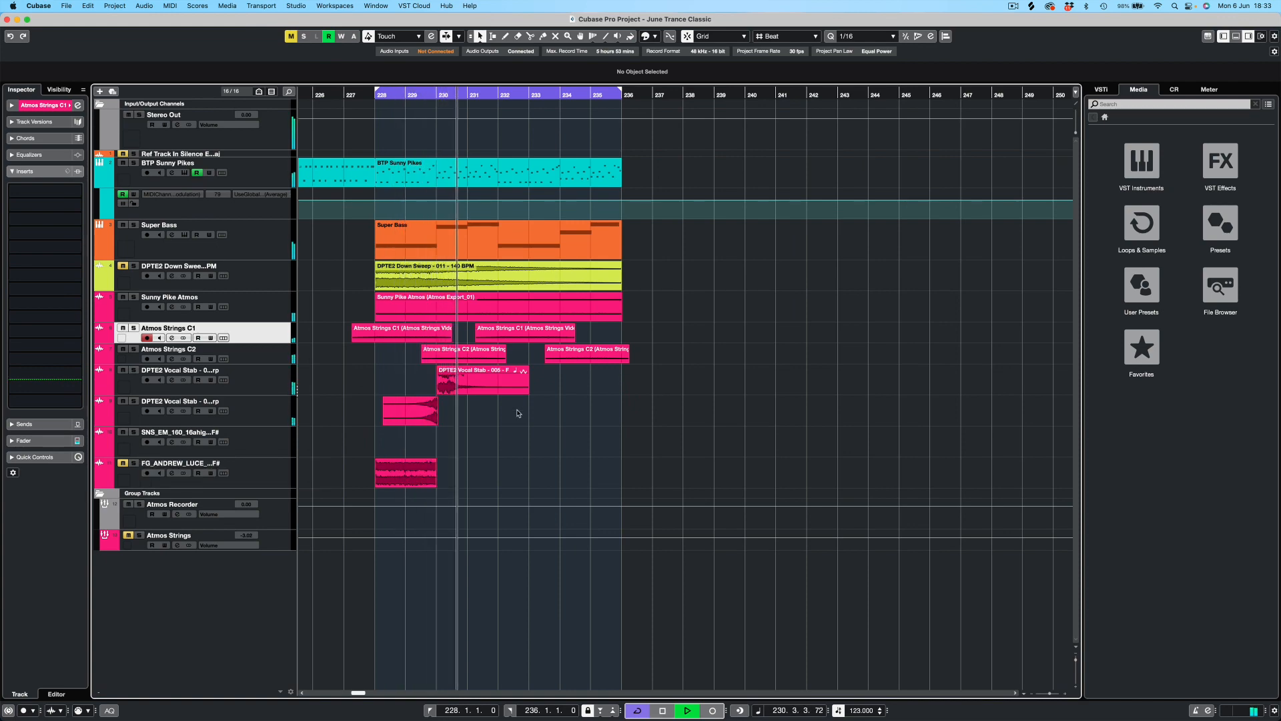
# - Move the DPTE2 Vocal Stab 005 clip slightly earlier so it starts at 229.4.3.95
pyautogui.press('space')
pyautogui.press('h')
pyautogui.press('h')
pyautogui.press('h')
pyautogui.press('h')
pyautogui.press('h')
pyautogui.press('h')
pyautogui.press('h')
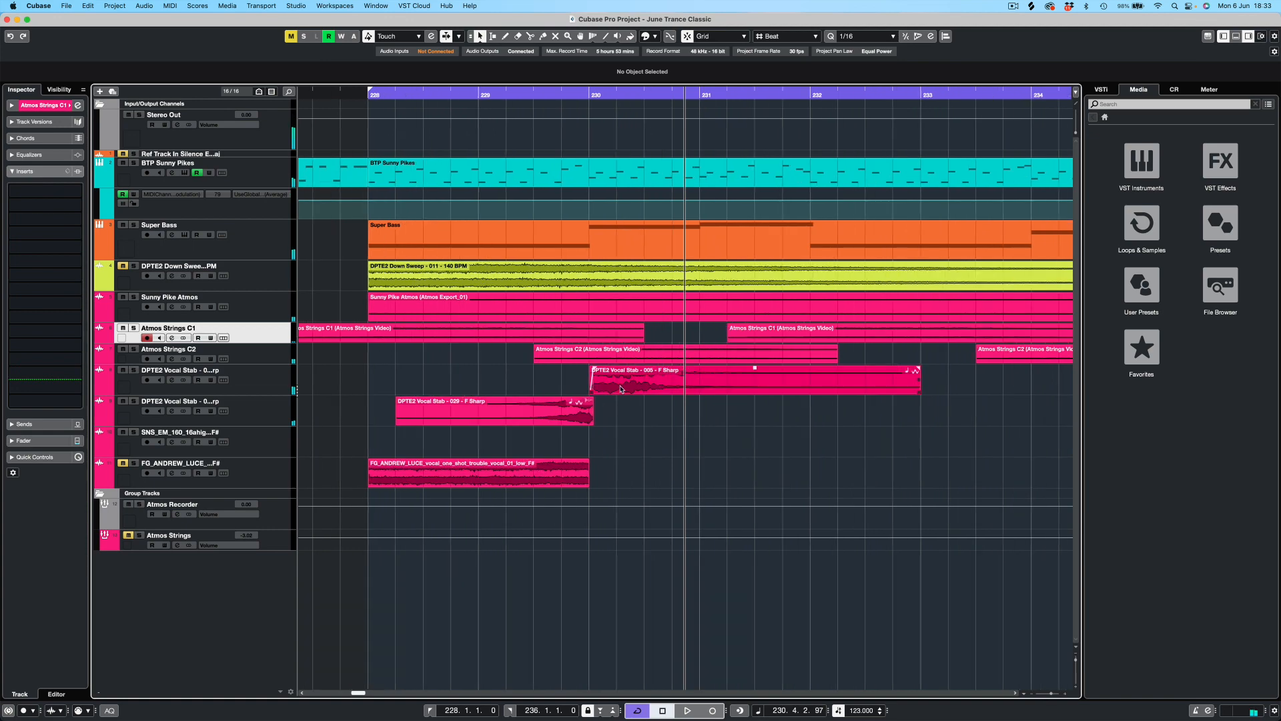
pyautogui.press('h')
pyautogui.press('h')
pyautogui.press('h')
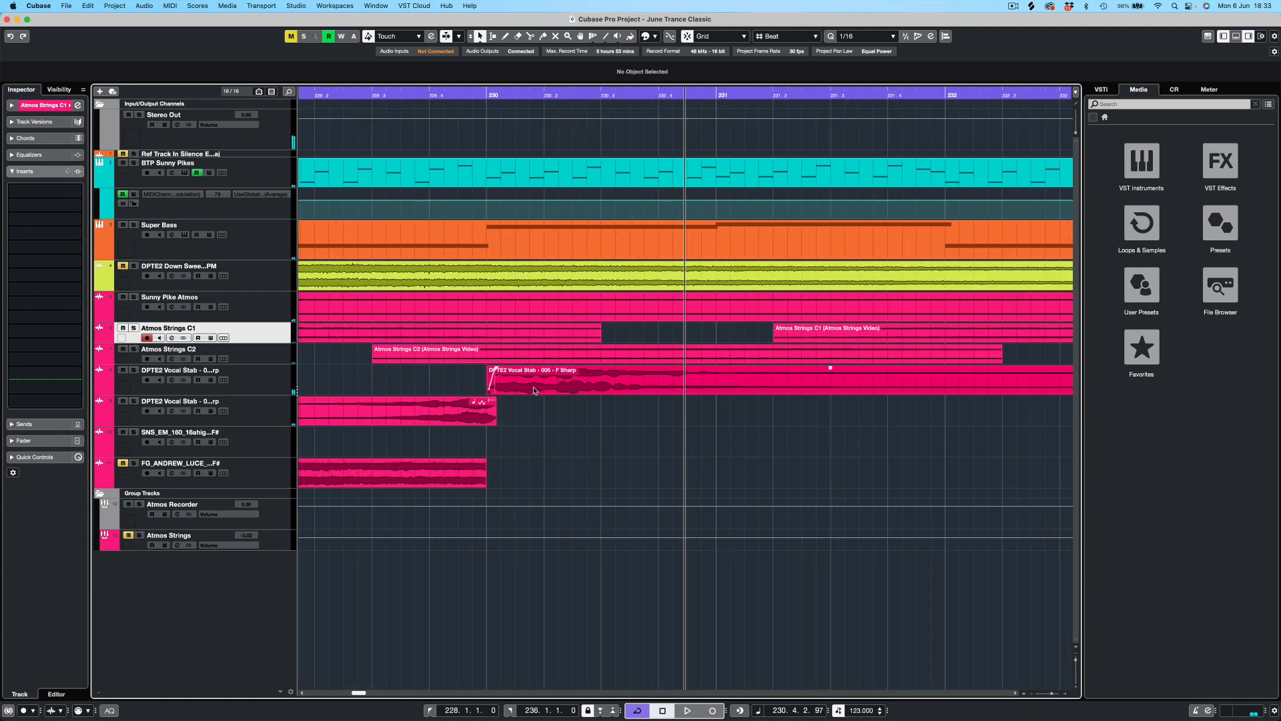
pyautogui.click(534, 391)
pyautogui.moveTo(531, 388); pyautogui.dragTo(514, 388)
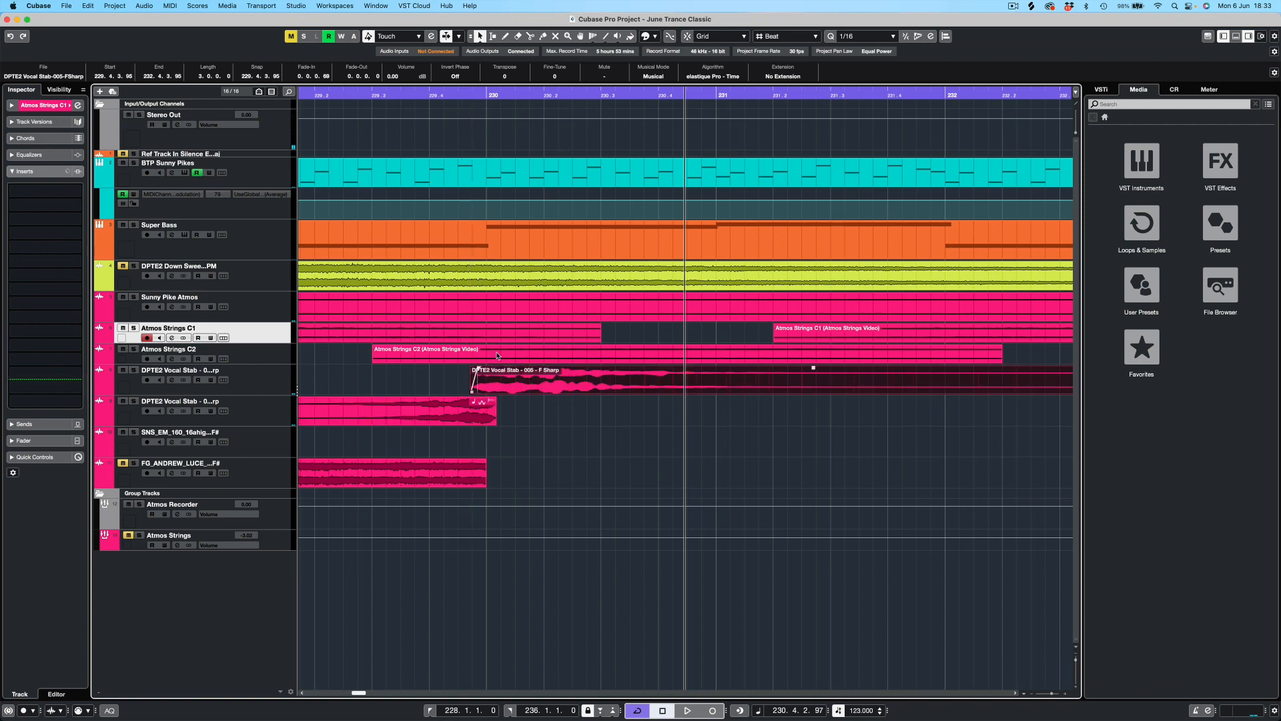
# - Play the shifted vocal stab from about 229.2 in the mix and return to the loop start
pyautogui.click(336, 102)
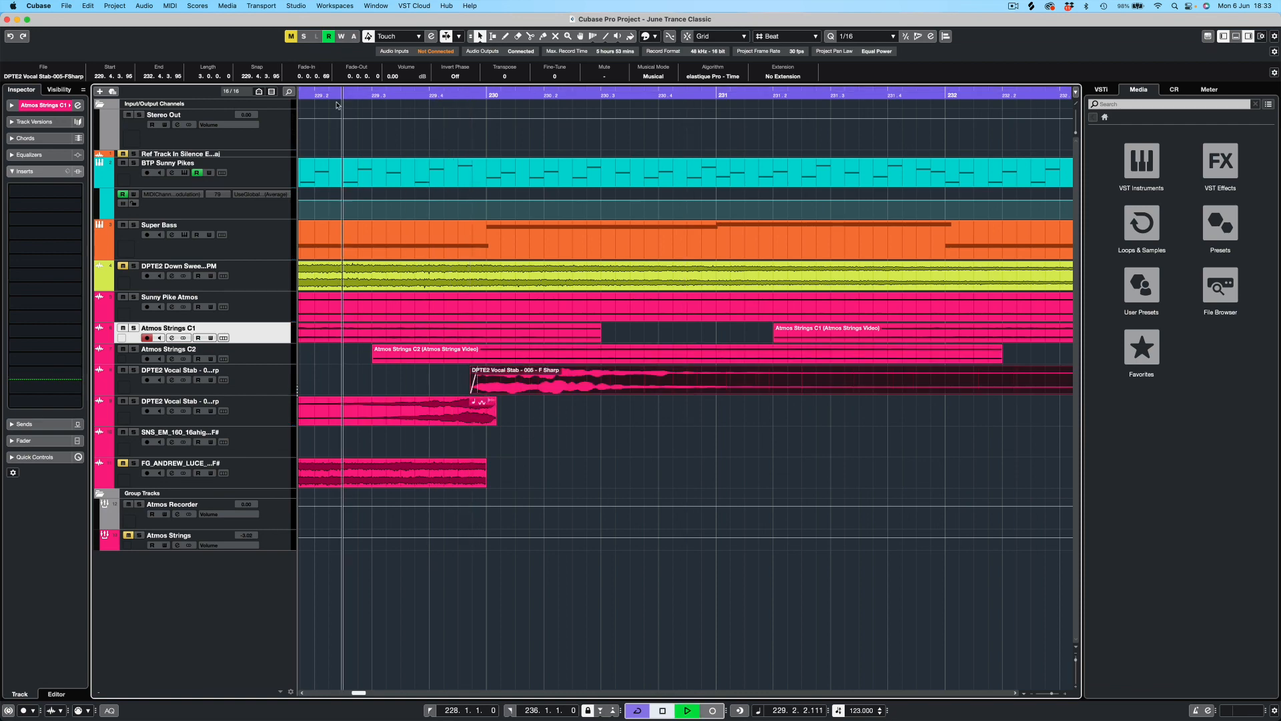
pyautogui.press('space')
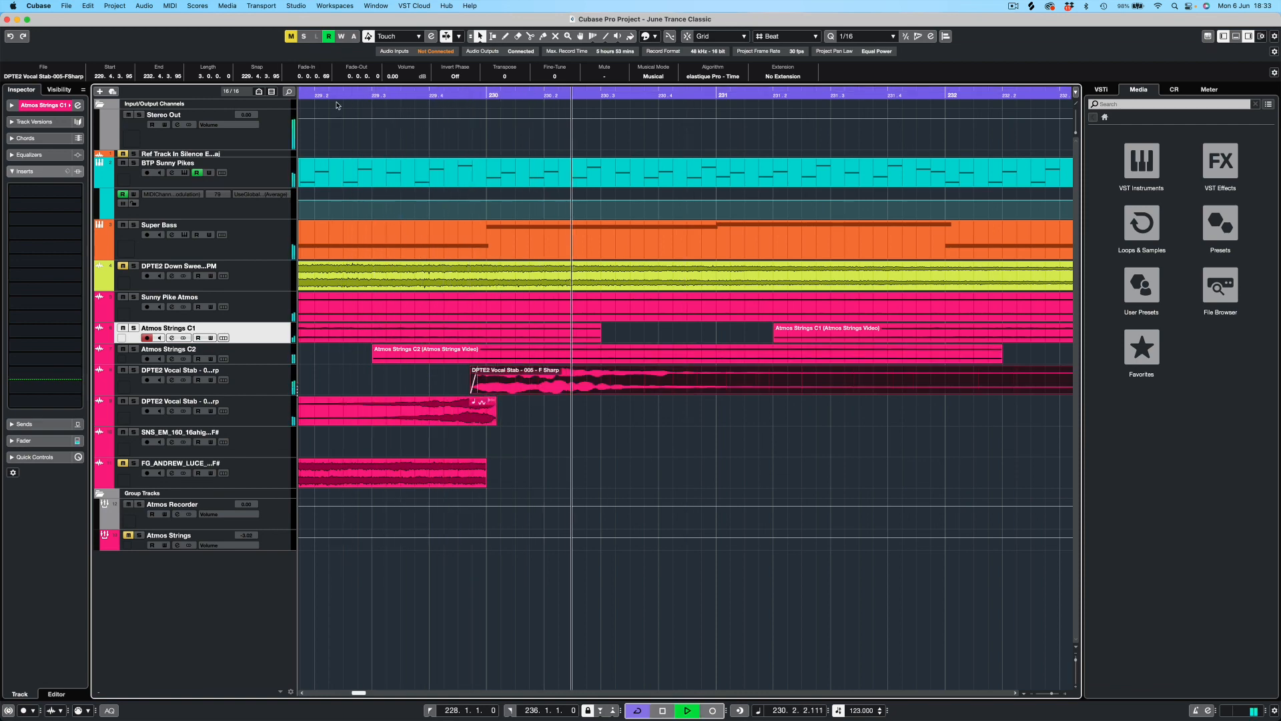
pyautogui.press('g')
pyautogui.press('g')
pyautogui.press('g')
pyautogui.press('g')
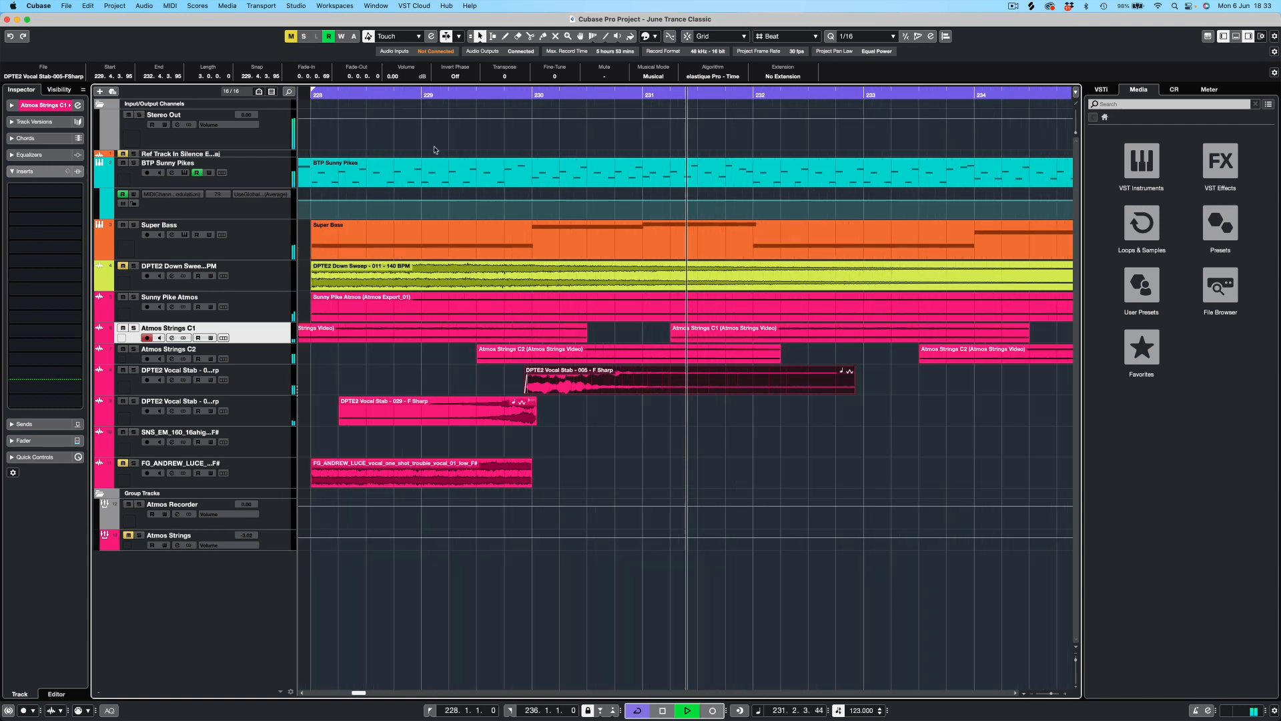
pyautogui.press('g')
pyautogui.press('g')
pyautogui.press('space')
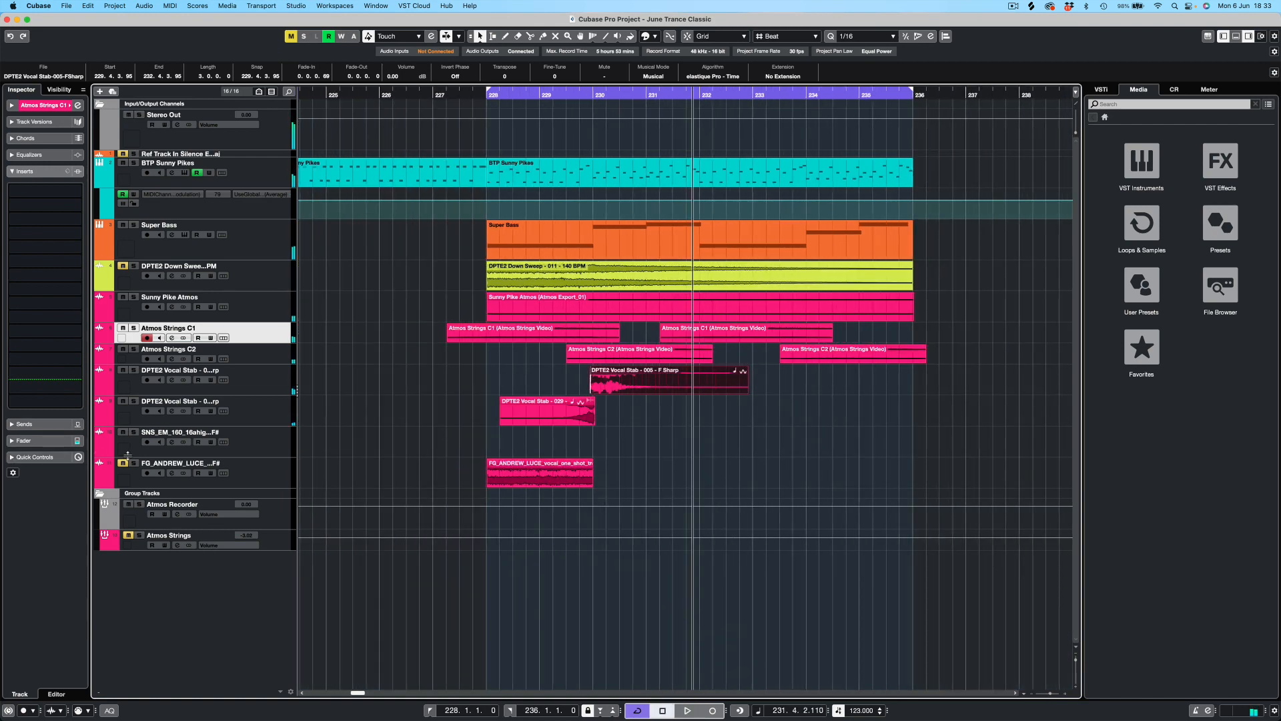
pyautogui.press('KP_1')
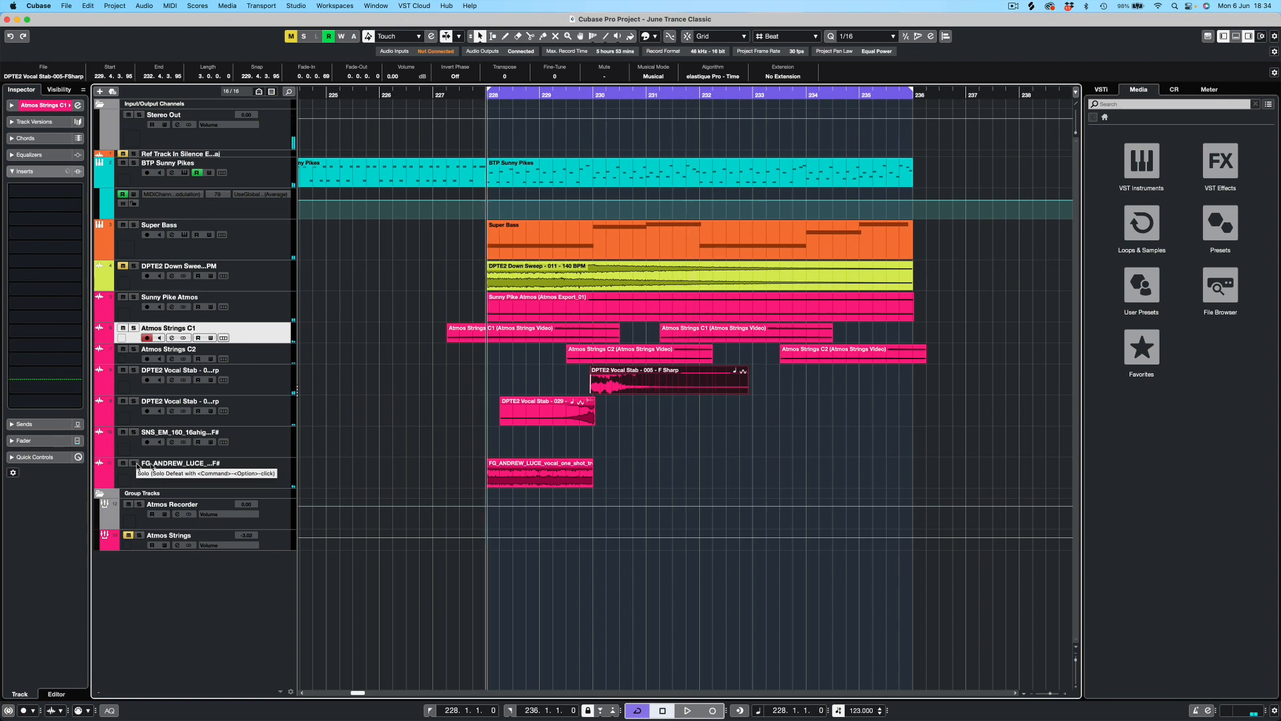
# - Add the Glitch effect as an insert on the Atmos Strings C1 track and position its editor clear of the track list
pyautogui.click(51, 193)
pyautogui.write('gli')
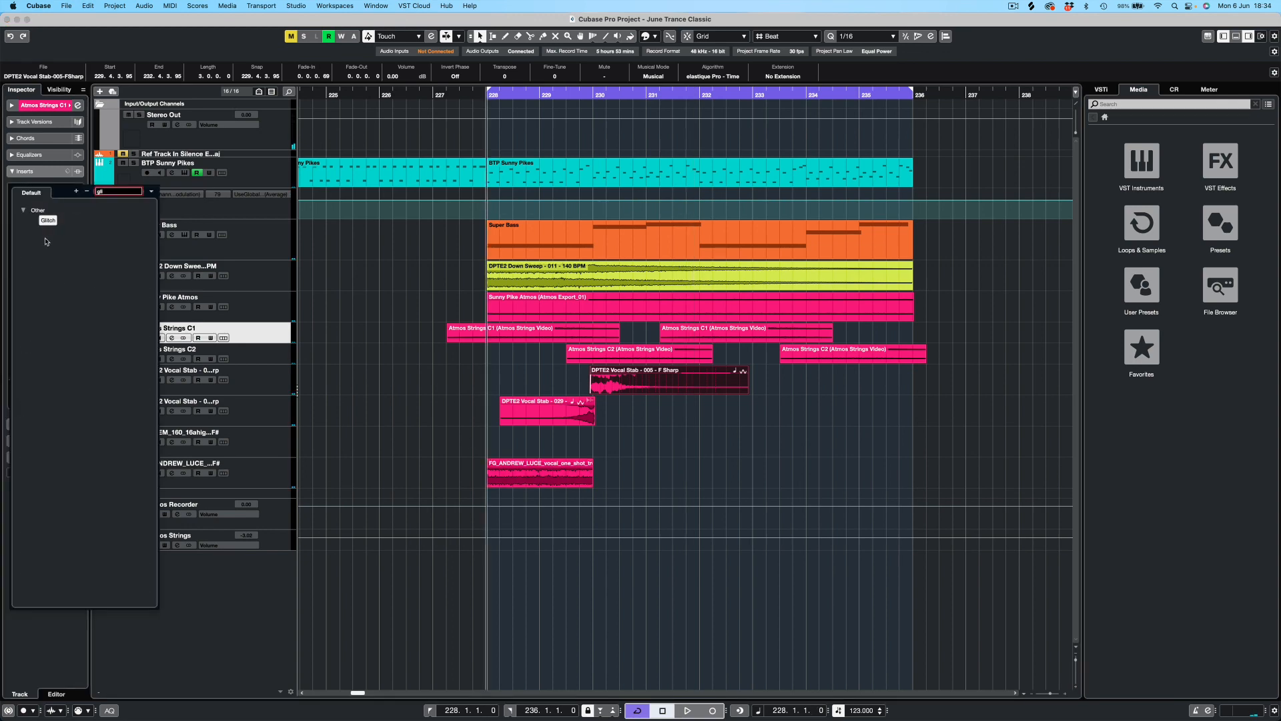
pyautogui.click(48, 219)
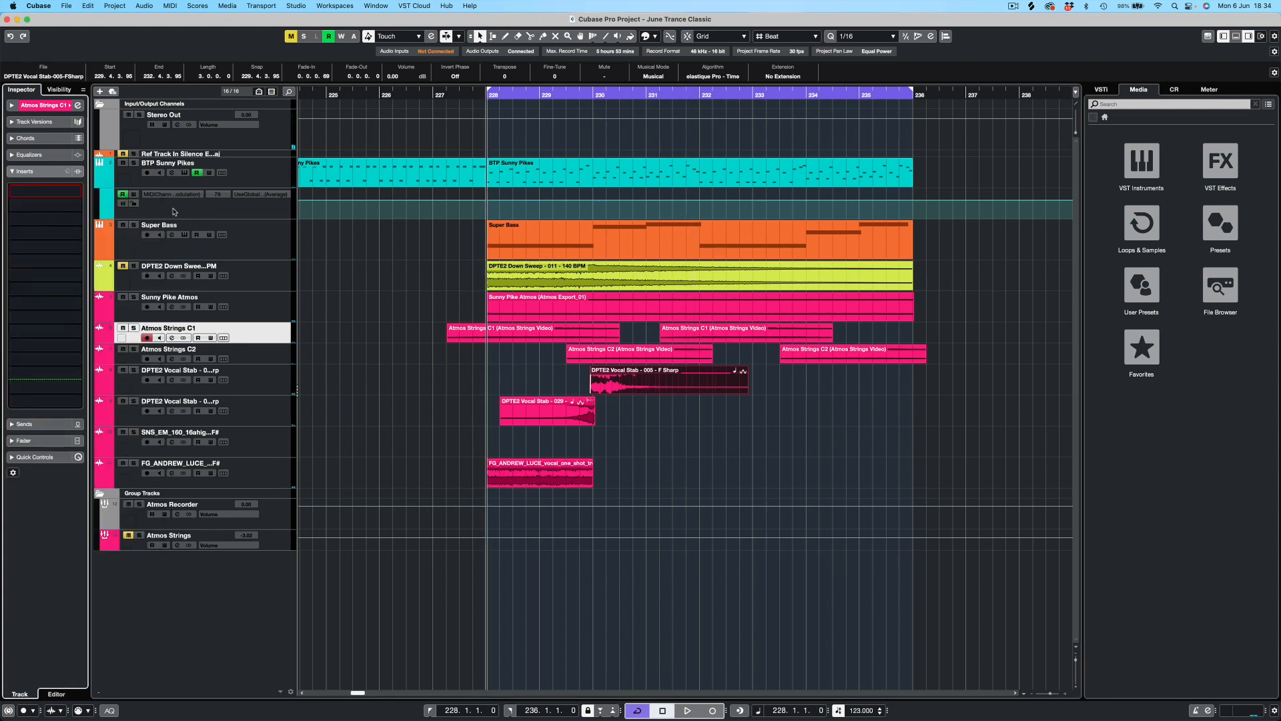
pyautogui.moveTo(561, 142); pyautogui.dragTo(837, 192)
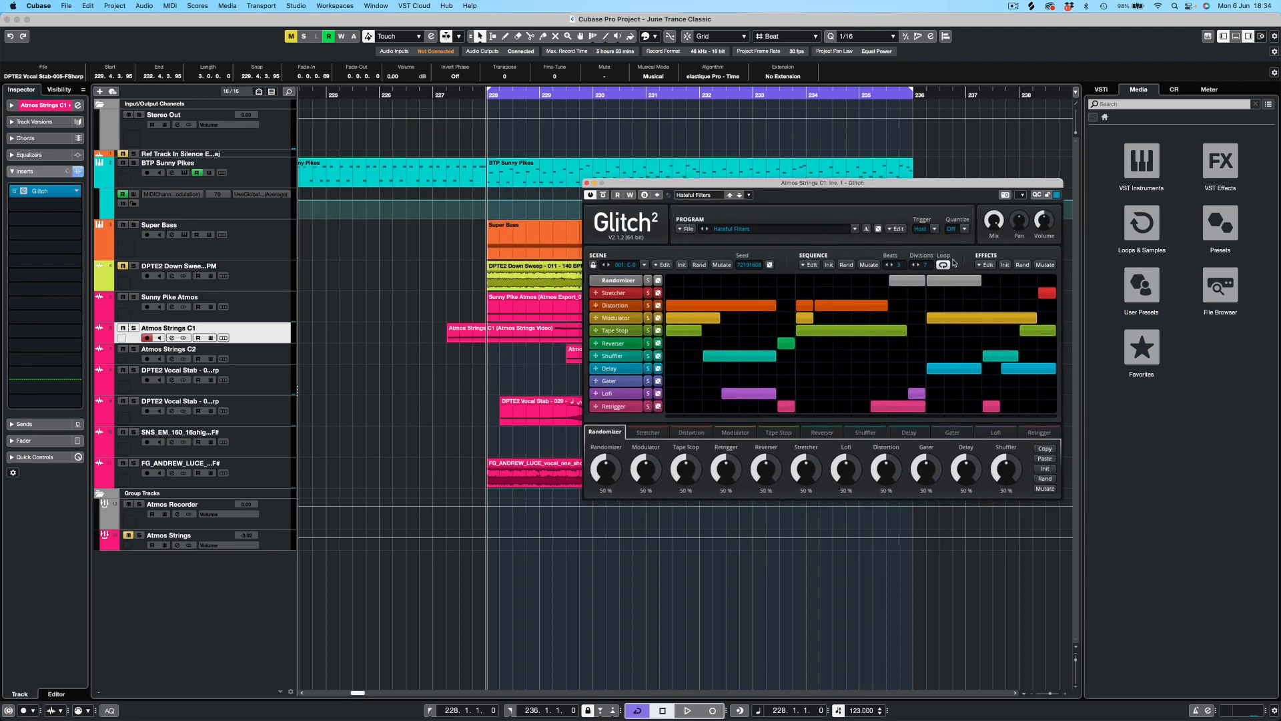
# - Initialise the Glitch sequence, adjust its beat count, fill the final quarter of the Gater lane with one block, and play the loop
pyautogui.click(827, 265)
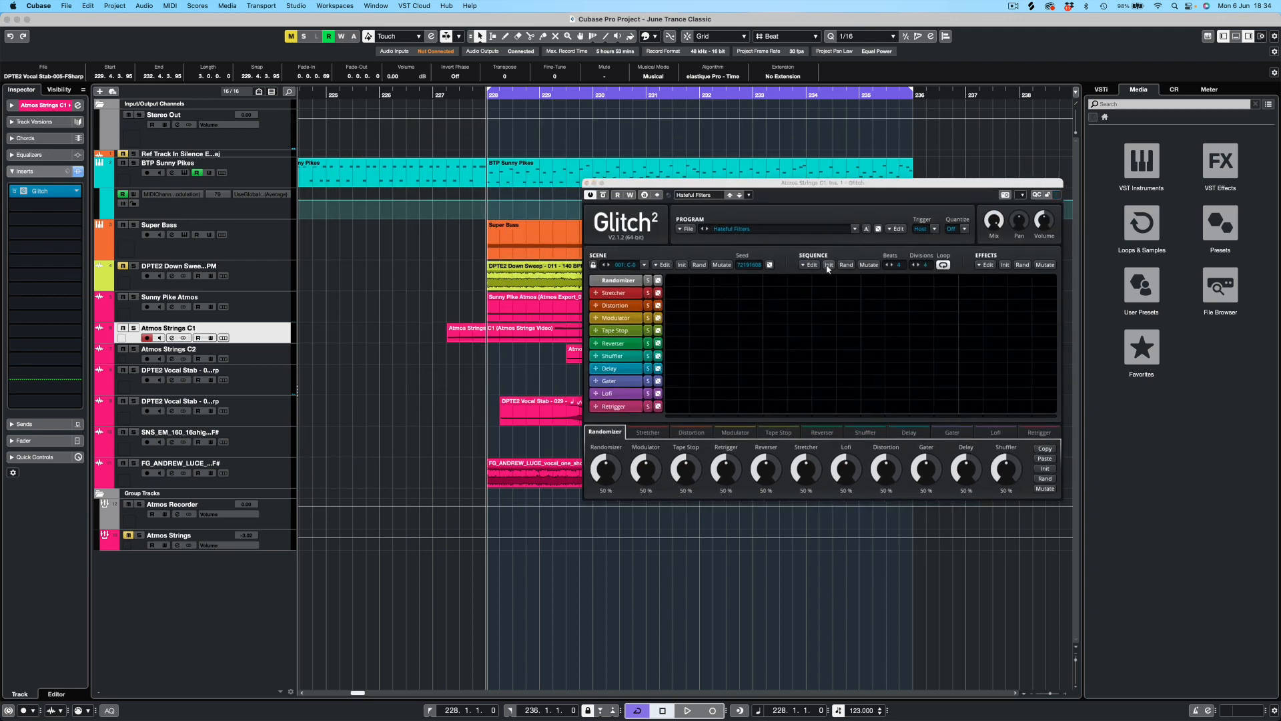
pyautogui.click(901, 265)
pyautogui.moveTo(961, 381); pyautogui.dragTo(1058, 382)
pyautogui.press('space')
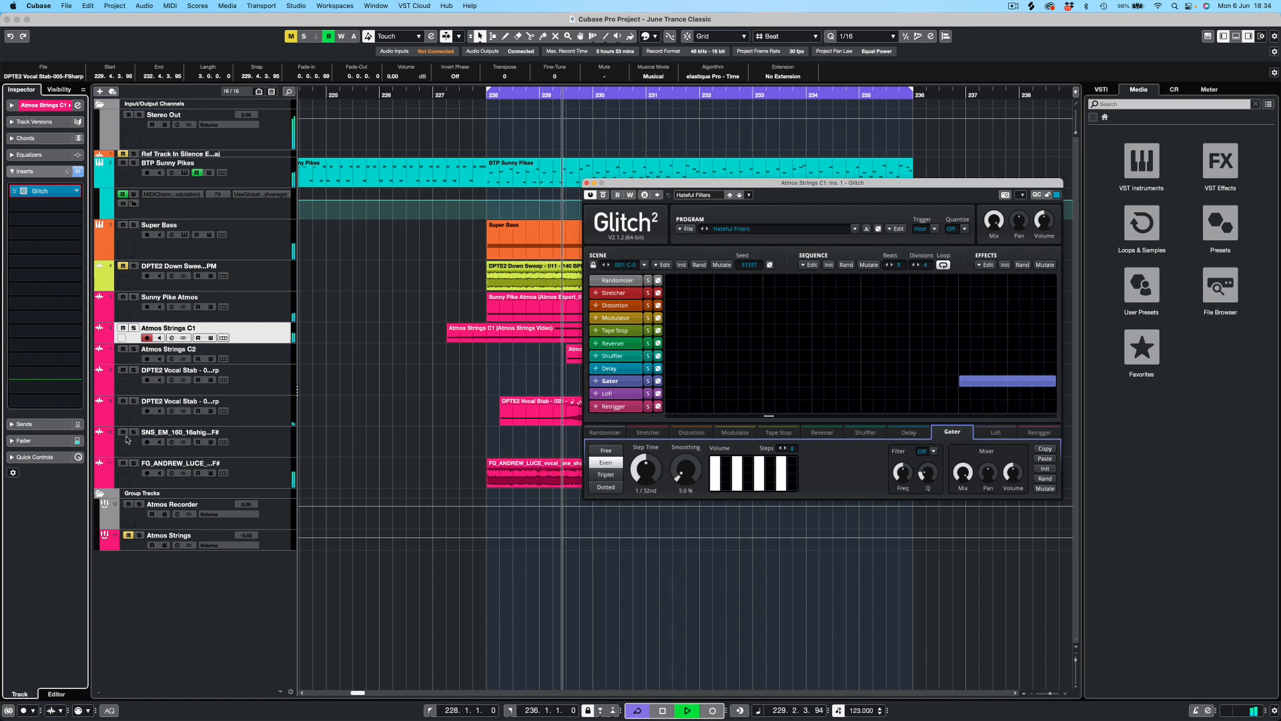
# - Close the Glitch editor and move Glitch from Atmos Strings C1 to the FG vocal channel's insert slot after ValhallaSupermassive in the mixer
pyautogui.click(274, 476)
pyautogui.click(277, 445)
pyautogui.press('space')
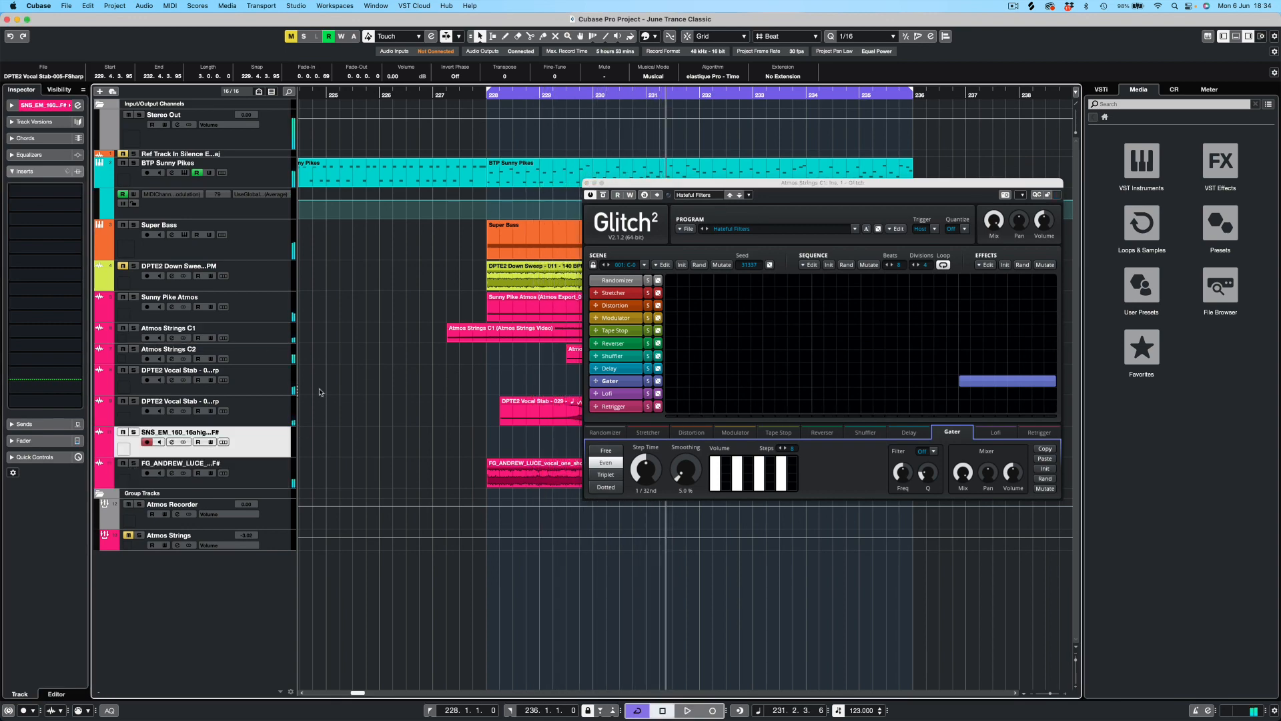
pyautogui.press('F3')
pyautogui.click(586, 184)
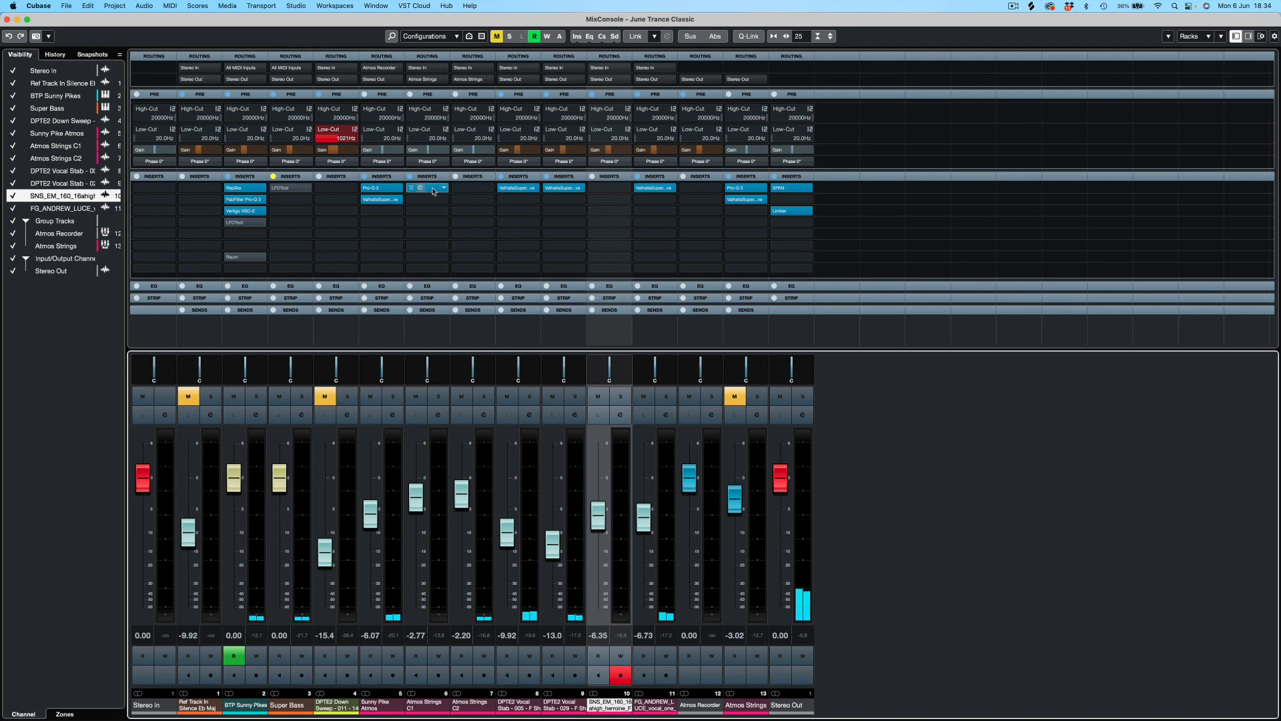
pyautogui.moveTo(428, 190); pyautogui.dragTo(646, 202)
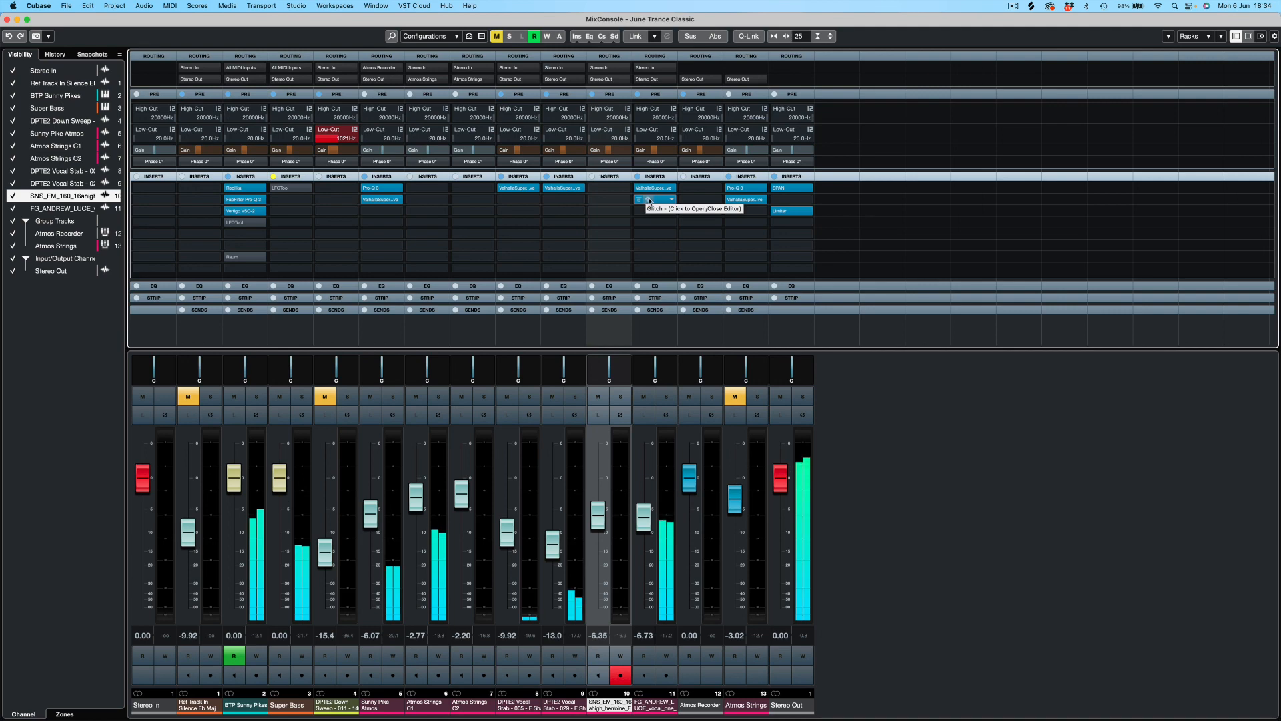
pyautogui.press('F3')
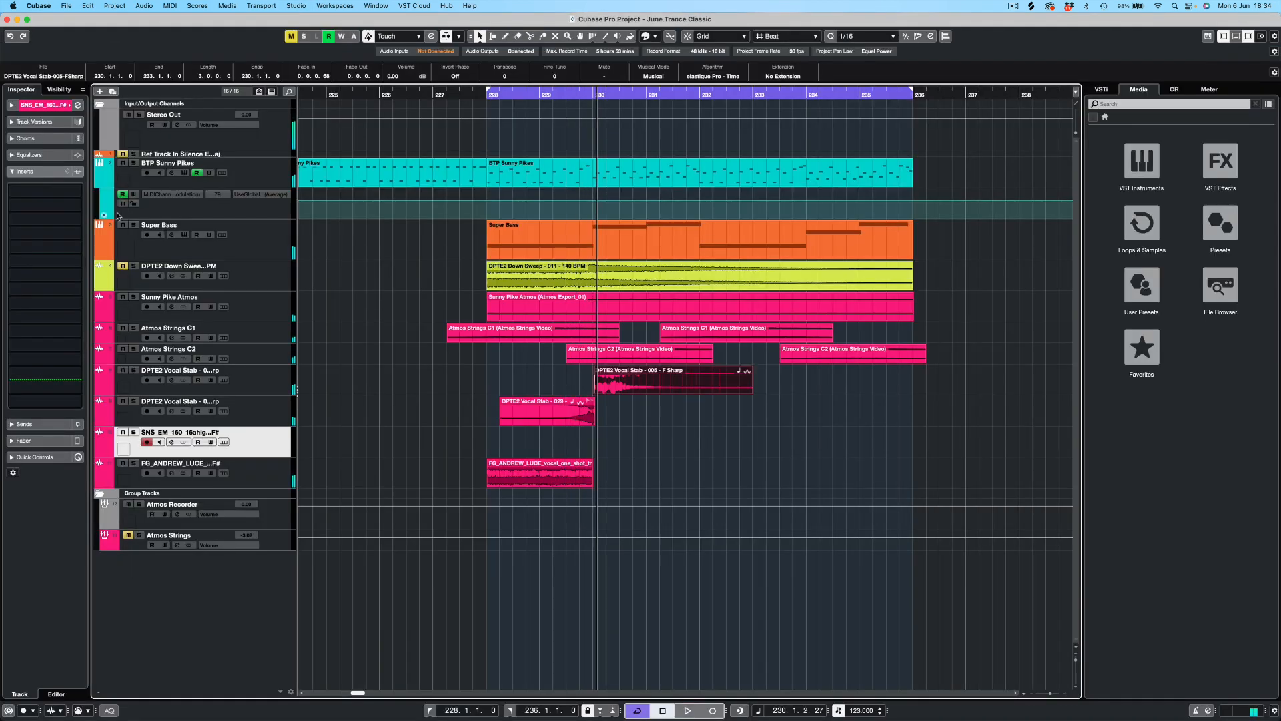
# - Open Glitch on the FG vocal track and, while playing, replace the Gater block with one in the sequence's second quarter
pyautogui.press('space')
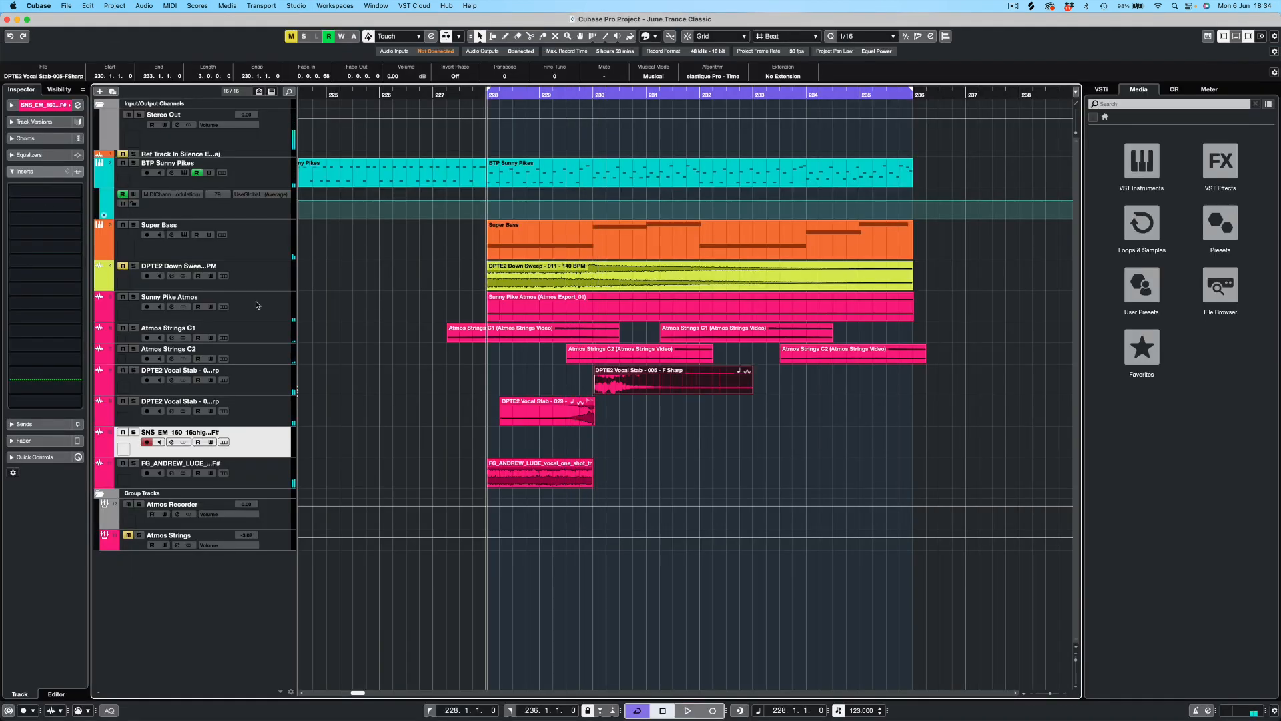
pyautogui.click(270, 469)
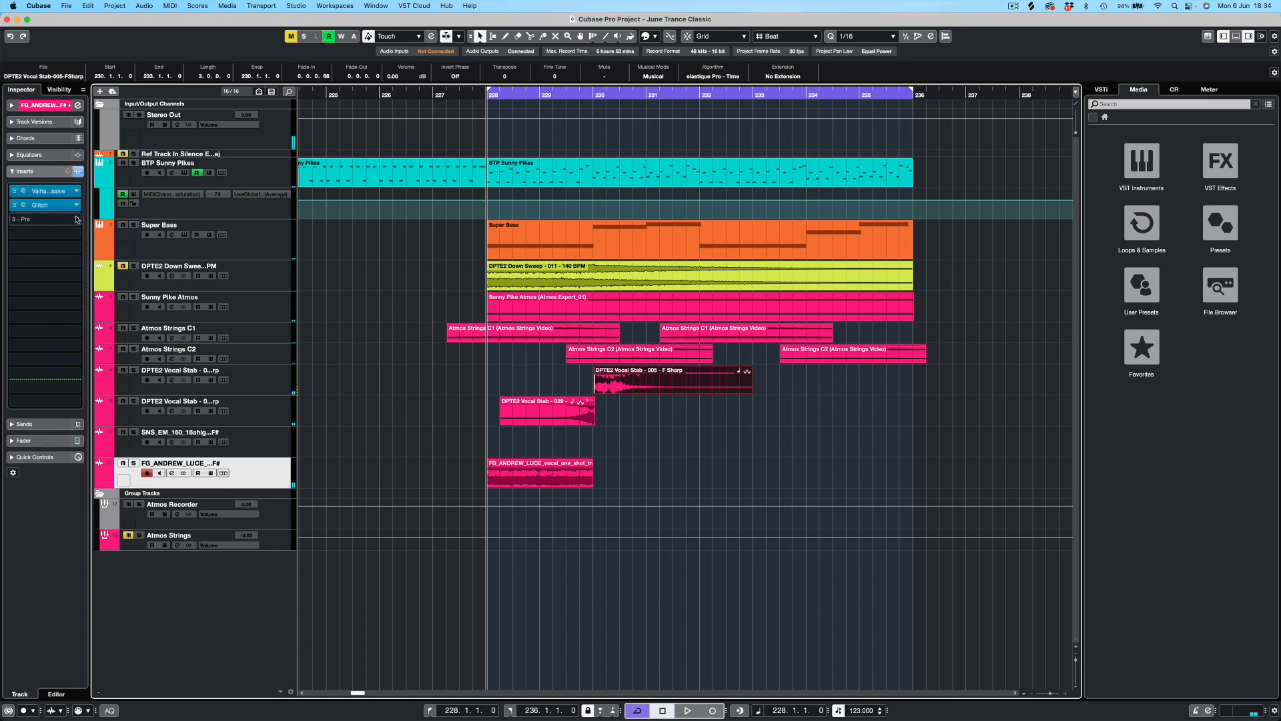
pyautogui.click(22, 206)
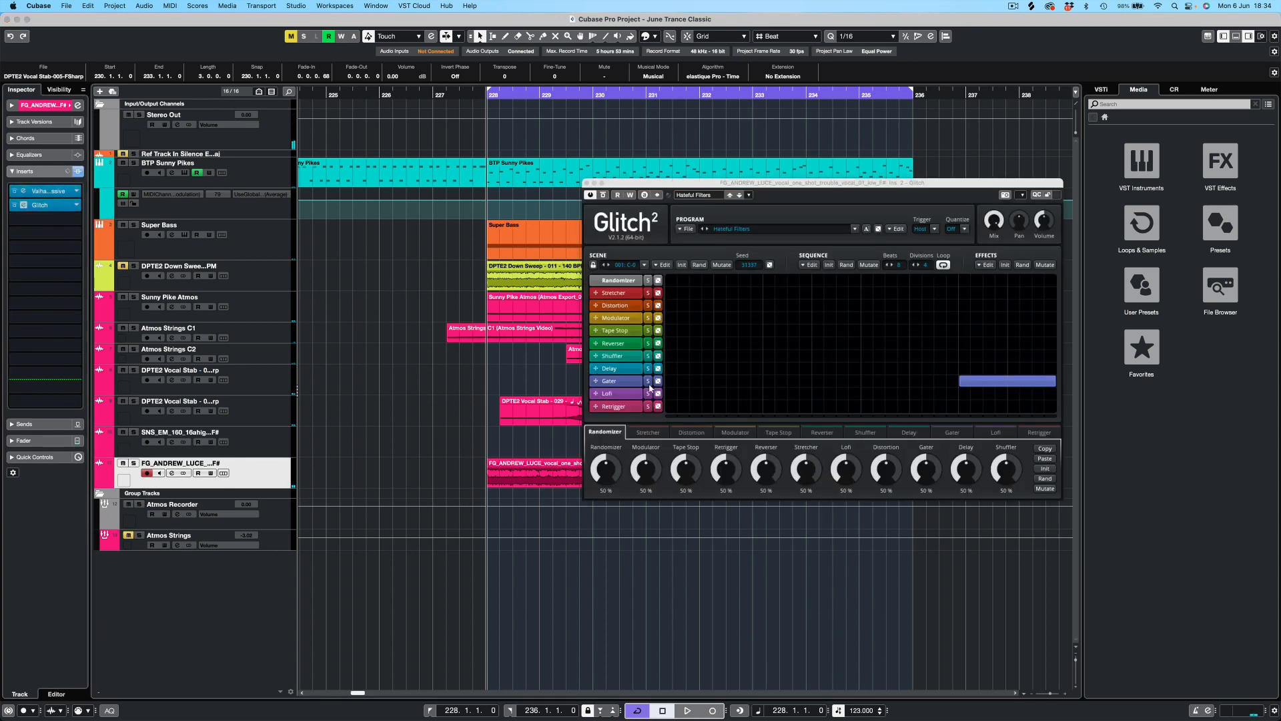
pyautogui.press('space')
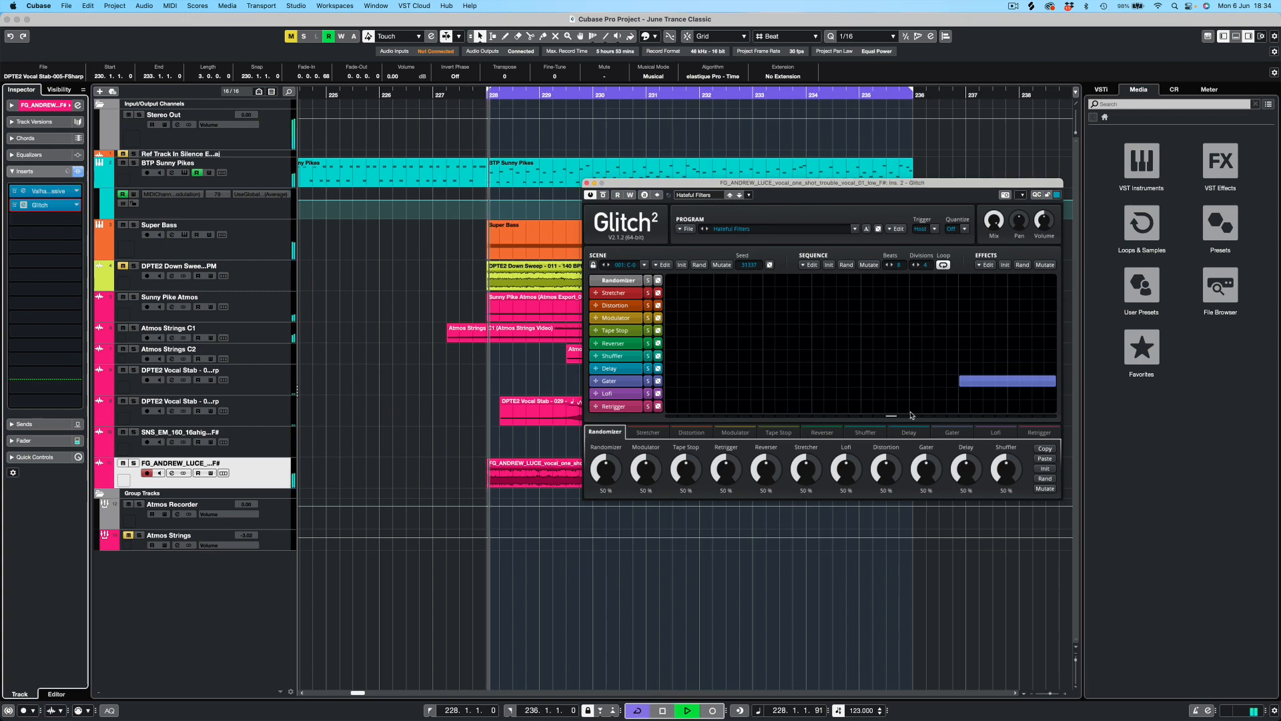
pyautogui.rightClick(964, 381)
pyautogui.moveTo(782, 382); pyautogui.dragTo(857, 380)
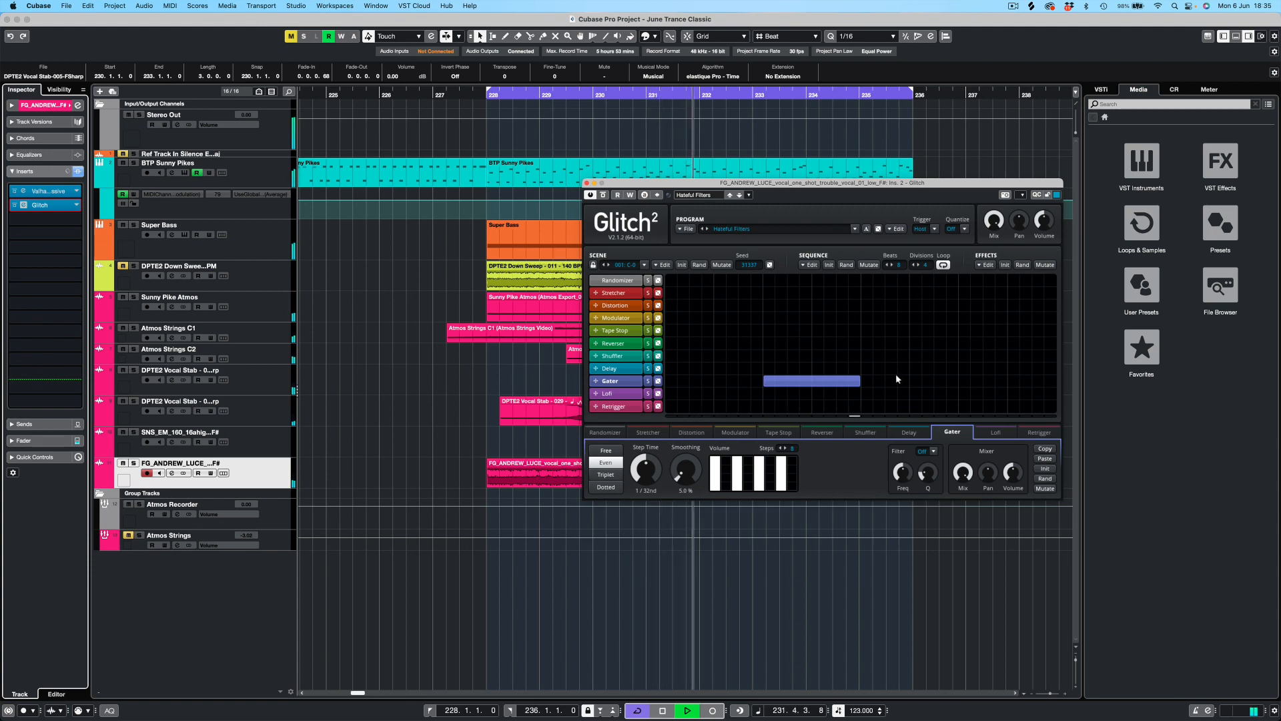
# - Set the Gater mix to about 48%, play the loop to check it, and close the Glitch editor
pyautogui.moveTo(958, 476)
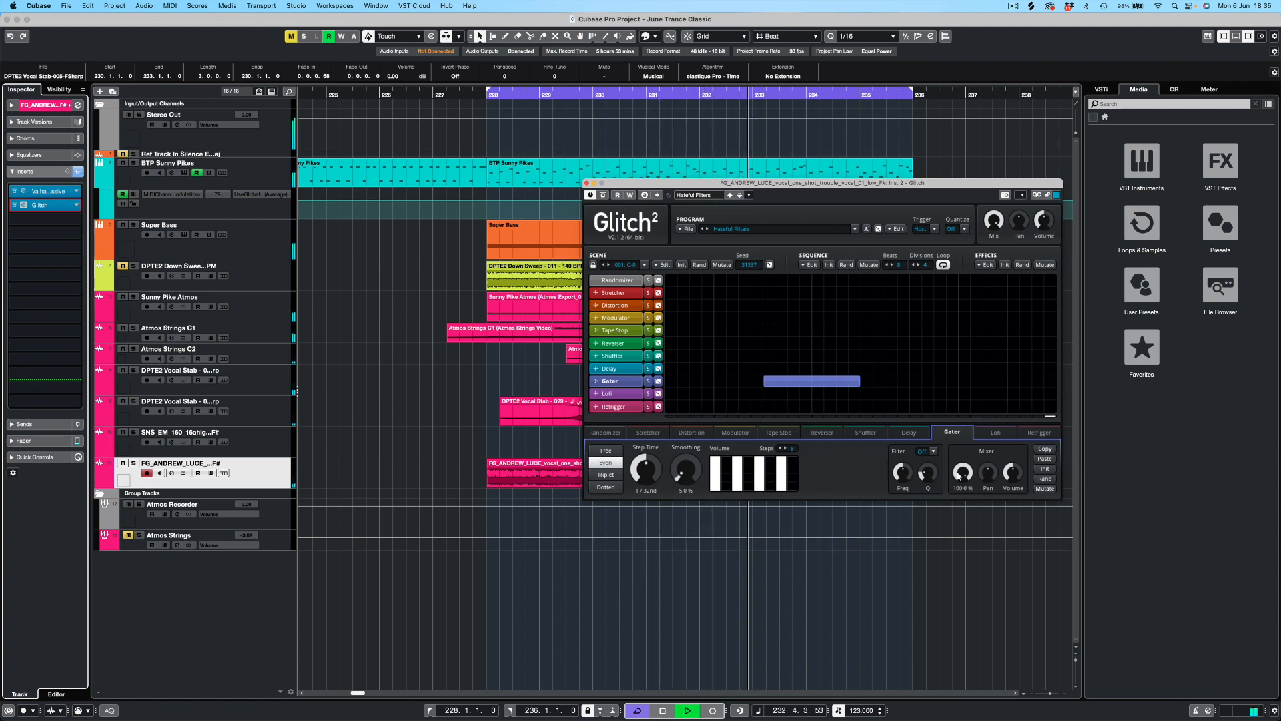
pyautogui.moveTo(958, 476); pyautogui.dragTo(959, 498)
pyautogui.press('space')
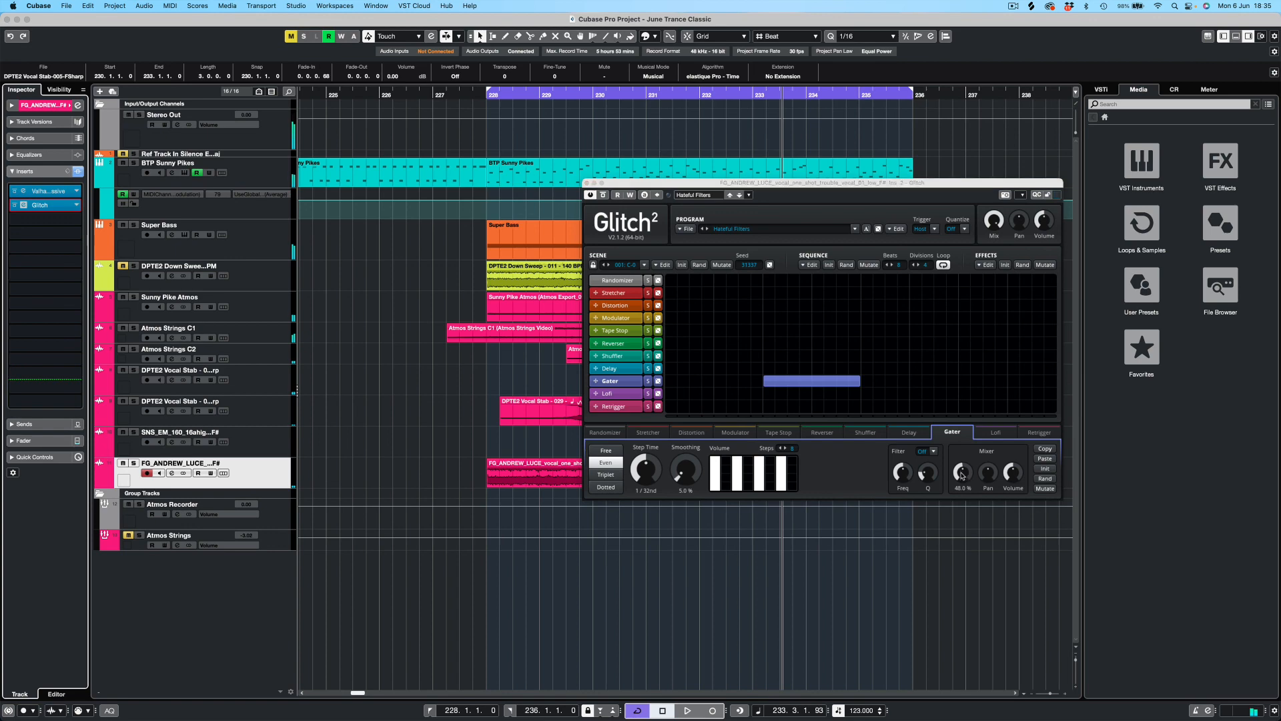
pyautogui.press('space')
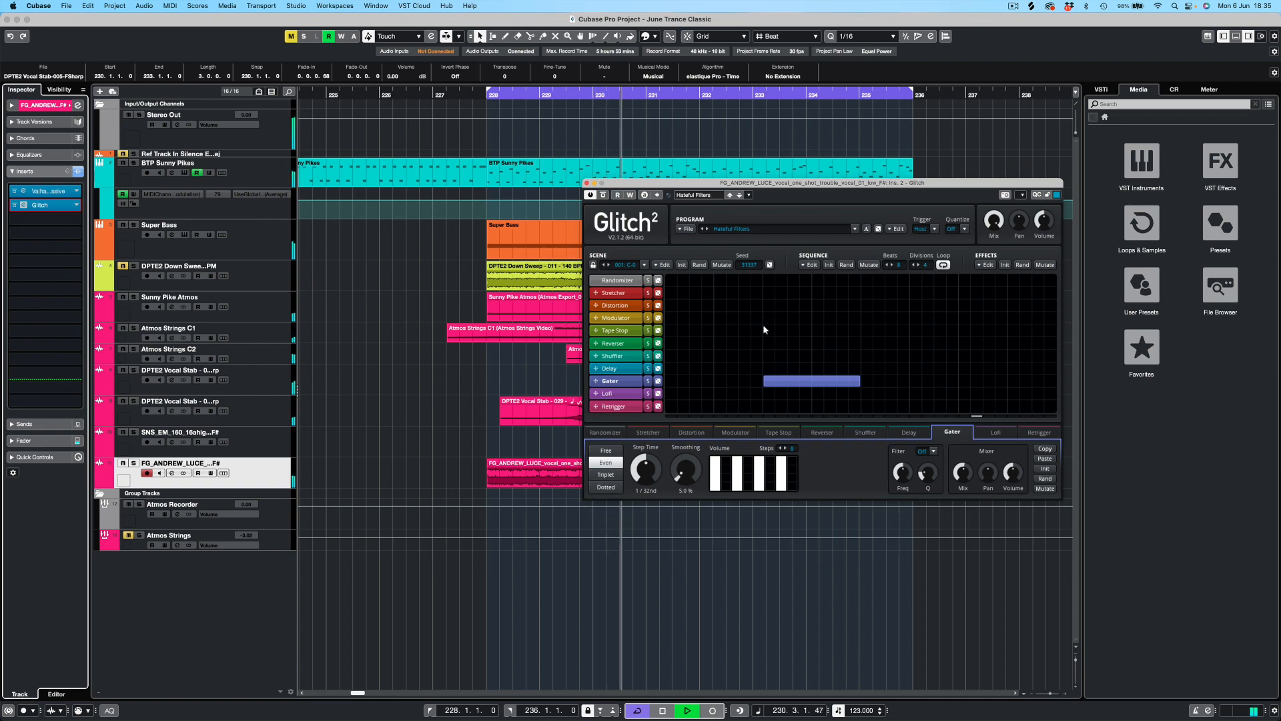
pyautogui.click(587, 183)
pyautogui.click(811, 458)
pyautogui.press('space')
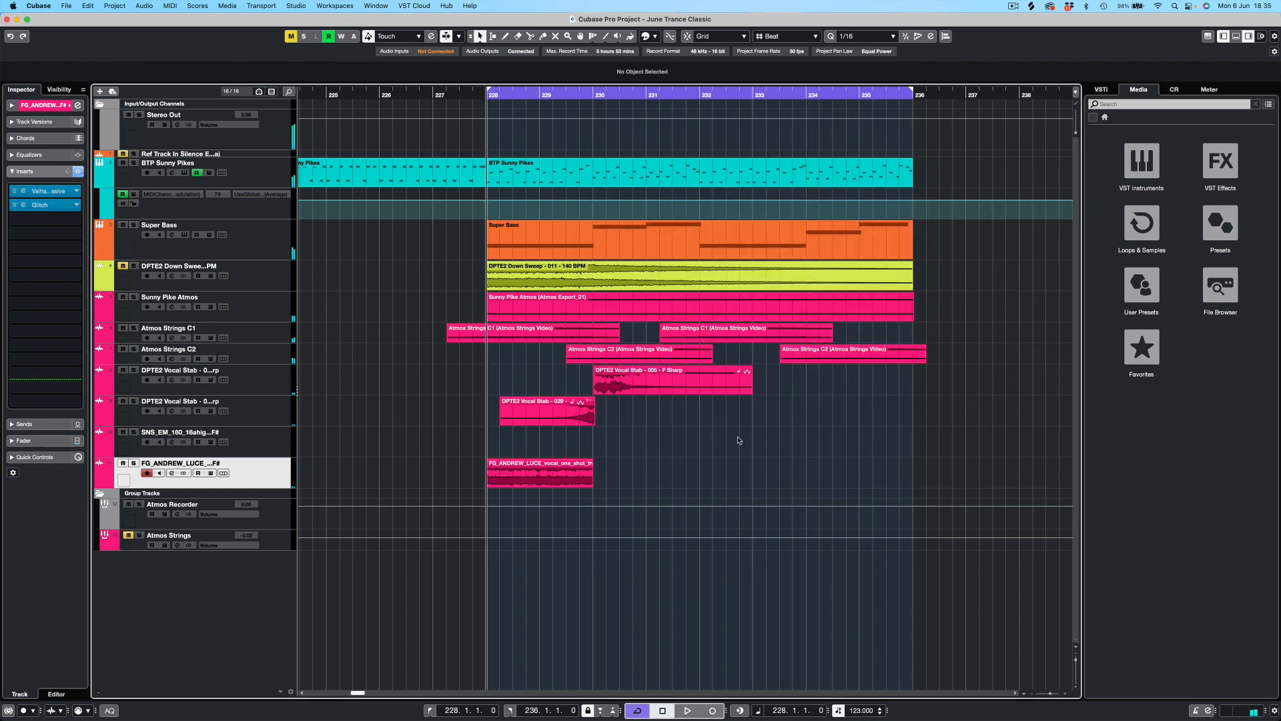
# - Copy the FG vocal clip to 232.1.1 and move ValhallaSupermassive after Glitch in the track's insert chain
pyautogui.moveTo(571, 478); pyautogui.dragTo(768, 488)
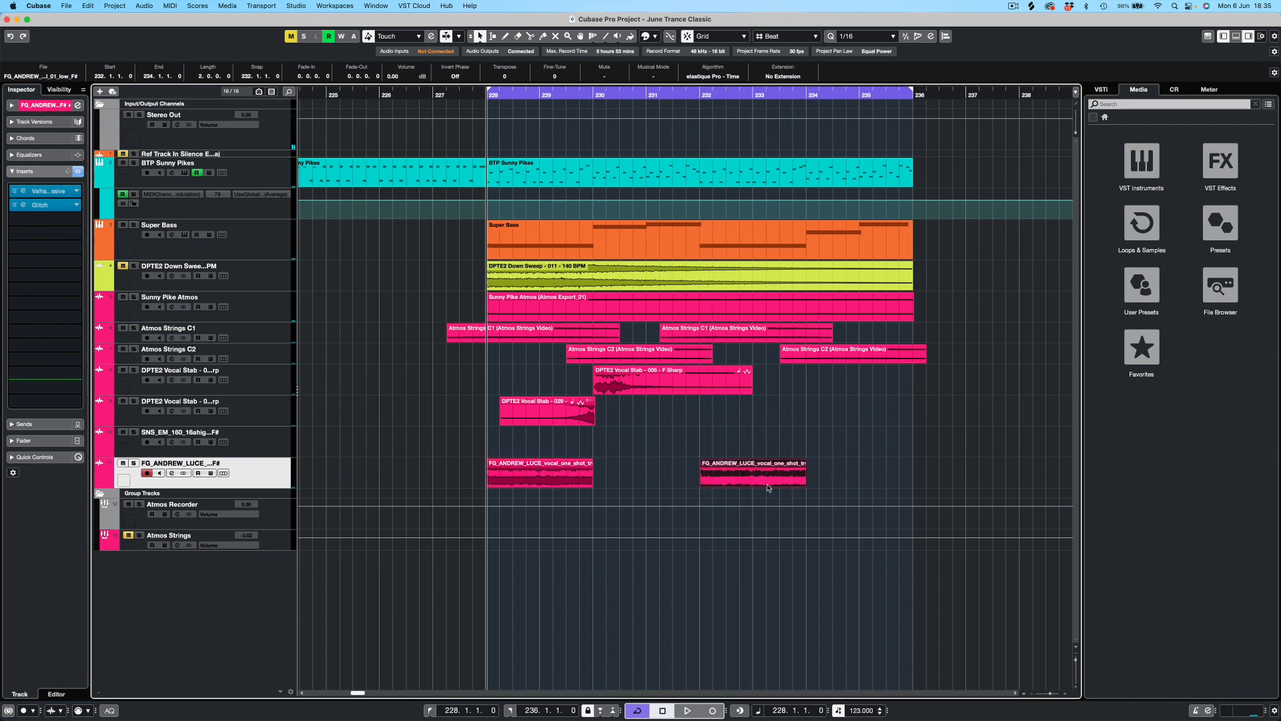
pyautogui.moveTo(44, 195); pyautogui.dragTo(31, 220)
# - Open ValhallaSupermassive on the FG vocal and raise its mix to 74.9% while playing the loop
pyautogui.click(24, 220)
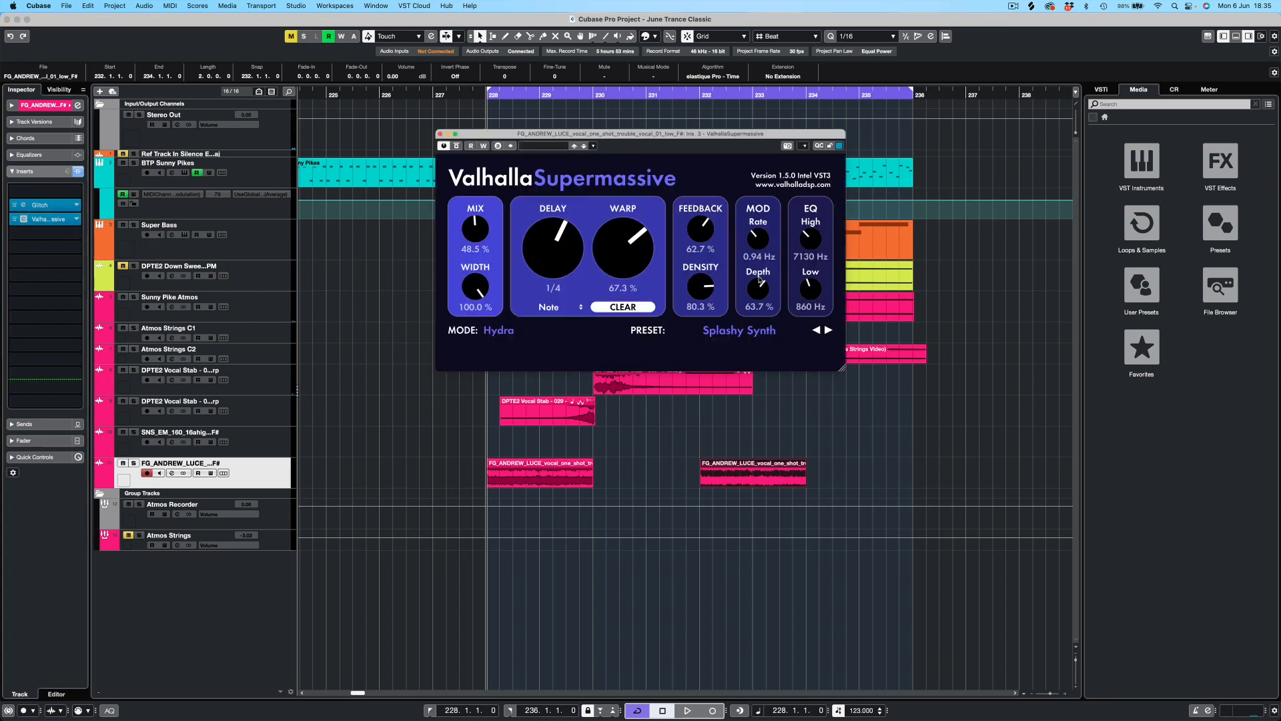
pyautogui.press('space')
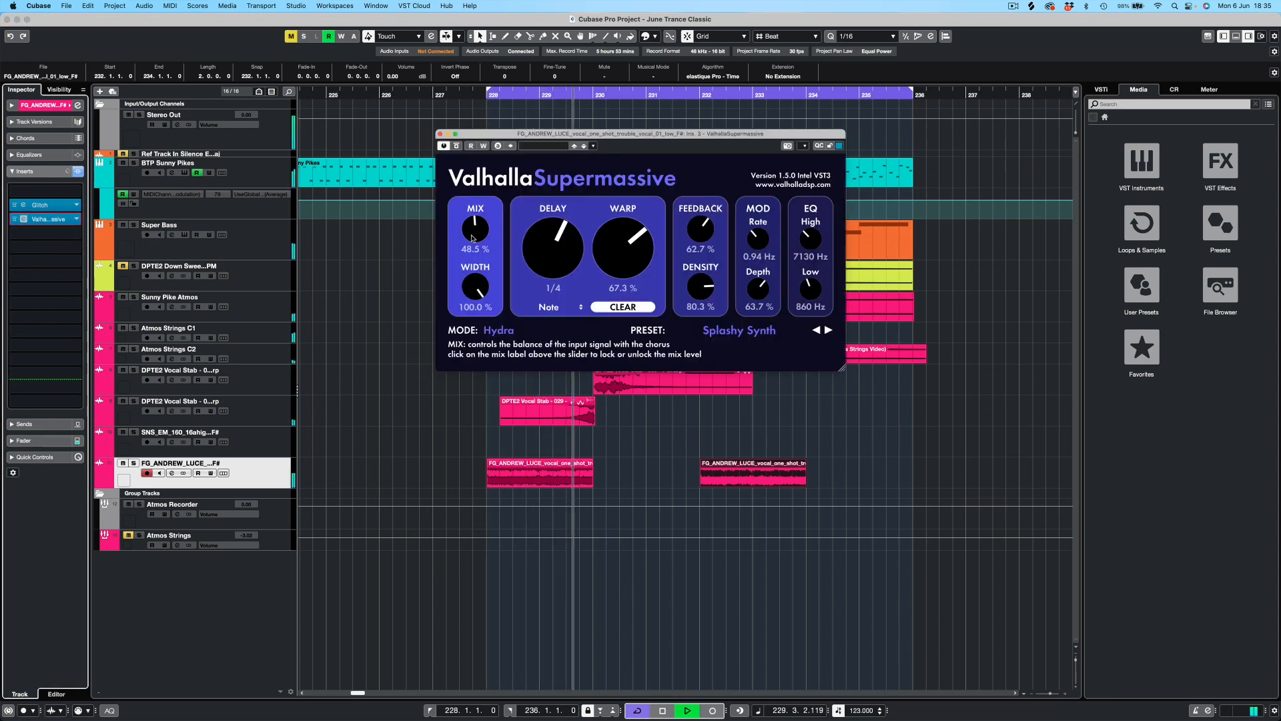
pyautogui.press('space')
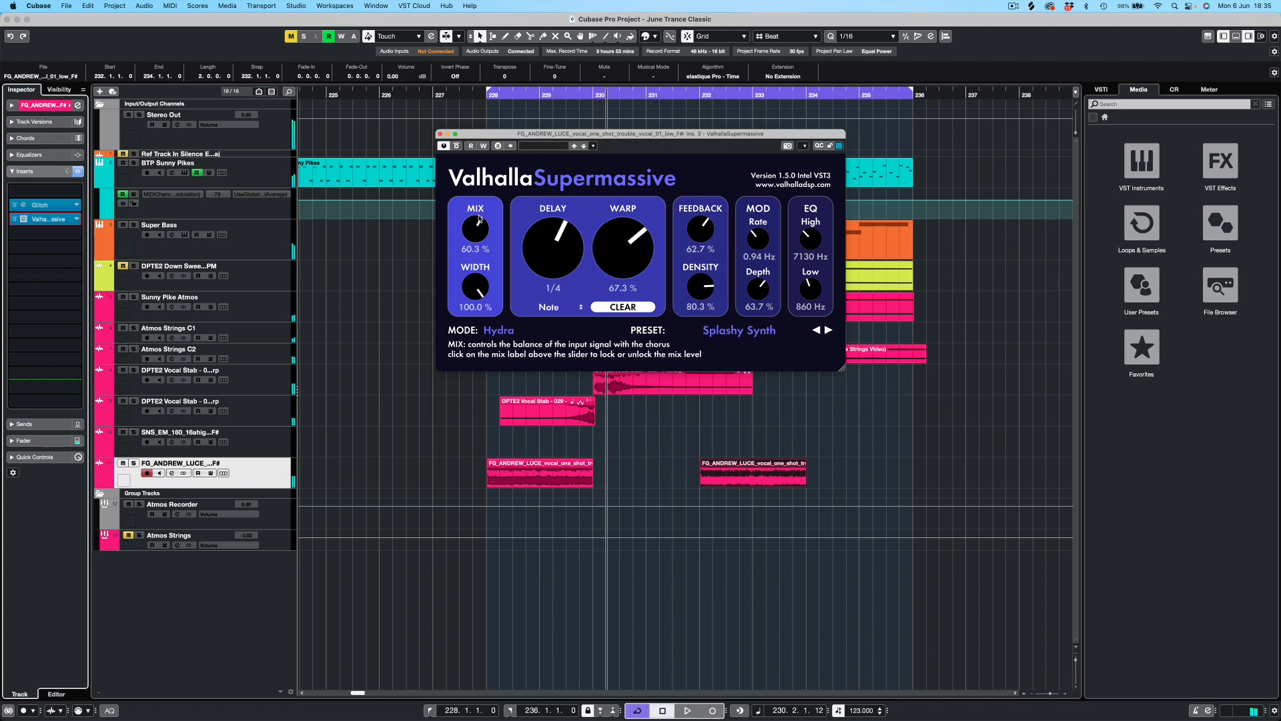
pyautogui.moveTo(478, 218); pyautogui.dragTo(480, 202)
pyautogui.press('space')
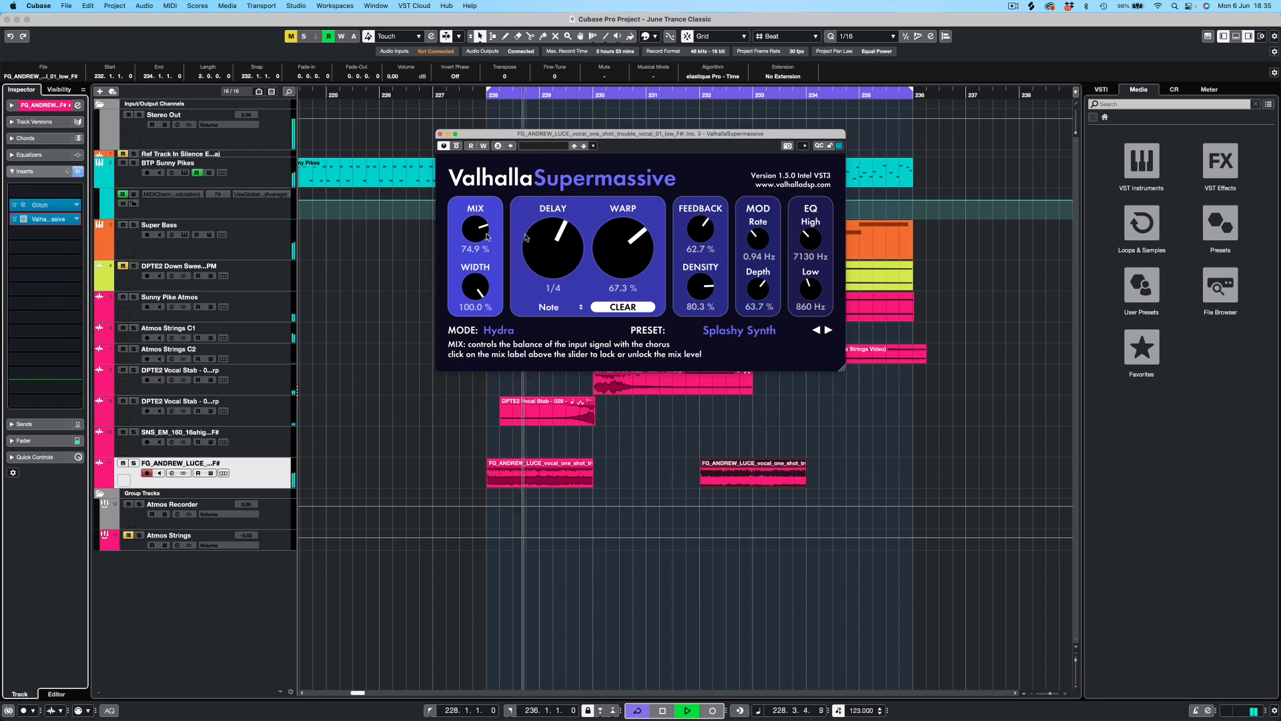
# - Set the reverb's low EQ cutoff to 780 Hz and its high cutoff to 4320 Hz, then close the editor
pyautogui.moveTo(812, 290); pyautogui.dragTo(811, 296)
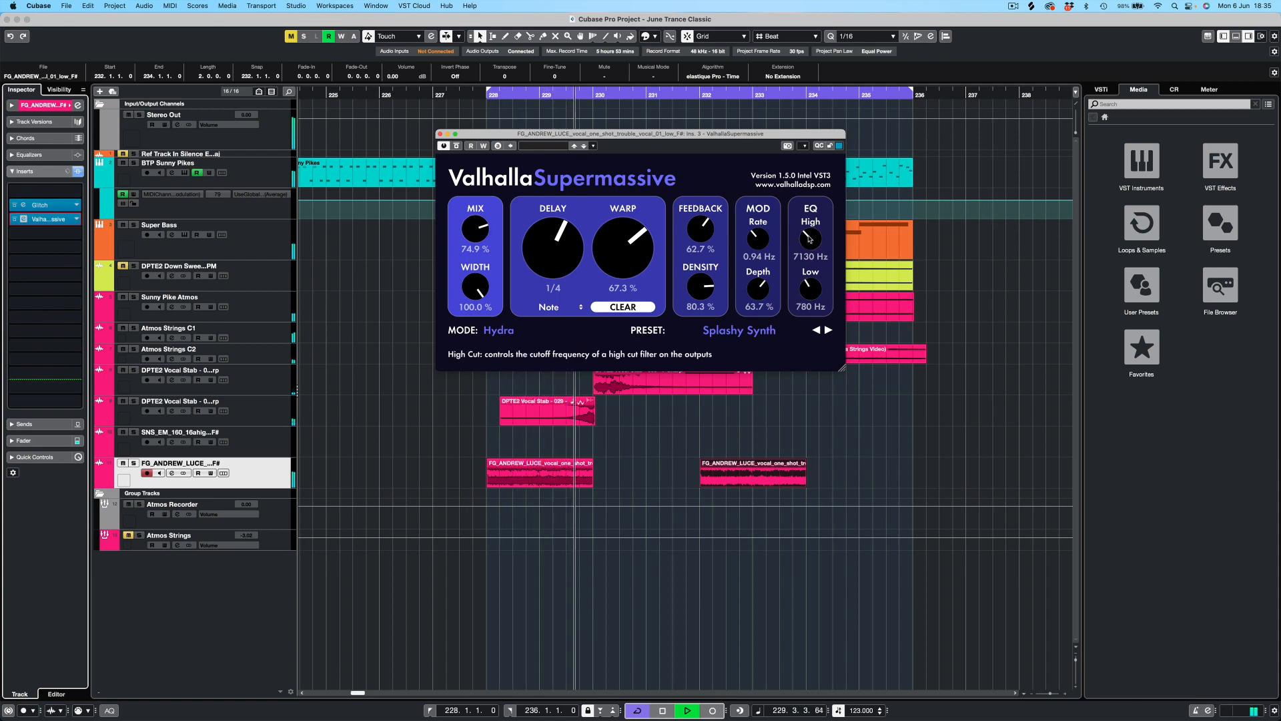
pyautogui.moveTo(807, 239); pyautogui.dragTo(806, 258)
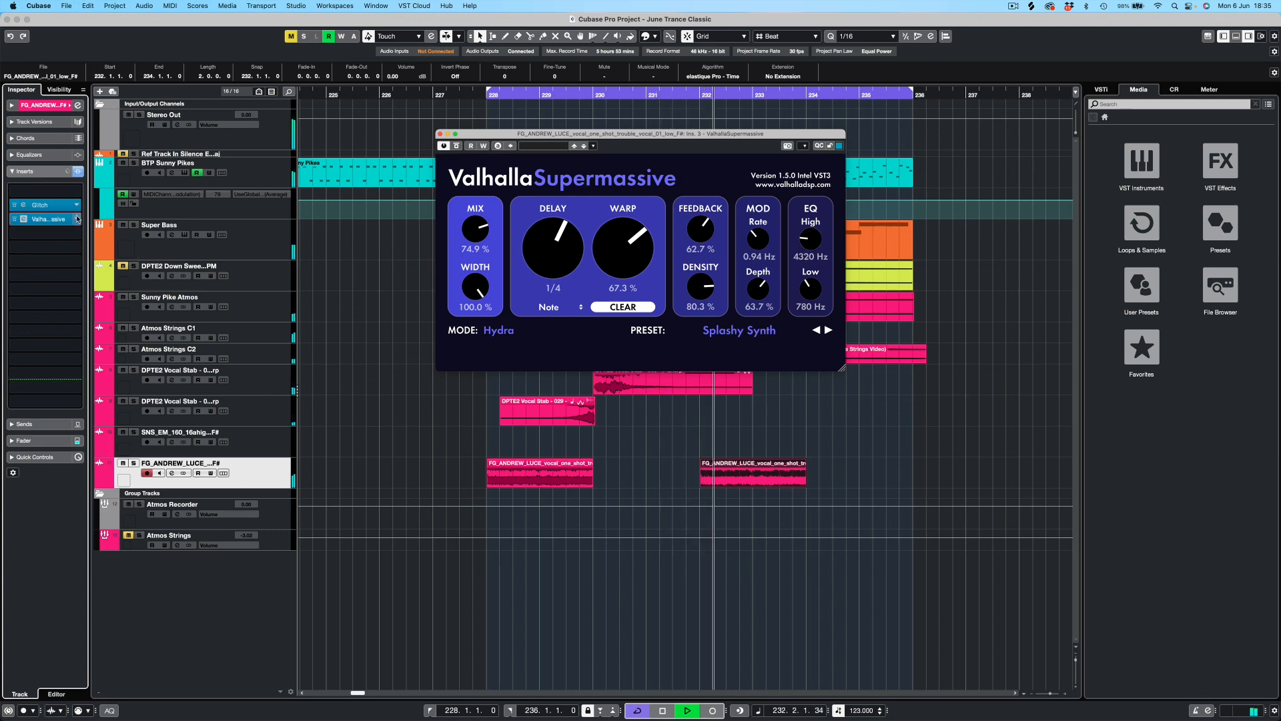
pyautogui.click(440, 134)
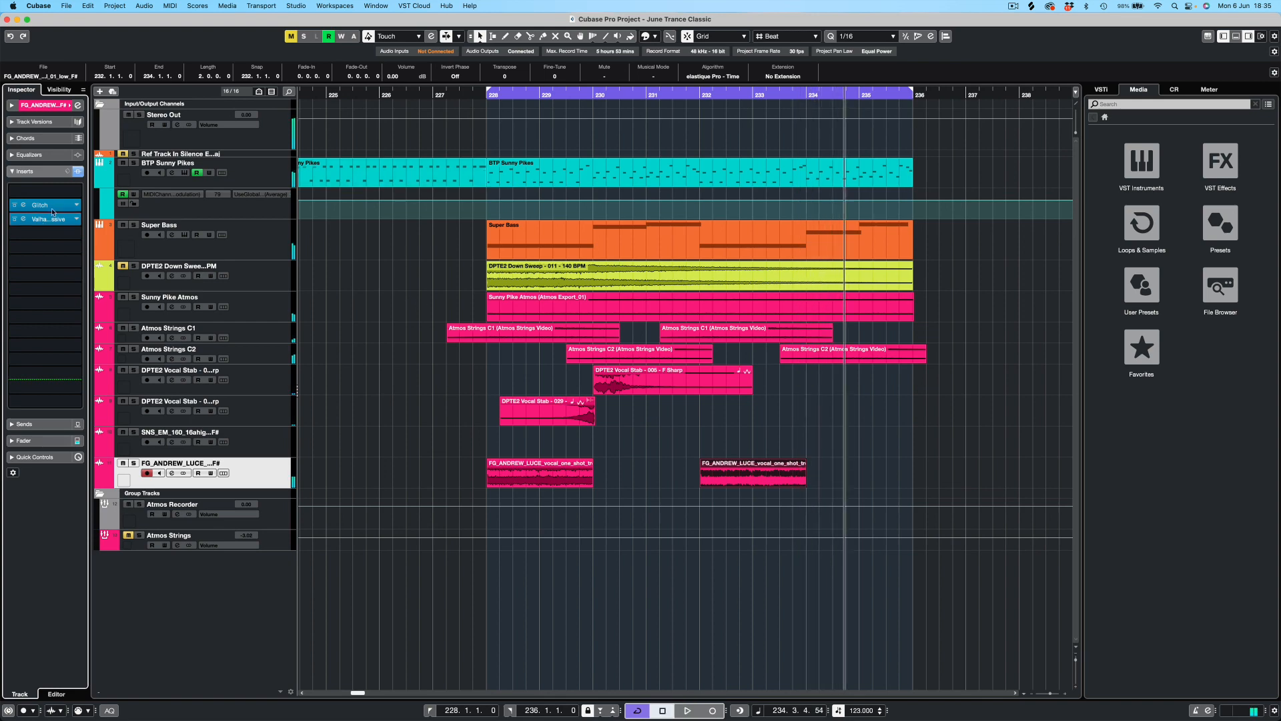
# - Copy Glitch to the FG vocal insert slot after ValhallaSupermassive, check the copy's settings, and play the loop
pyautogui.moveTo(52, 218); pyautogui.dragTo(49, 233)
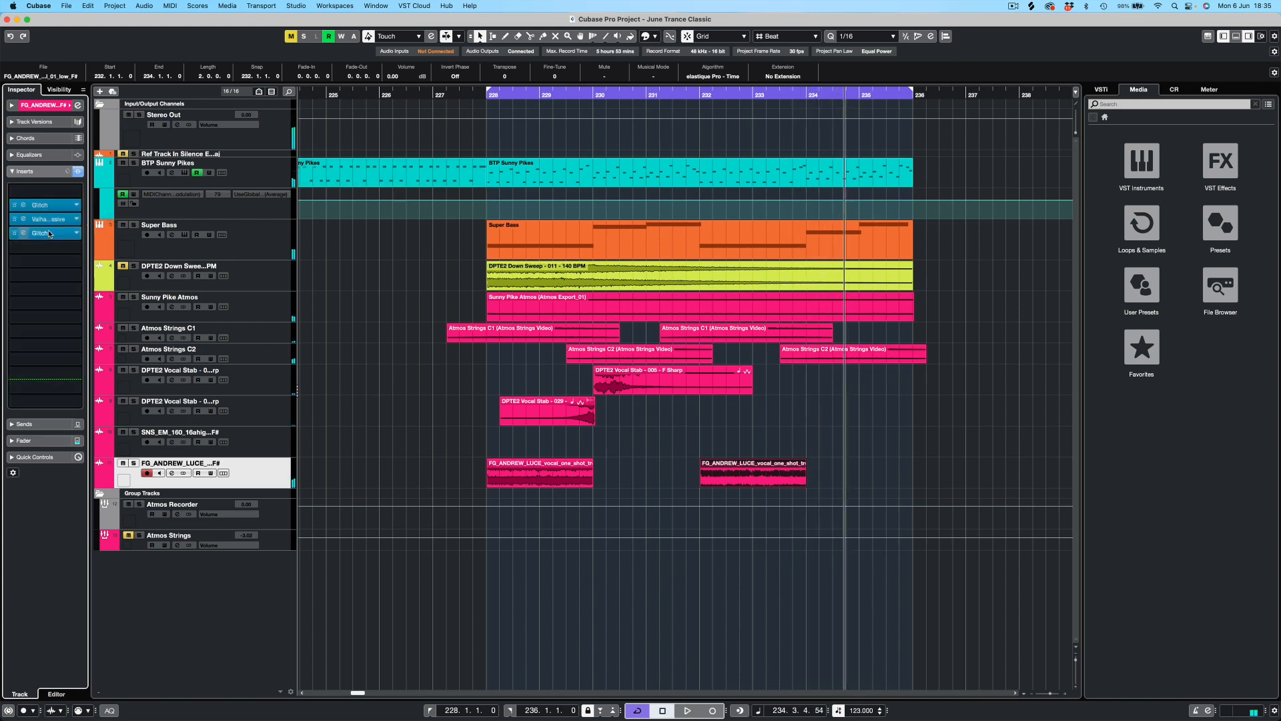
pyautogui.click(23, 233)
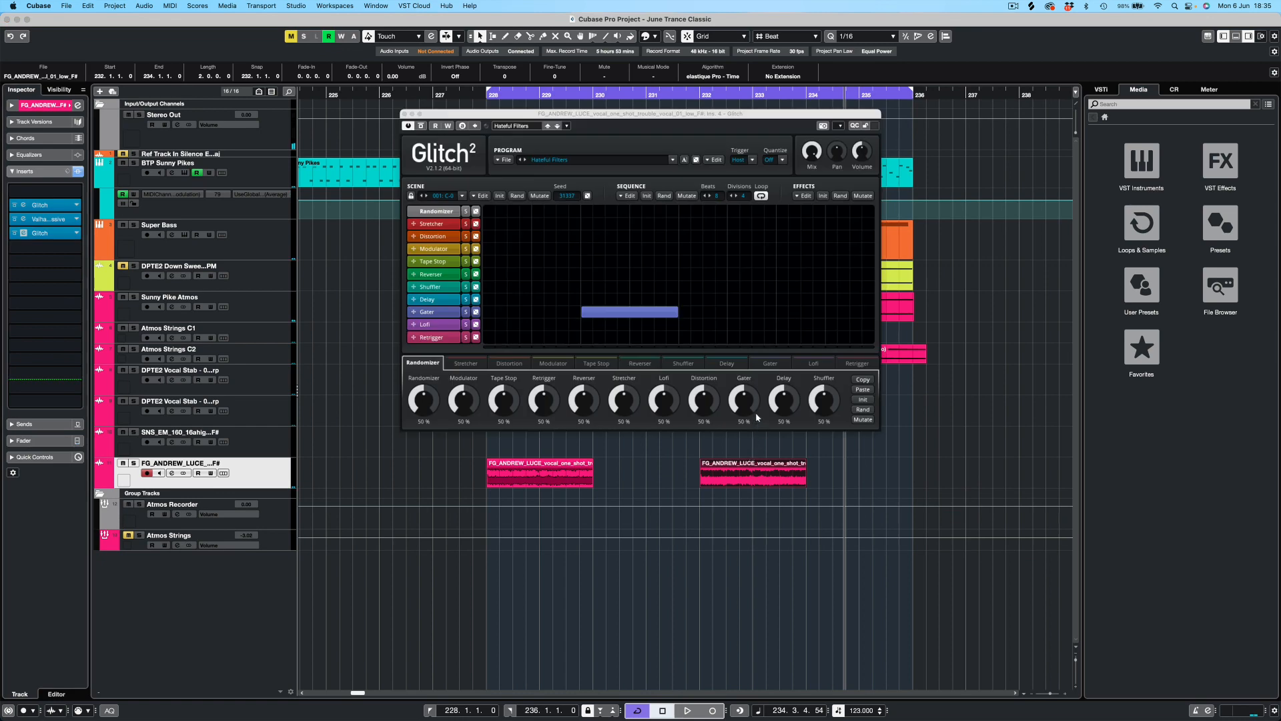
pyautogui.click(404, 114)
pyautogui.press('space')
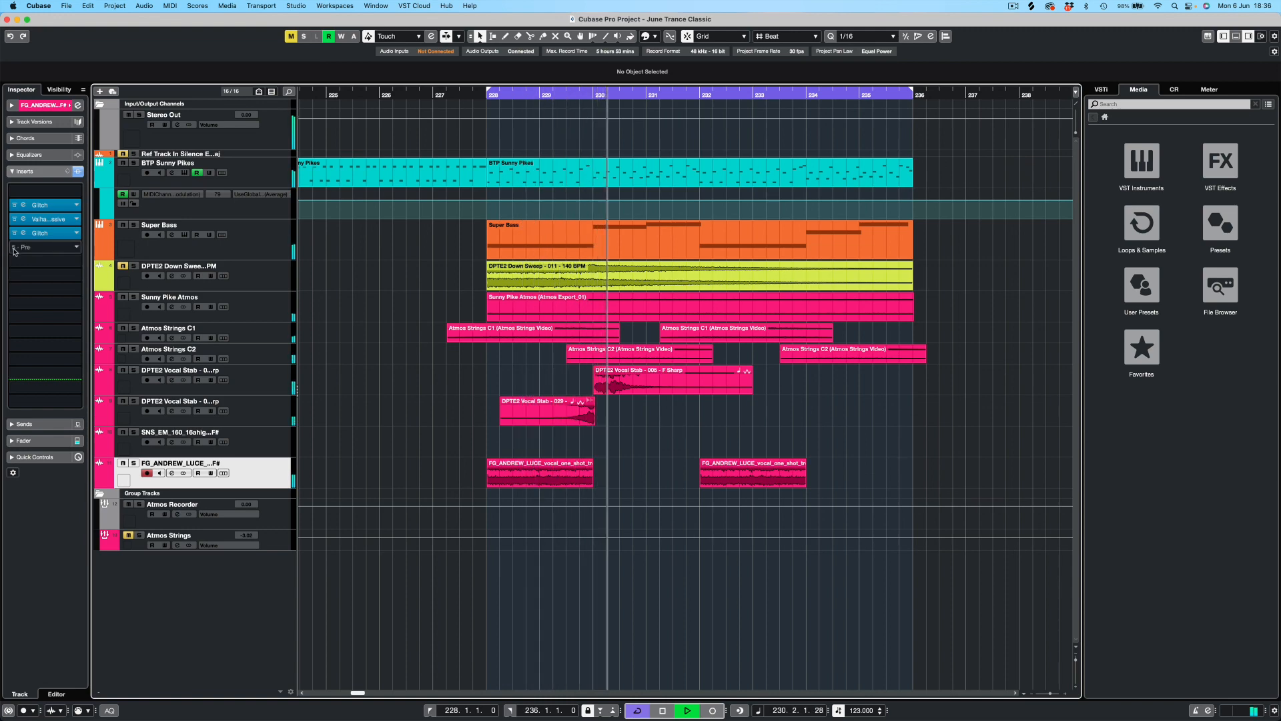
# - Adjust the Gater mix in the second Glitch insert, replay the loop, and close its editor
pyautogui.click(40, 234)
pyautogui.press('space')
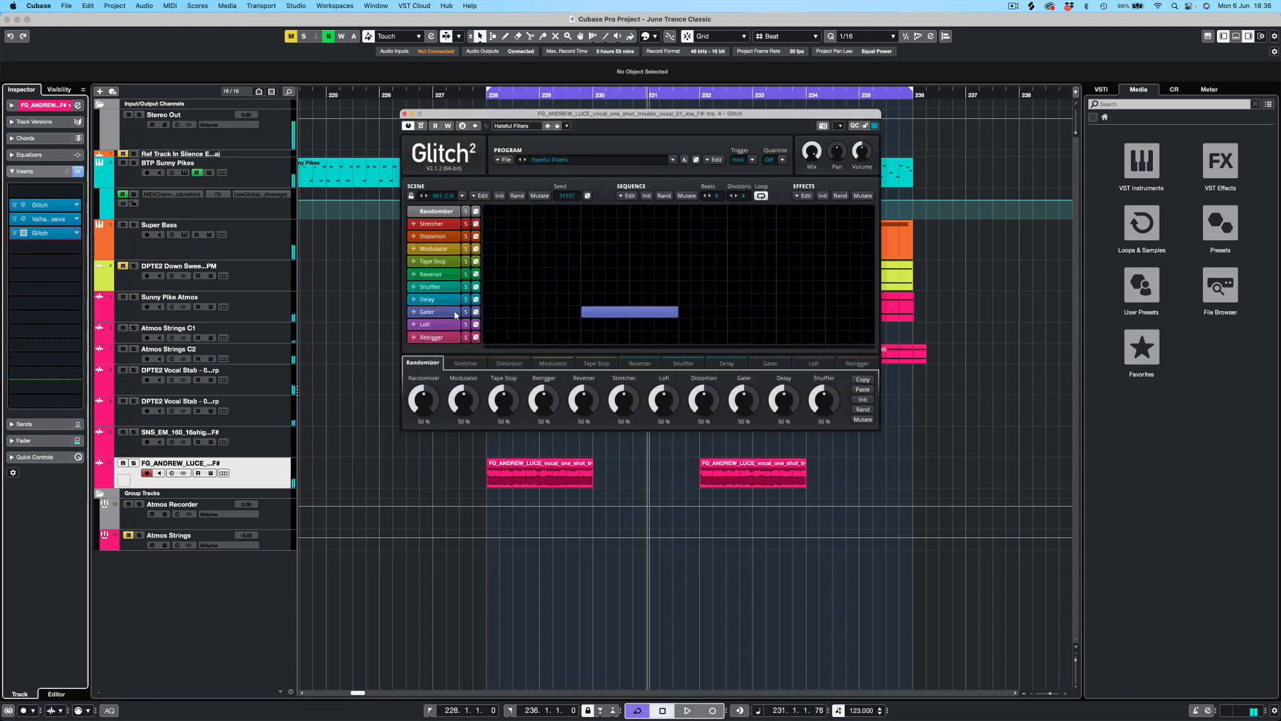
pyautogui.click(447, 315)
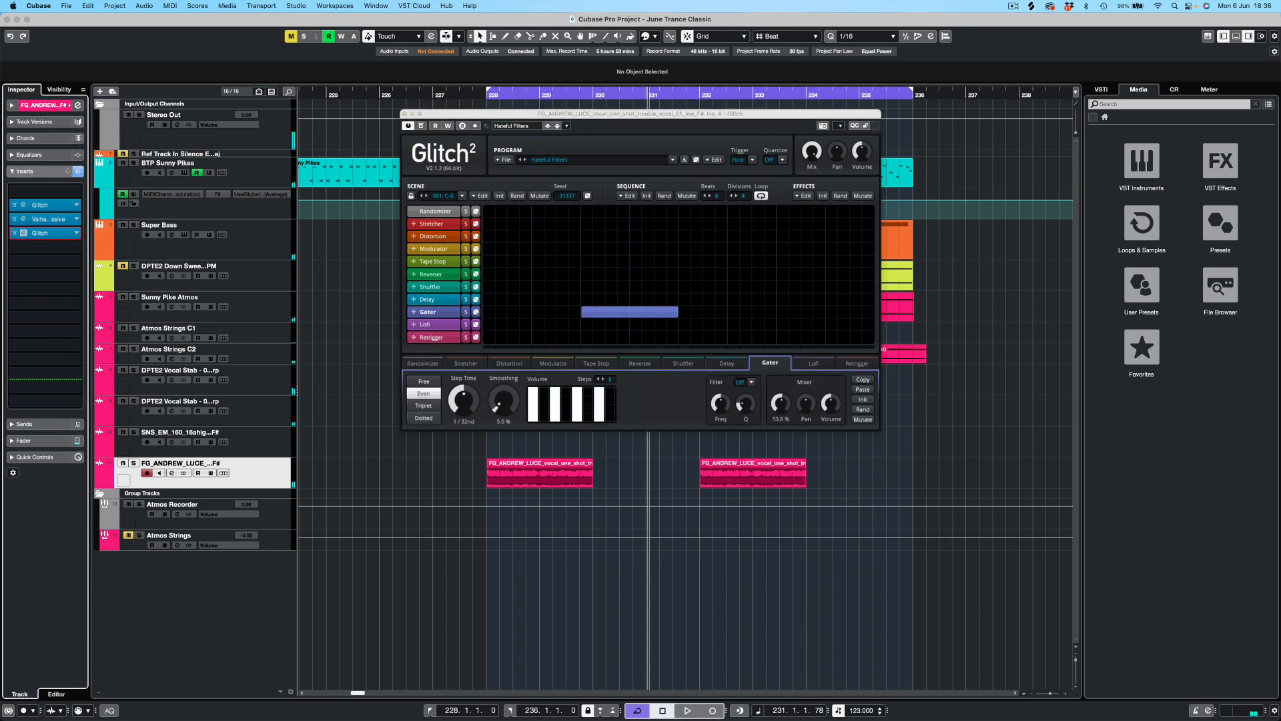
pyautogui.press('space')
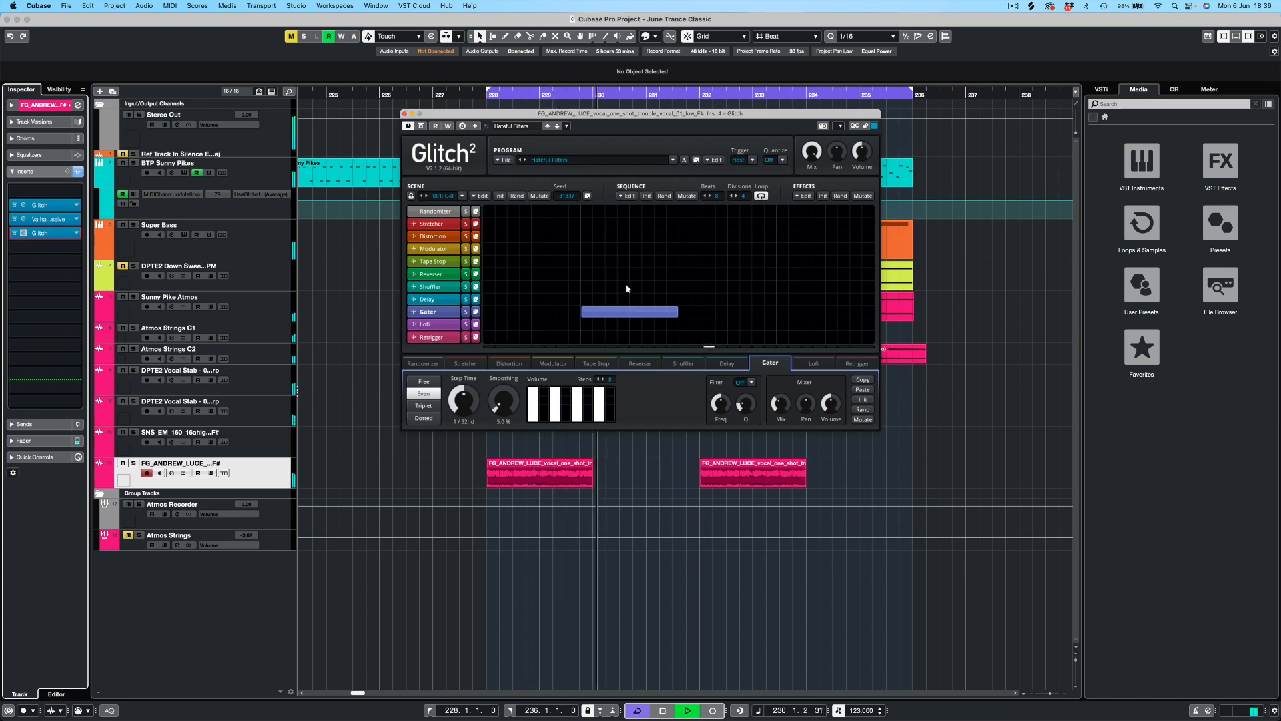
pyautogui.click(404, 114)
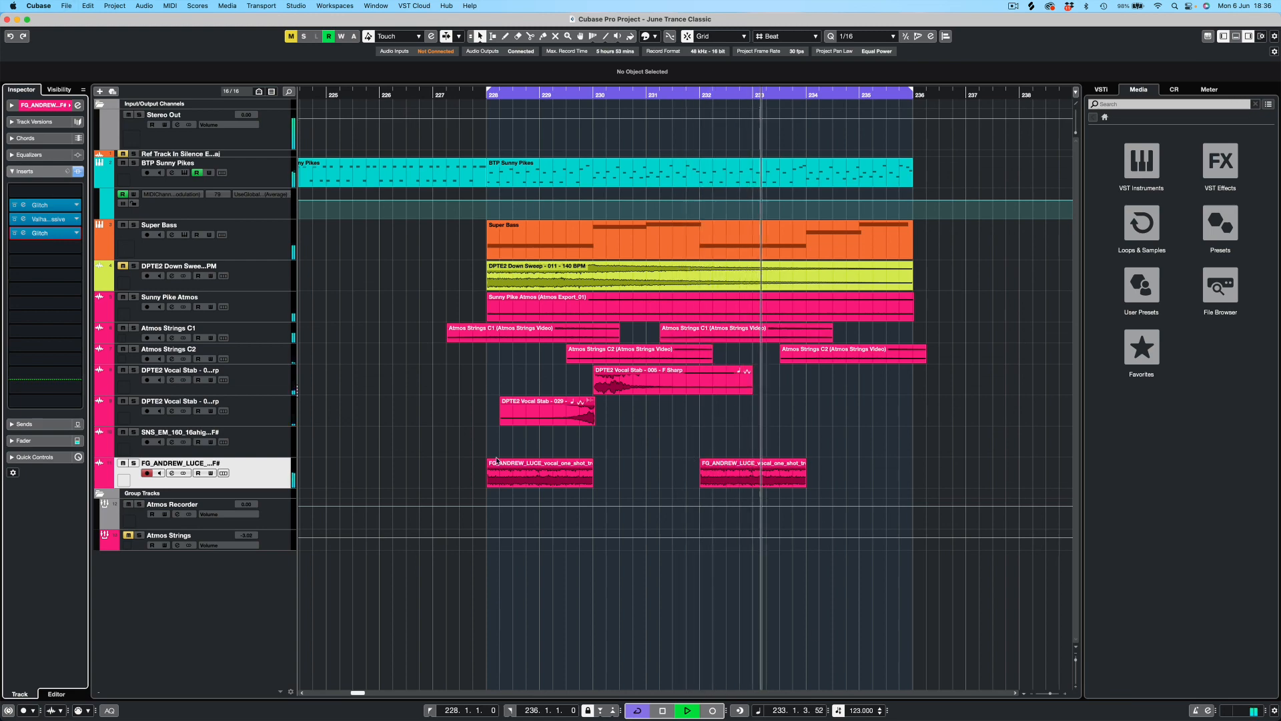
# - Add fade-ins of about one bar to both FG vocal clips and replay the loop with the mixer open
pyautogui.moveTo(489, 460); pyautogui.dragTo(536, 460)
pyautogui.moveTo(702, 460); pyautogui.dragTo(755, 461)
pyautogui.click(753, 443)
pyautogui.press('KP_1')
pyautogui.press('space')
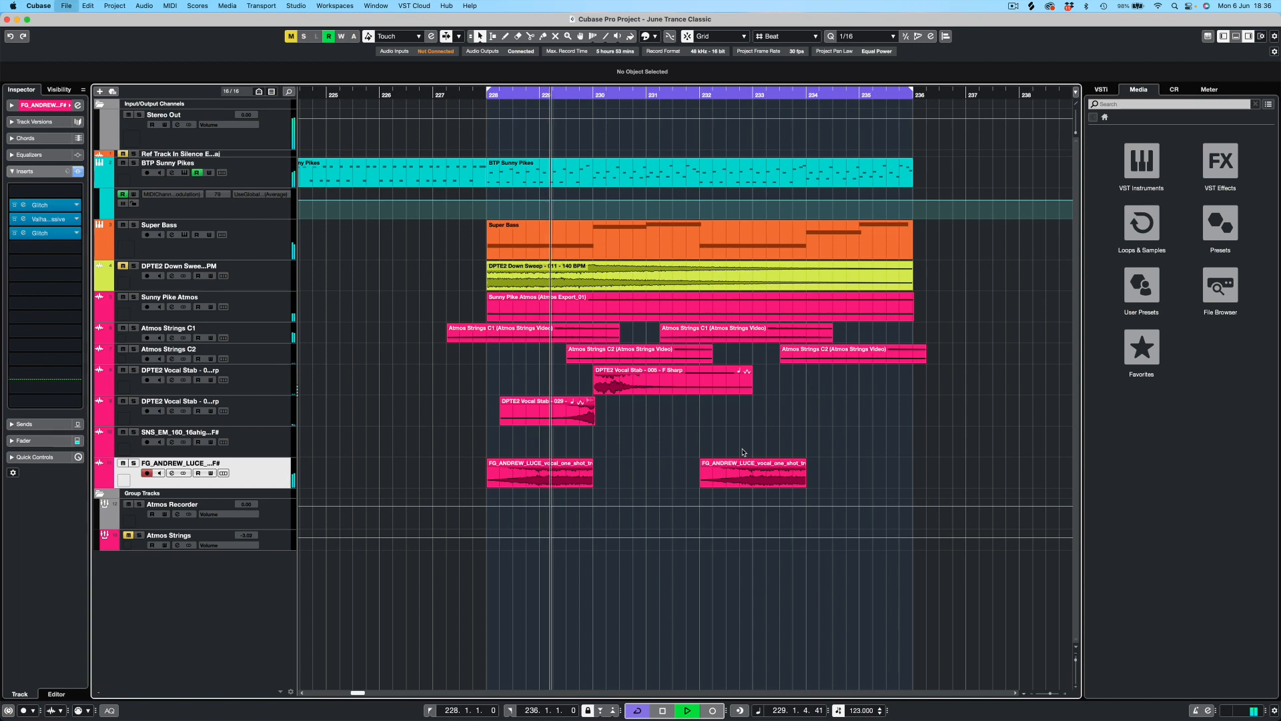
pyautogui.press('F3')
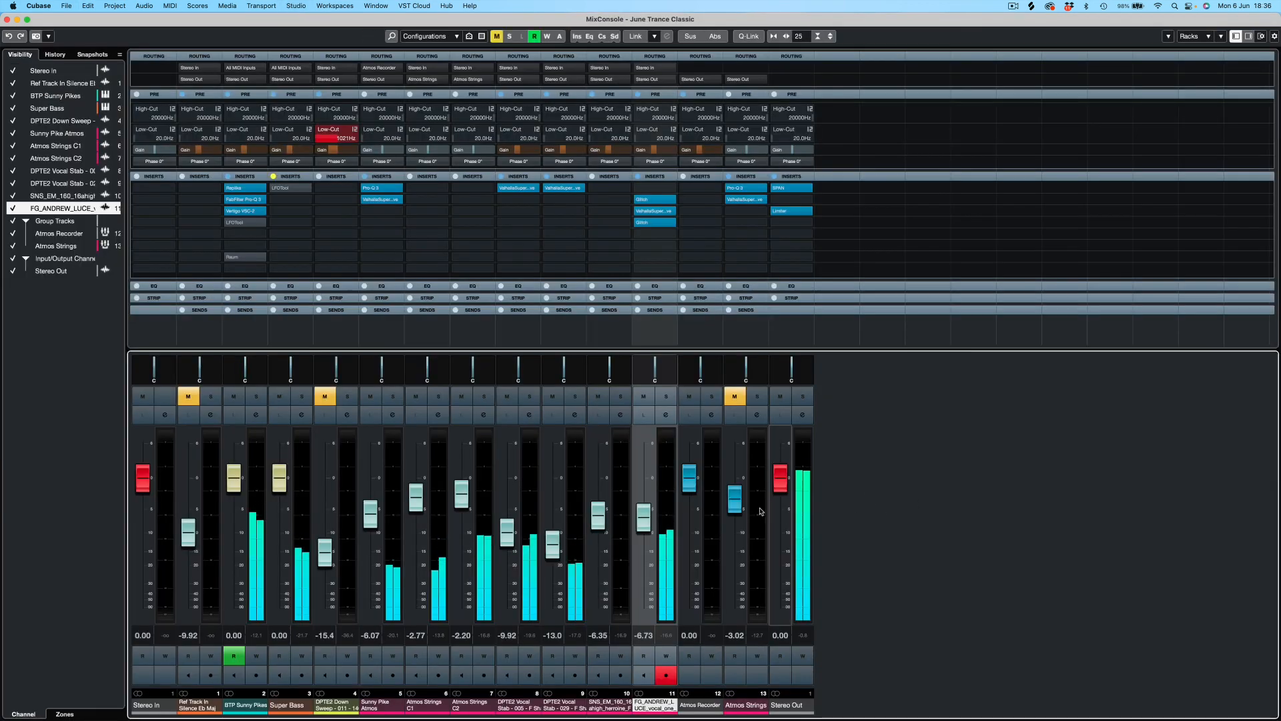
# - Lower the FG vocal channel to -10.0 dB and insert Pro-Q 3 after its second Glitch
pyautogui.moveTo(658, 516); pyautogui.dragTo(651, 532)
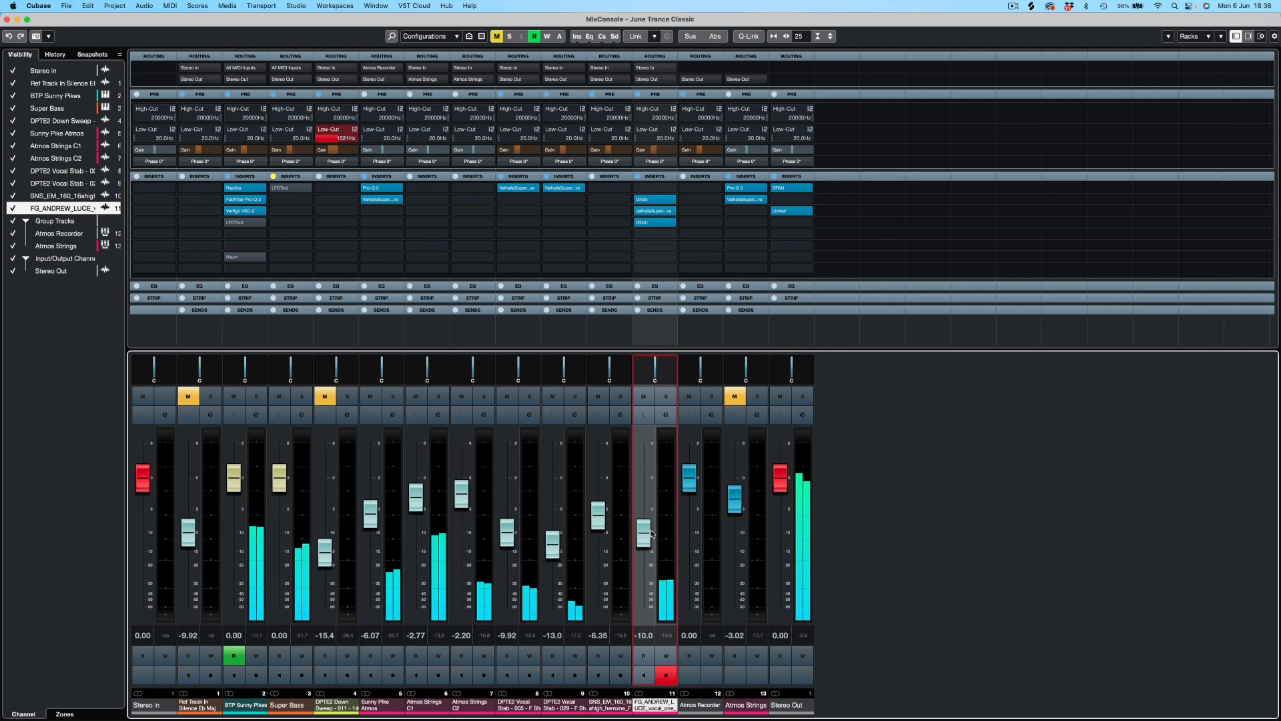
pyautogui.press('F3')
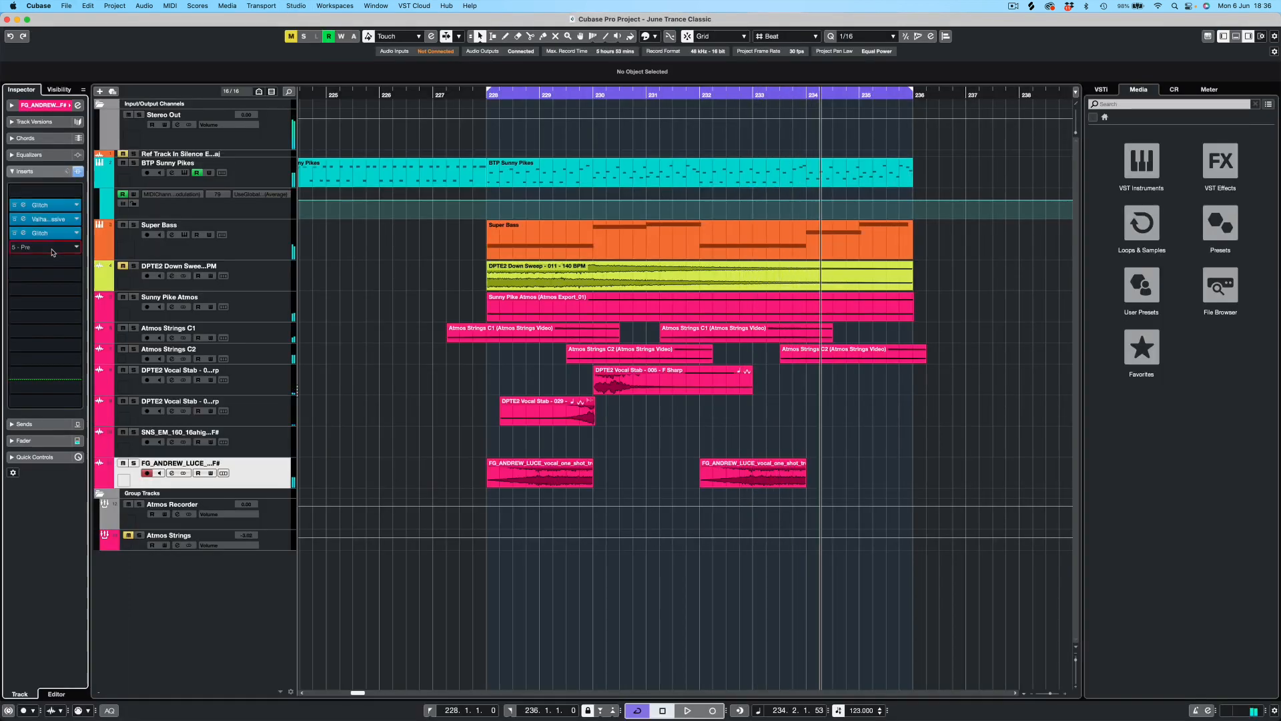
pyautogui.click(52, 249)
pyautogui.write('pro')
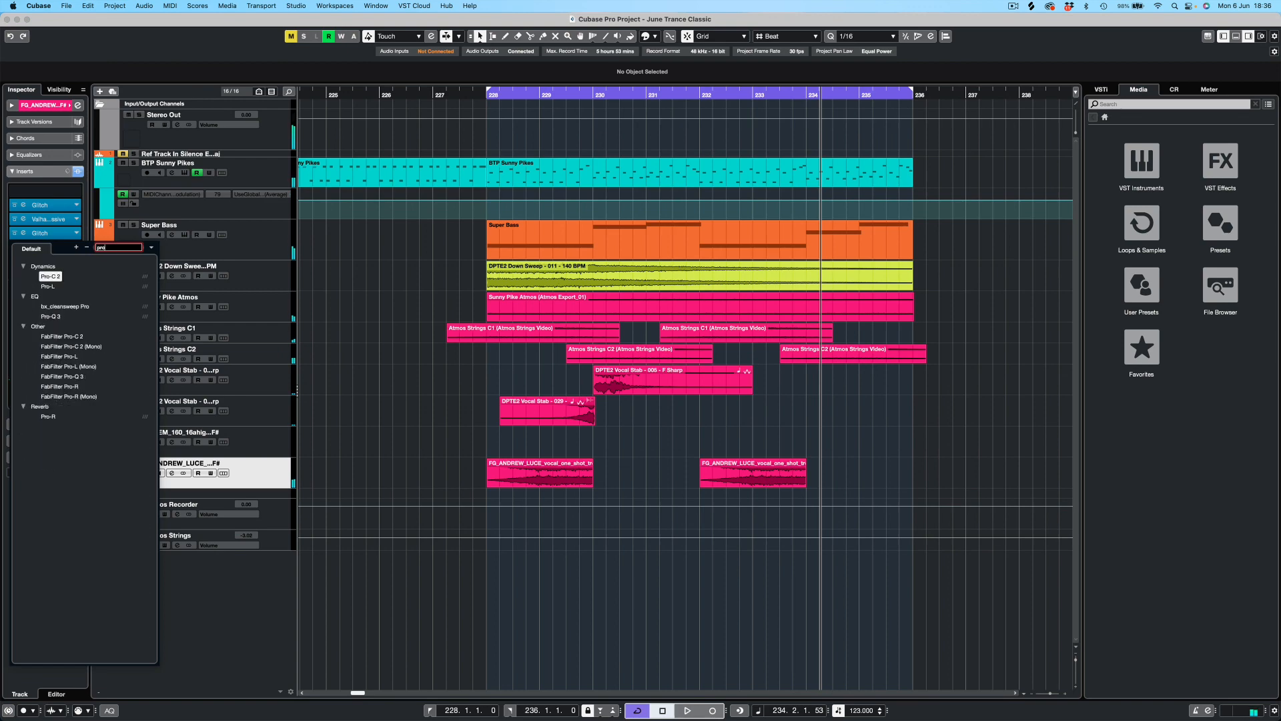
pyautogui.click(59, 317)
# - Add a low cut at about 209 Hz and a 6 dB/oct high cut at about 9.96 kHz to the FG vocal's Pro-Q 3
pyautogui.moveTo(242, 283); pyautogui.dragTo(528, 296)
pyautogui.moveTo(608, 323); pyautogui.dragTo(537, 406)
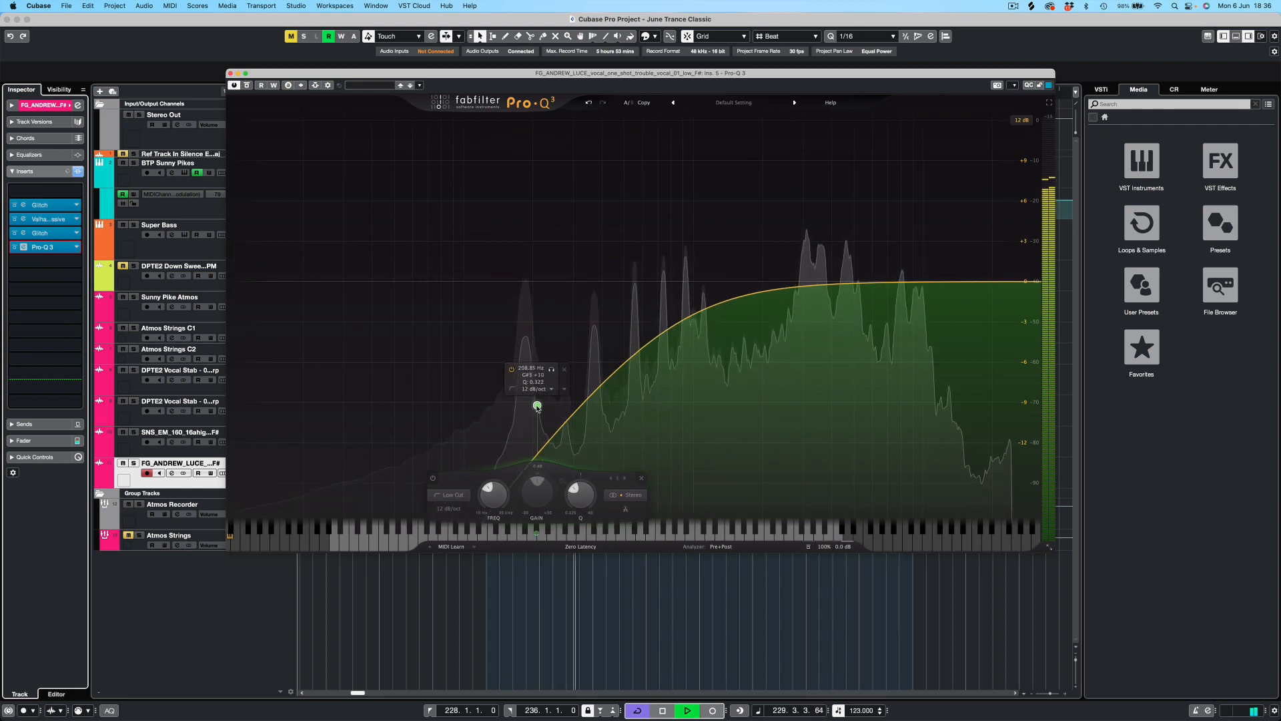
pyautogui.moveTo(981, 282); pyautogui.dragTo(886, 282)
pyautogui.click(921, 294)
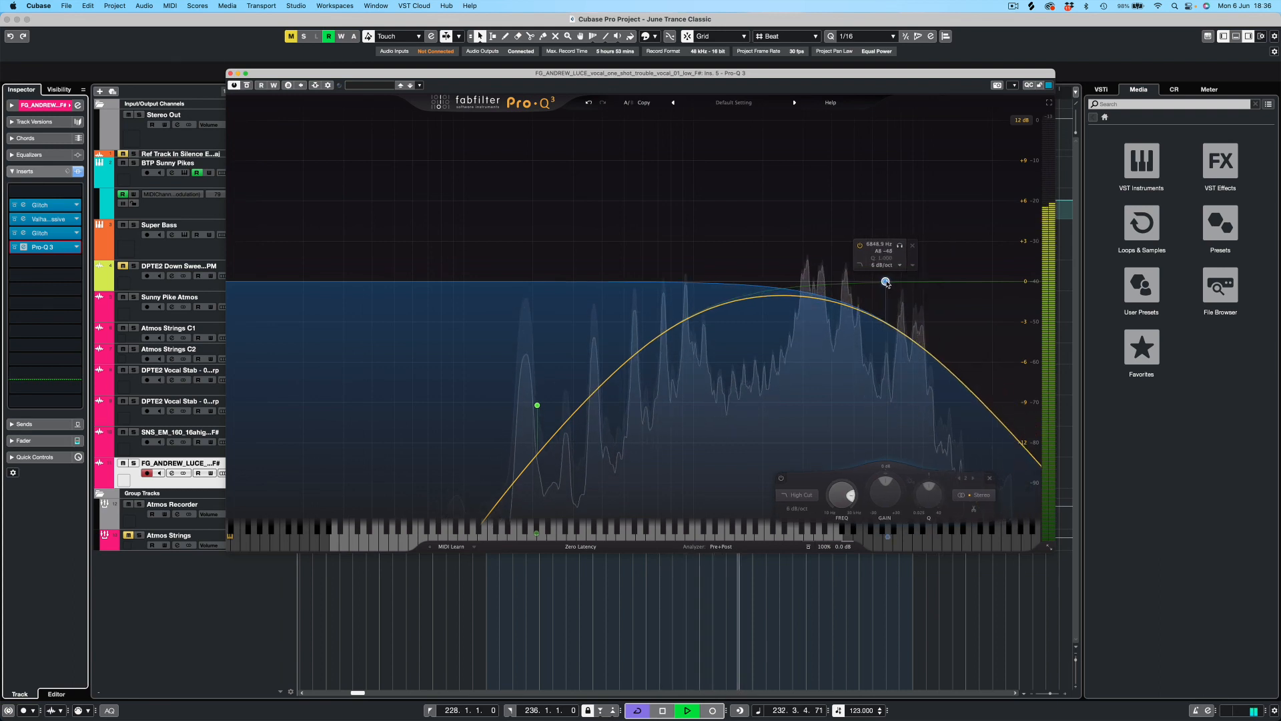
pyautogui.moveTo(887, 281); pyautogui.dragTo(925, 302)
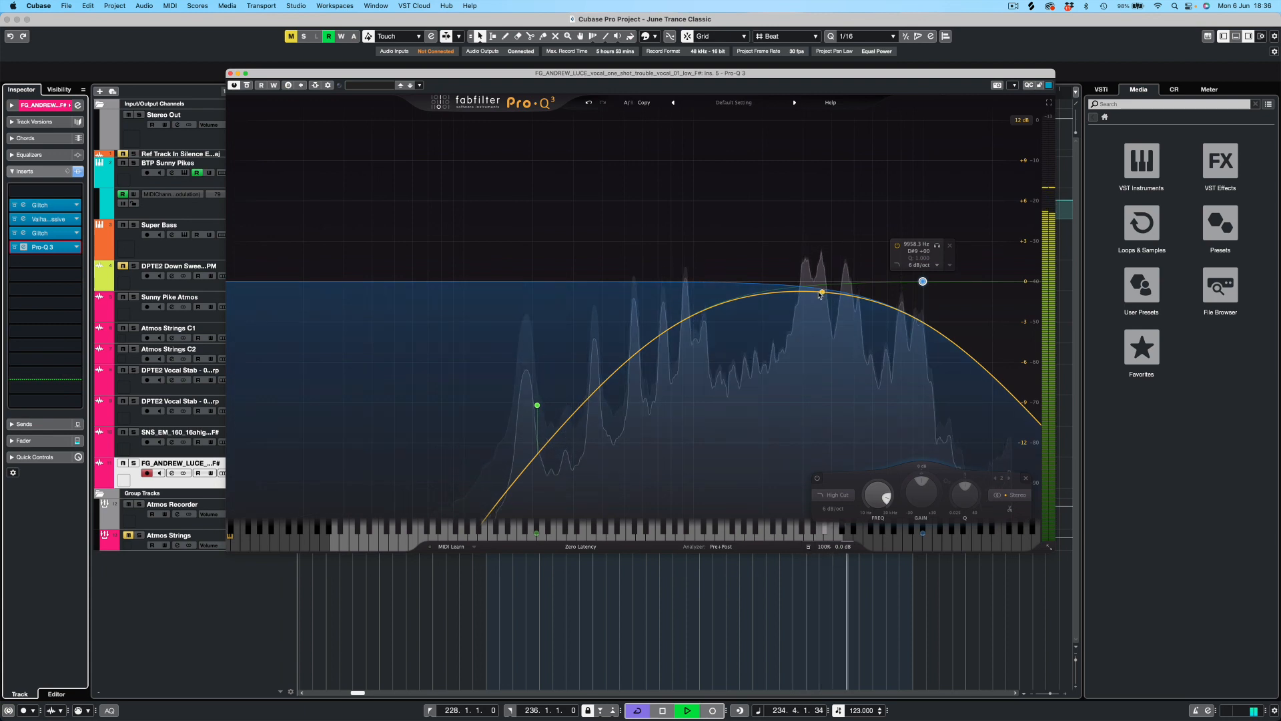
# - Add a narrow bell cut of about 2.2 dB near 9 kHz, raise the low cut to about 585 Hz, and close the equalizer
pyautogui.moveTo(812, 292); pyautogui.dragTo(811, 321)
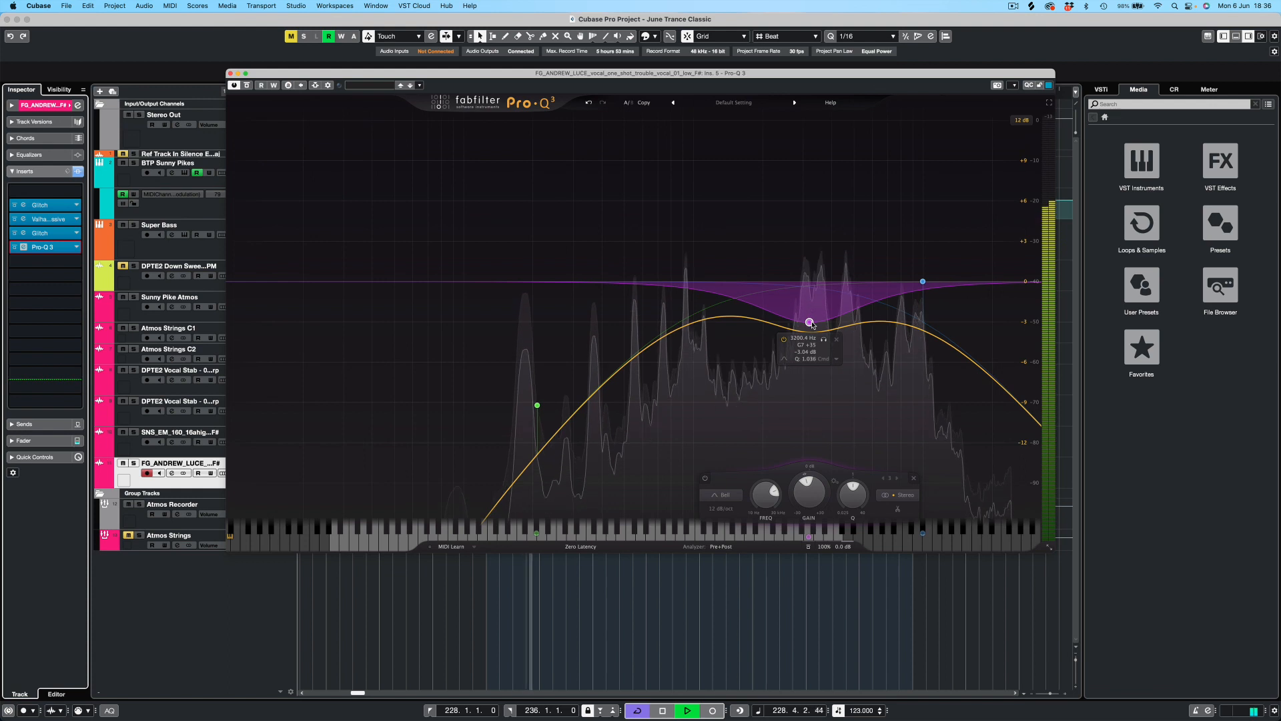
pyautogui.moveTo(813, 325); pyautogui.dragTo(915, 325)
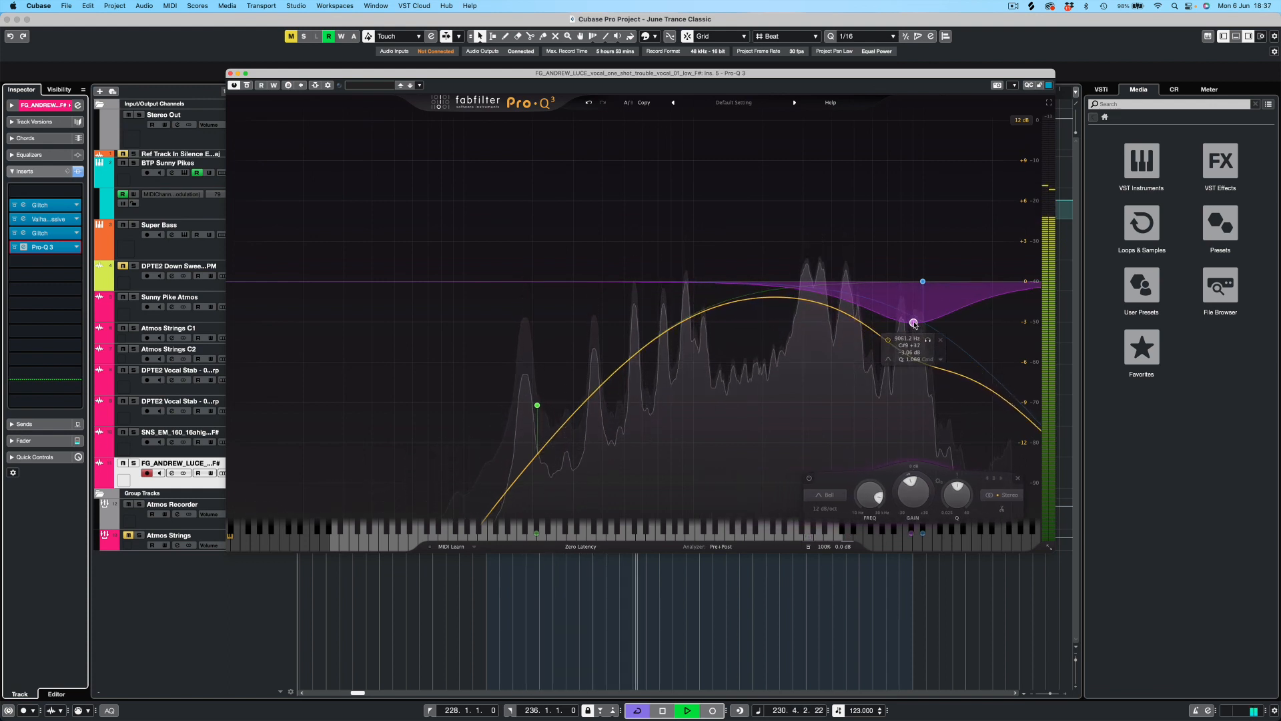
pyautogui.scroll(5, 915, 324)
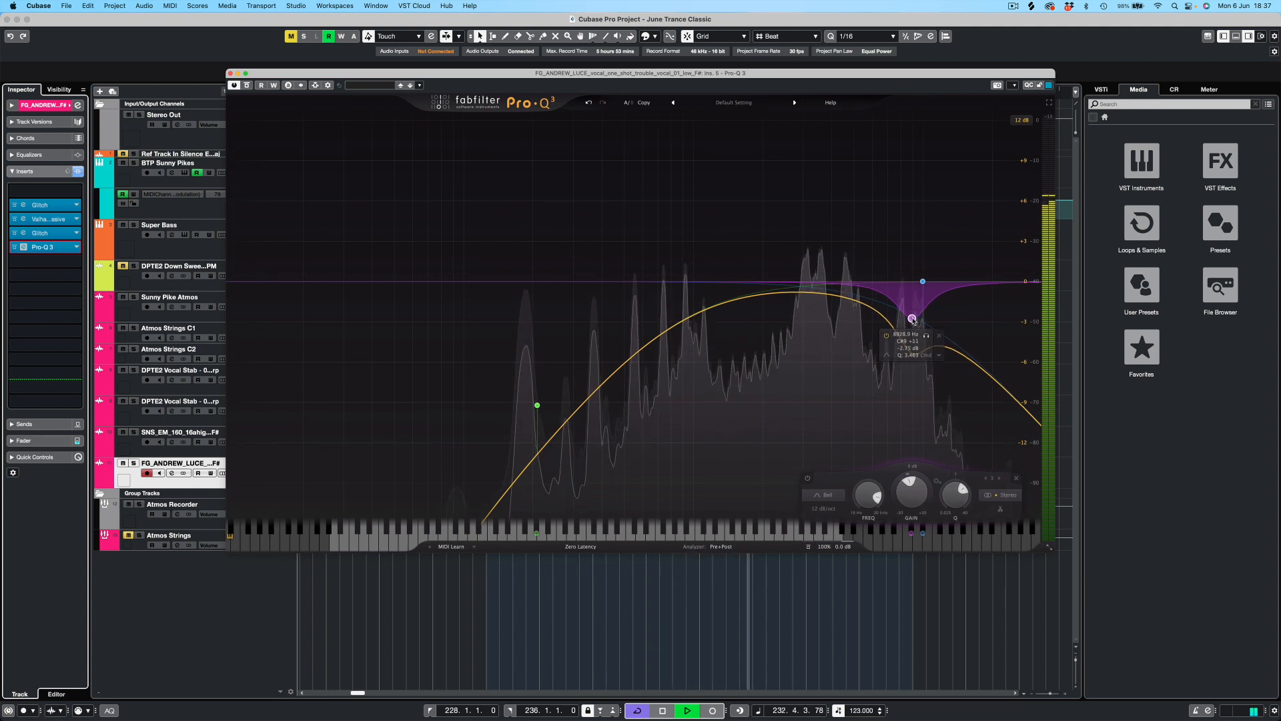
pyautogui.click(927, 336)
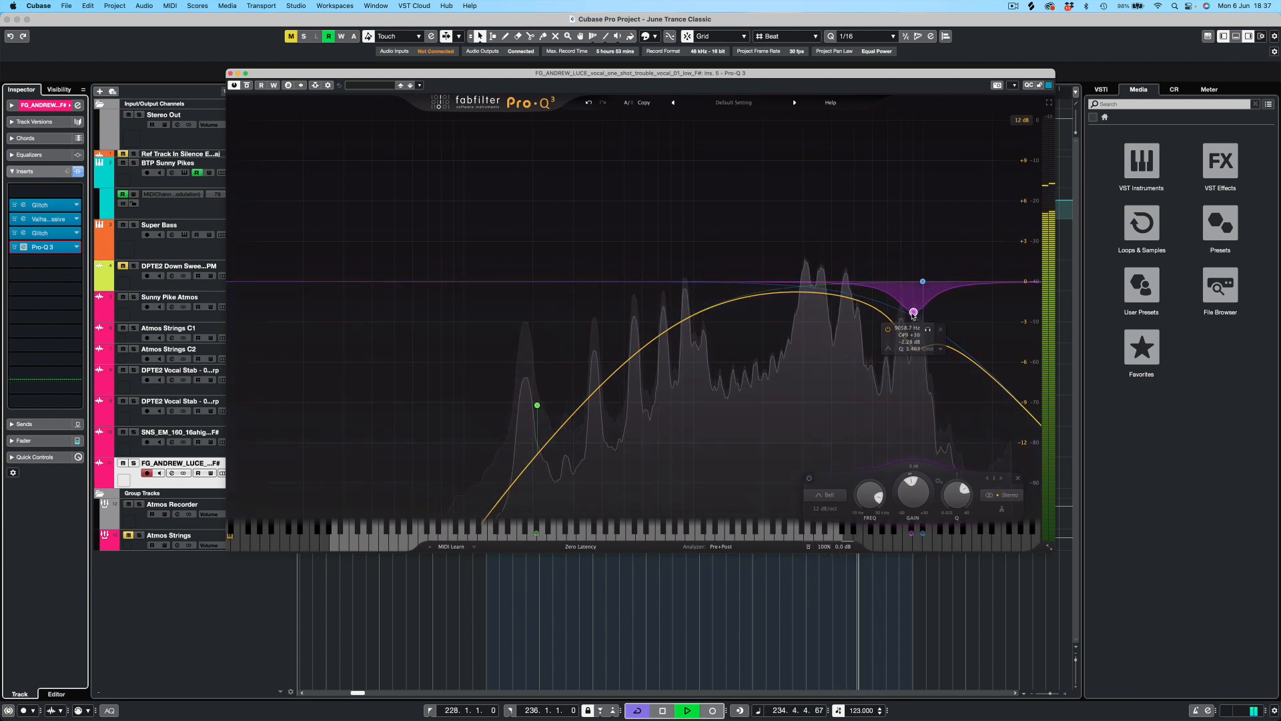
pyautogui.moveTo(537, 405)
pyautogui.mouseDown()
pyautogui.moveTo(612, 395)
pyautogui.moveTo(641, 331)
pyautogui.mouseUp()
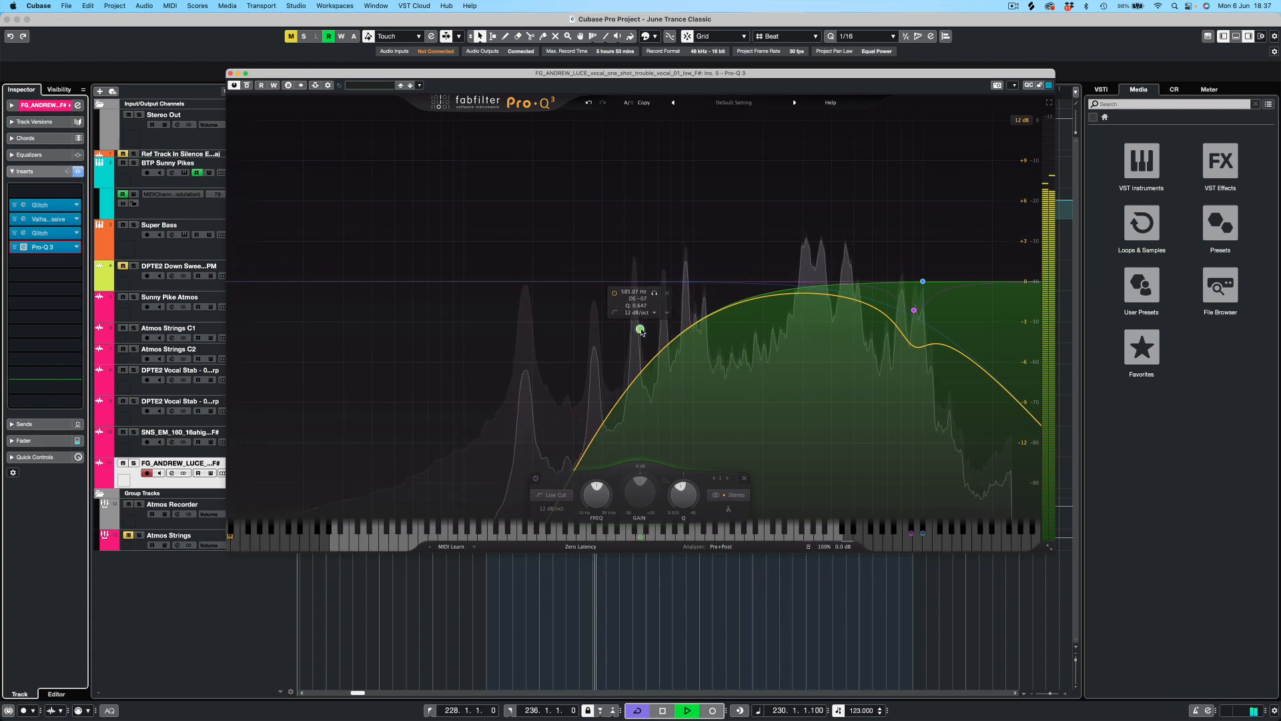
pyautogui.click(231, 73)
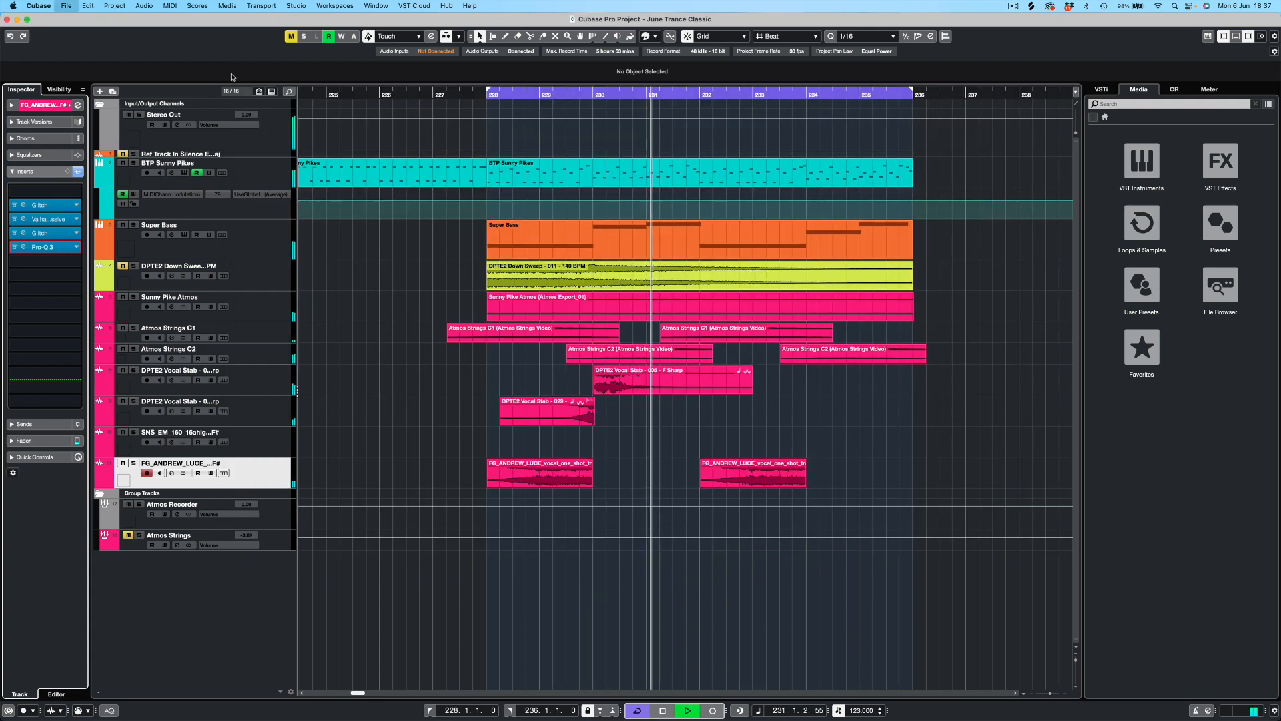
# - Unmute the DPTE2 Down Sweep track, replay the loop from its start, and save the project
pyautogui.click(123, 267)
pyautogui.press('KP_1')
pyautogui.press('space')
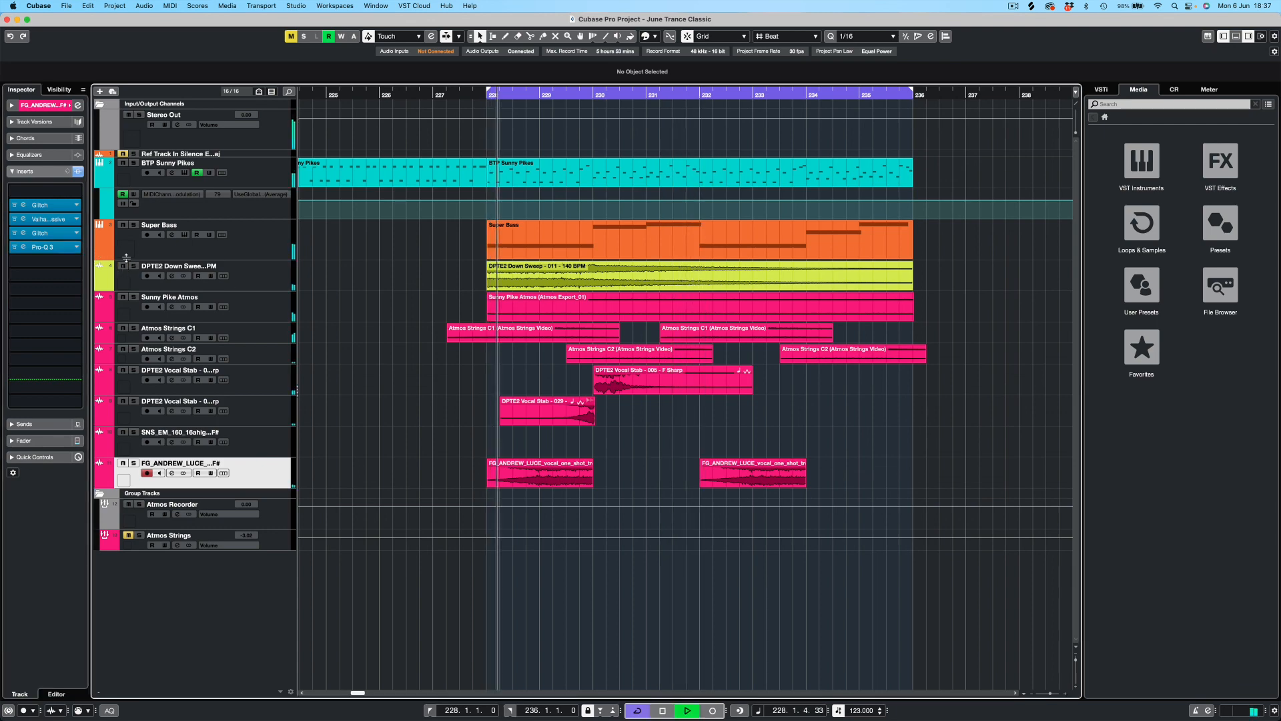
pyautogui.press('super+s')
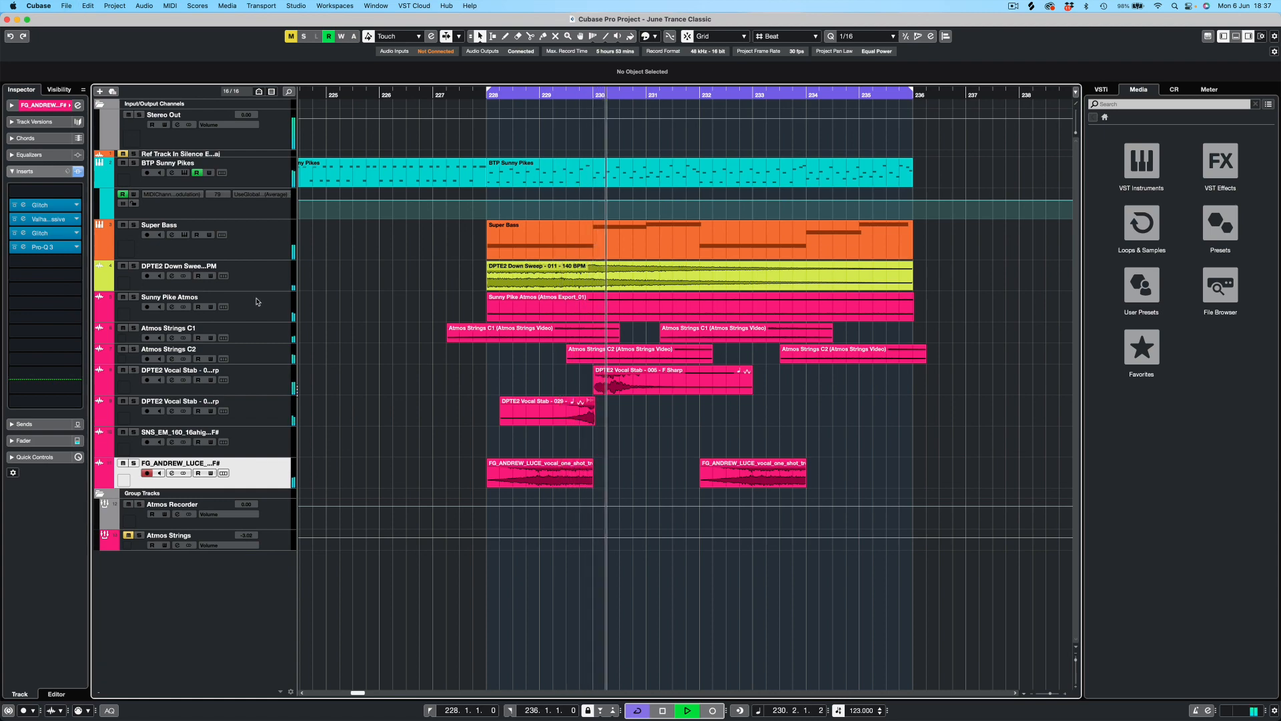
# - Raise the BTP Sunny Pikes modulation automation to 127 at bar 232
pyautogui.click(700, 197)
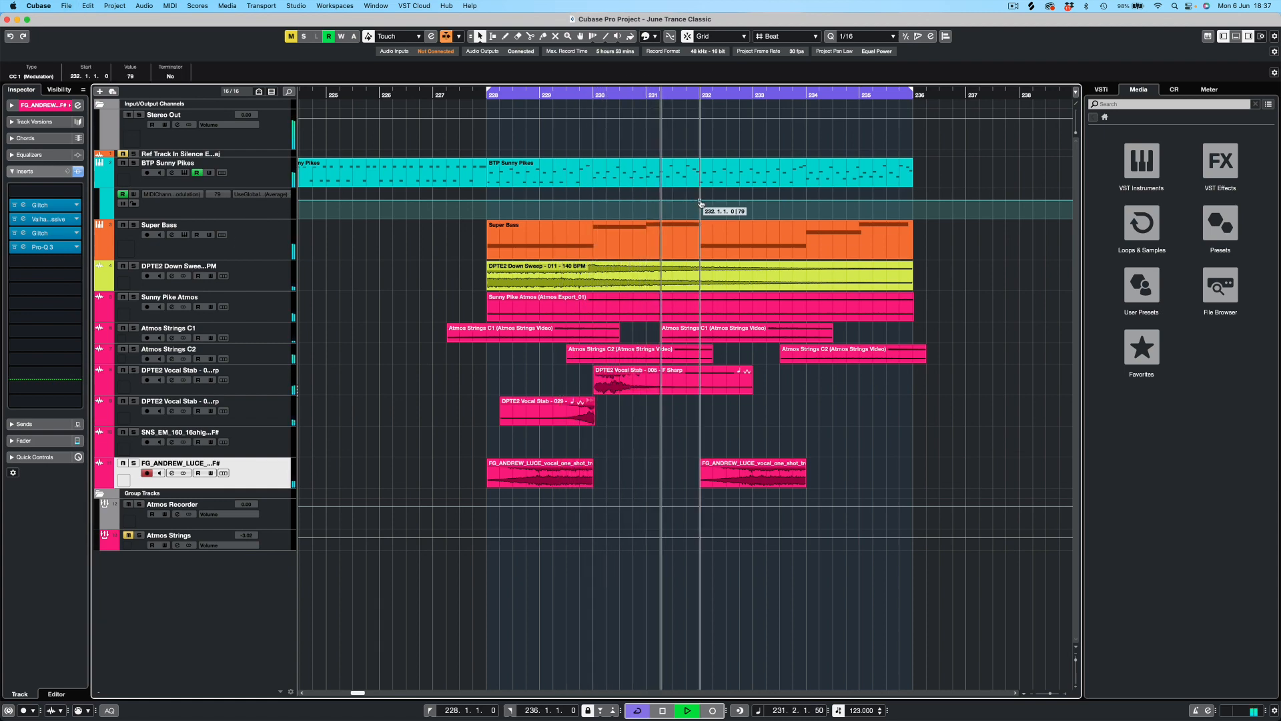
pyautogui.moveTo(701, 197); pyautogui.dragTo(701, 184)
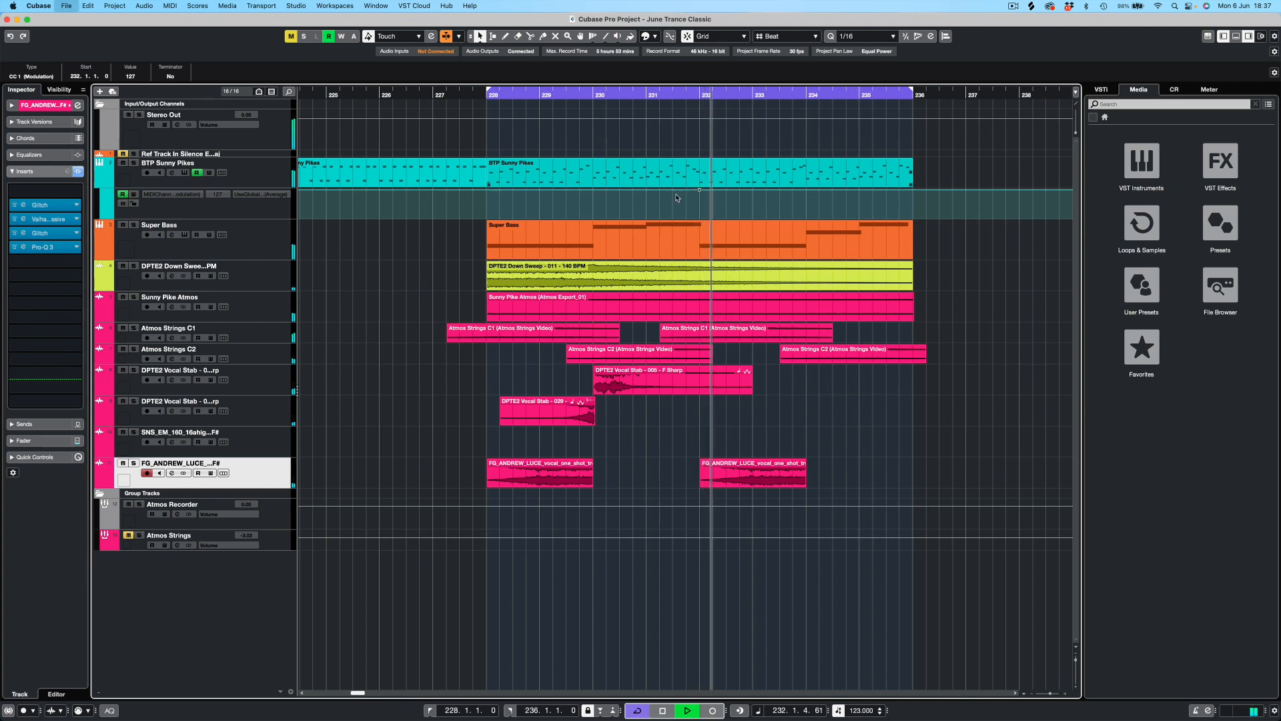
# - Raise the Sunny Pike Atmos channel to -2.05 dB in the mixer while the loop plays, then close the mixer
pyautogui.click(166, 311)
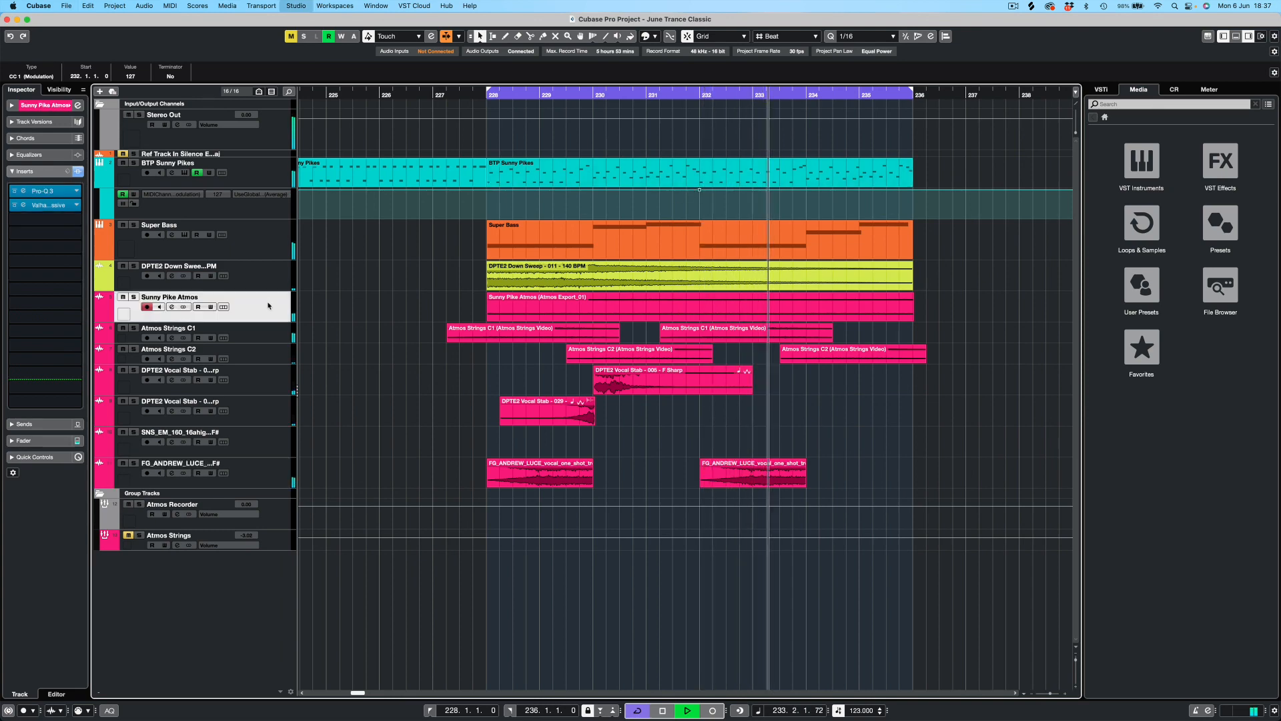
pyautogui.press('F3')
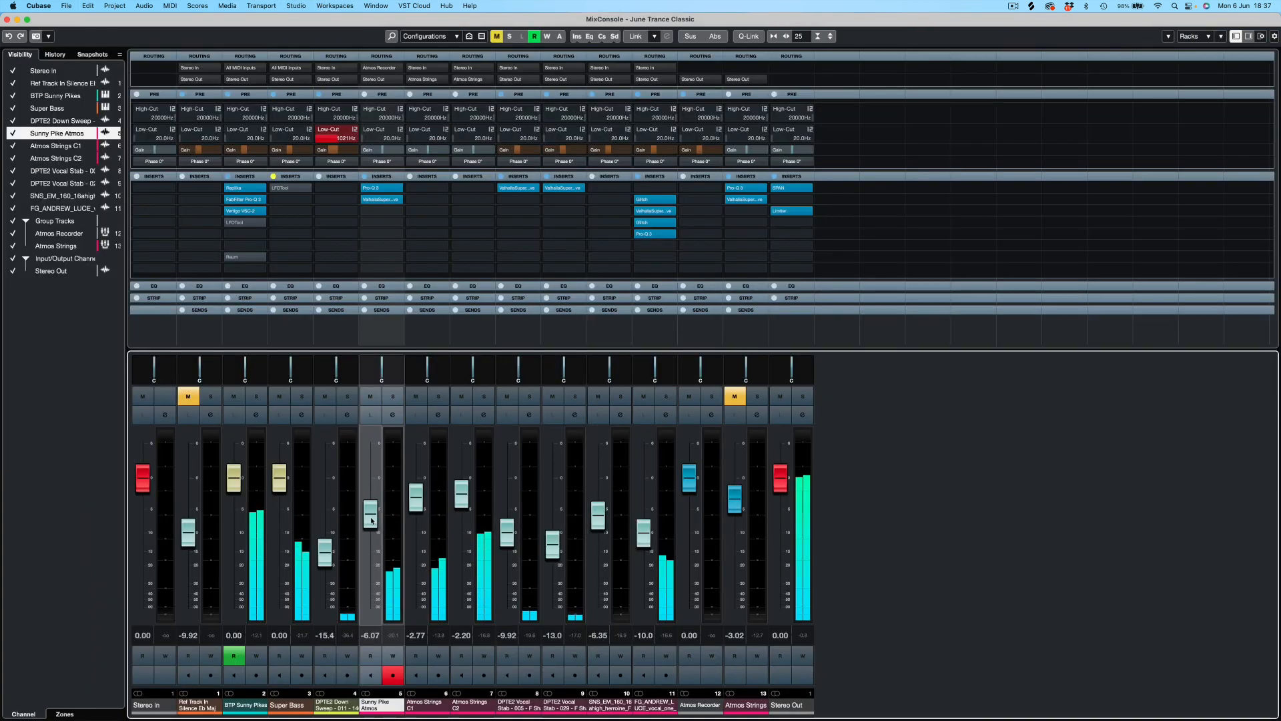
pyautogui.moveTo(372, 520)
pyautogui.mouseDown()
pyautogui.moveTo(382, 479)
pyautogui.moveTo(374, 501)
pyautogui.mouseUp()
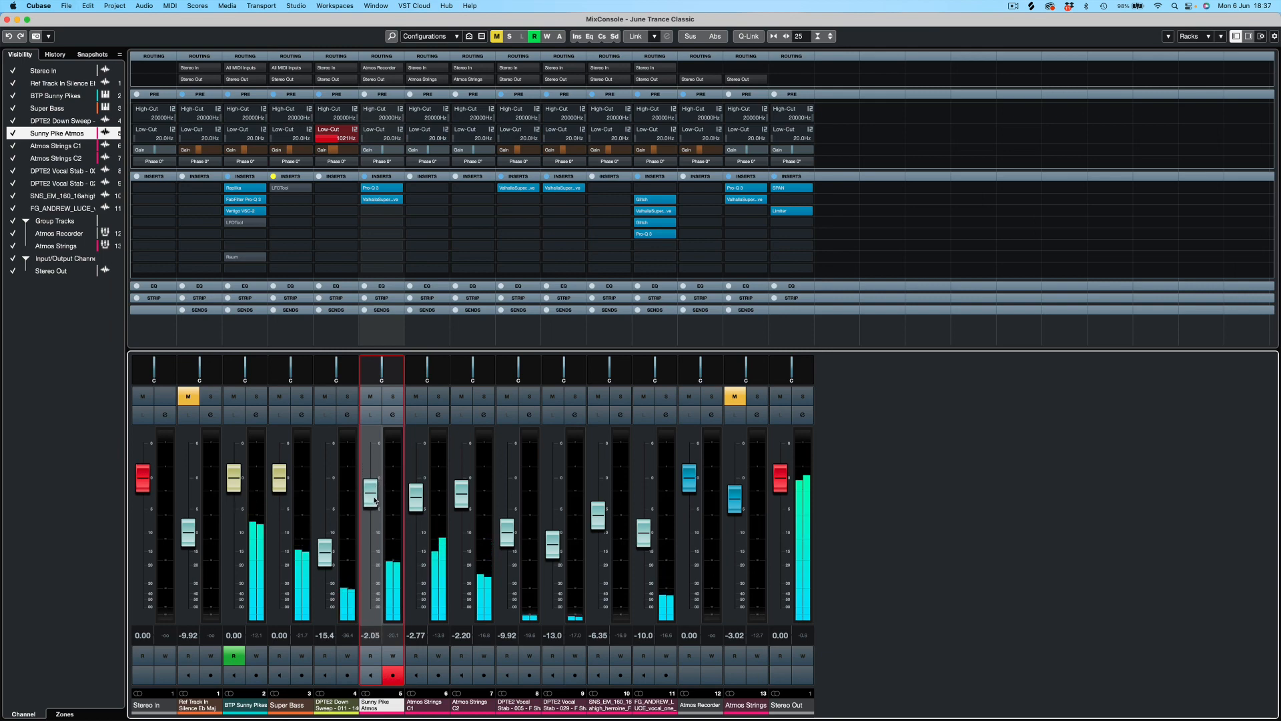
pyautogui.press('F3')
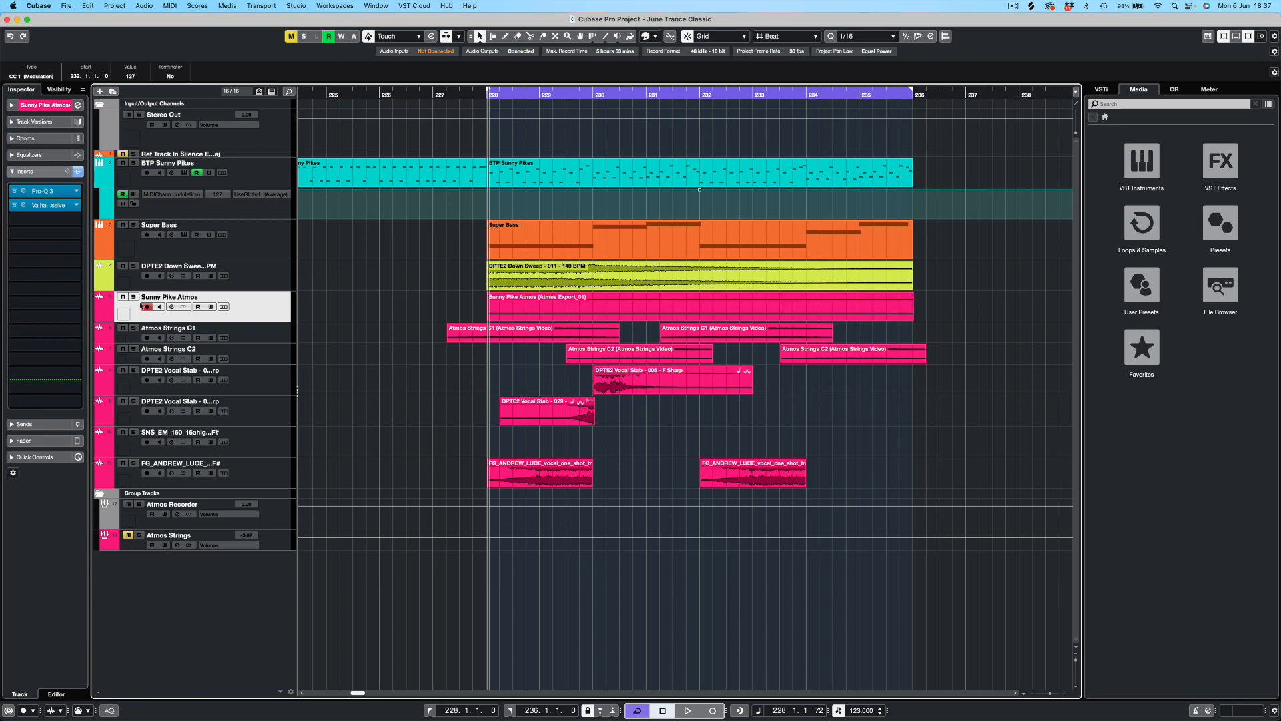
# - Solo Sunny Pike Atmos and insert AutoPan after its ValhallaSupermassive
pyautogui.press('space')
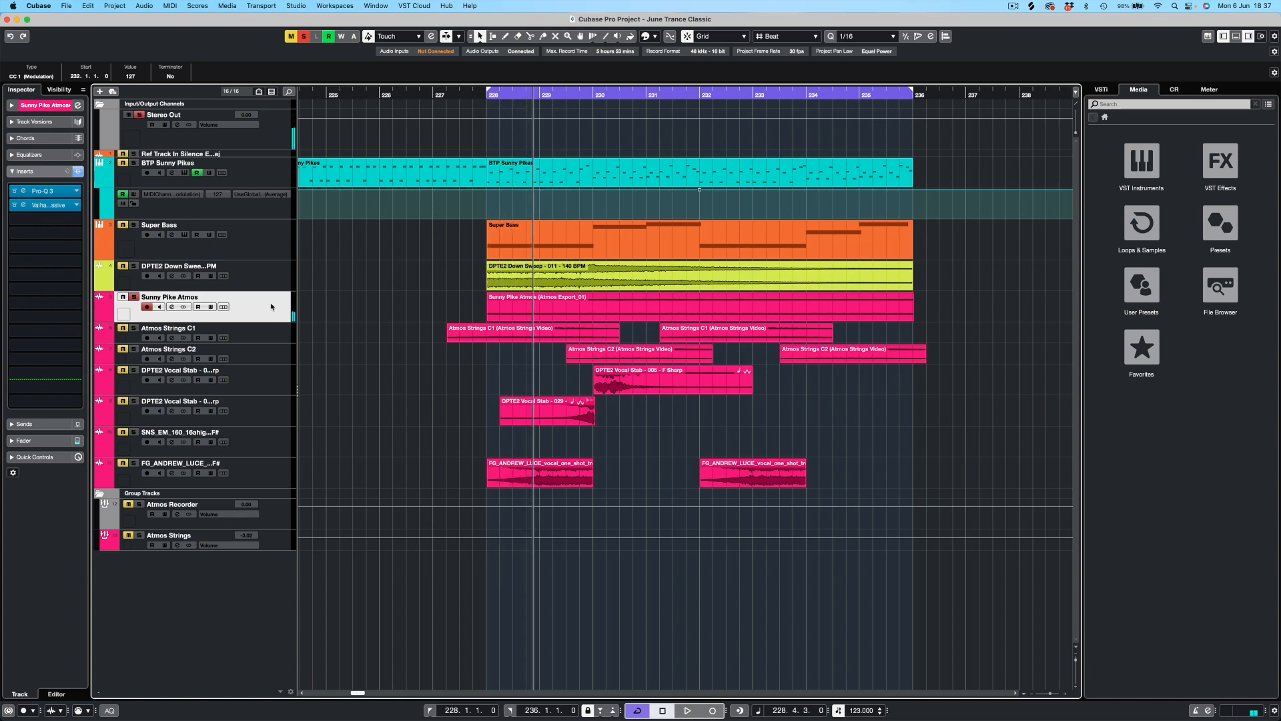
pyautogui.click(53, 220)
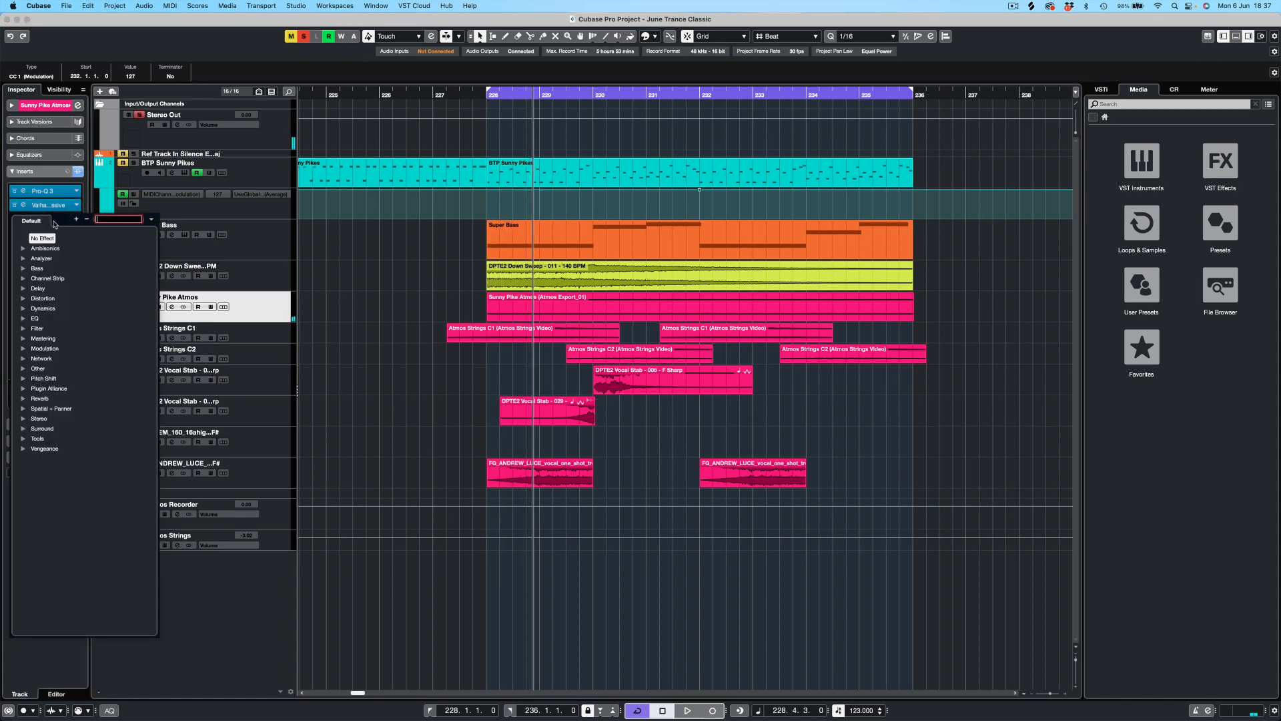
pyautogui.write('auto')
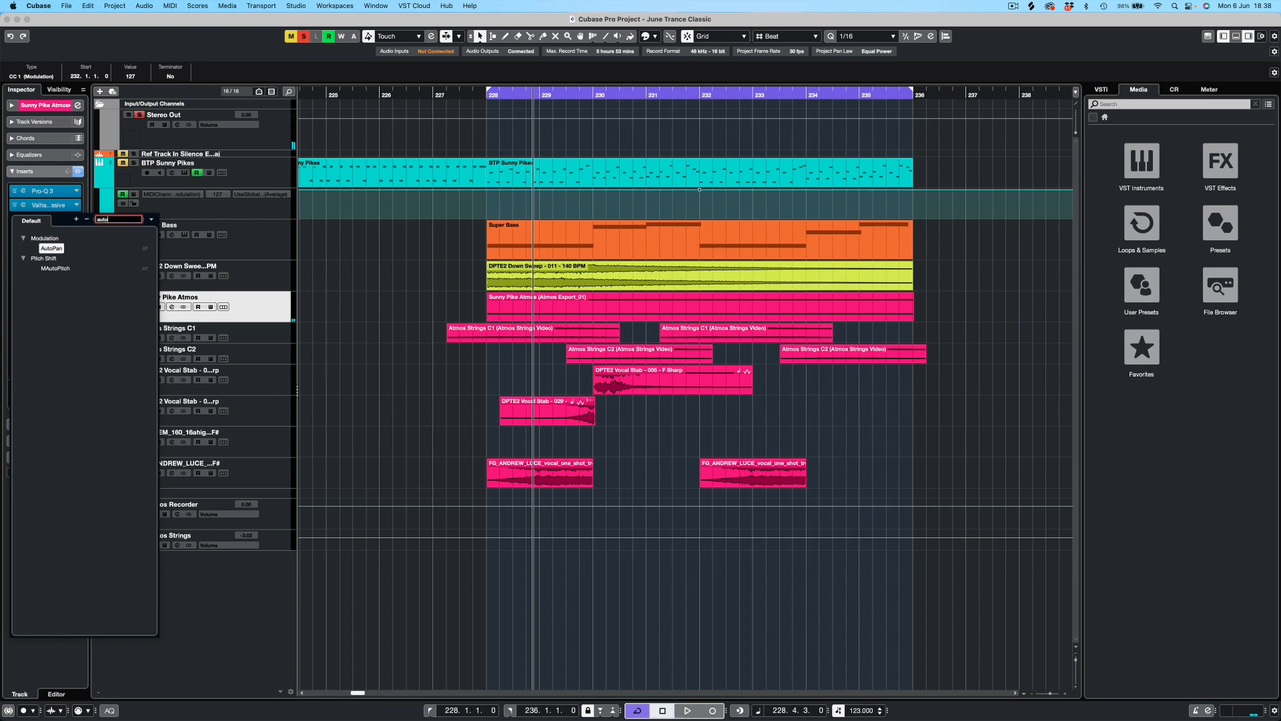
pyautogui.click(52, 249)
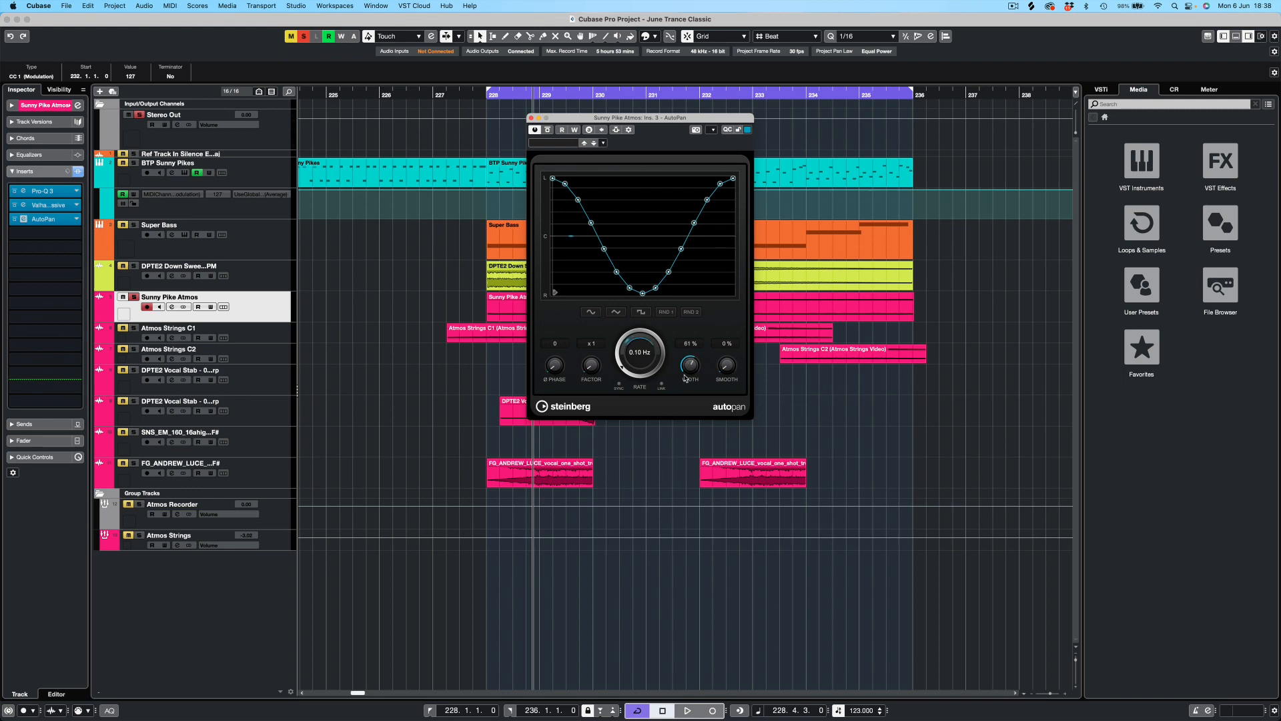
# - Set AutoPan's smoothing to 75% and width to 44% during playback, close its editor, and unsolo Sunny Pike Atmos
pyautogui.press('space')
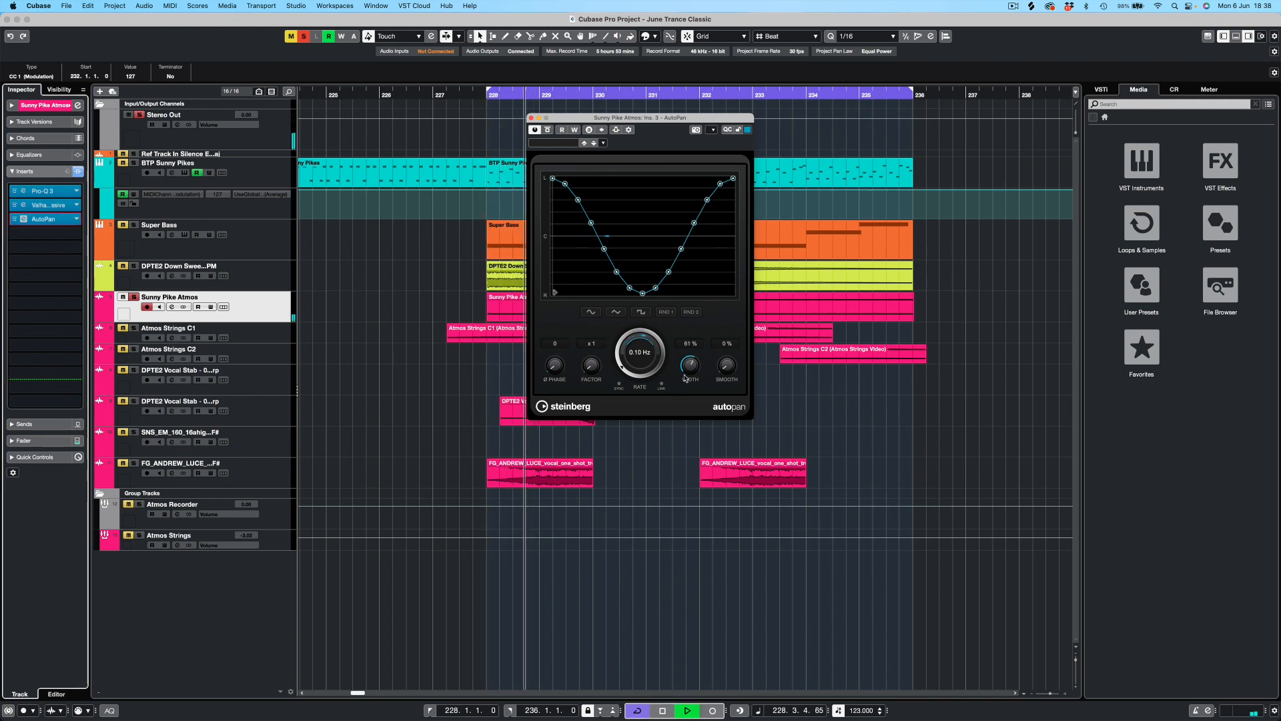
pyautogui.moveTo(725, 365); pyautogui.dragTo(723, 301)
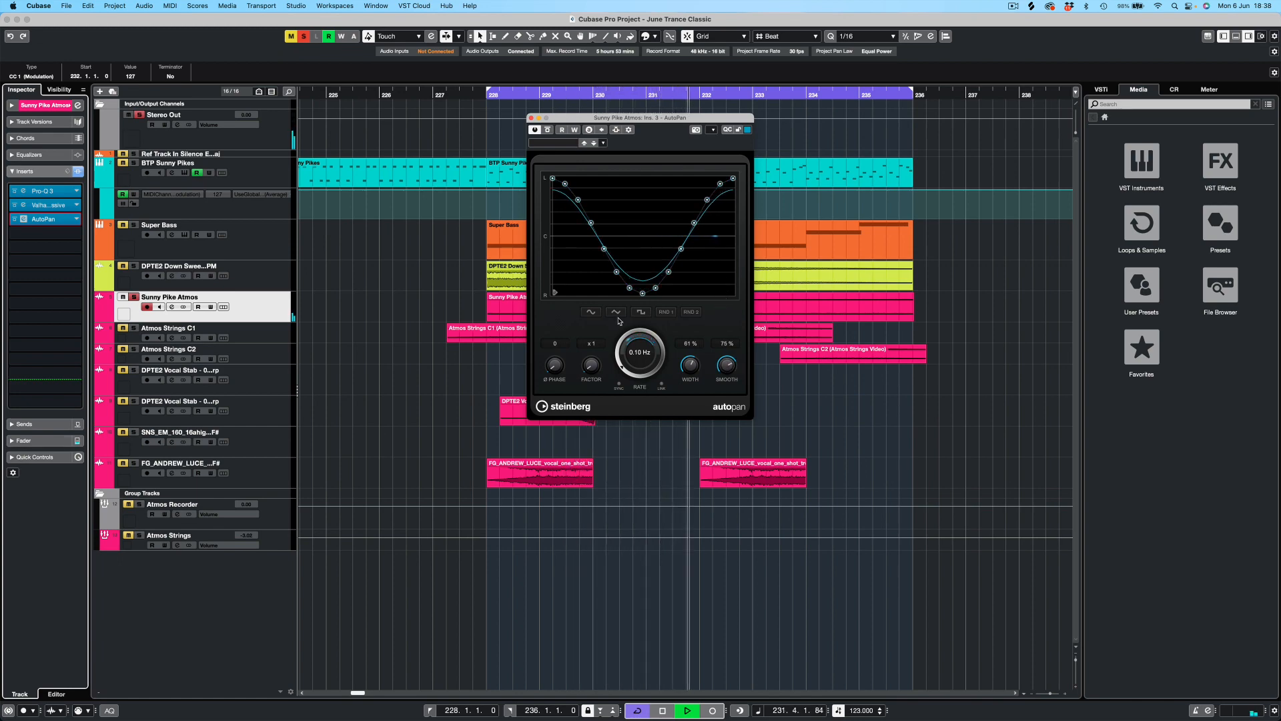
pyautogui.moveTo(685, 367); pyautogui.dragTo(691, 385)
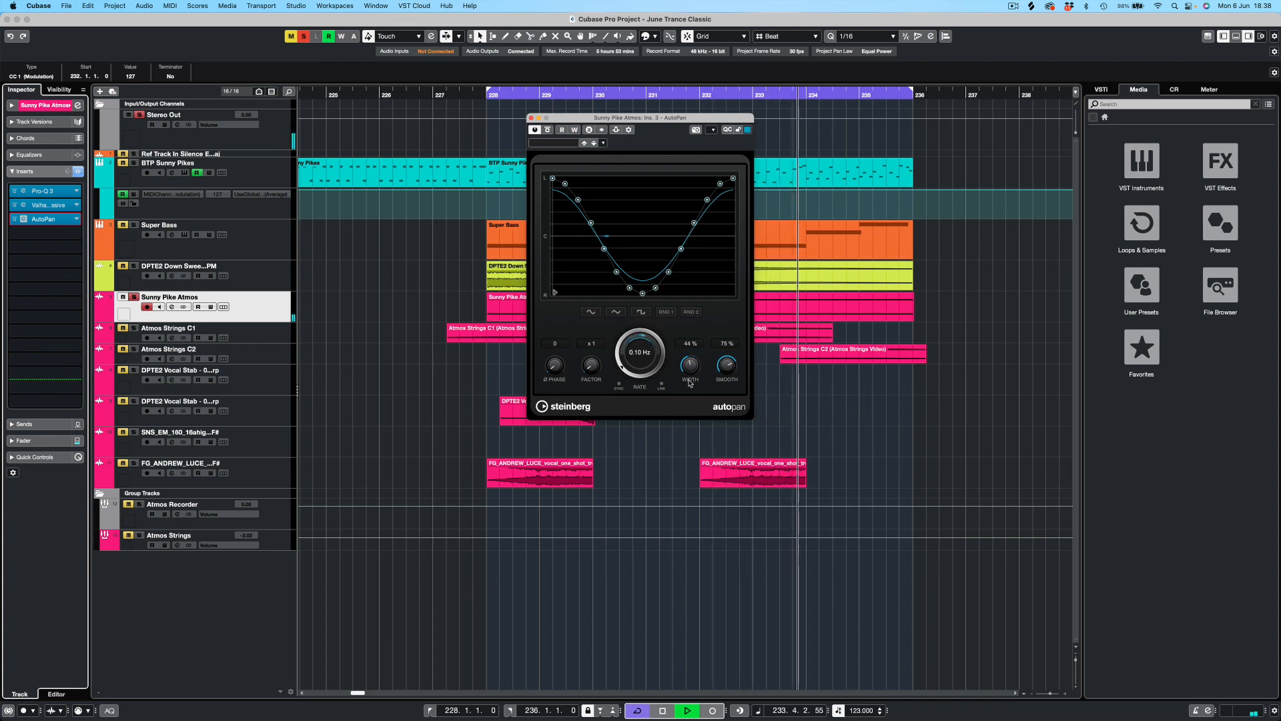
pyautogui.click(531, 117)
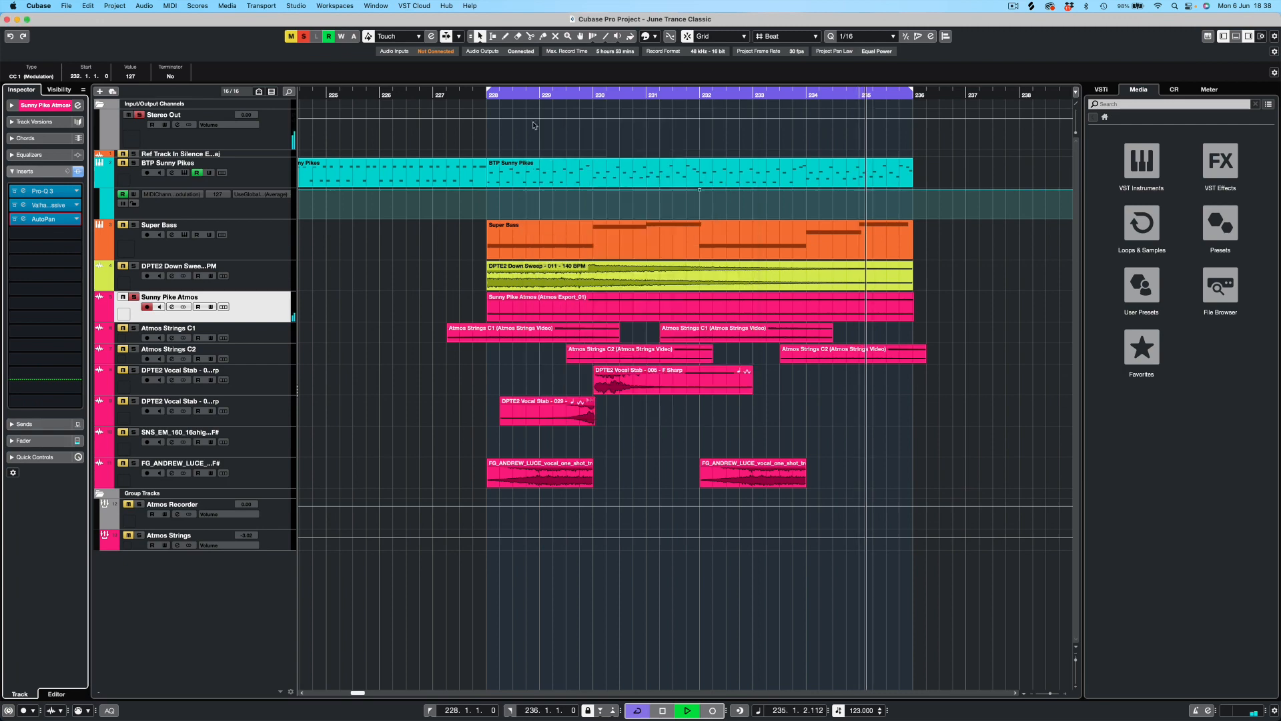
pyautogui.click(134, 297)
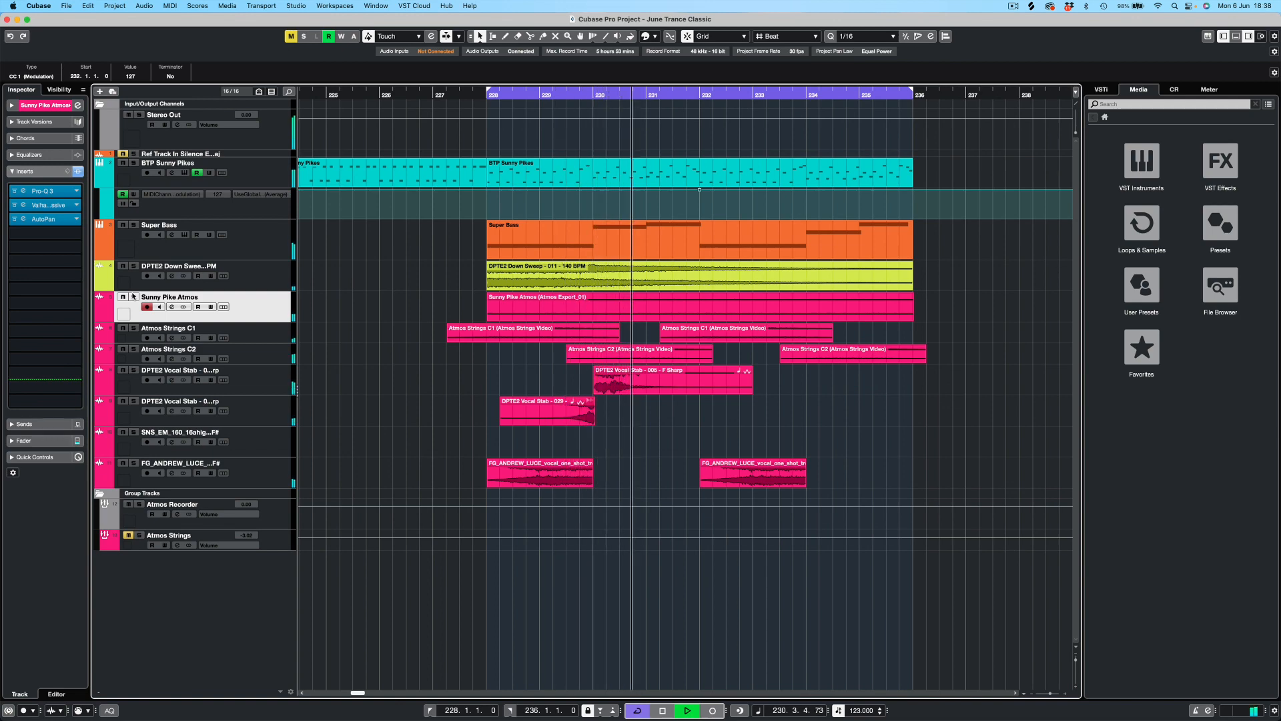
# - Solo the DPTE2 Vocal Stab - 005 track and restart the loop to hear it alone
pyautogui.click(248, 379)
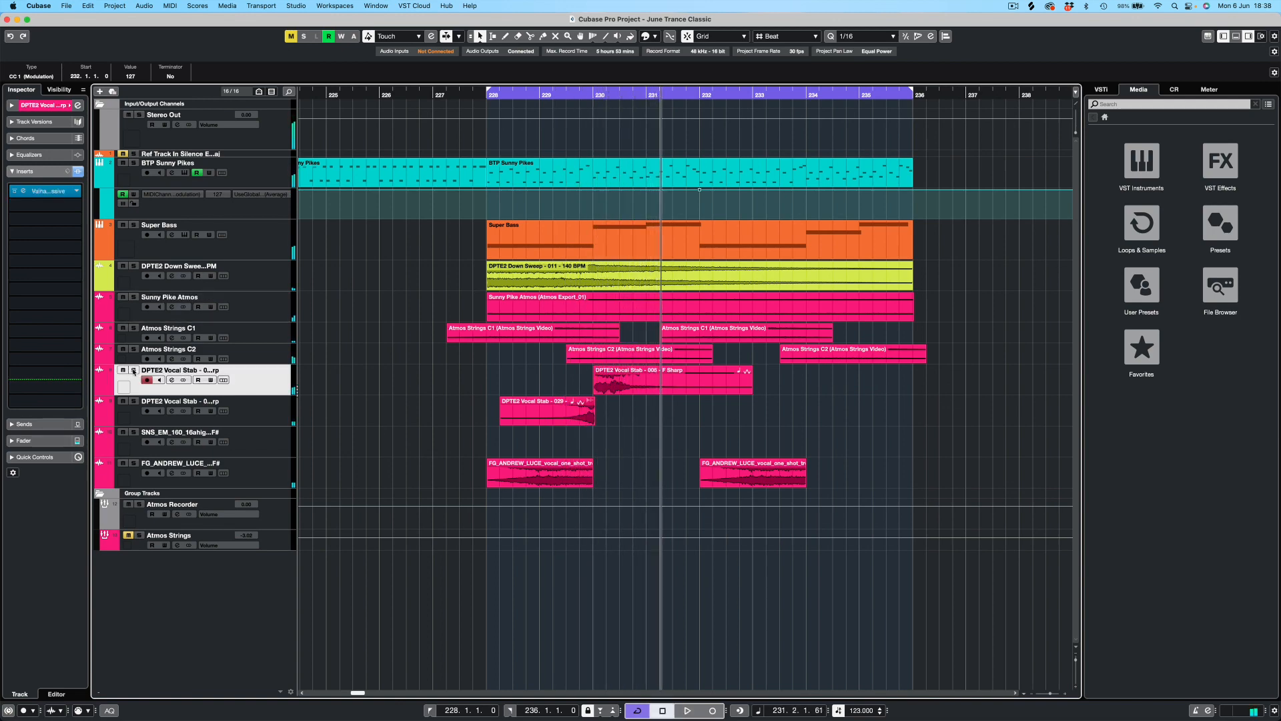
pyautogui.press('space')
pyautogui.press('space')
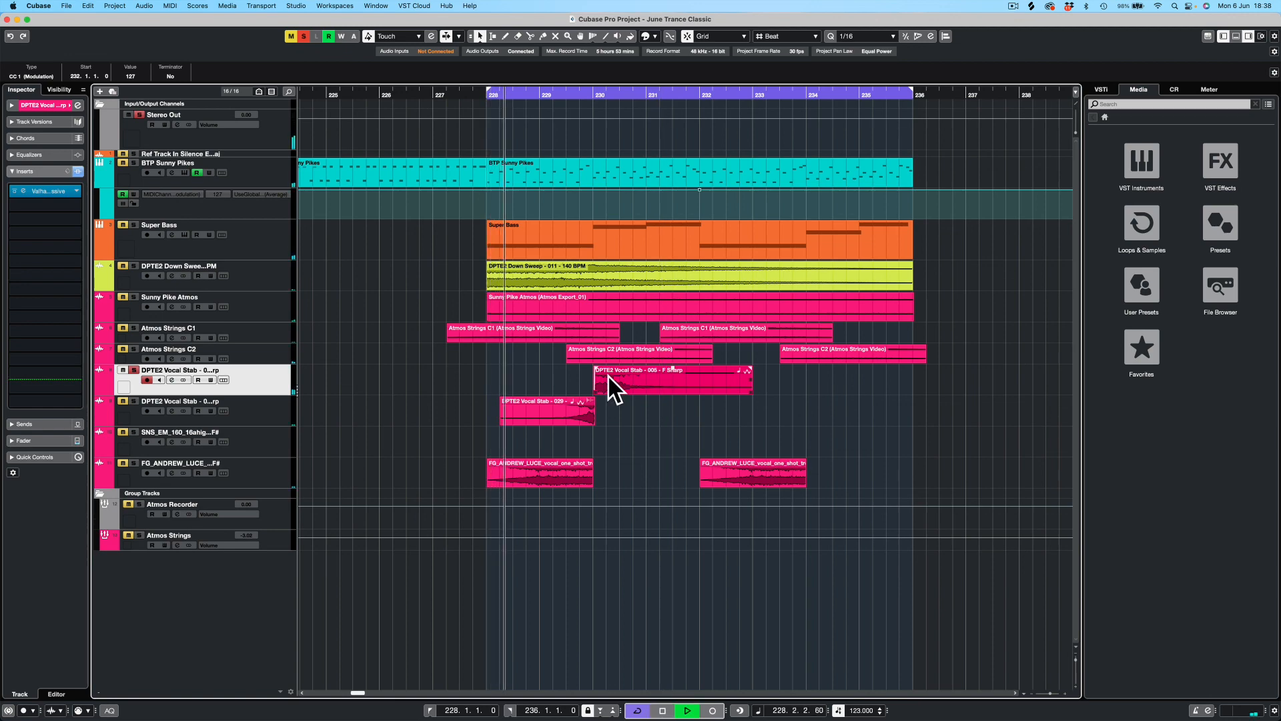
# - Insert Pro-Q 3 after the vocal stab's ValhallaSupermassive with a 12 dB/oct low cut at about 540 Hz, then close the editor
pyautogui.click(23, 219)
pyautogui.write('pro')
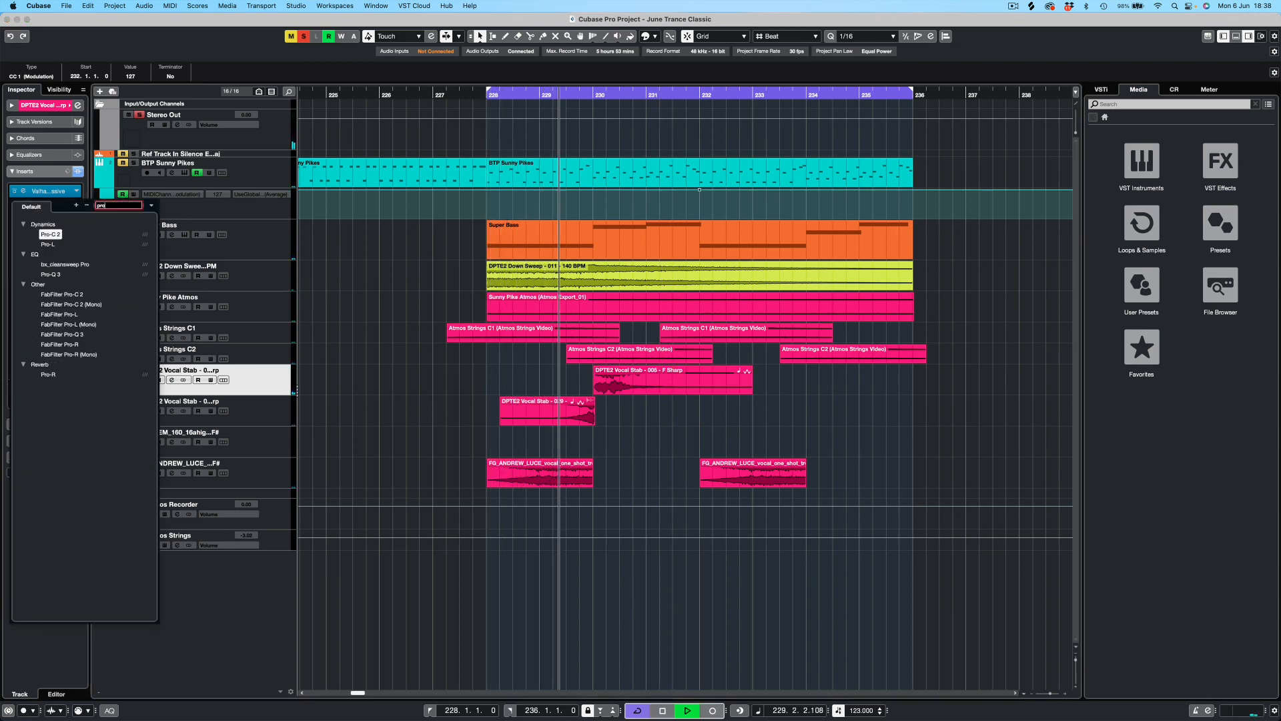
pyautogui.click(50, 275)
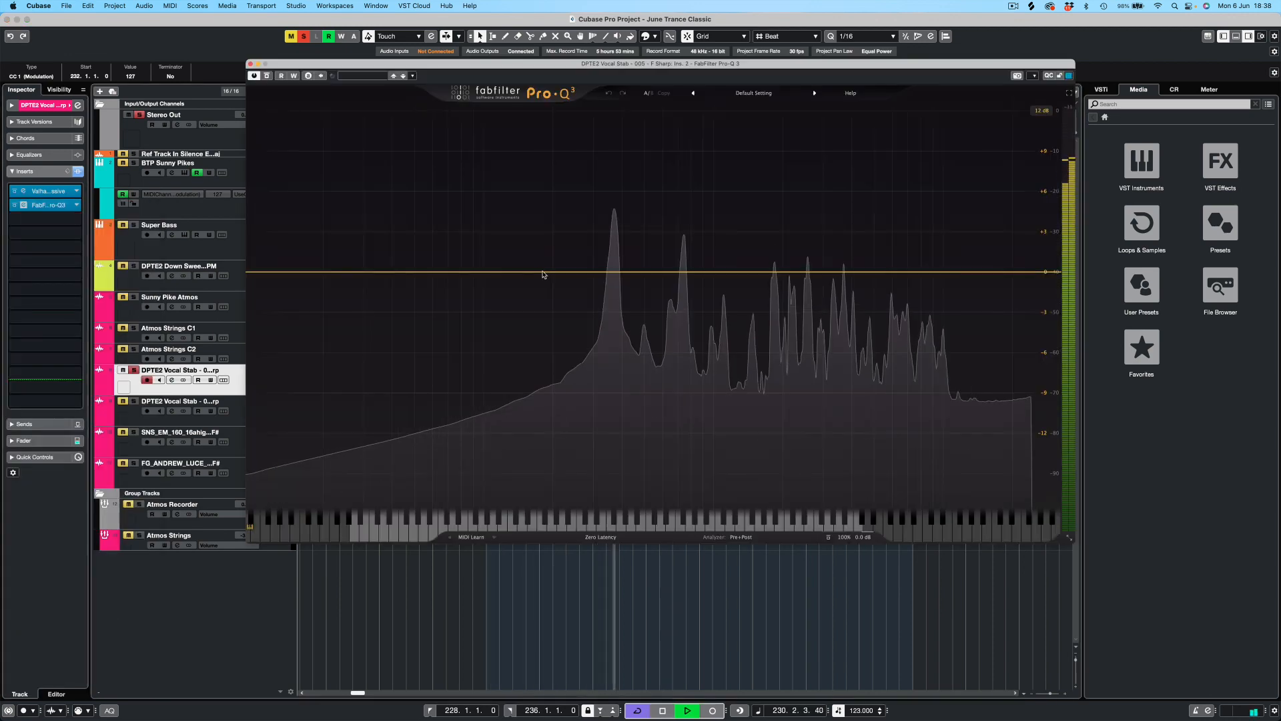
pyautogui.moveTo(265, 274); pyautogui.dragTo(652, 280)
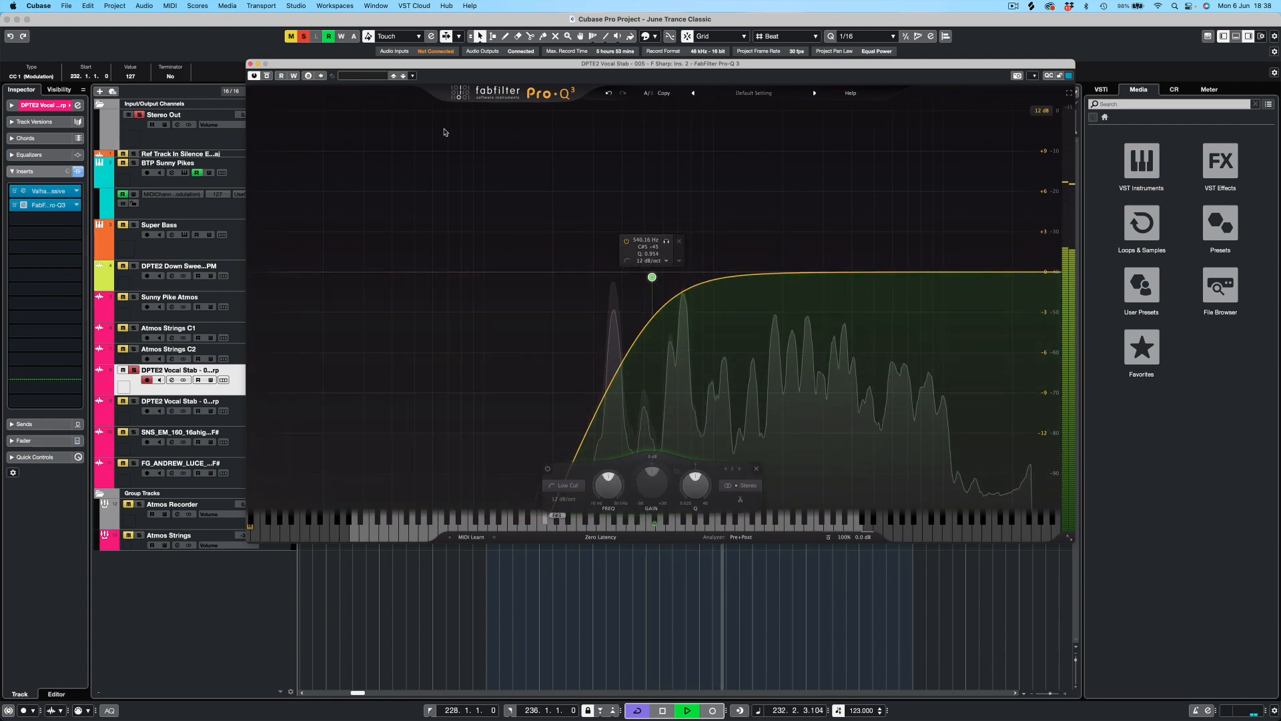
pyautogui.click(250, 63)
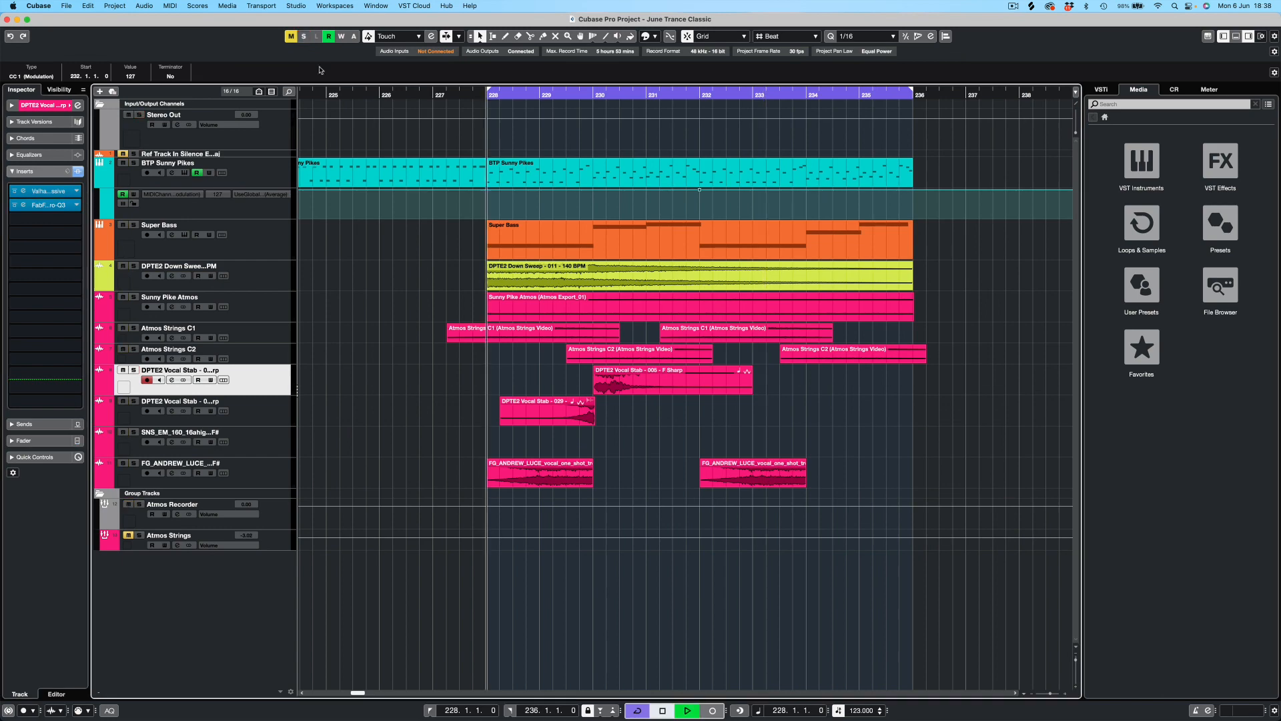
# - Insert Pro-Q 3 after ValhallaSupermassive on DPTE2 Vocal Stab - 029, with a 12 dB/oct low cut at about 646 Hz, and close its editor
pyautogui.press('Down')
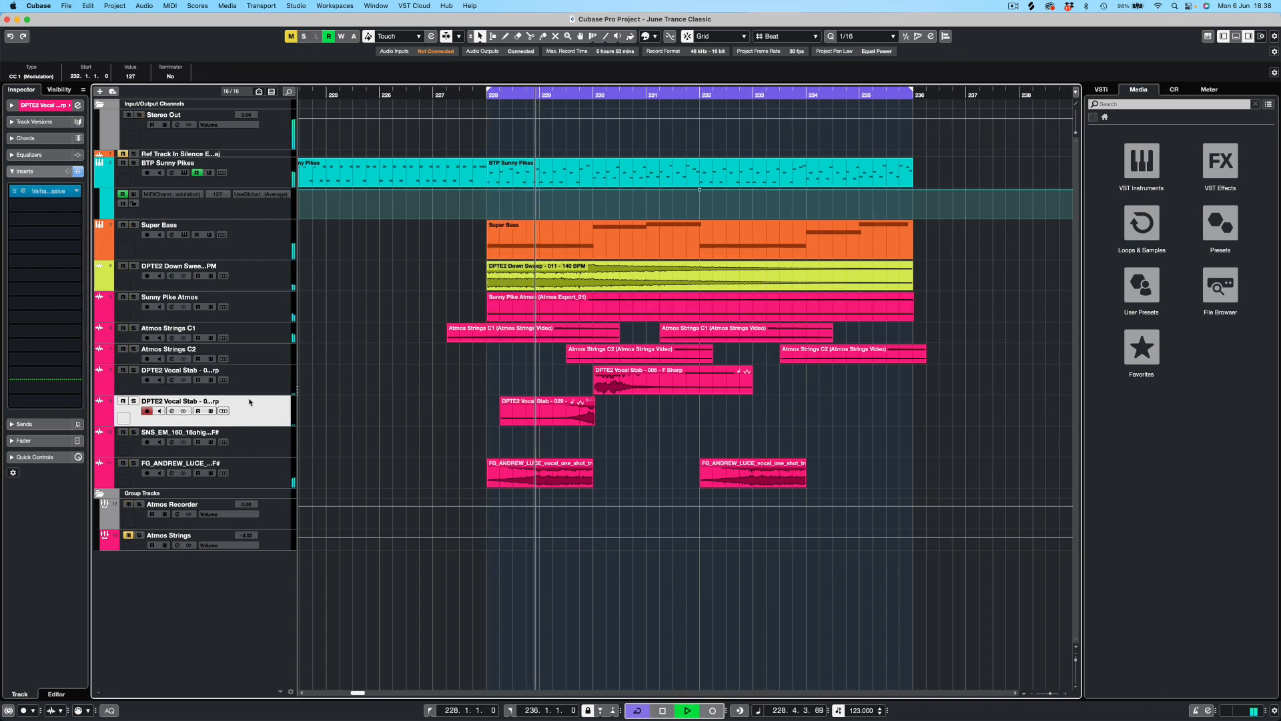
pyautogui.click(35, 207)
pyautogui.write('pro')
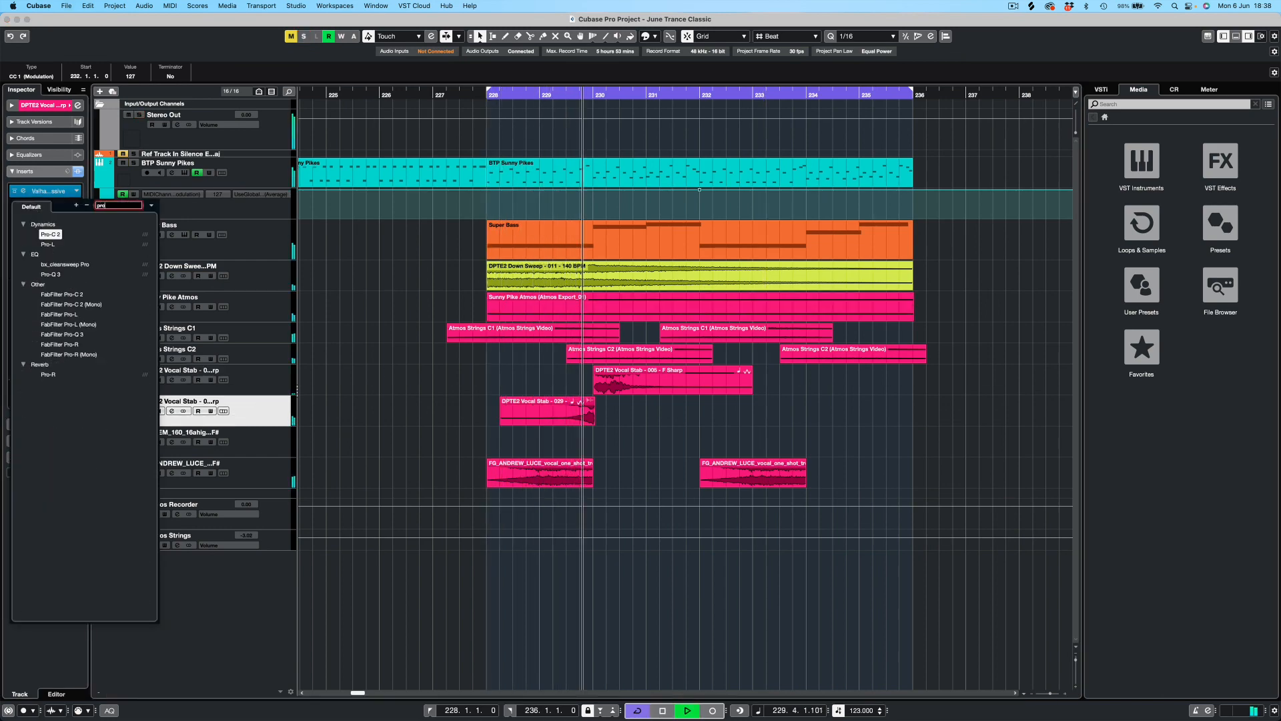
pyautogui.click(54, 275)
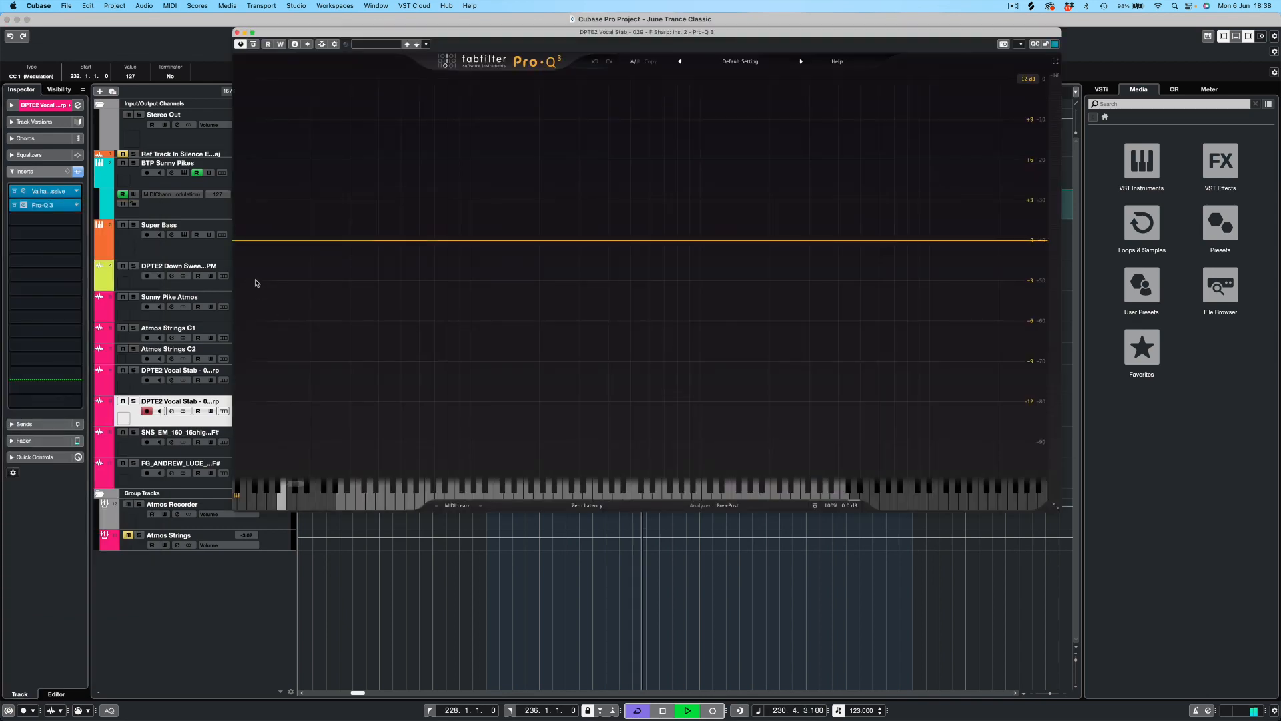
pyautogui.moveTo(243, 242); pyautogui.dragTo(564, 286)
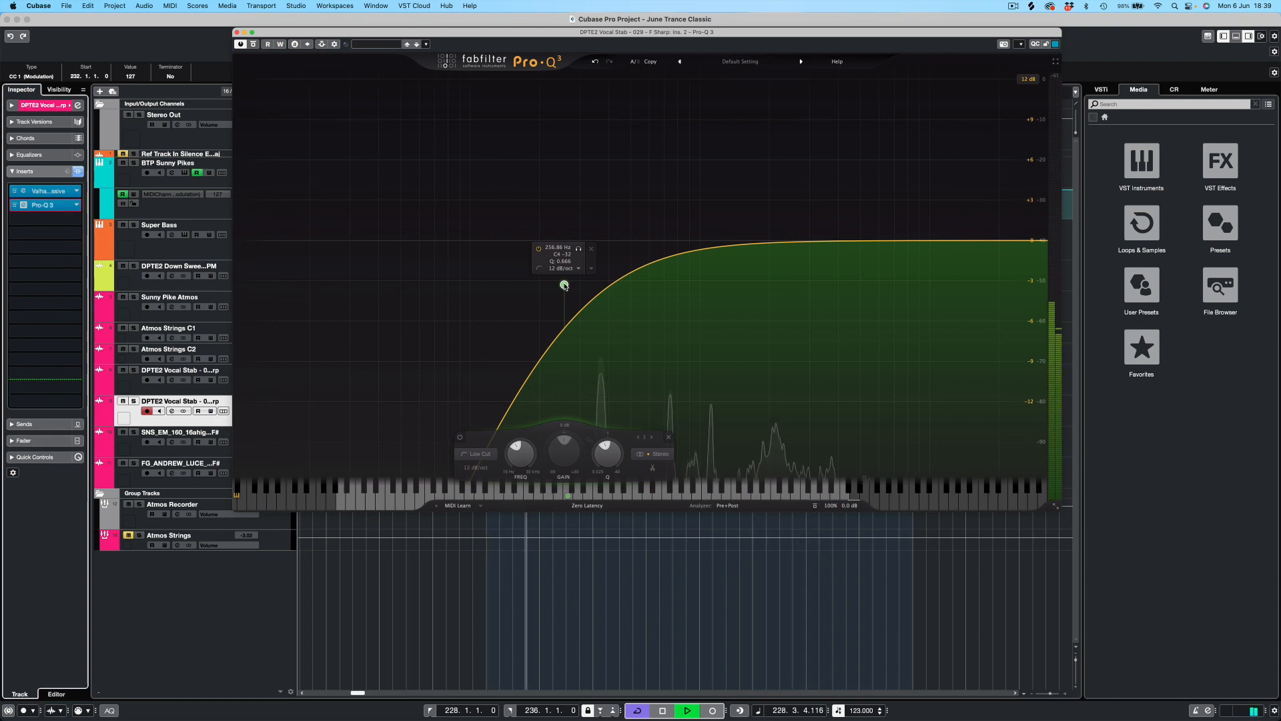
pyautogui.moveTo(565, 286); pyautogui.dragTo(656, 288)
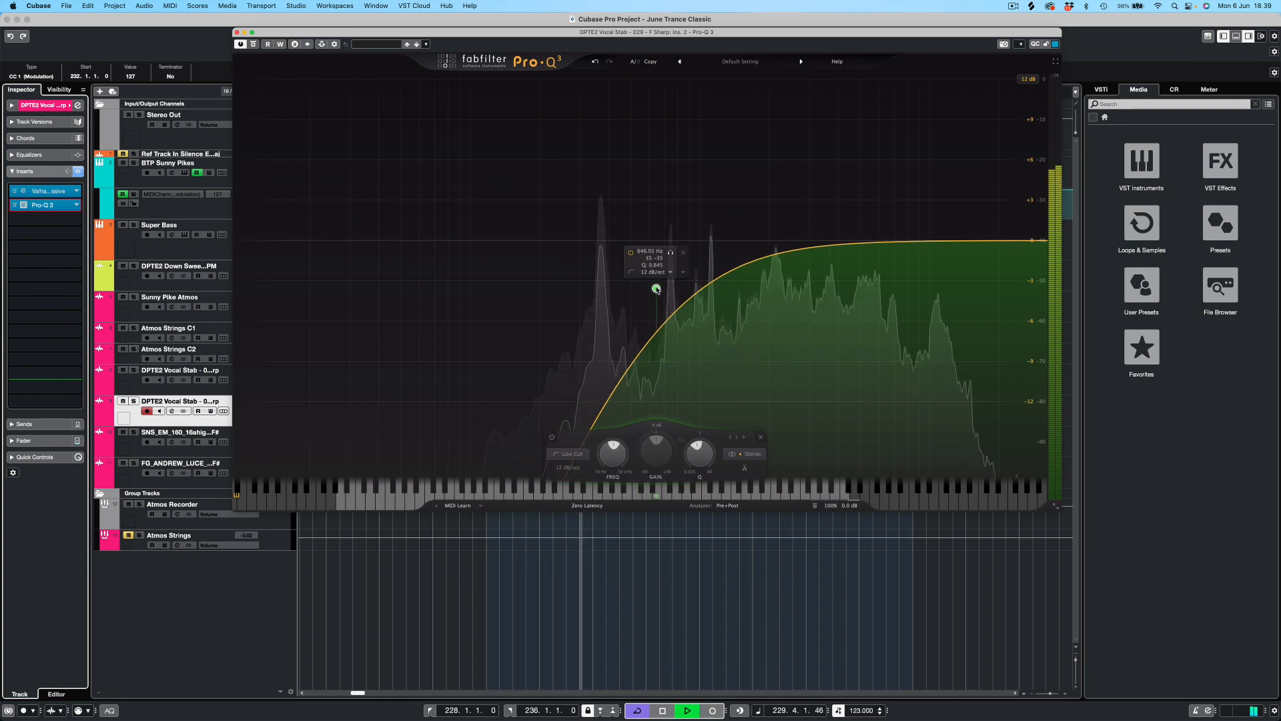
pyautogui.click(236, 32)
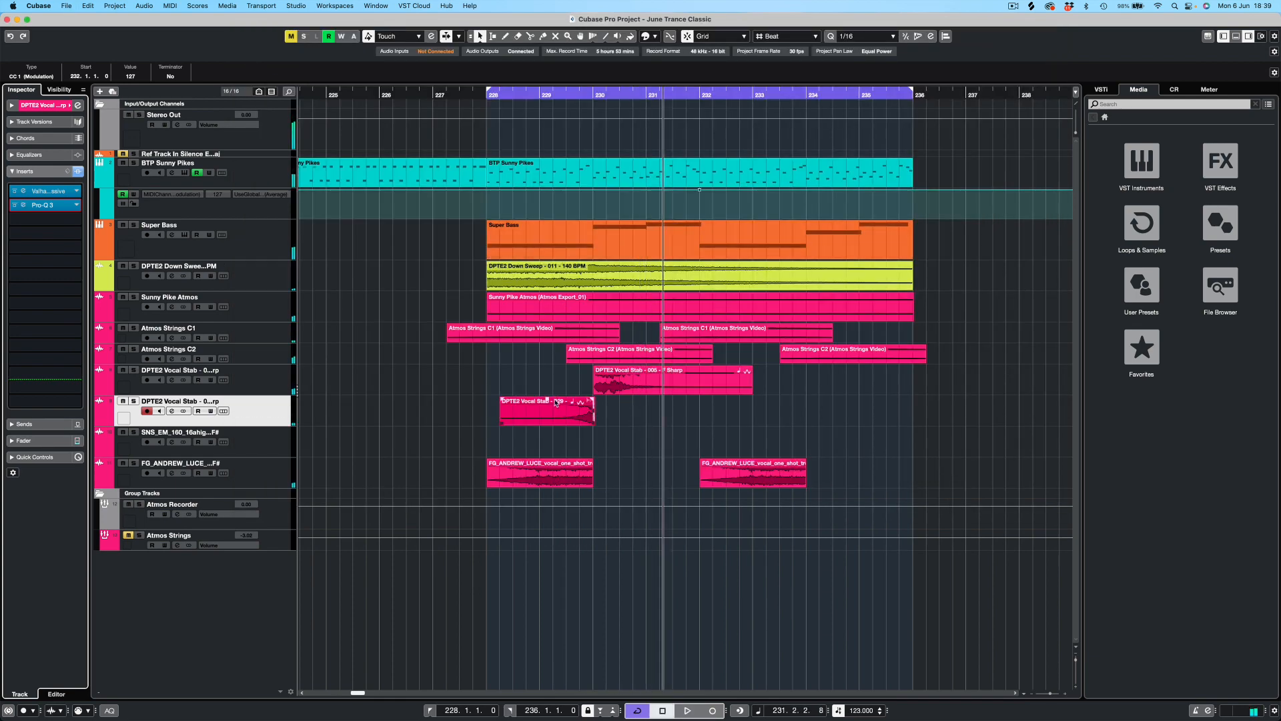
# - In the mixer, lower DPTE2 Vocal Stab - 005 to -9.57 dB and raise DPTE2 Vocal Stab - 029 to -3.11 dB
pyautogui.press('F3')
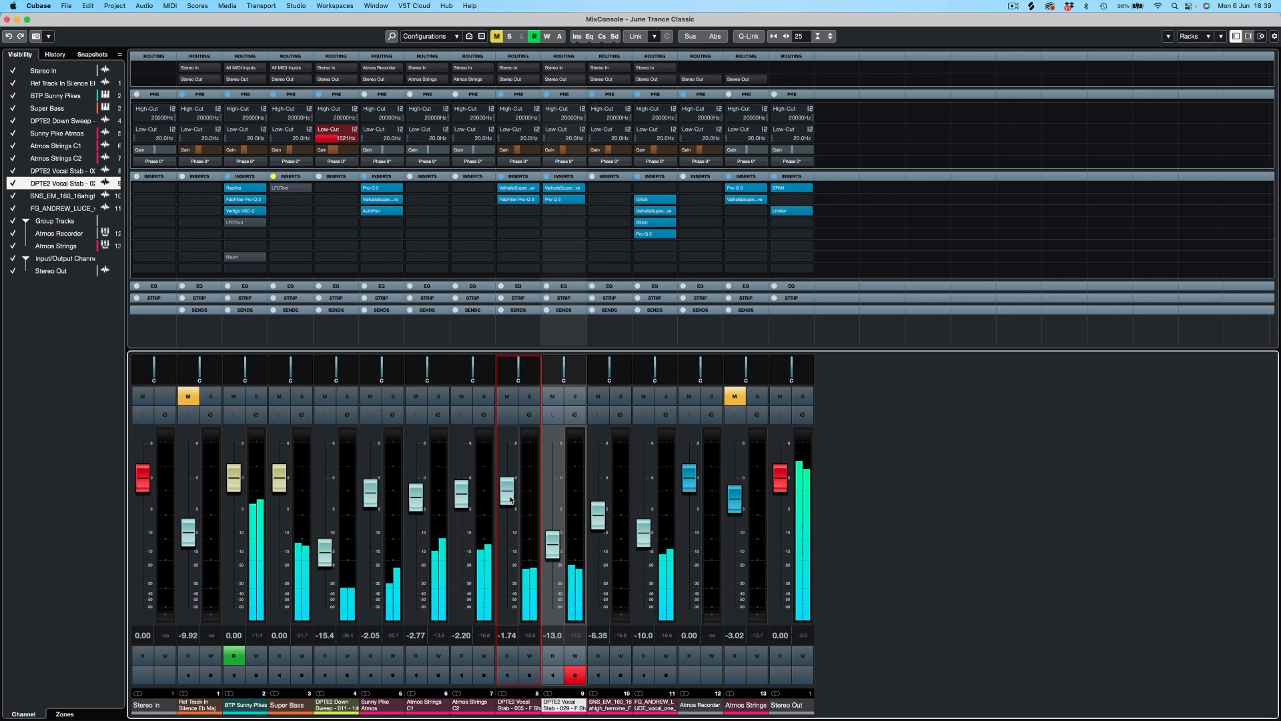
pyautogui.moveTo(512, 500); pyautogui.dragTo(512, 531)
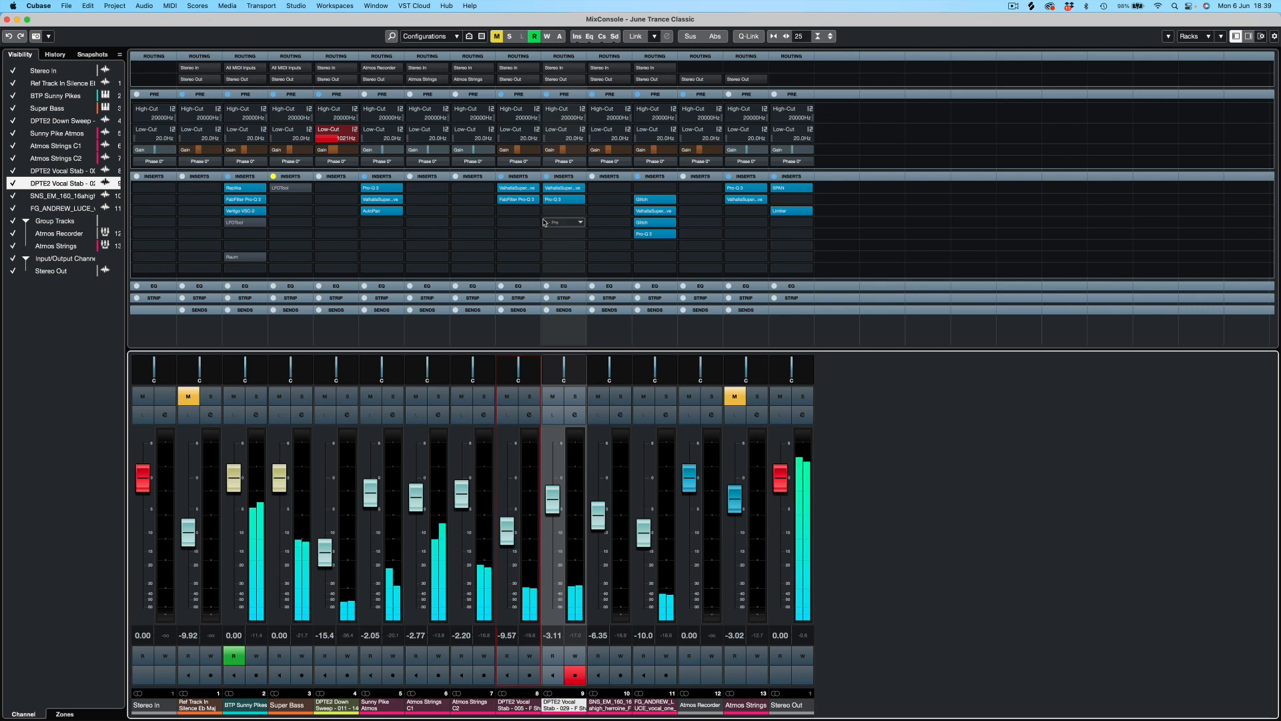
# - Raise the Pro-Q 3 low cut on DPTE2 Vocal Stab - 005 to about 1.2 kHz, close the editor and fine-tune the track's level
pyautogui.click(513, 199)
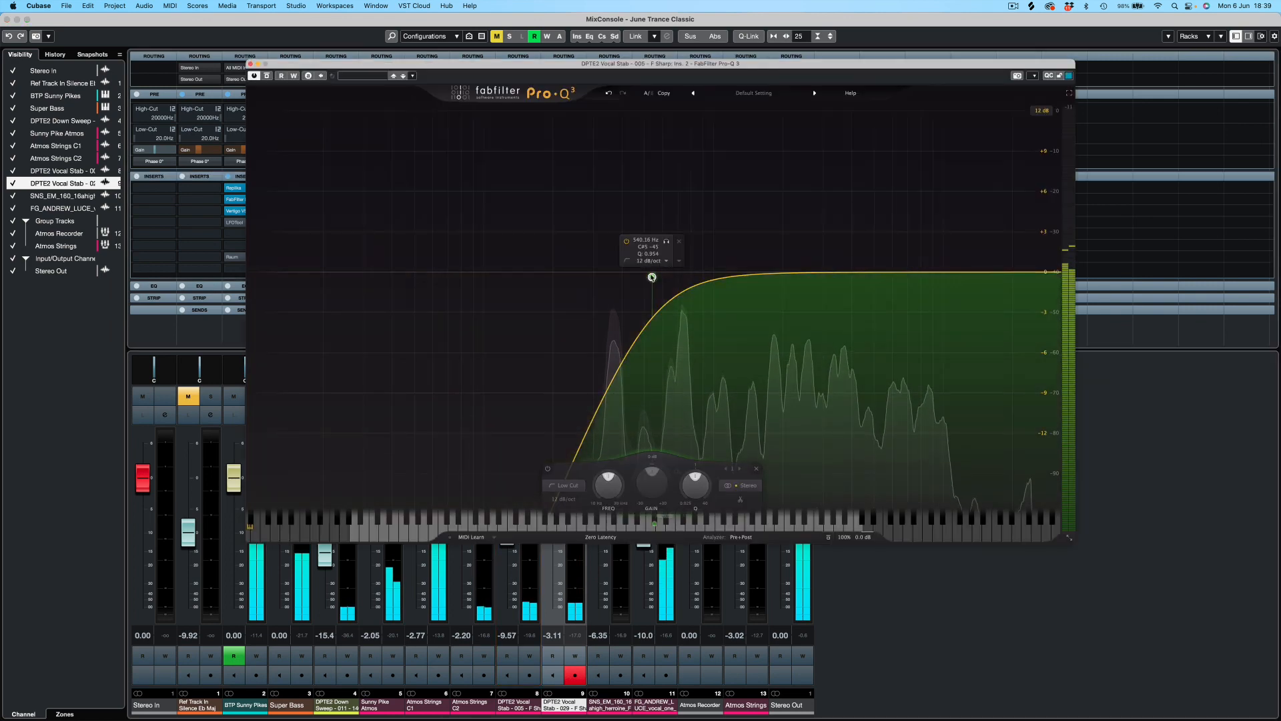
pyautogui.moveTo(653, 277); pyautogui.dragTo(732, 287)
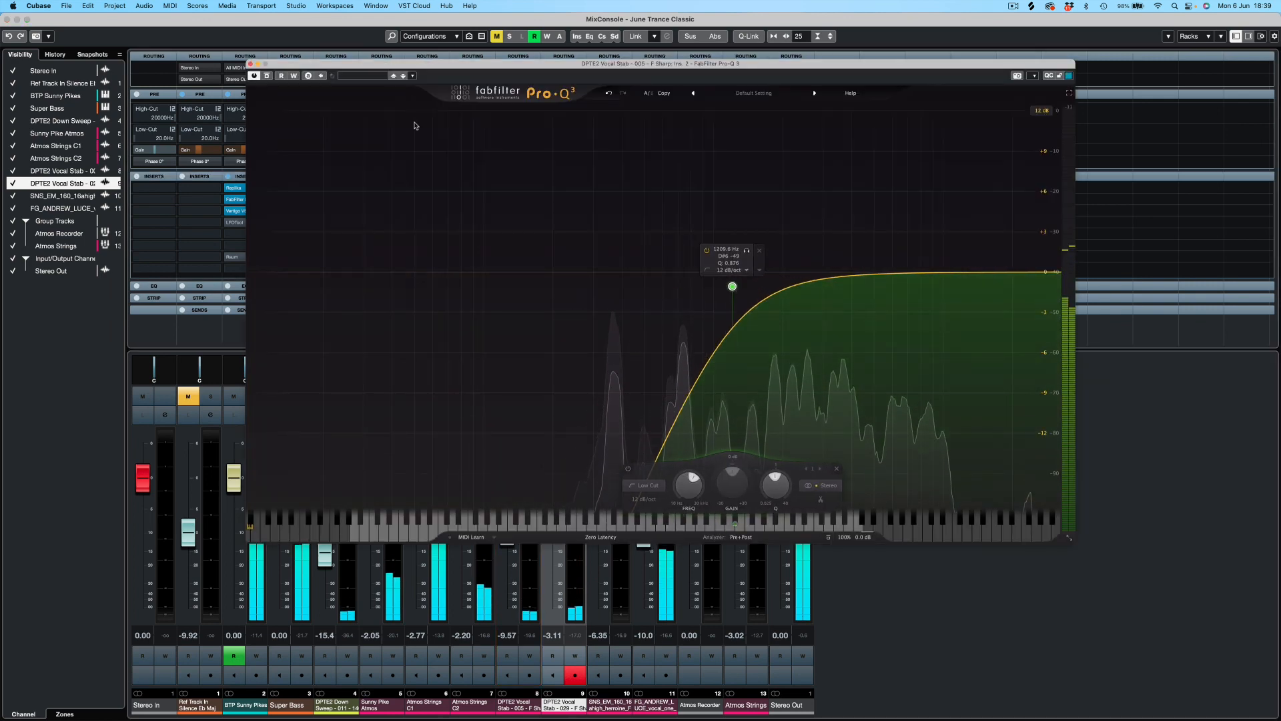
pyautogui.click(250, 64)
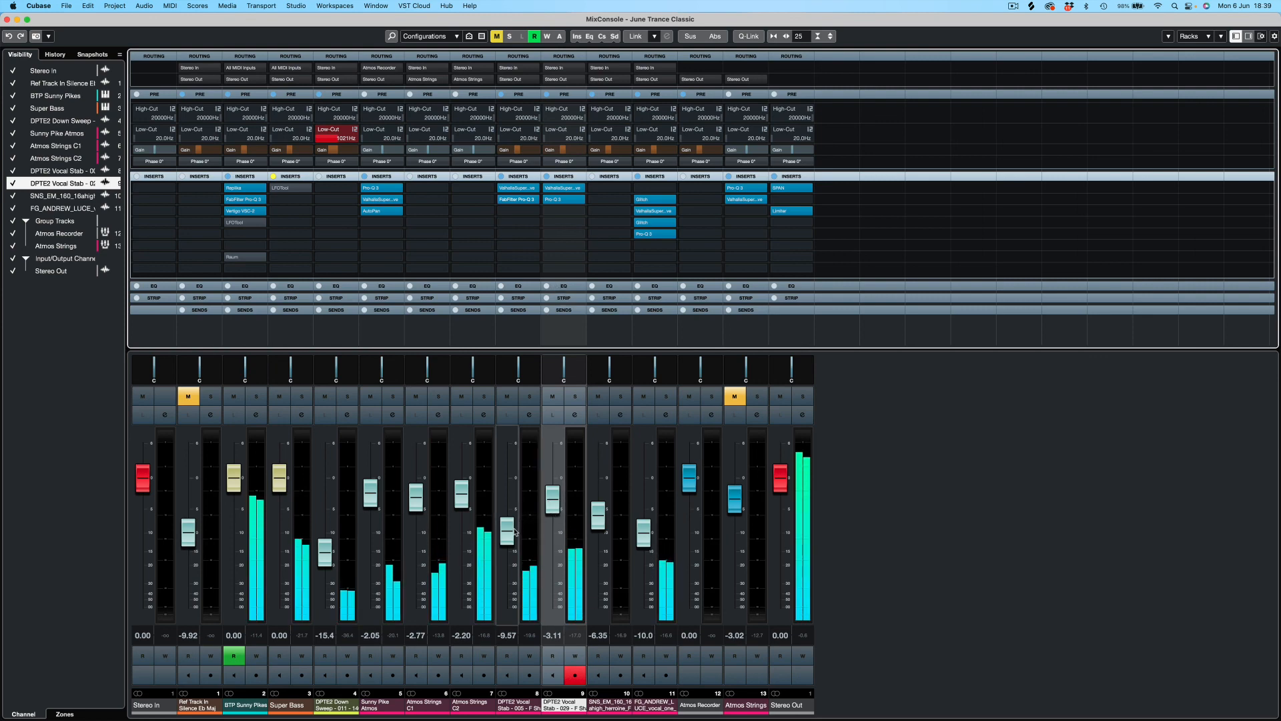
pyautogui.moveTo(511, 532); pyautogui.dragTo(515, 529)
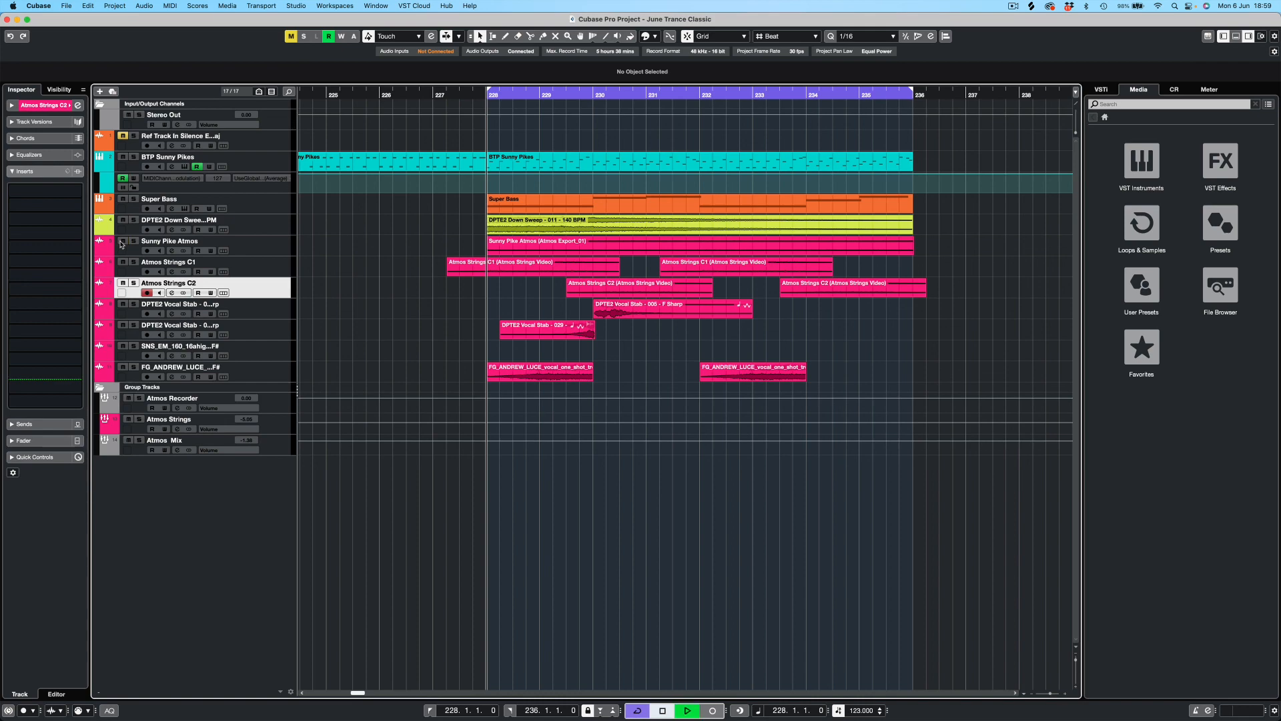
# - Play the loop and alternately mute and unmute the Atmos Mix group to compare the track with and without the atmosphere layers
pyautogui.press('space')
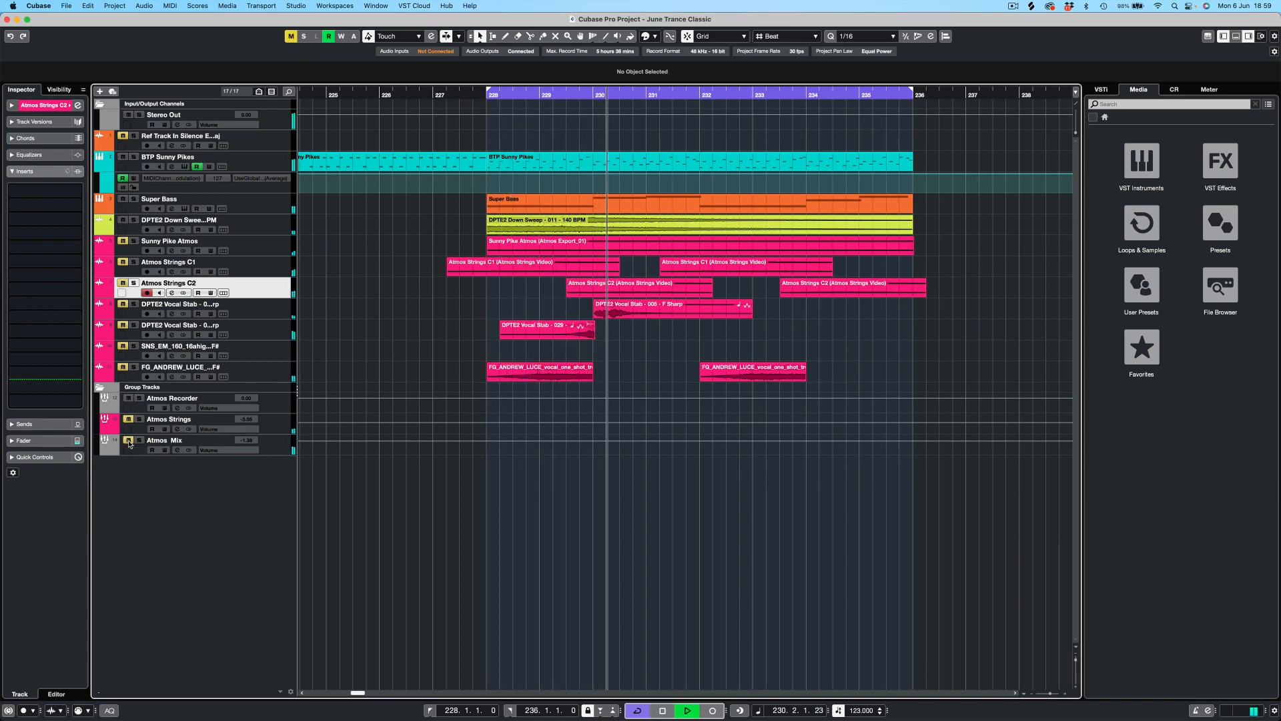
pyautogui.click(129, 441)
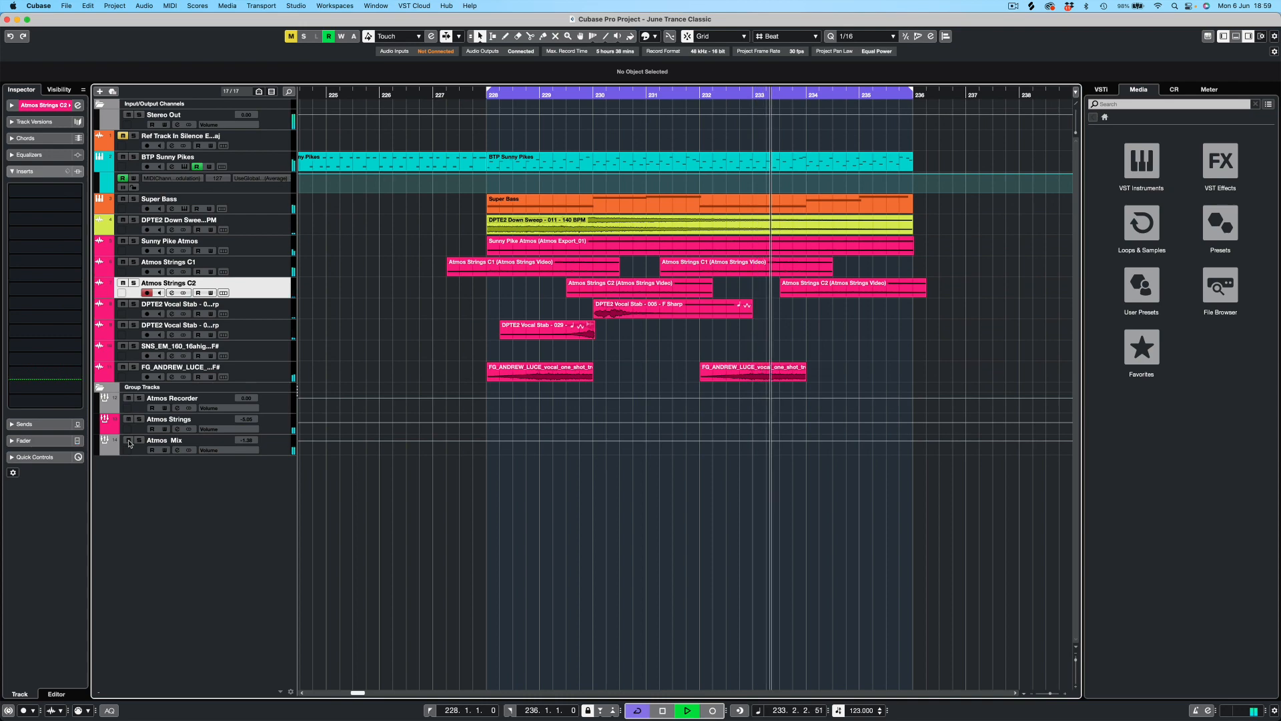
pyautogui.click(129, 440)
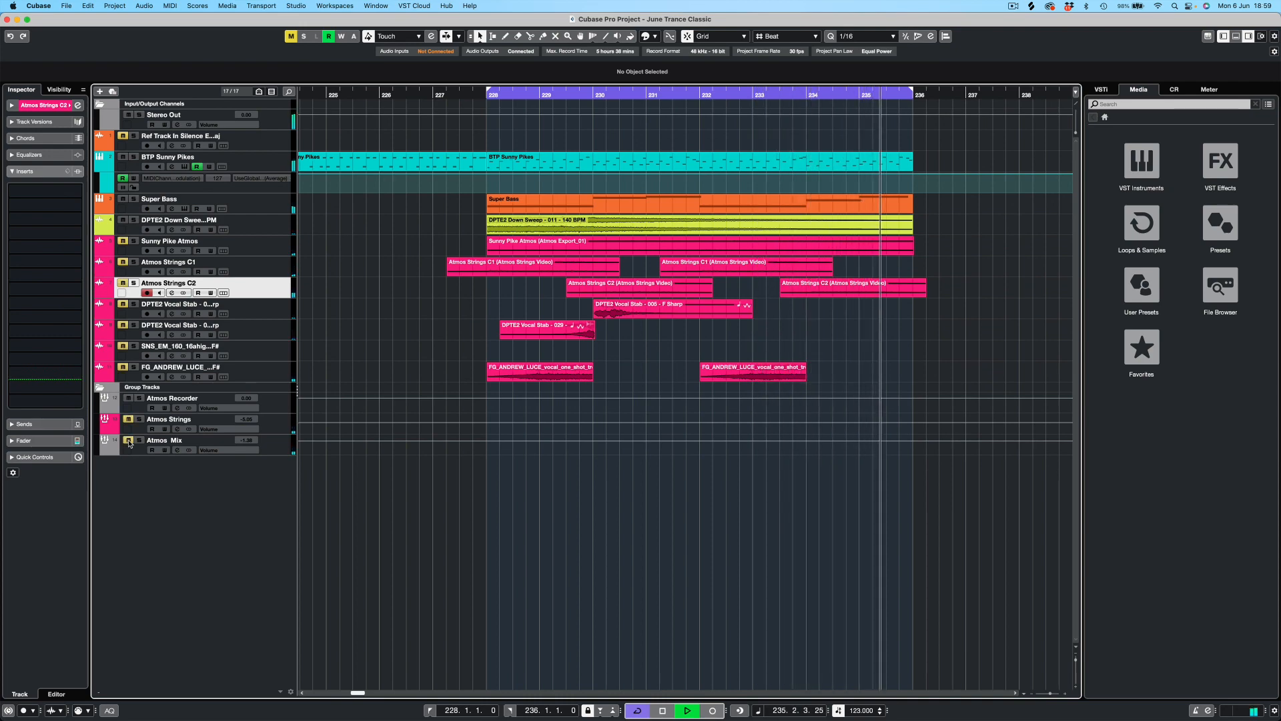
pyautogui.click(129, 441)
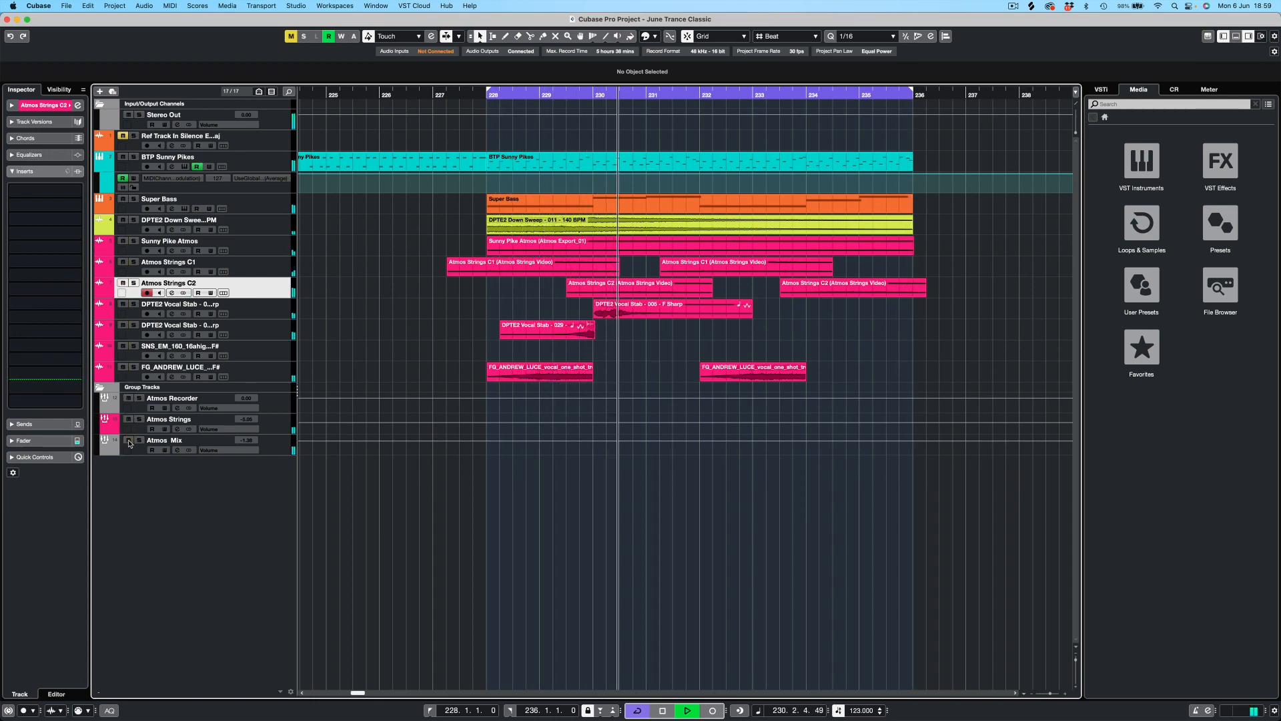
pyautogui.click(128, 440)
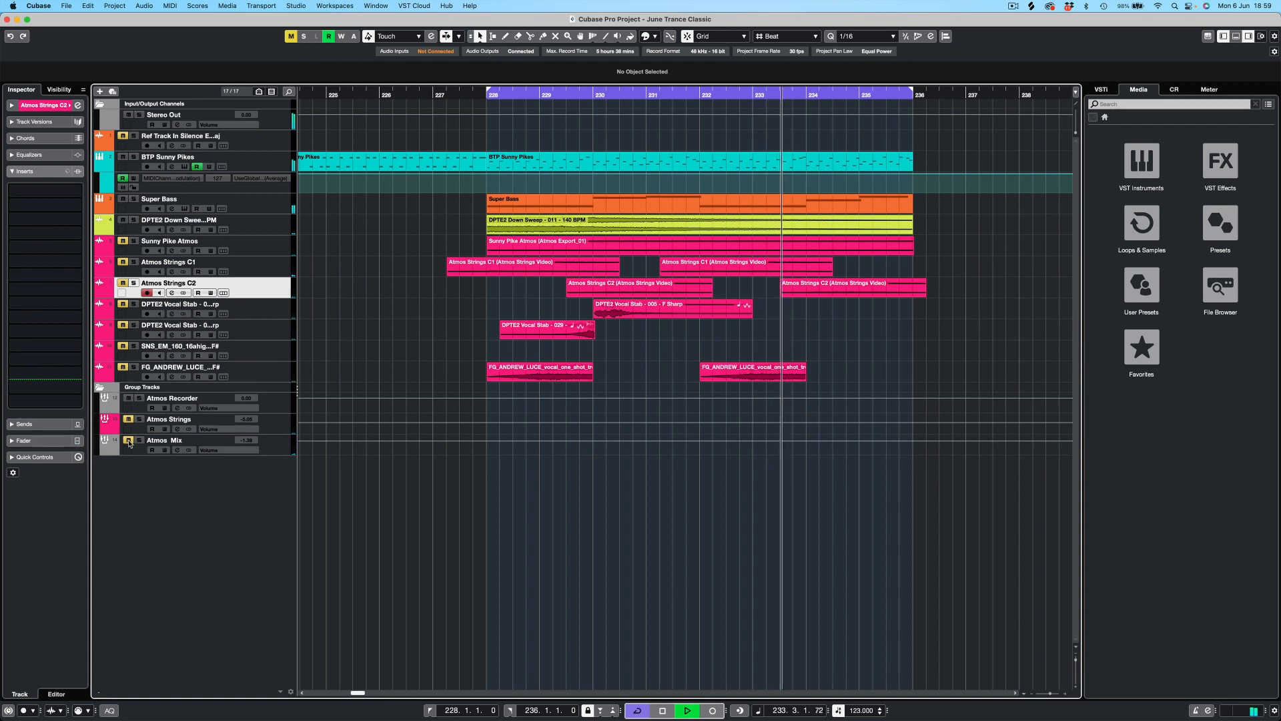
pyautogui.click(128, 440)
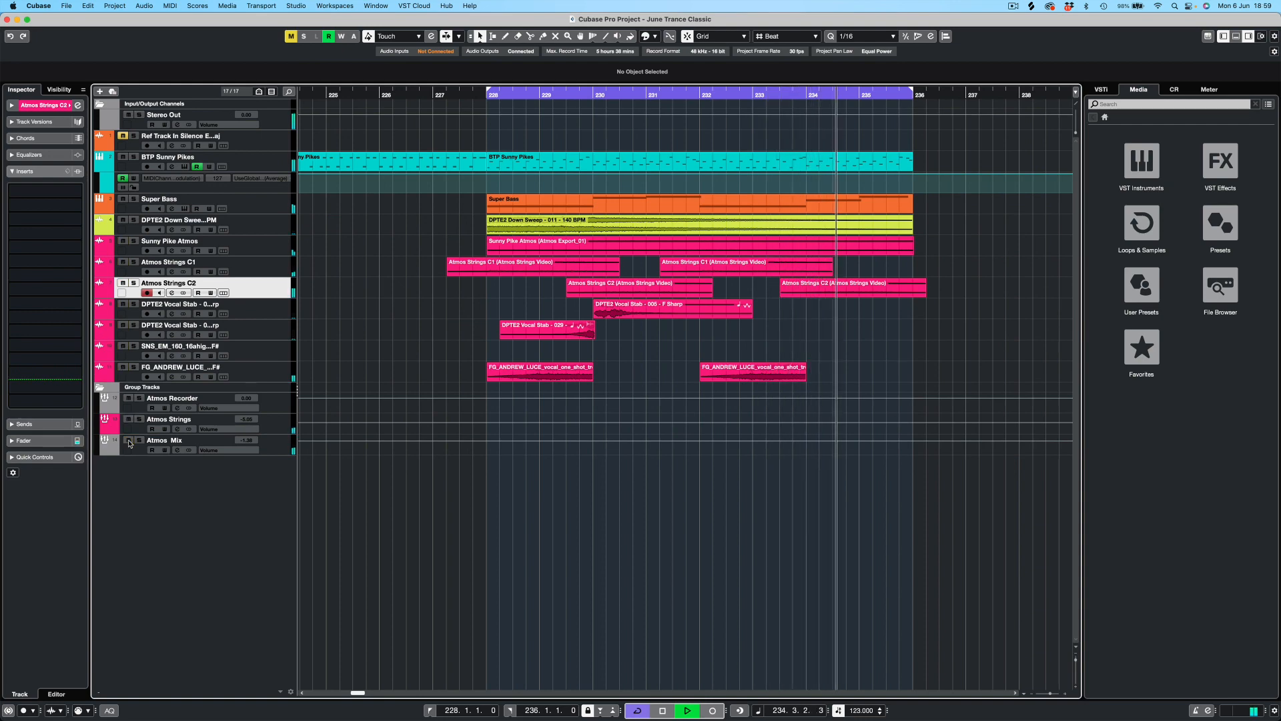